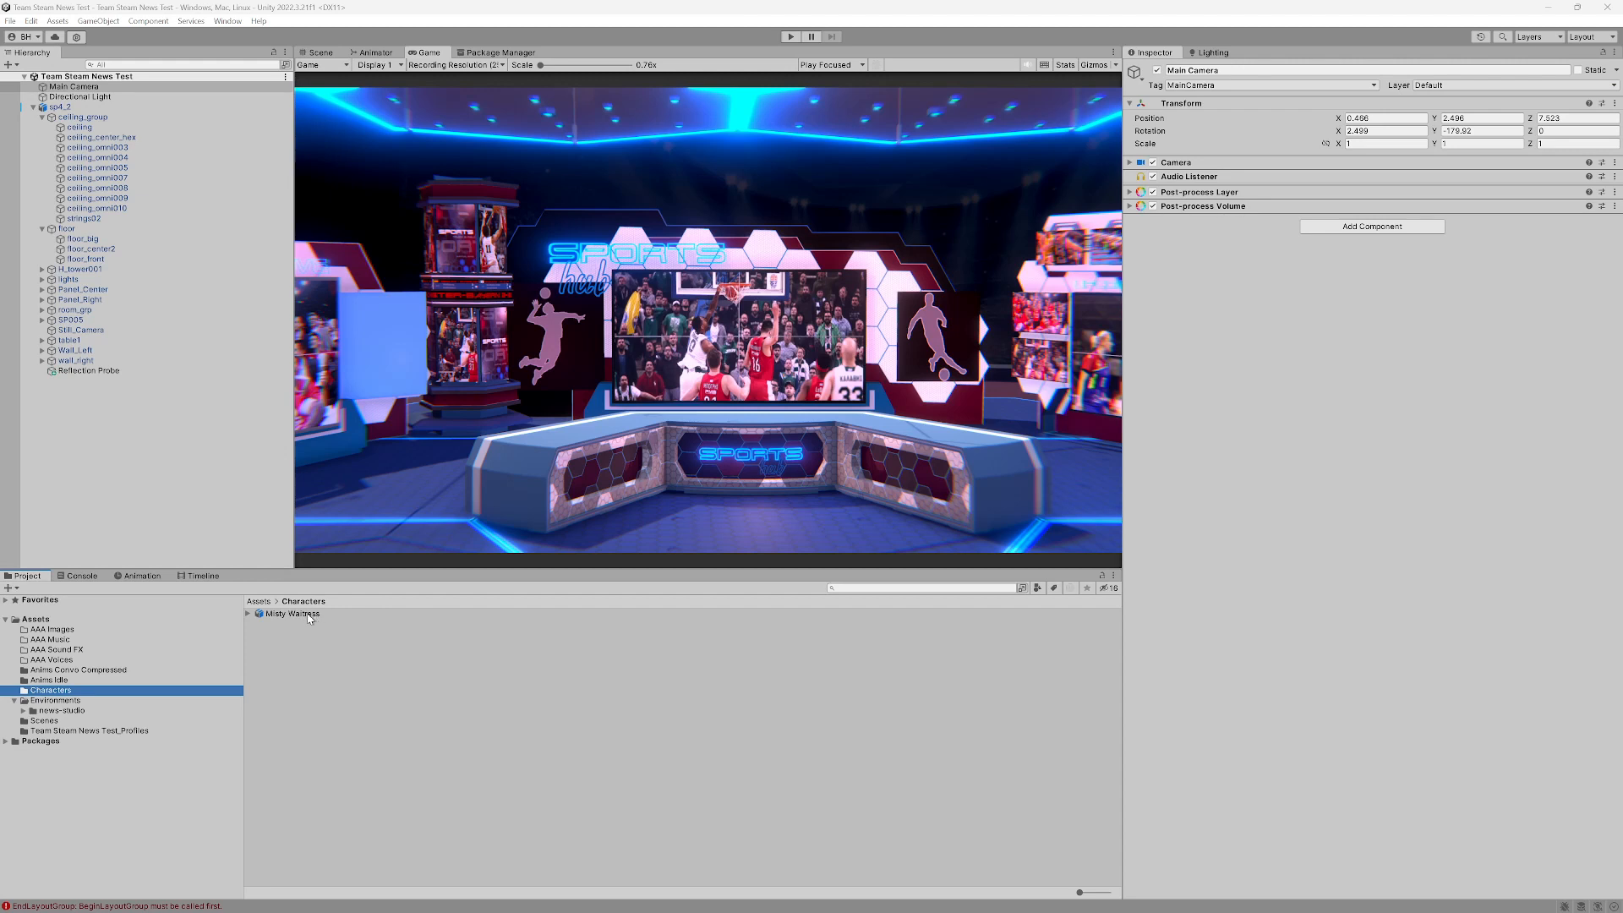
# Step: Extract the Misty Waitress model's textures into a new folder named Mistly Textures inside Characters
pyautogui.click(311, 616)
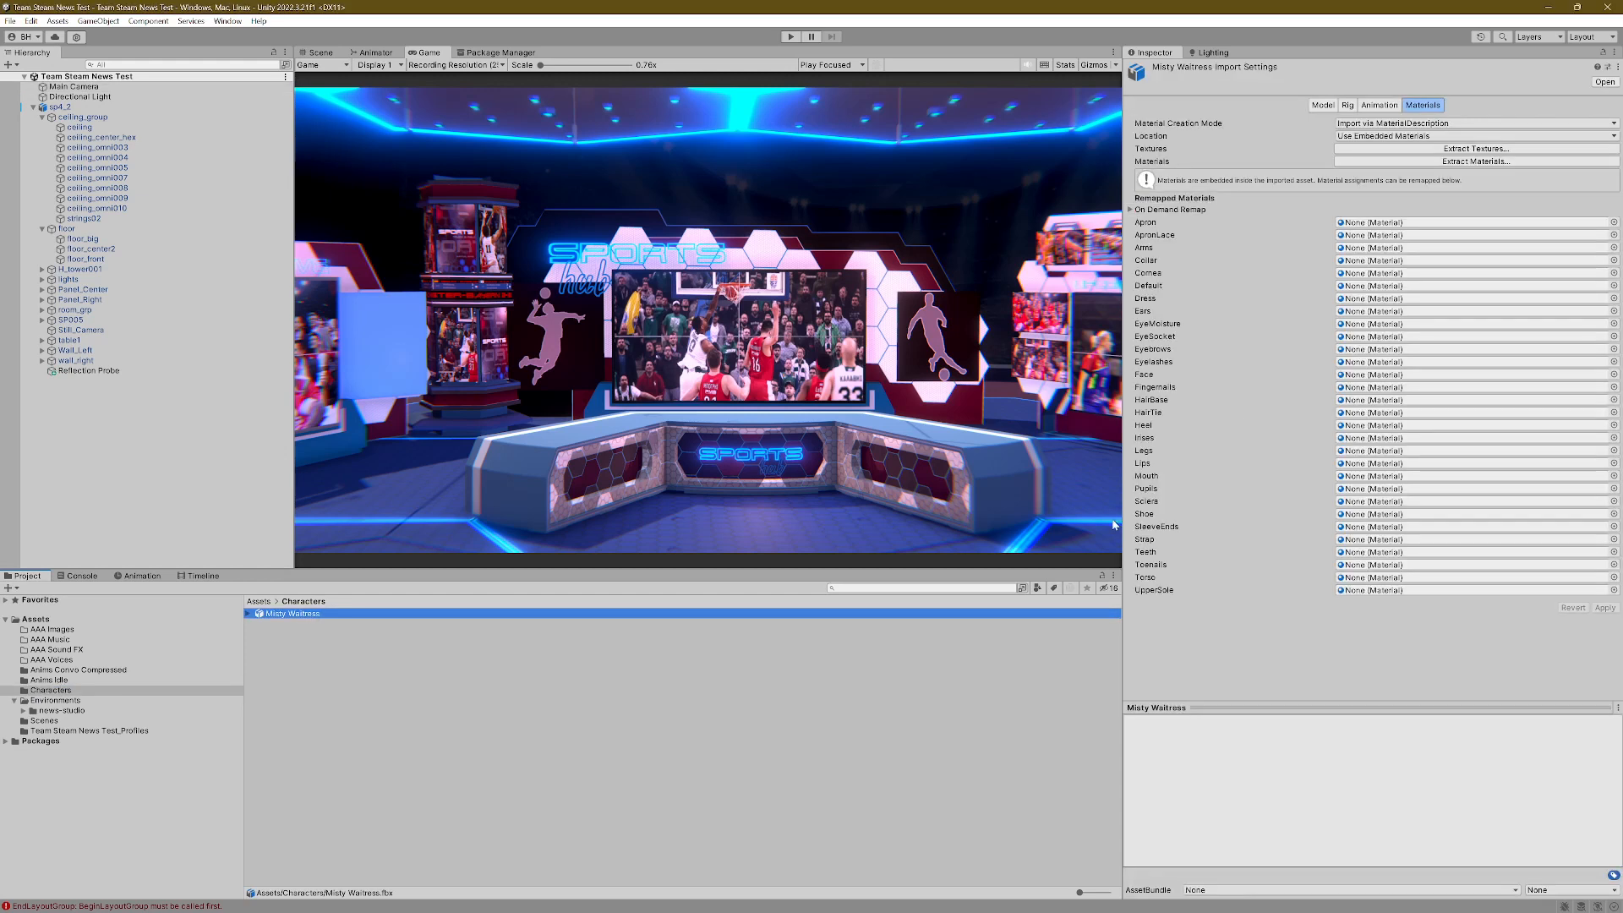
pyautogui.click(1131, 210)
pyautogui.click(1131, 210)
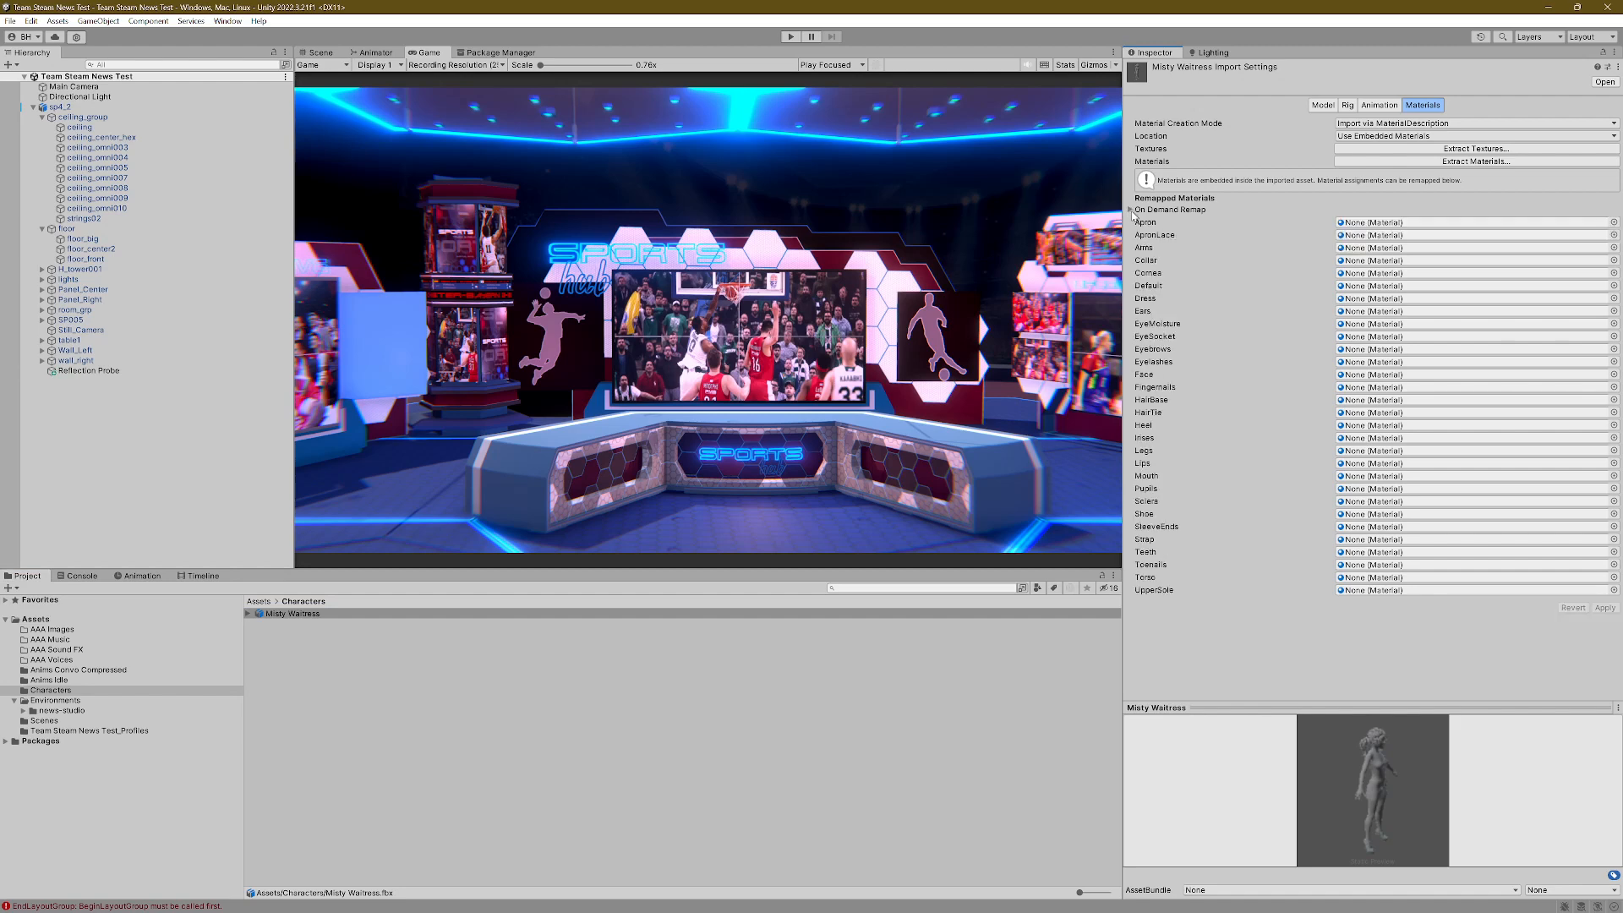
pyautogui.click(1454, 150)
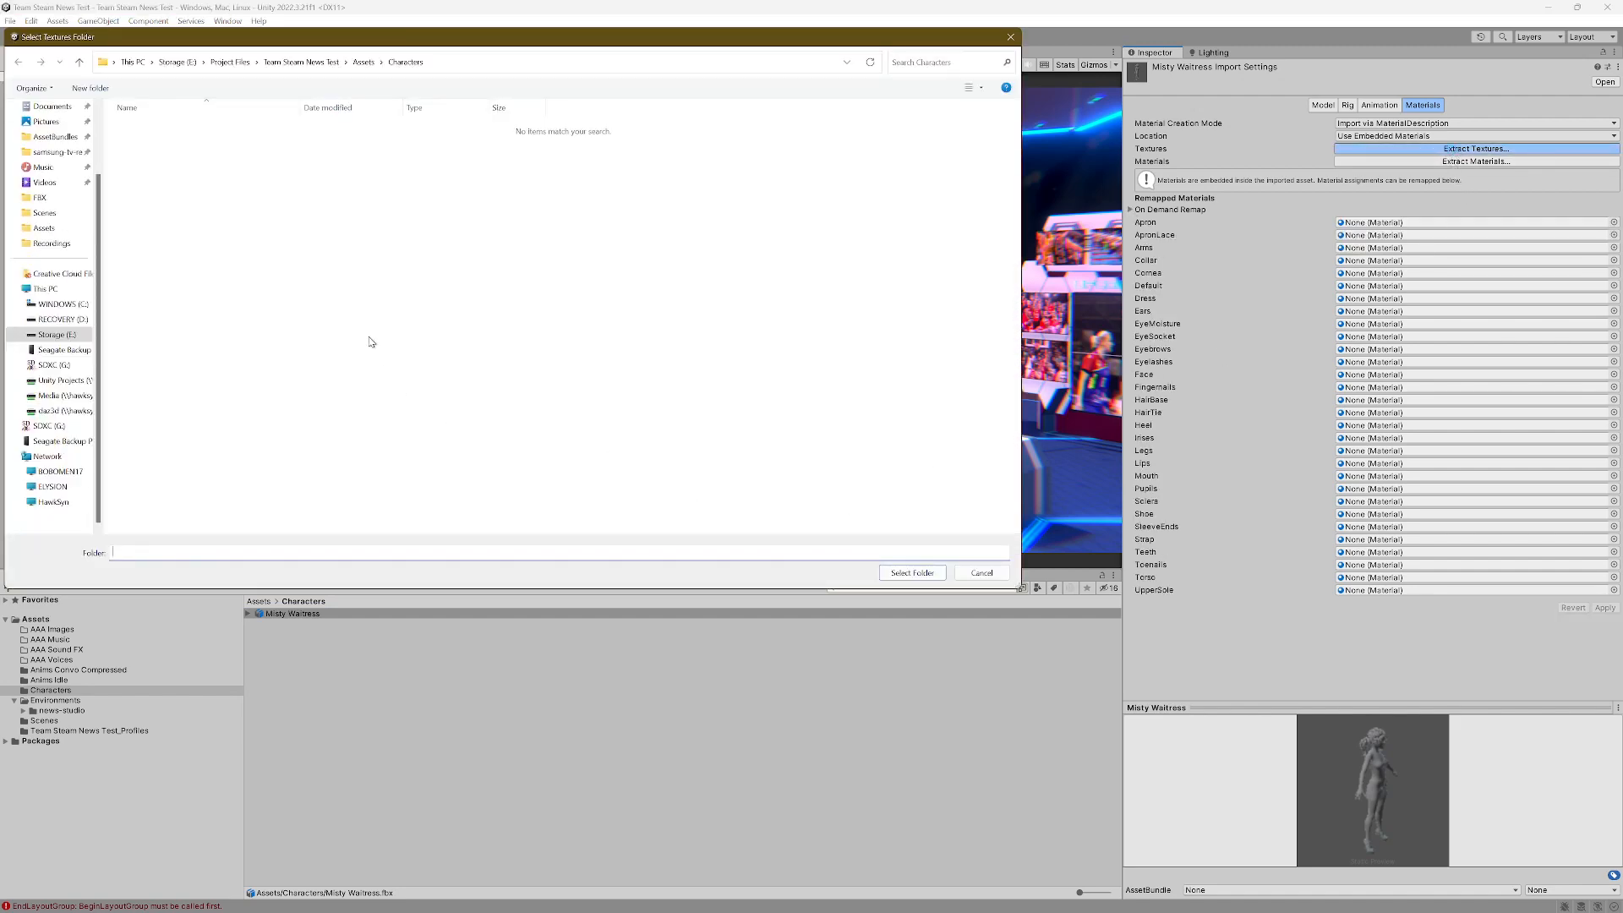
pyautogui.rightClick(365, 312)
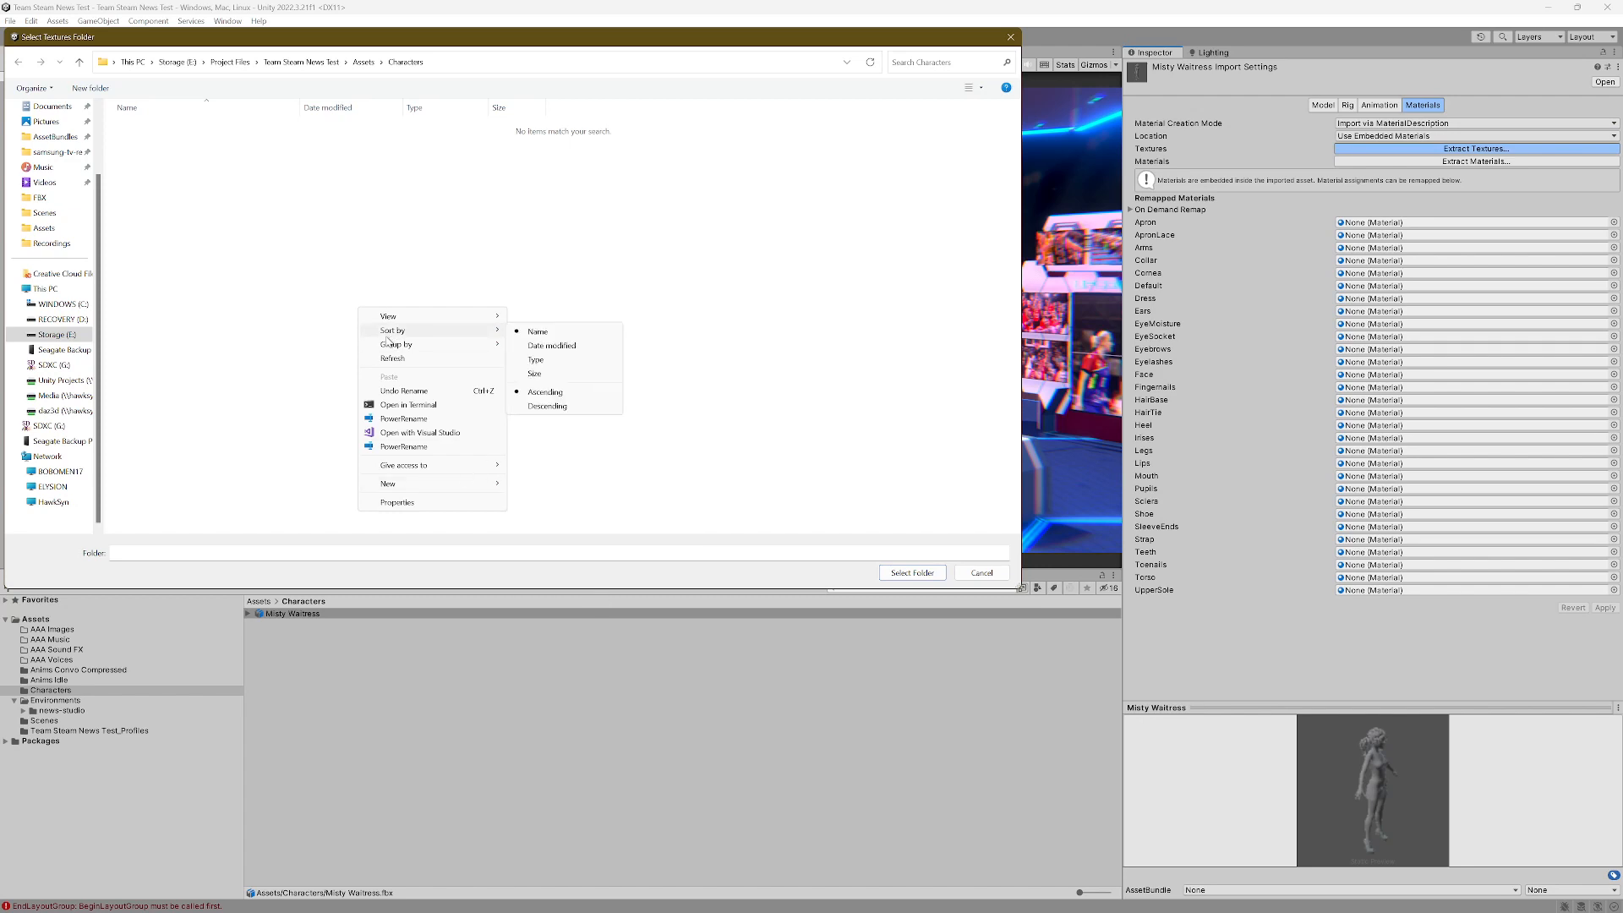
pyautogui.moveTo(456, 483)
pyautogui.click(551, 488)
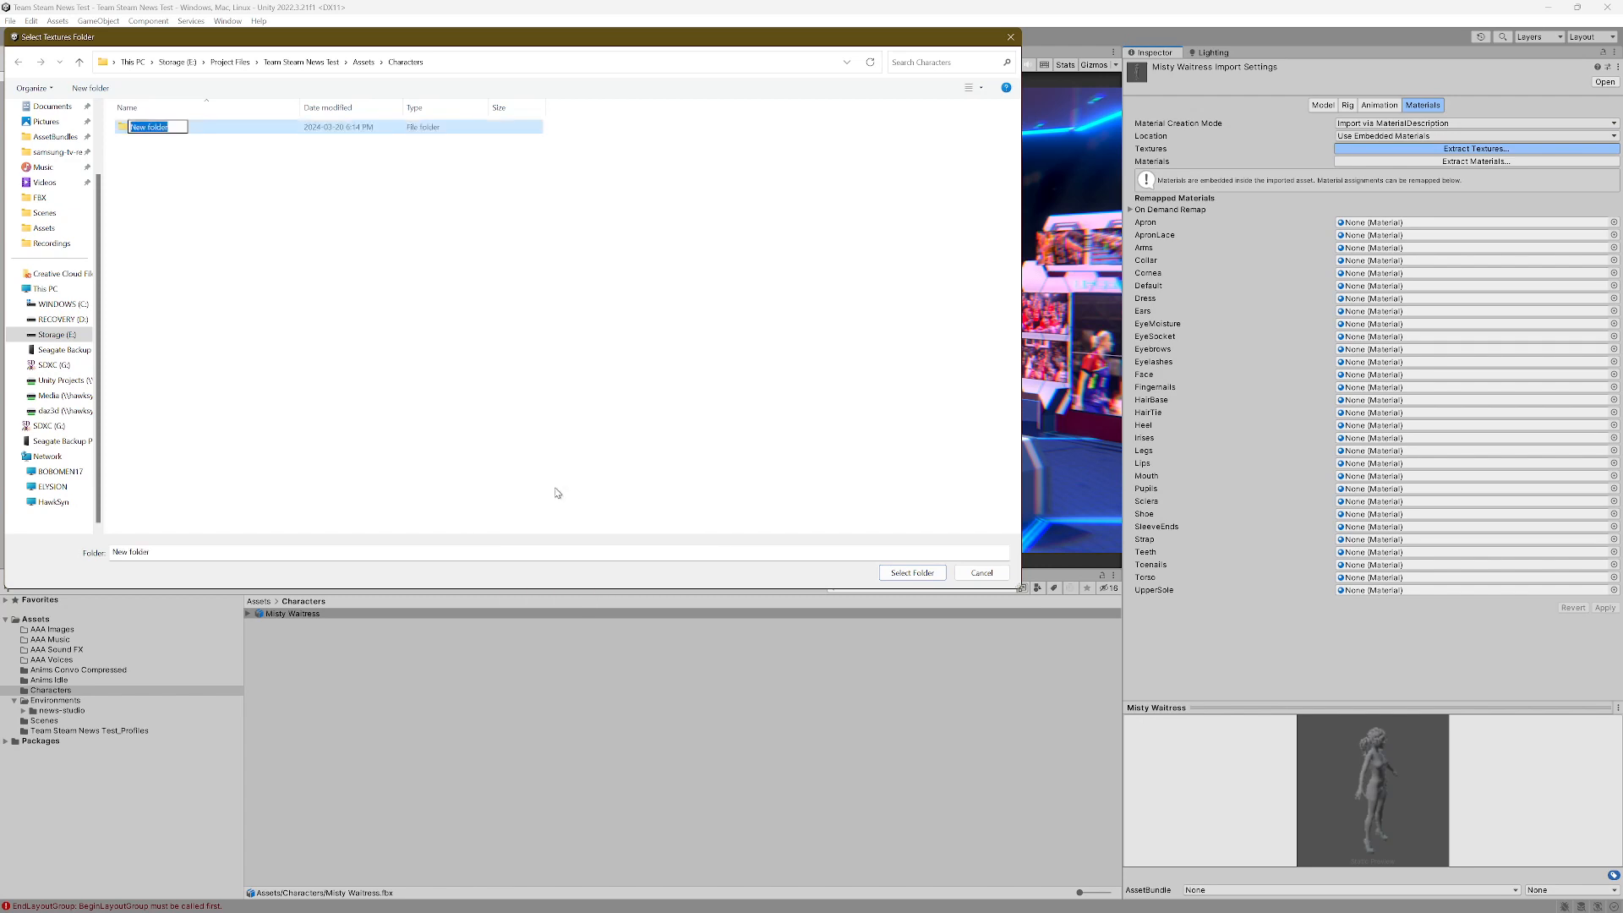
pyautogui.write('Mistly Textures')
pyautogui.press('Return')
pyautogui.click(911, 573)
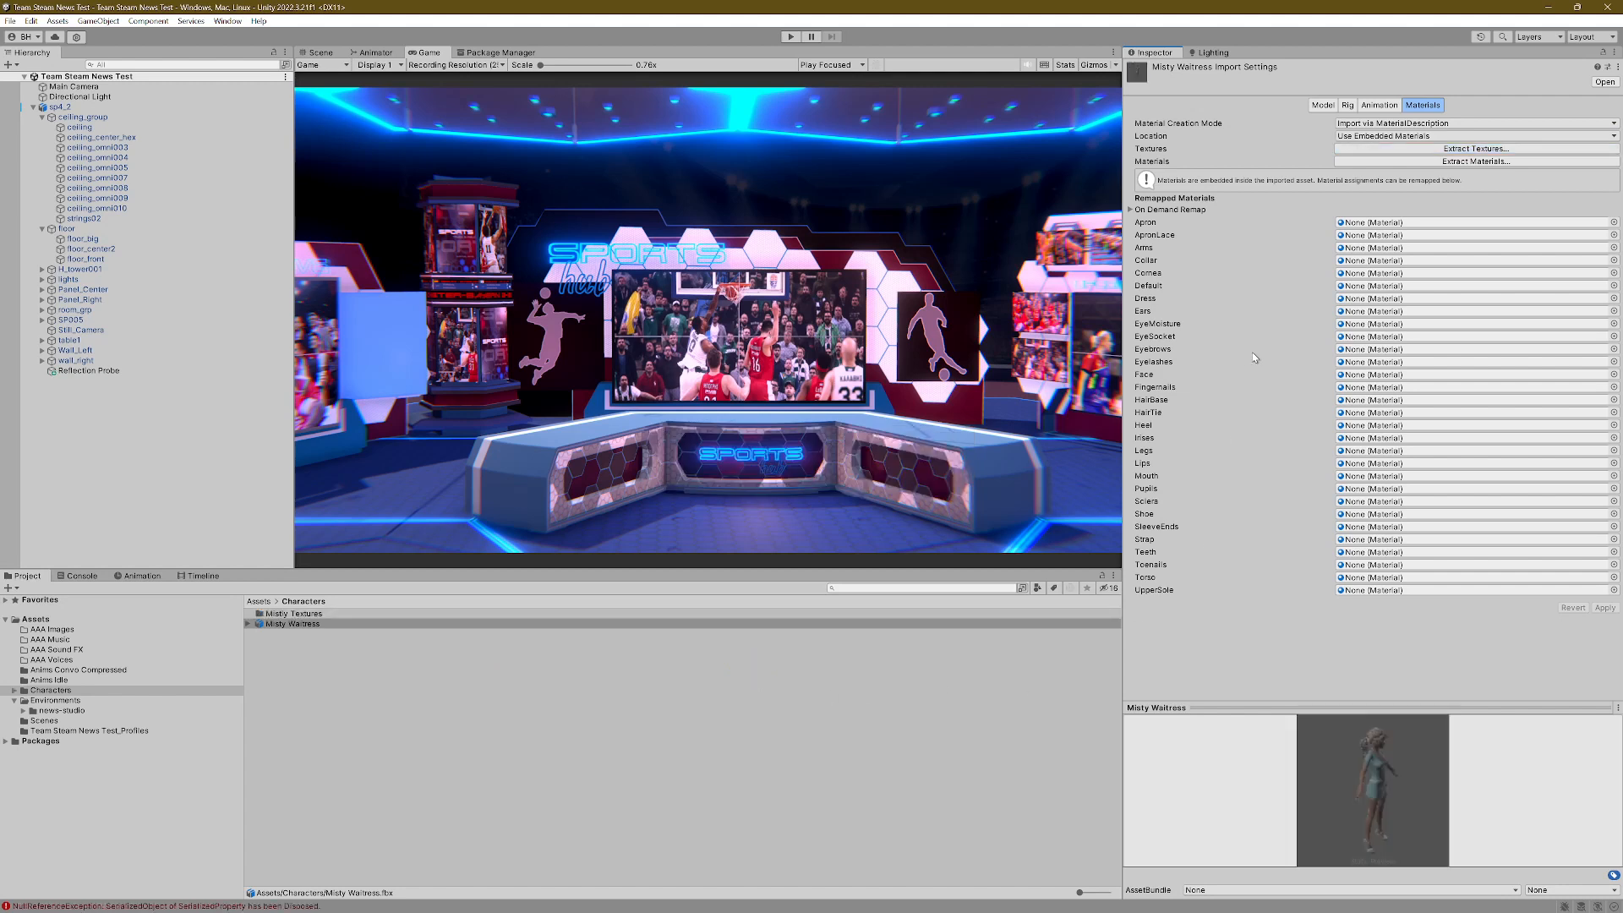
# Step: Extract the Misty Waitress model's materials into a new Misty Materials folder inside Characters
pyautogui.click(1423, 162)
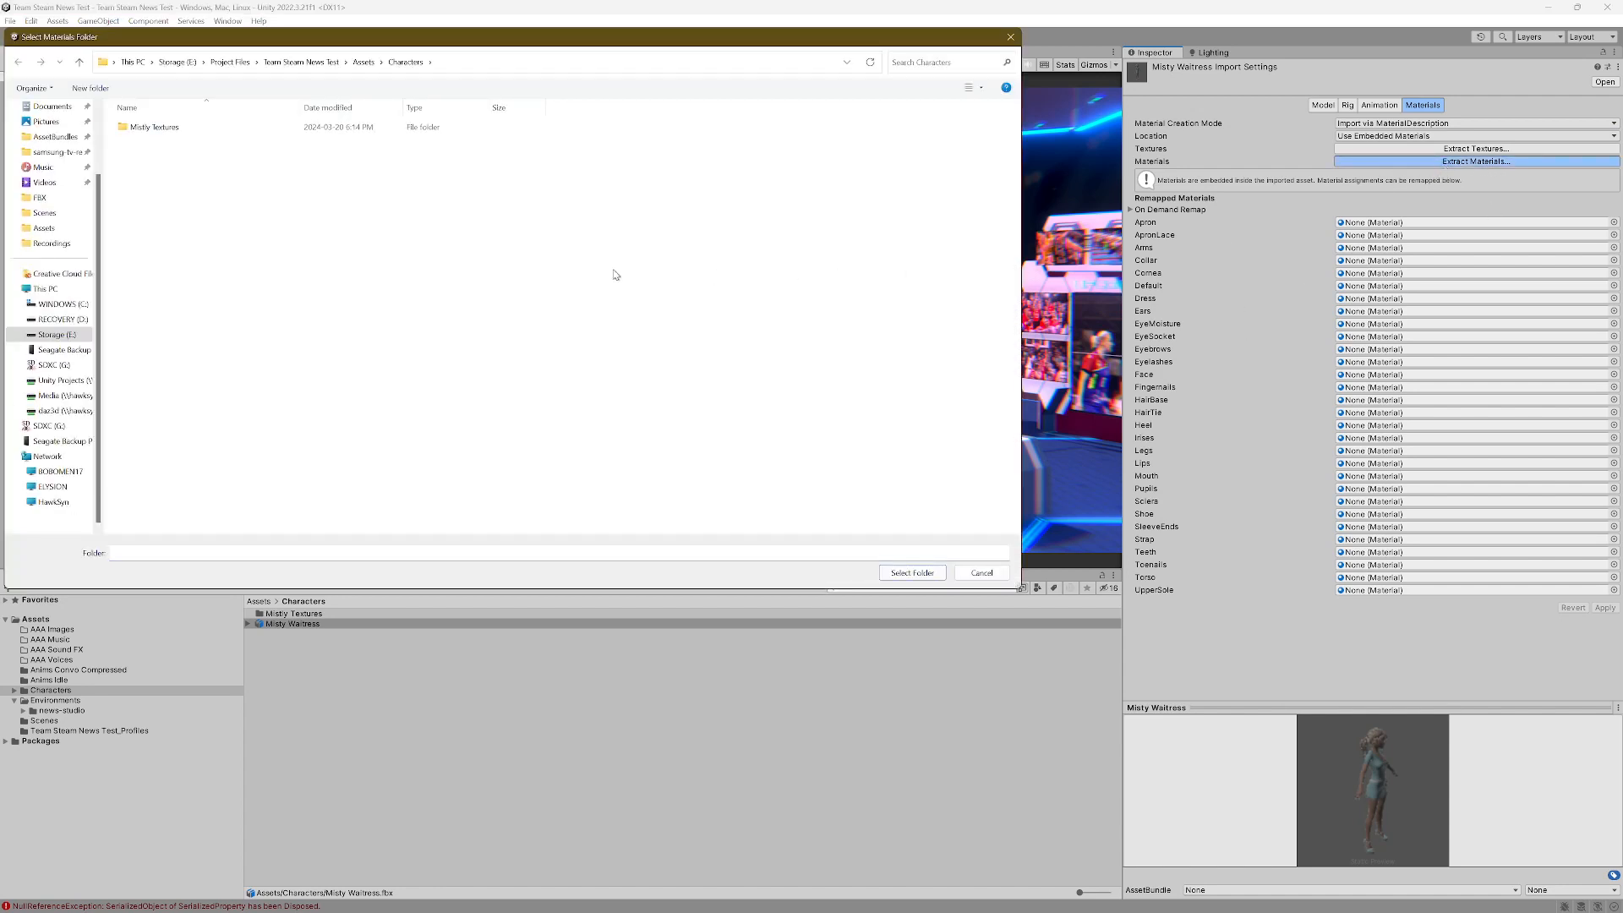
pyautogui.rightClick(615, 274)
pyautogui.moveTo(701, 446)
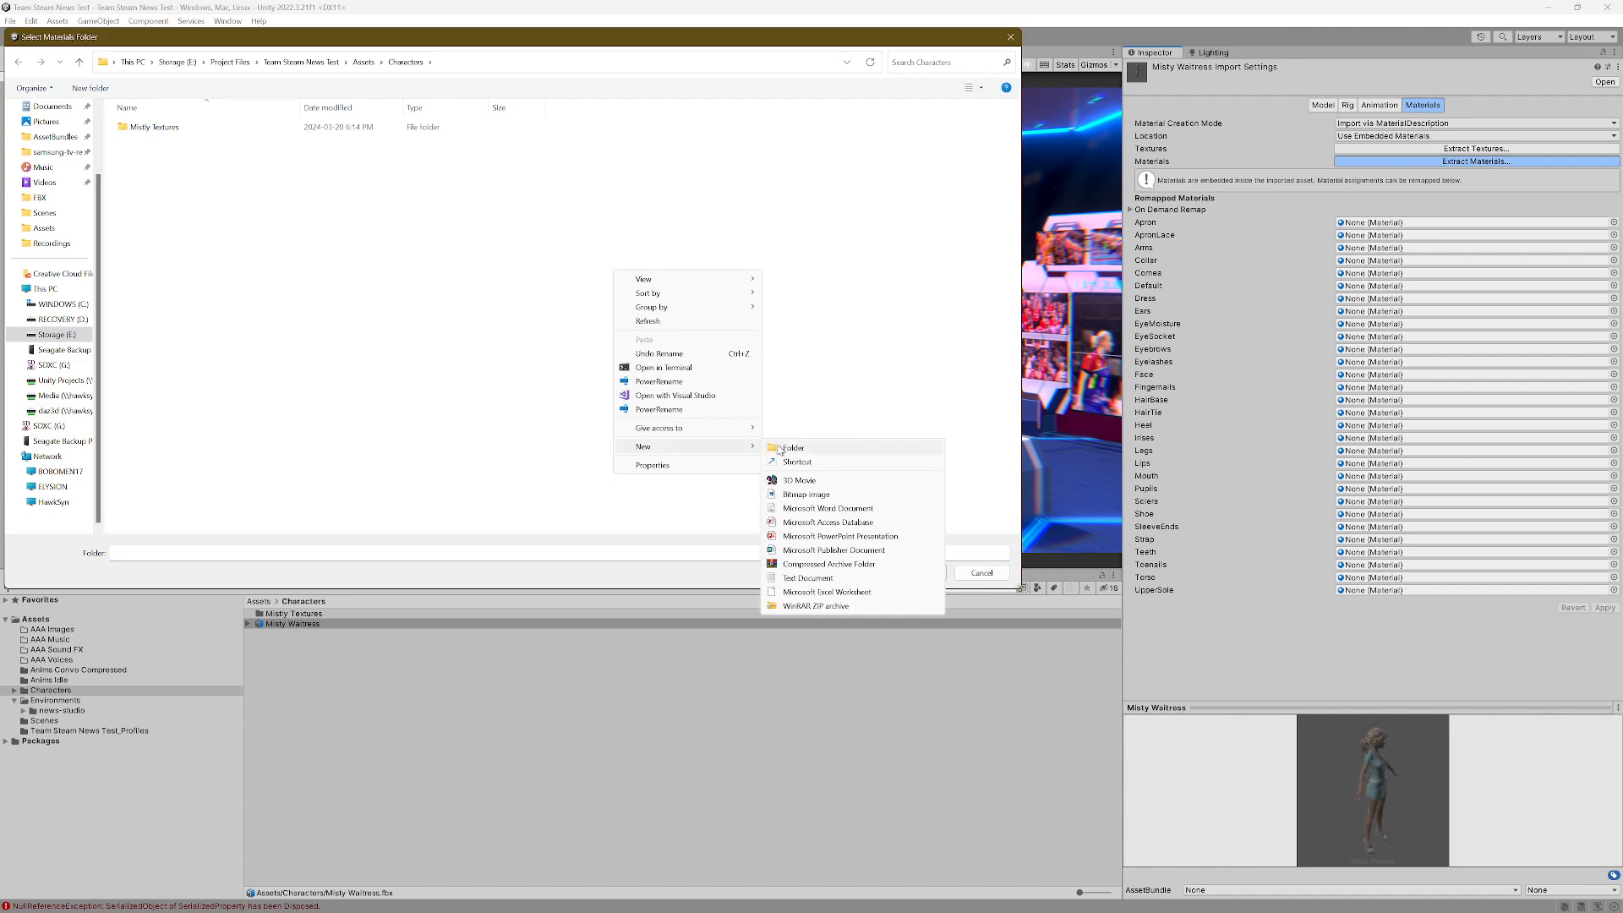
pyautogui.click(782, 448)
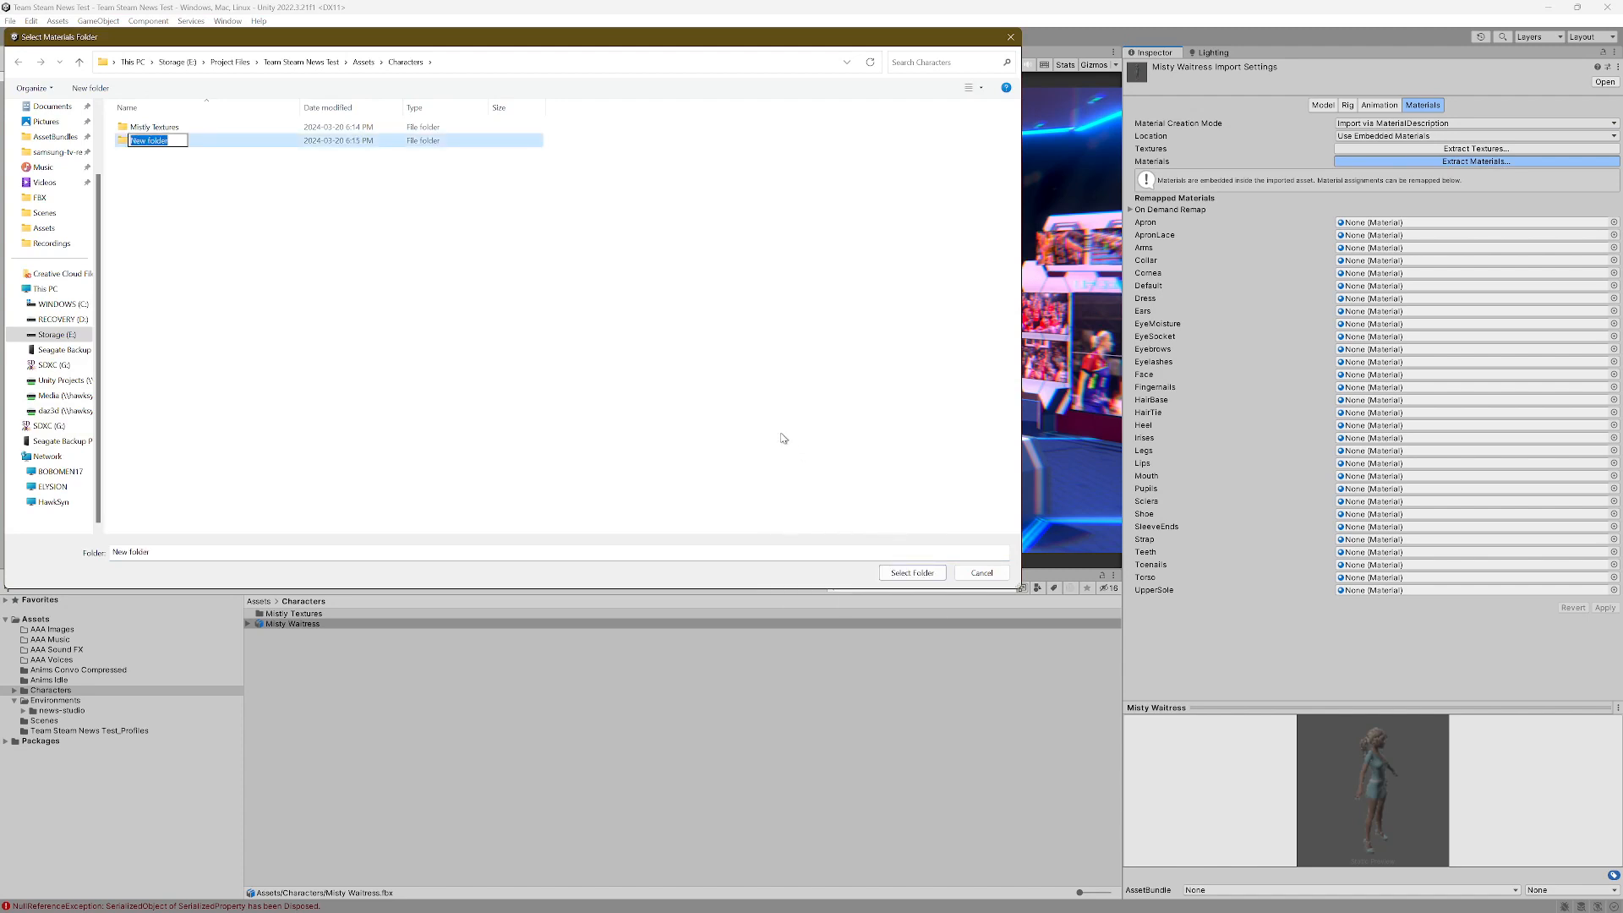
pyautogui.write('Mis')
pyautogui.write('ty Materials')
pyautogui.press('Return')
pyautogui.click(934, 574)
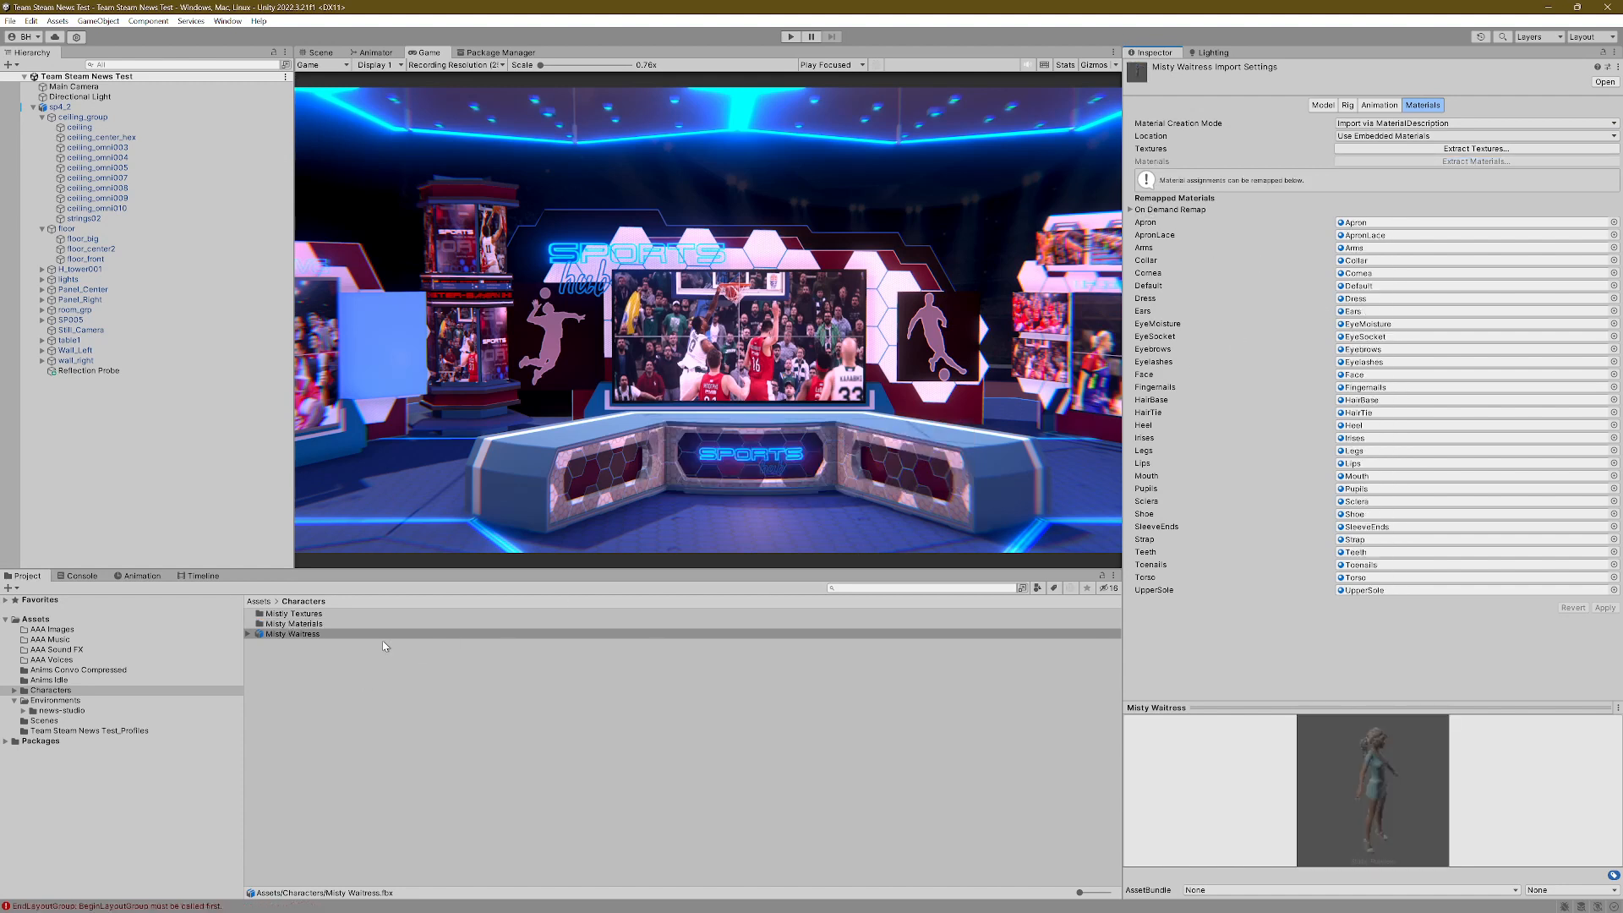
# Step: Enable Legacy Blend Shape Normals for the Misty Waitress model, set its rig's animation type to Humanoid, and apply the import settings
pyautogui.click(1324, 105)
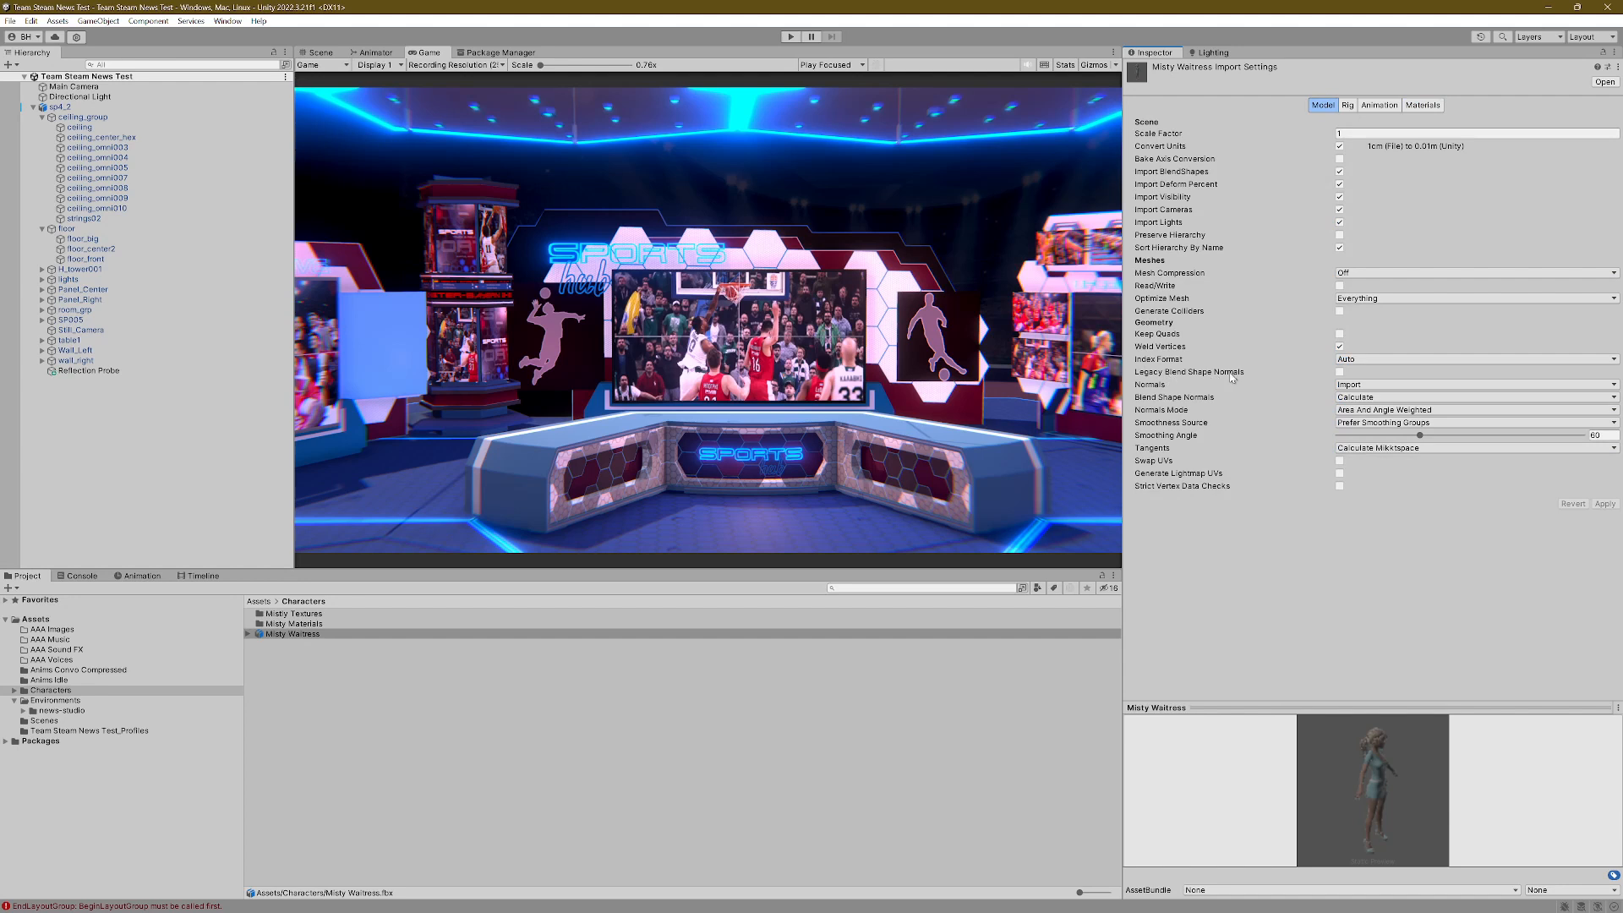
pyautogui.click(1340, 372)
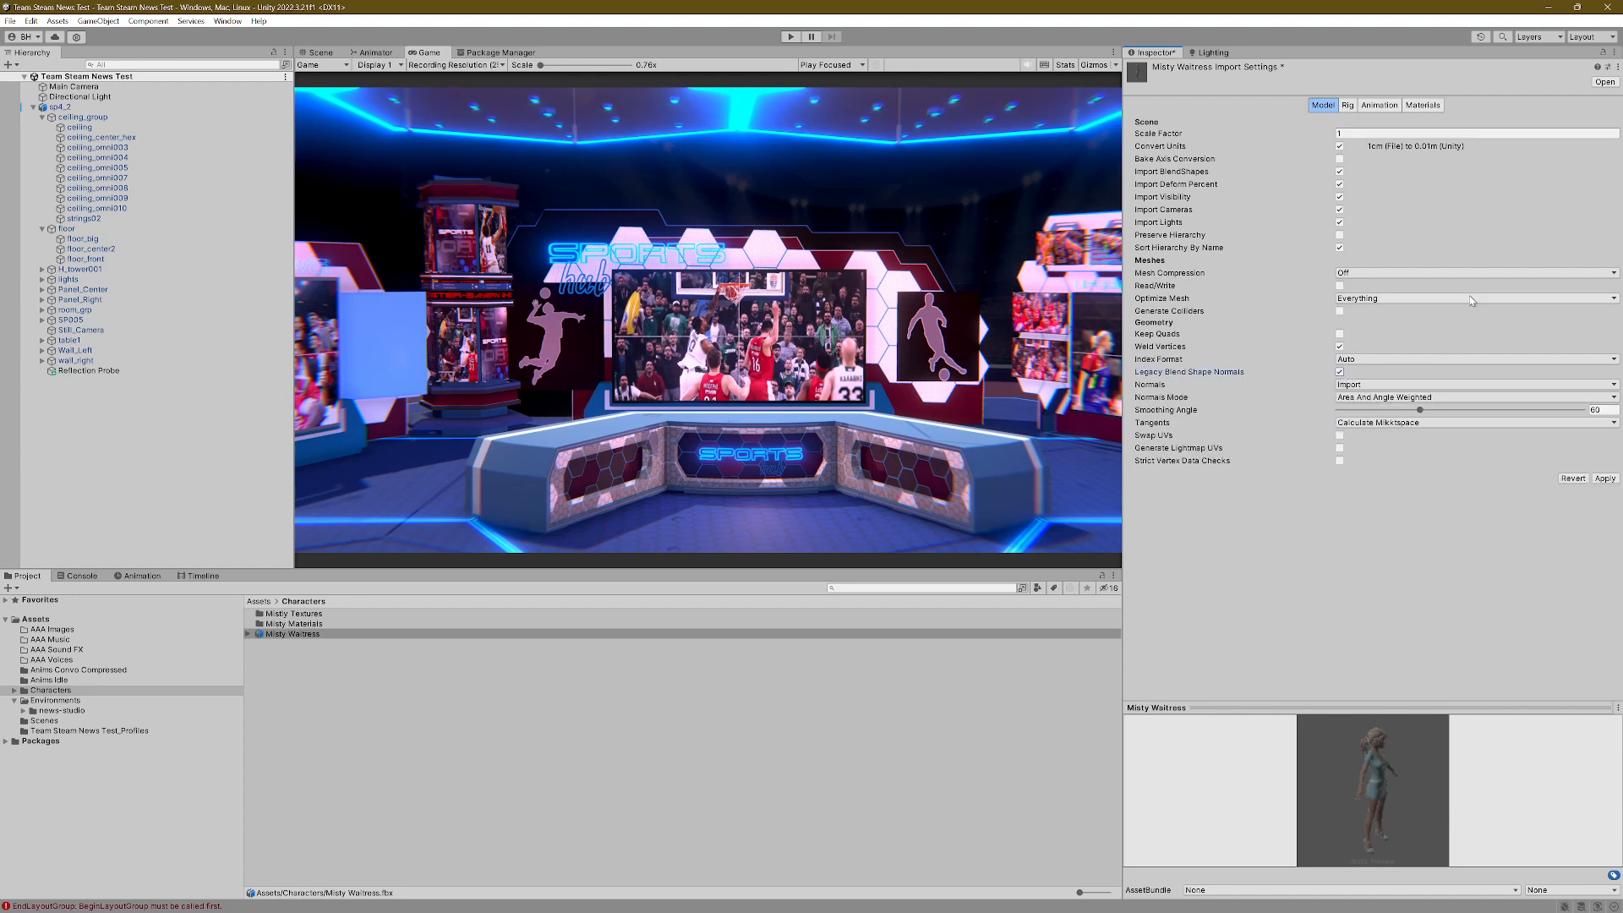
pyautogui.click(1355, 108)
pyautogui.click(1373, 123)
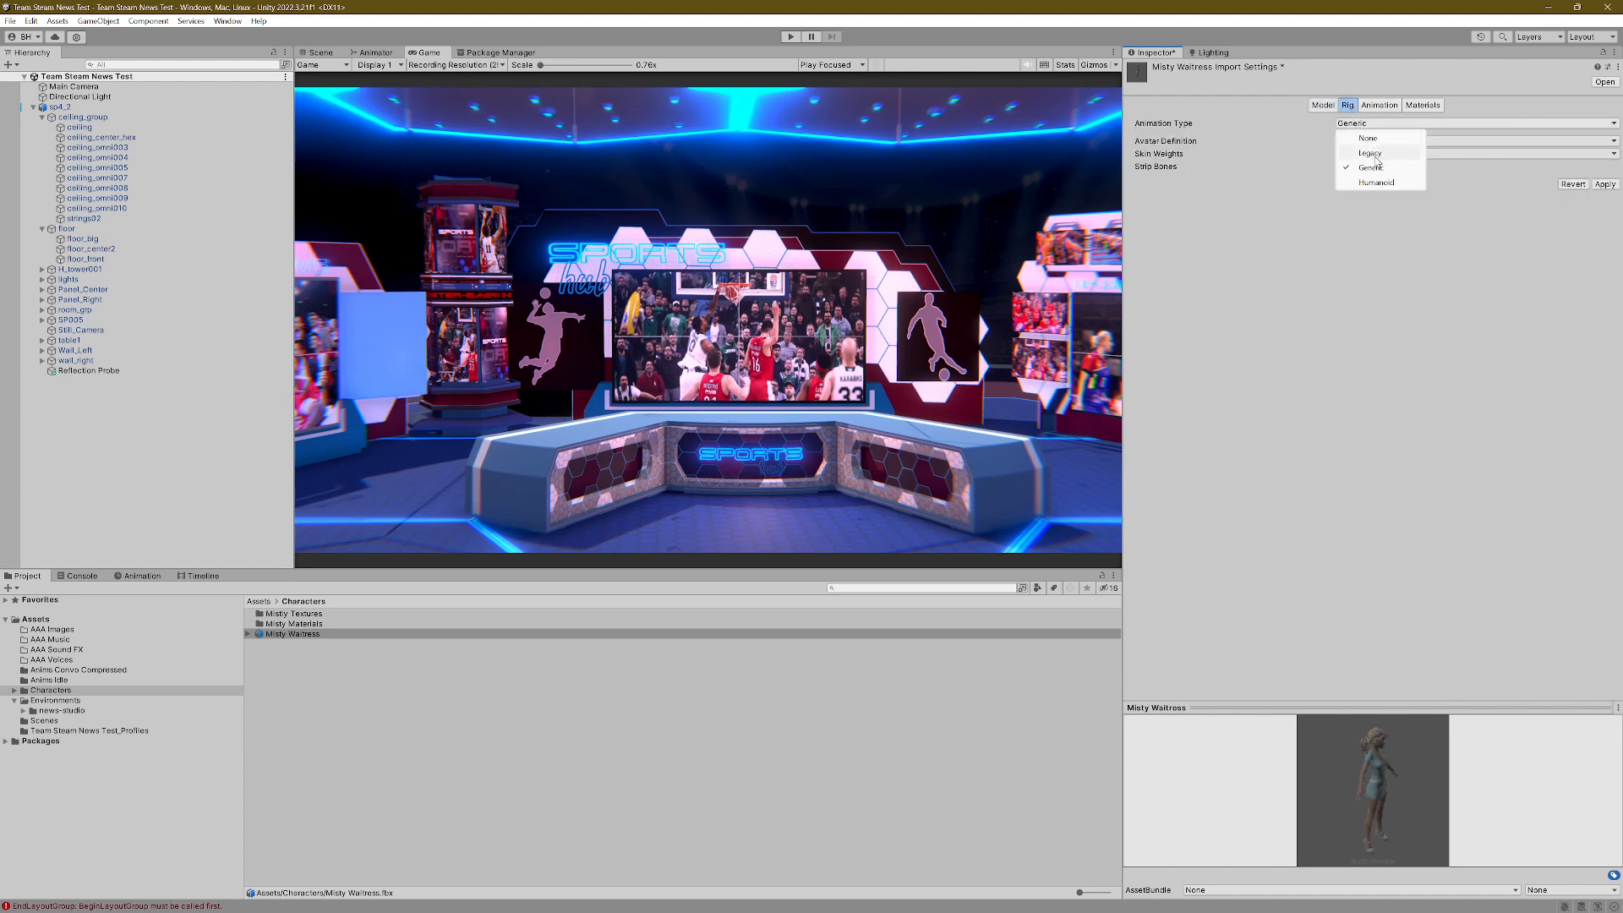
pyautogui.click(1387, 190)
pyautogui.click(1604, 228)
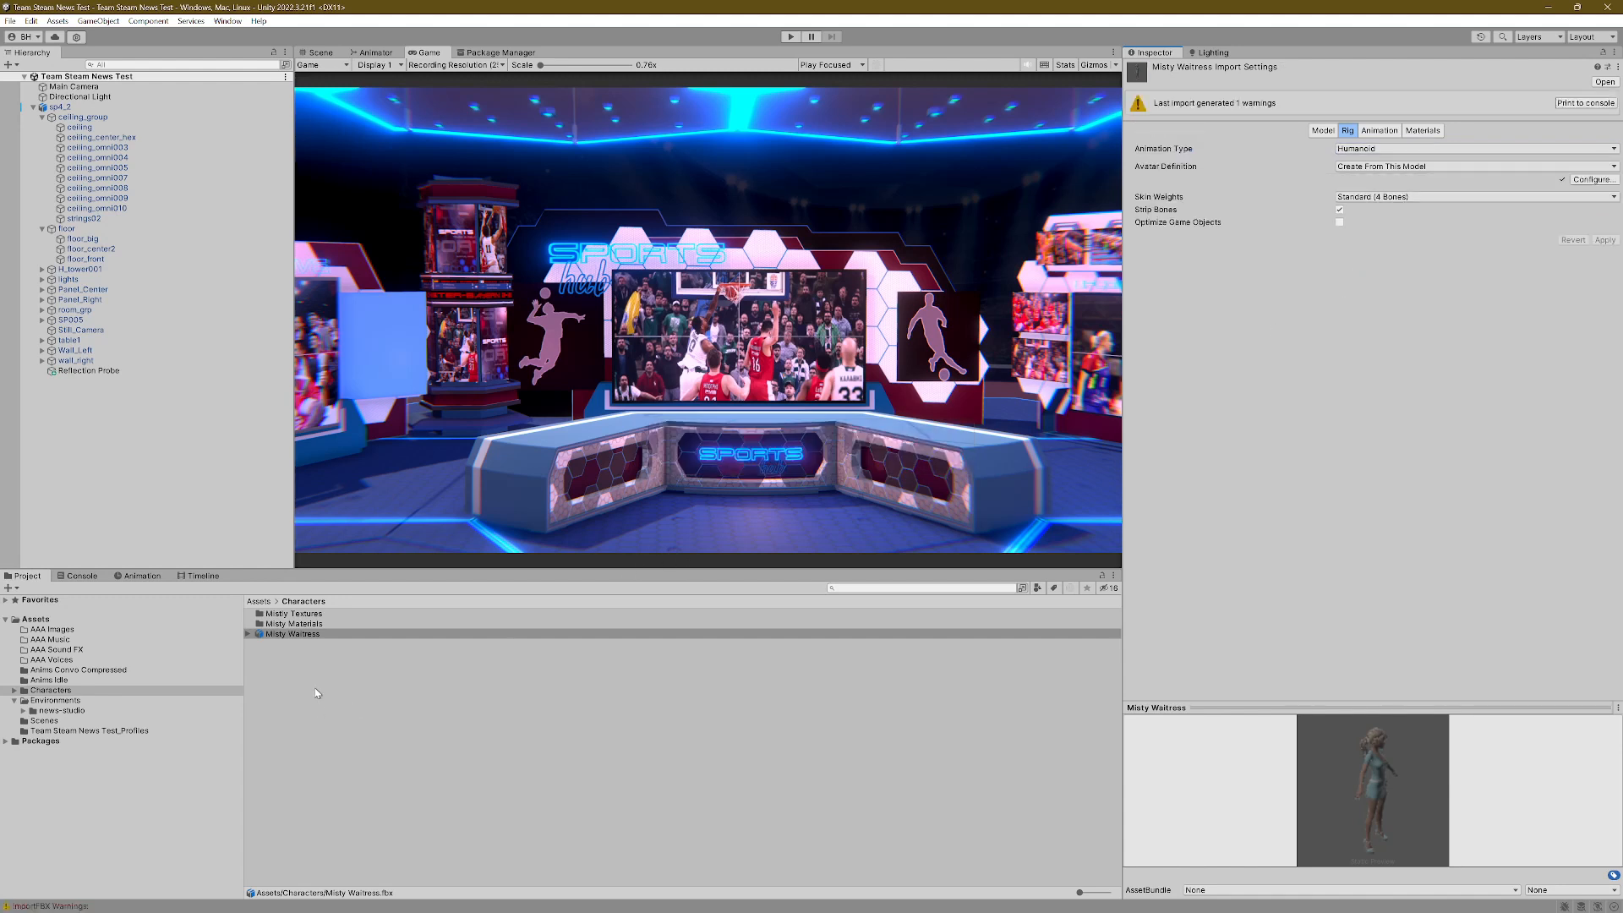
pyautogui.moveTo(304, 639); pyautogui.dragTo(605, 656)
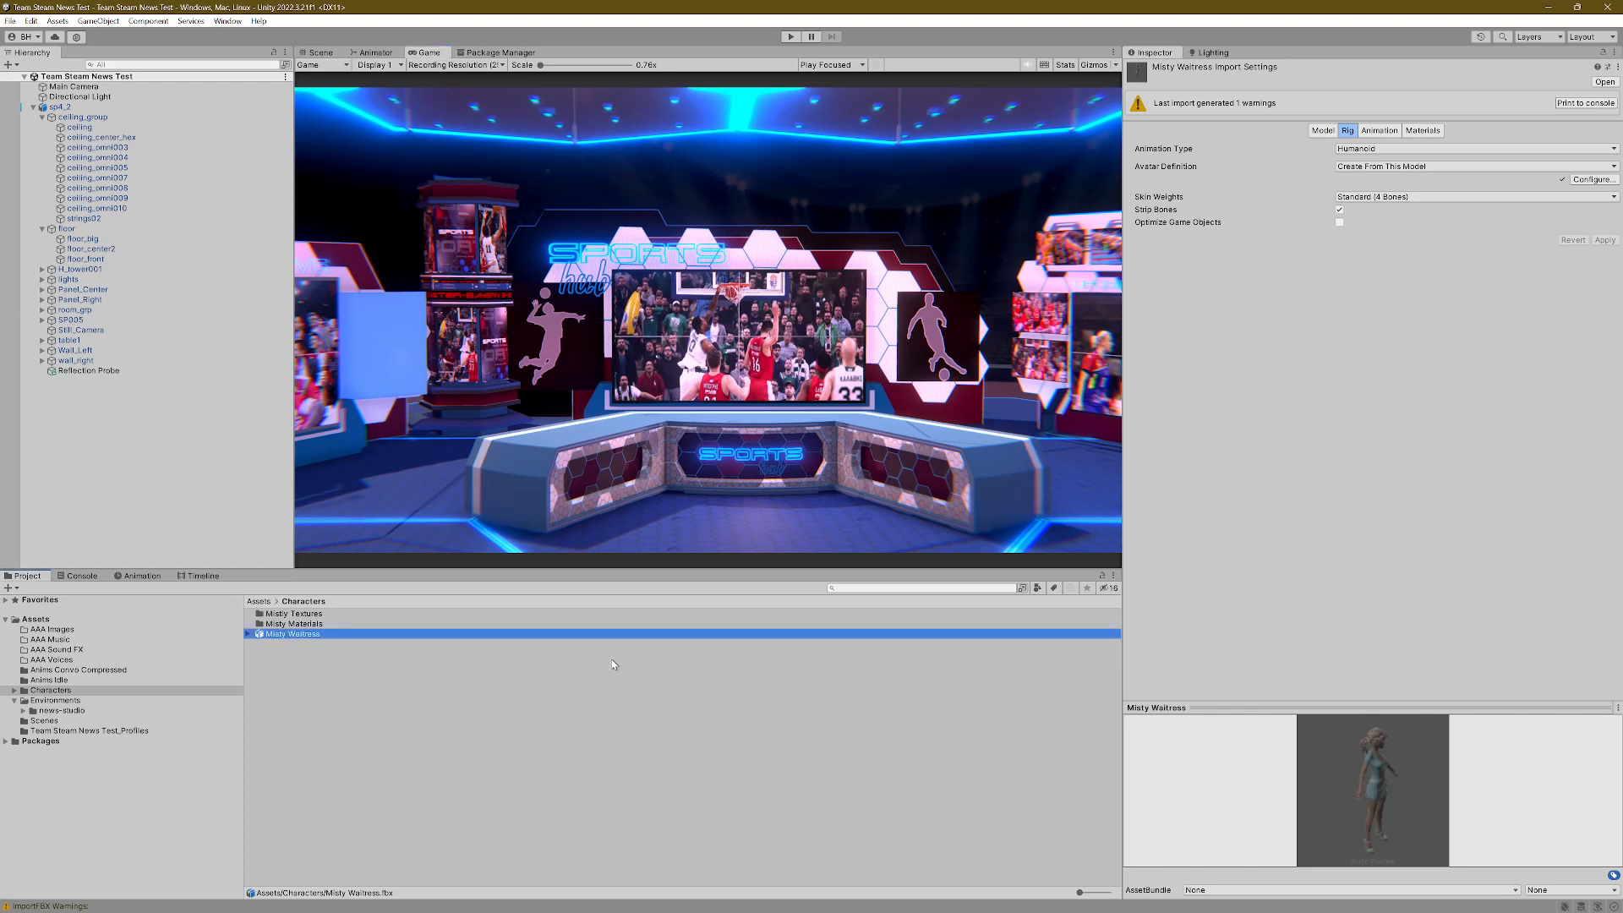
pyautogui.moveTo(297, 642); pyautogui.dragTo(490, 667)
# Step: Show the environment lighting settings and dock the Game view beneath them so the Scene view is visible alongside it
pyautogui.click(1153, 53)
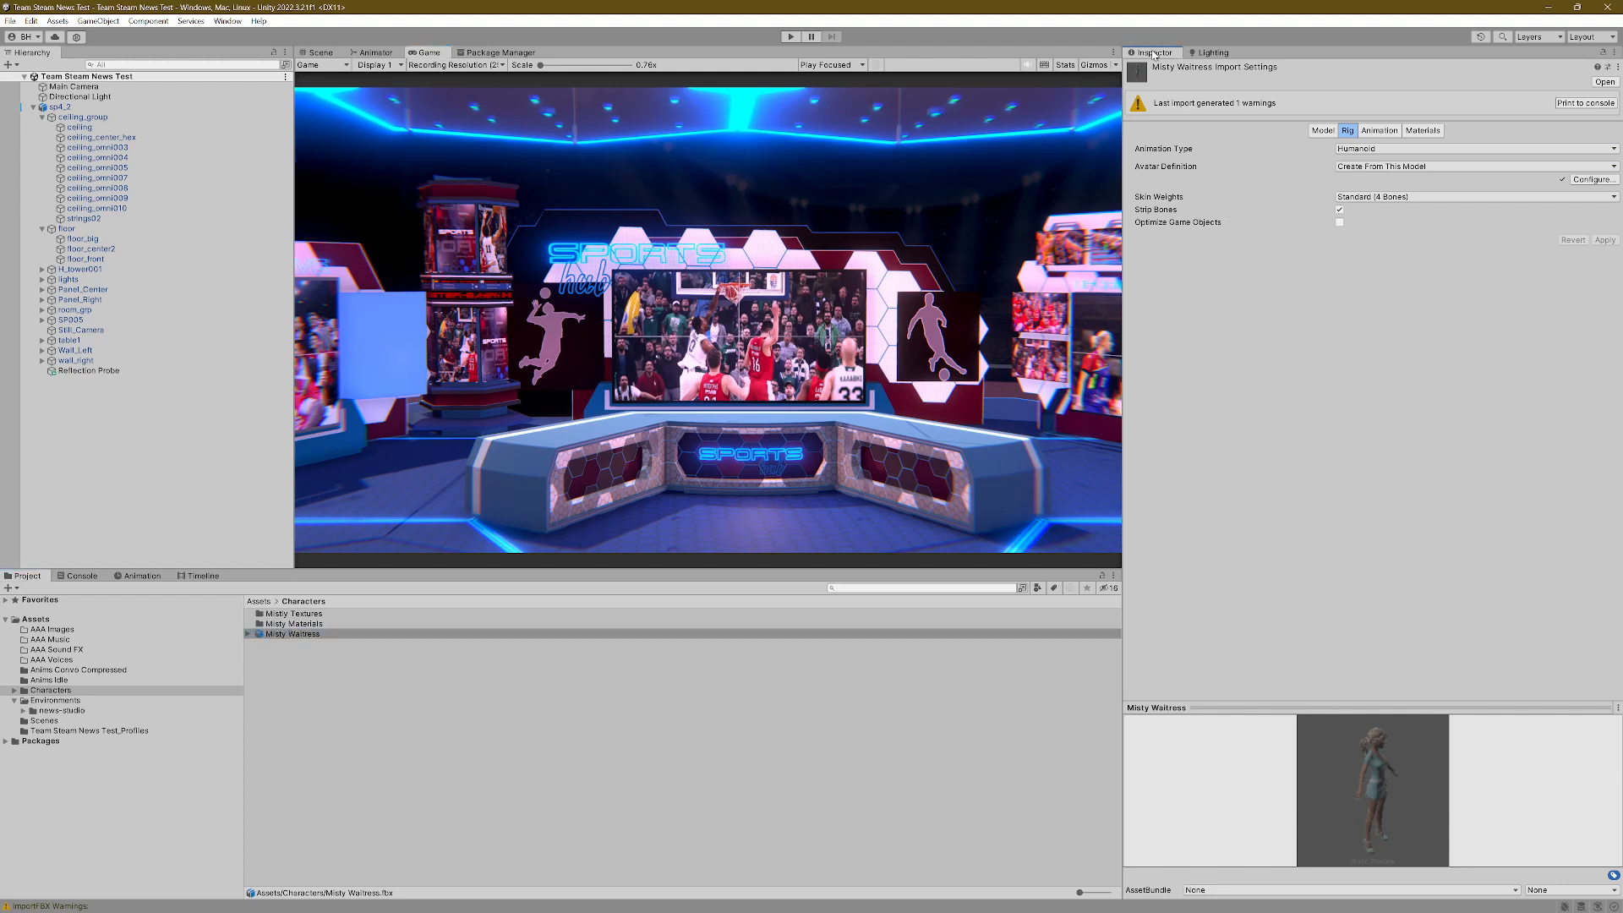
pyautogui.click(1210, 53)
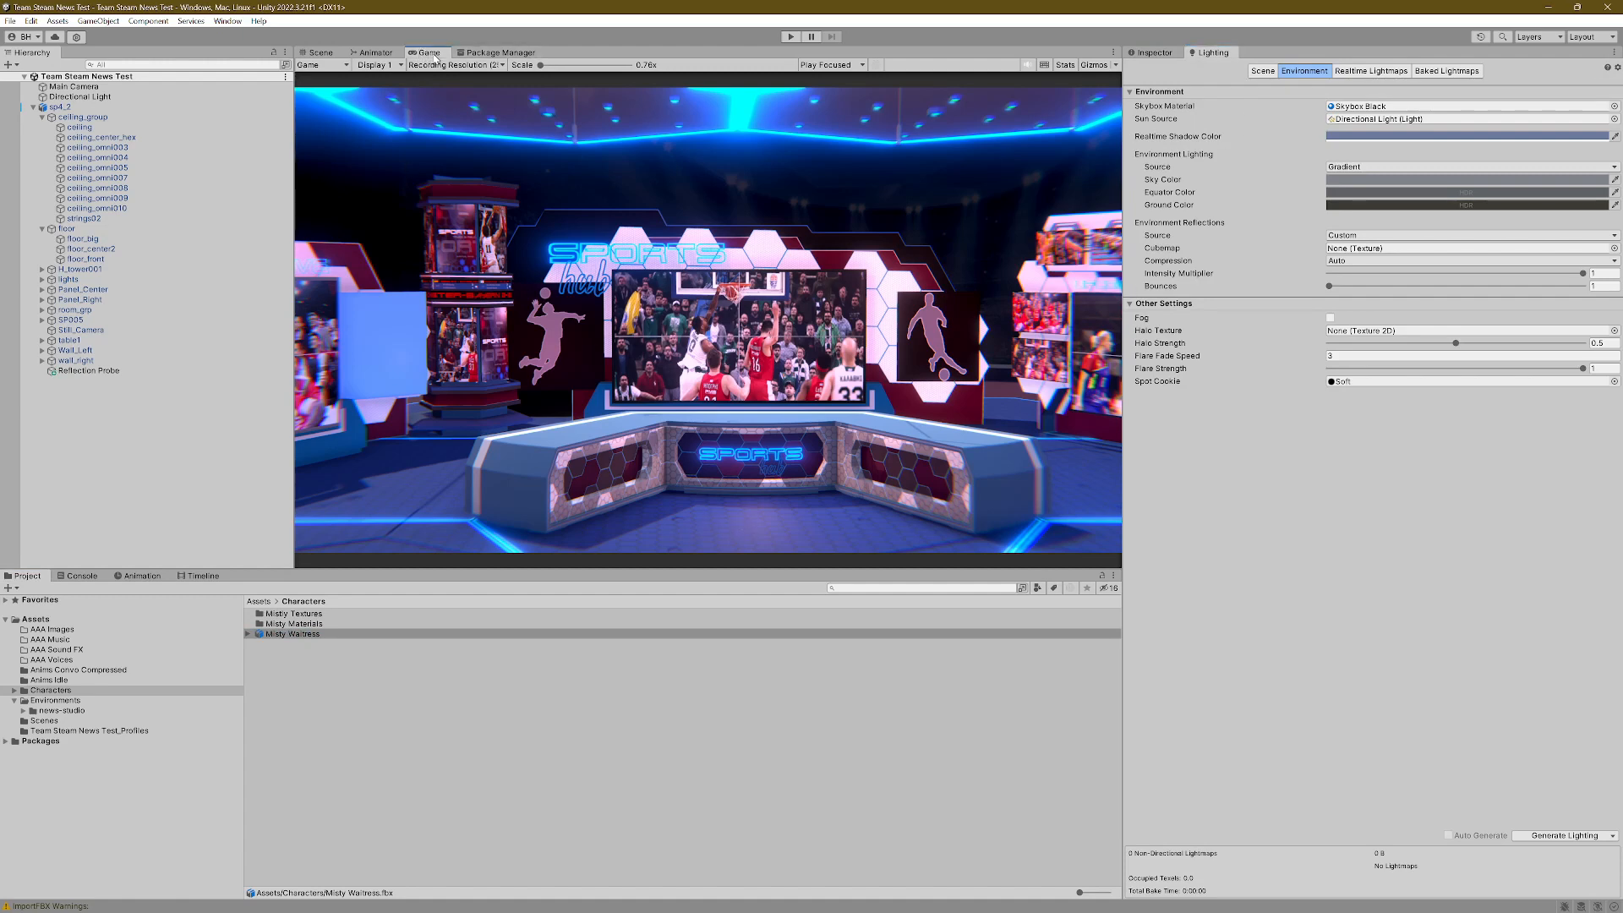
pyautogui.moveTo(428, 54); pyautogui.dragTo(1343, 748)
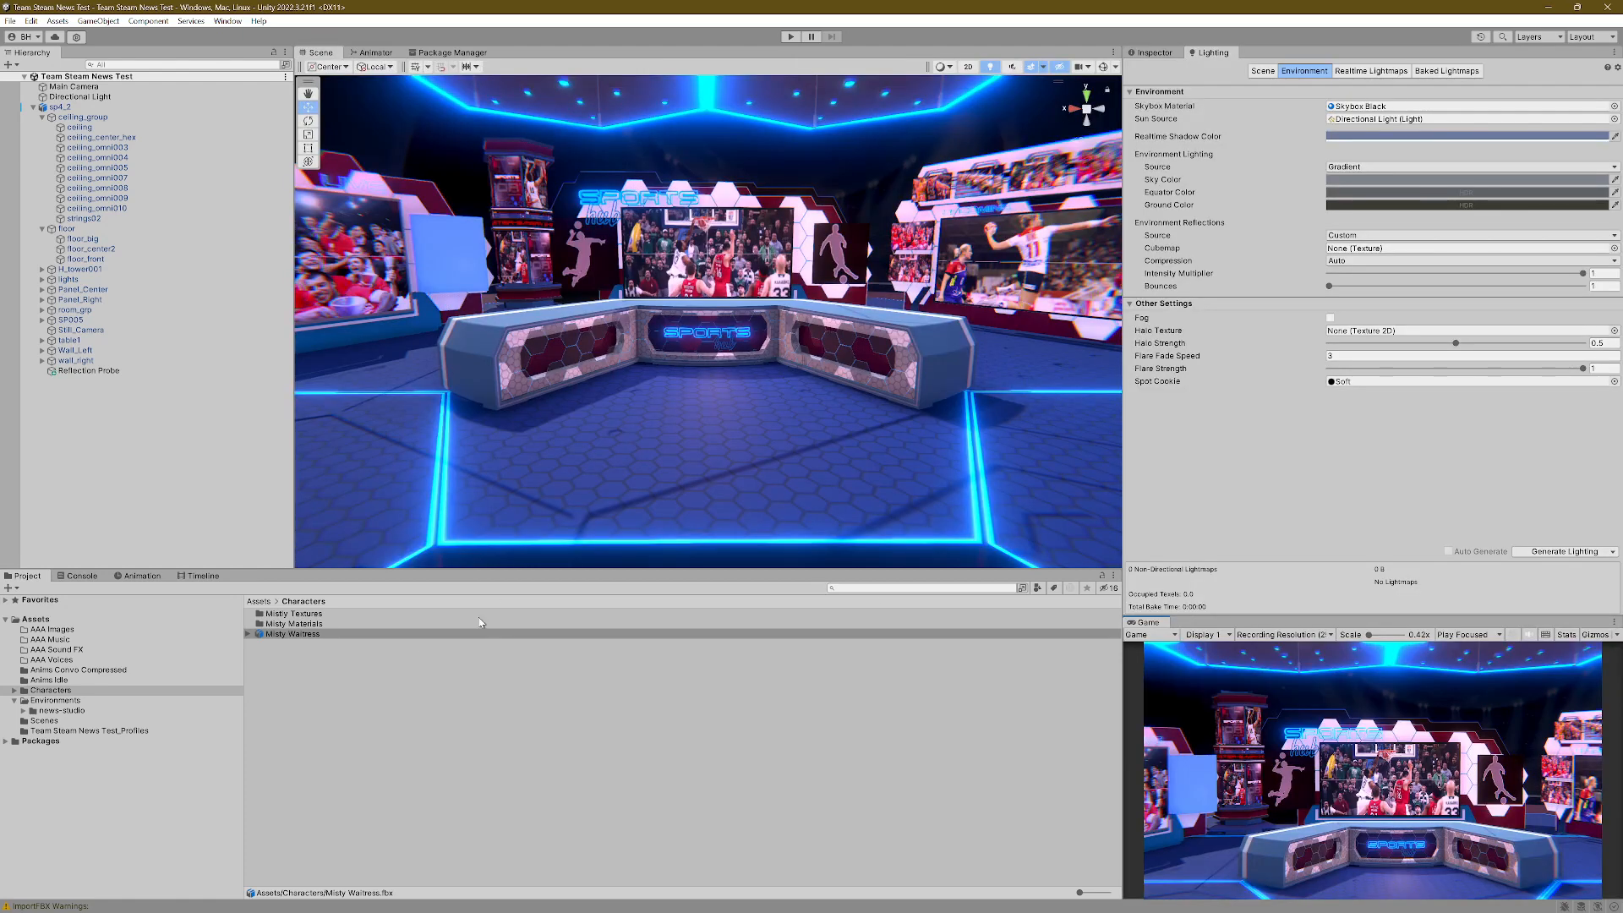
pyautogui.moveTo(283, 635); pyautogui.dragTo(711, 434)
pyautogui.moveTo(638, 502); pyautogui.dragTo(316, 711)
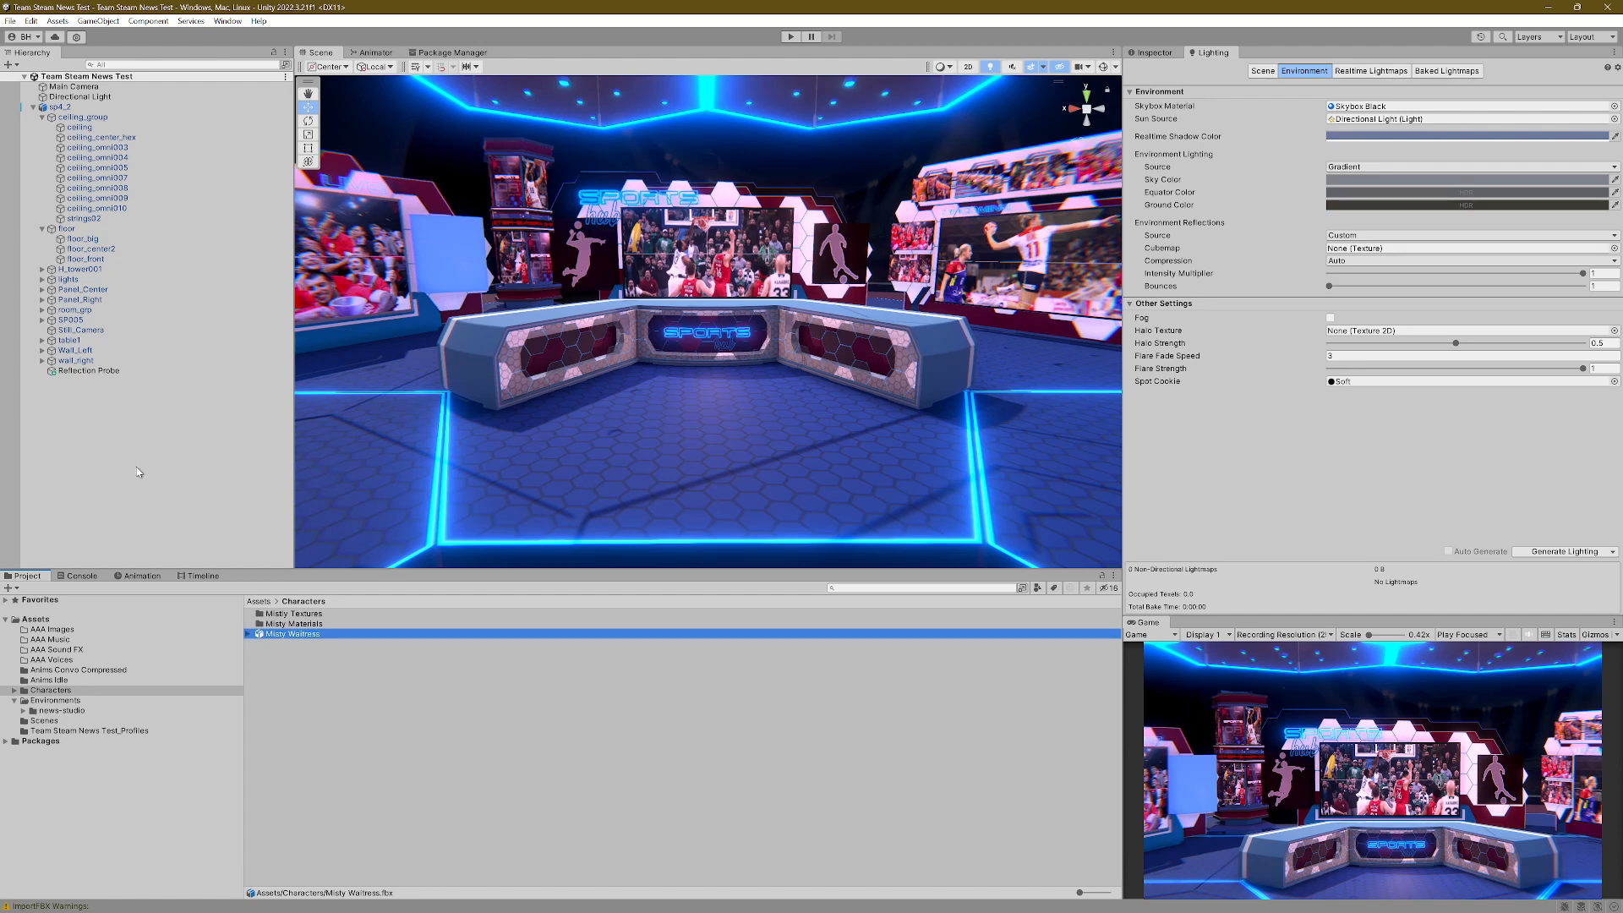
pyautogui.rightClick(95, 448)
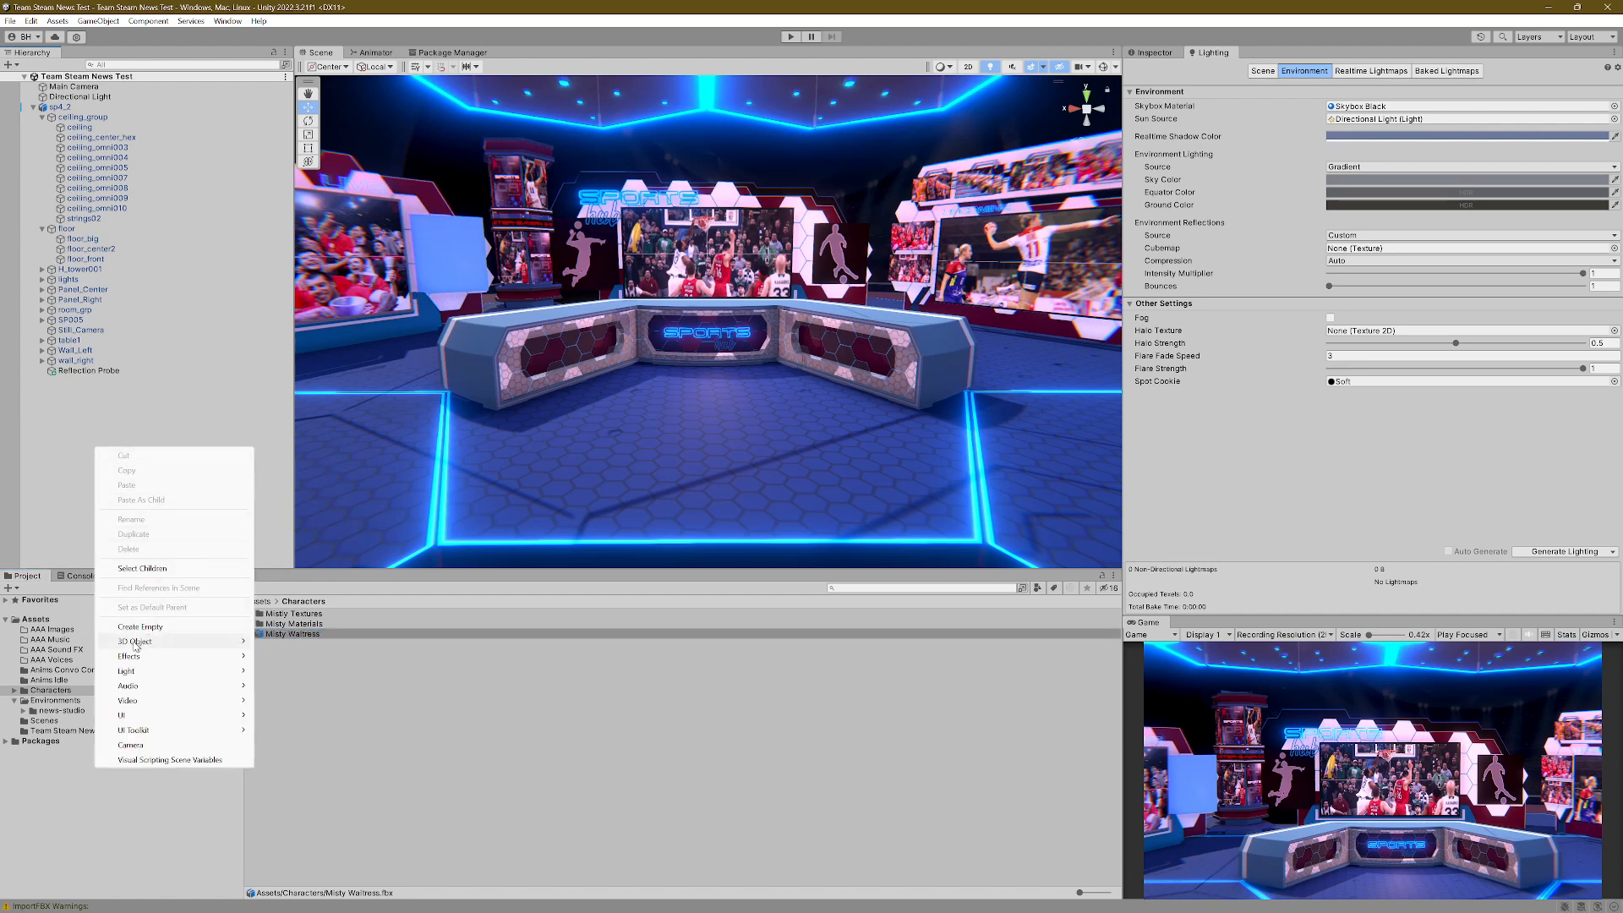
pyautogui.moveTo(139, 642)
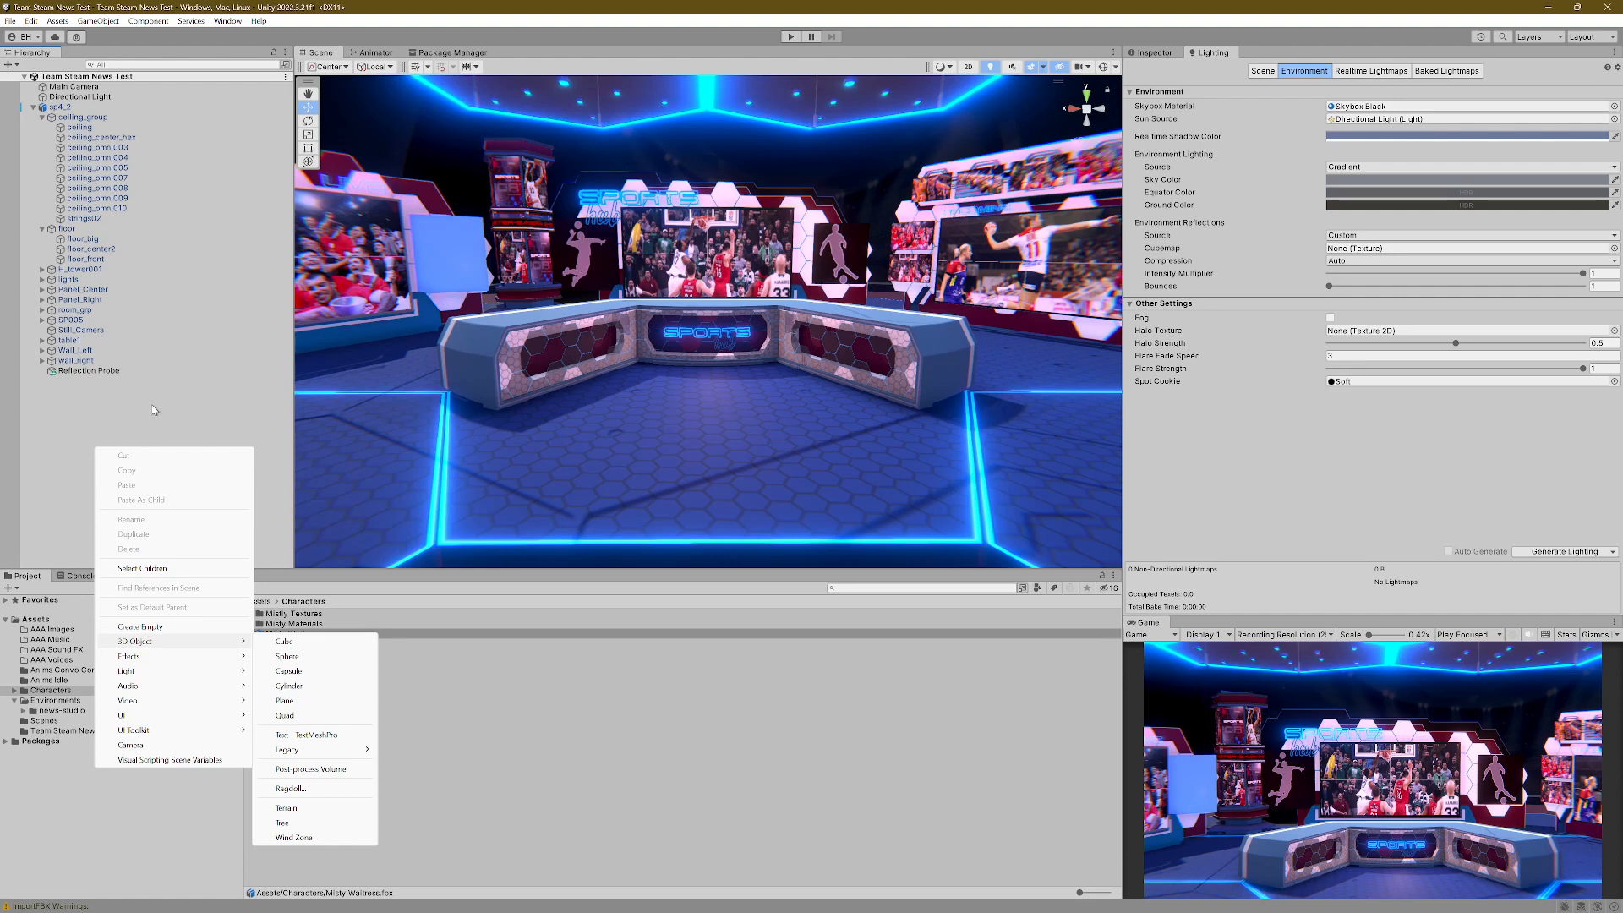
pyautogui.click(93, 419)
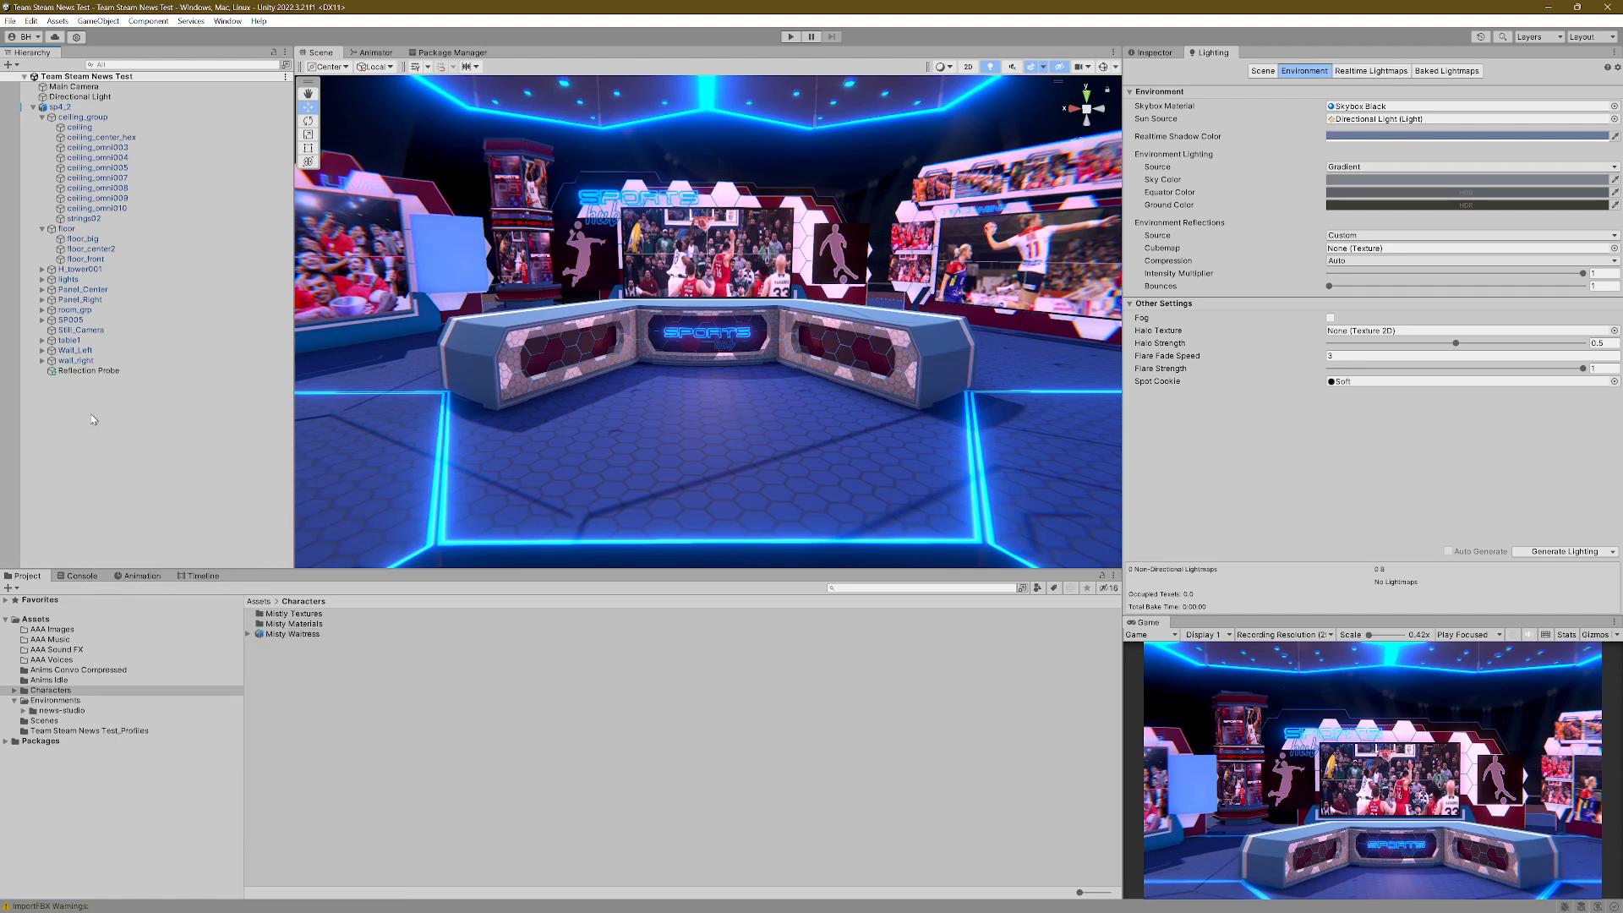
# Step: Select the floor_center2 mesh in front of the studio desk and show its properties
pyautogui.click(712, 446)
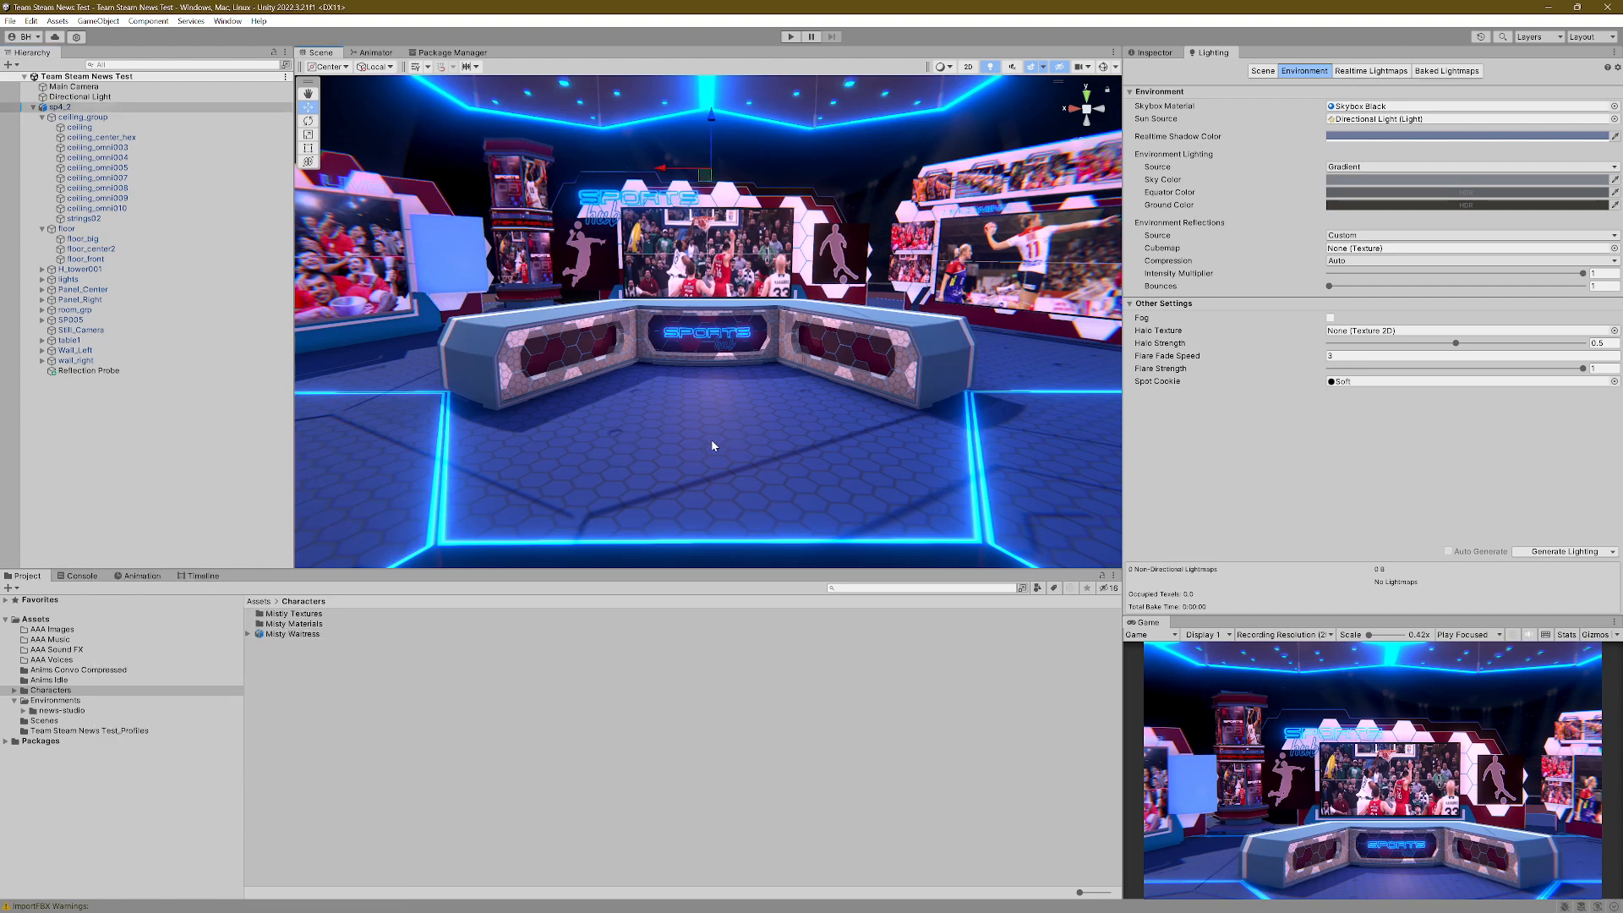
pyautogui.click(713, 445)
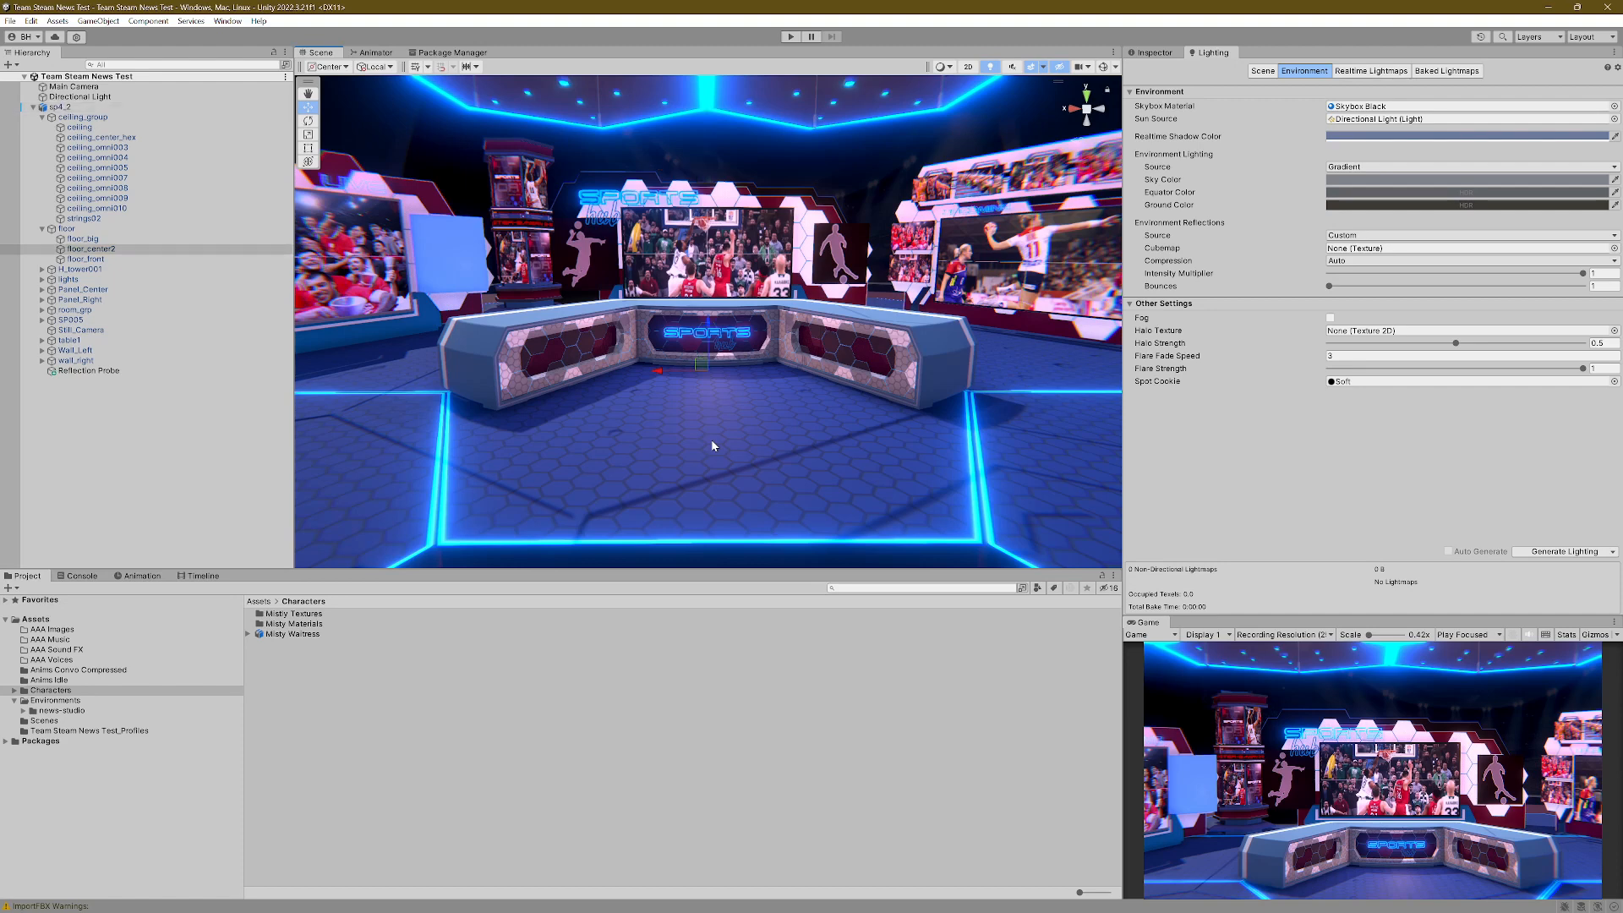
pyautogui.click(1156, 53)
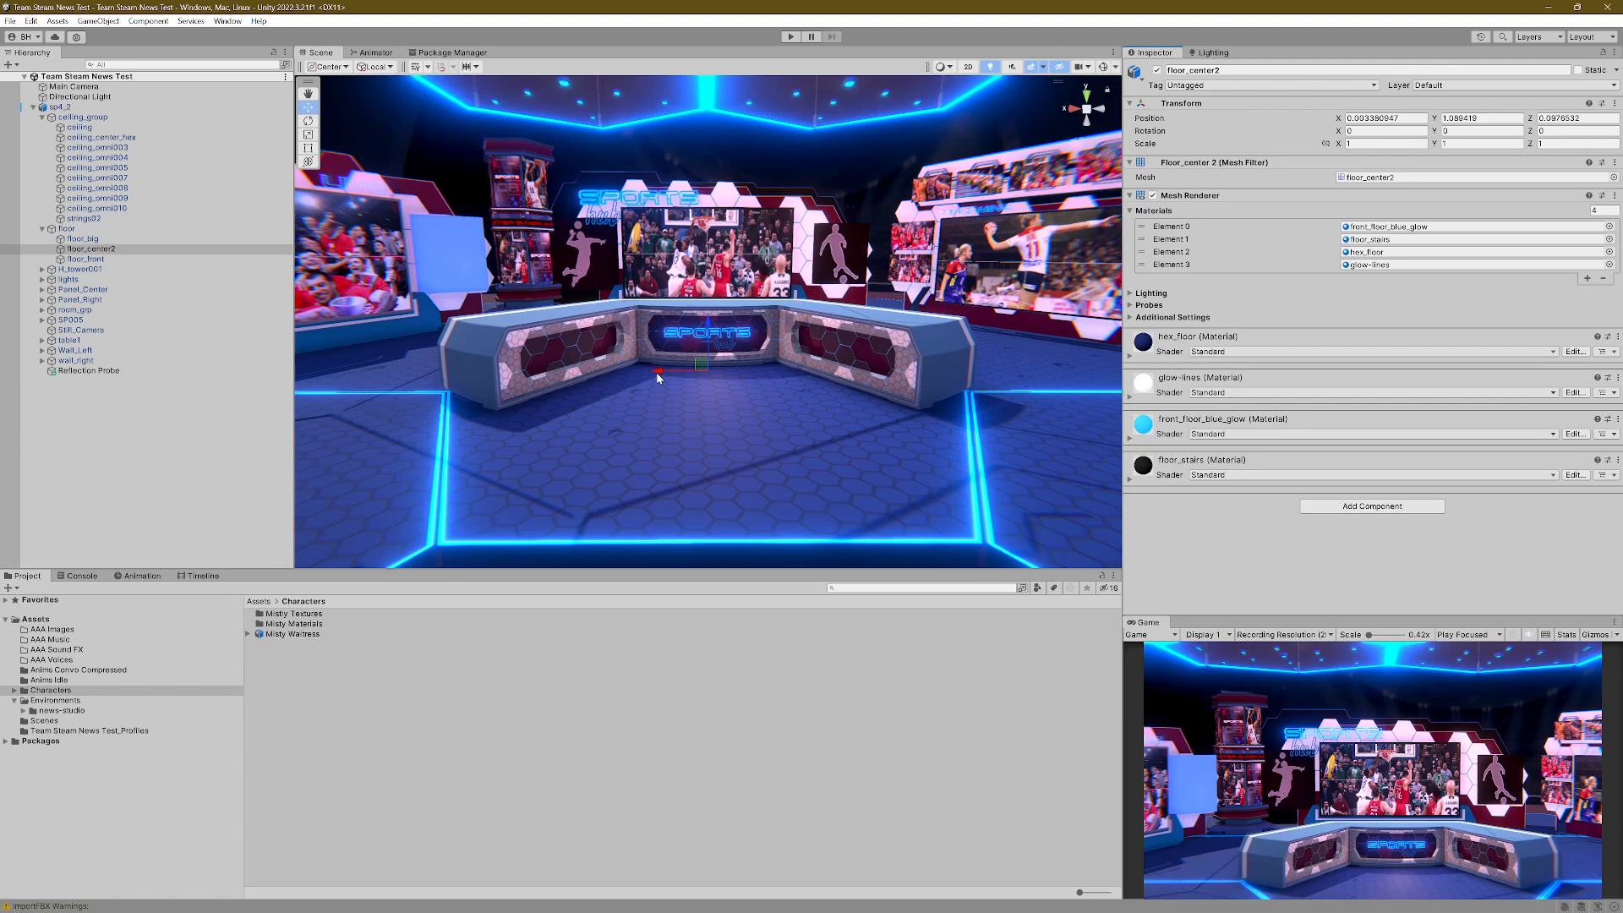
# Step: Move floor_center2 along its X axis to about -0.077 and undo the move
pyautogui.moveTo(658, 371); pyautogui.dragTo(668, 448)
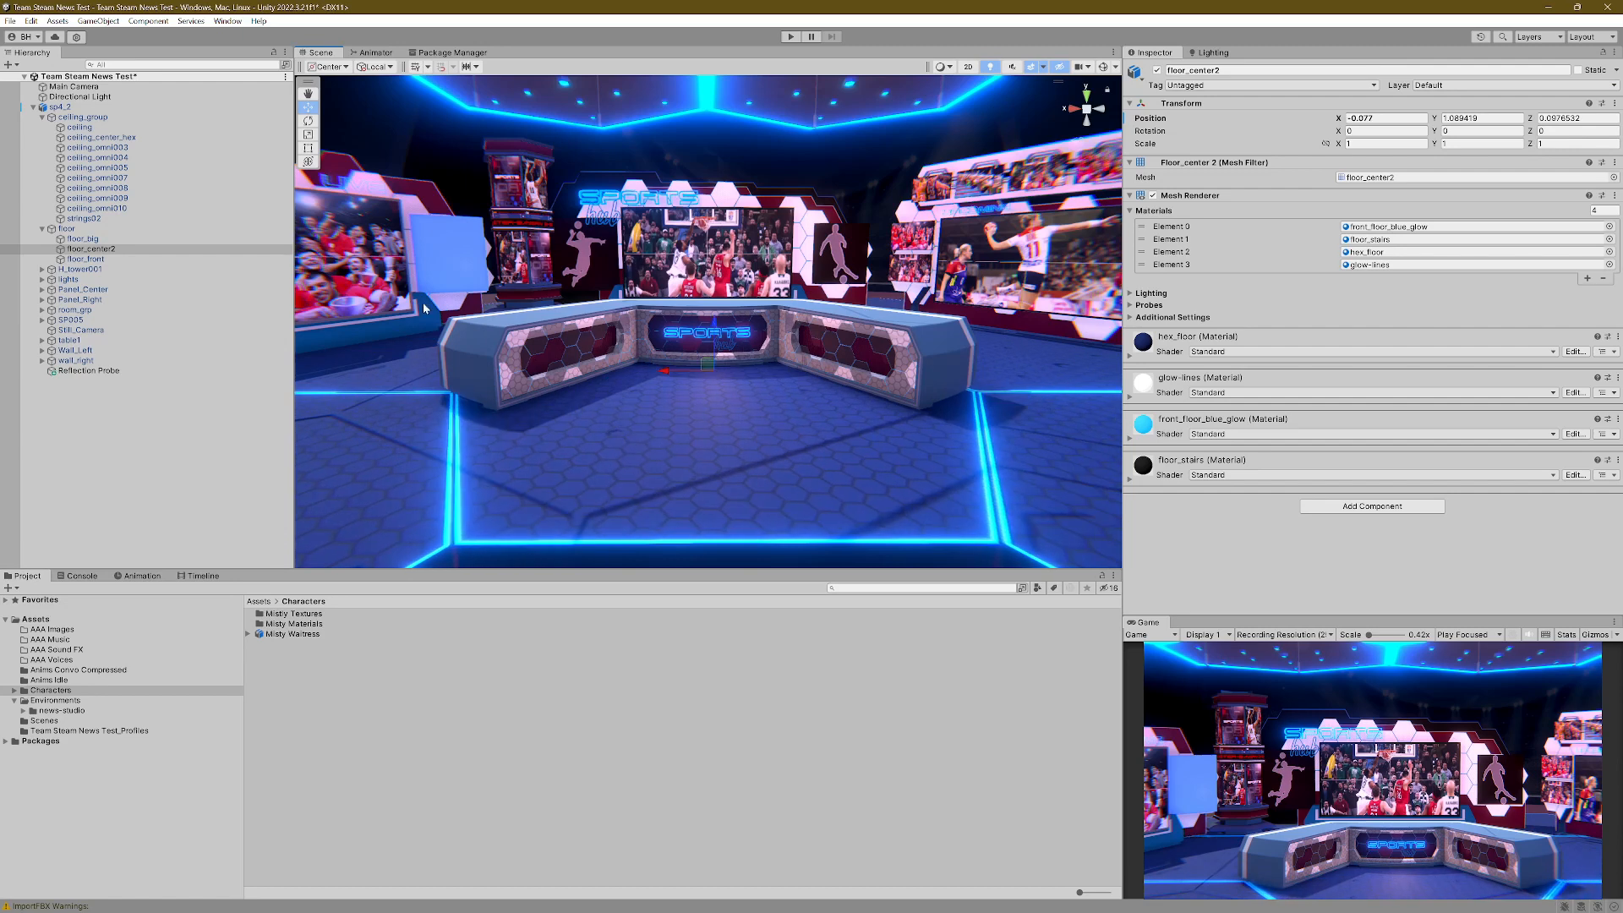
pyautogui.click(30, 21)
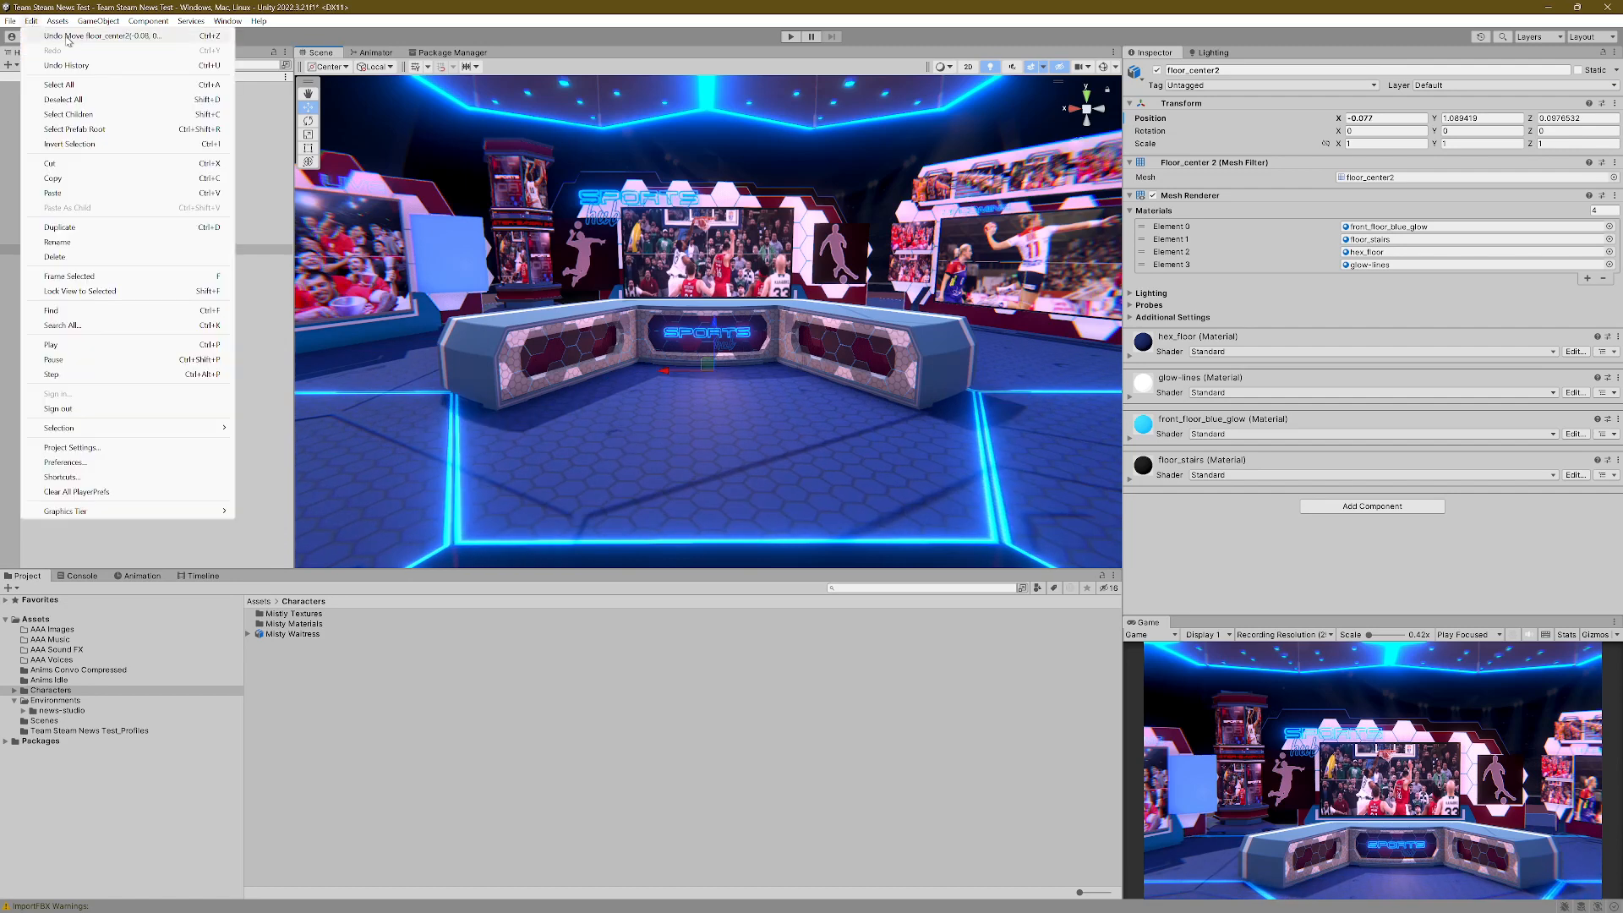
pyautogui.click(68, 36)
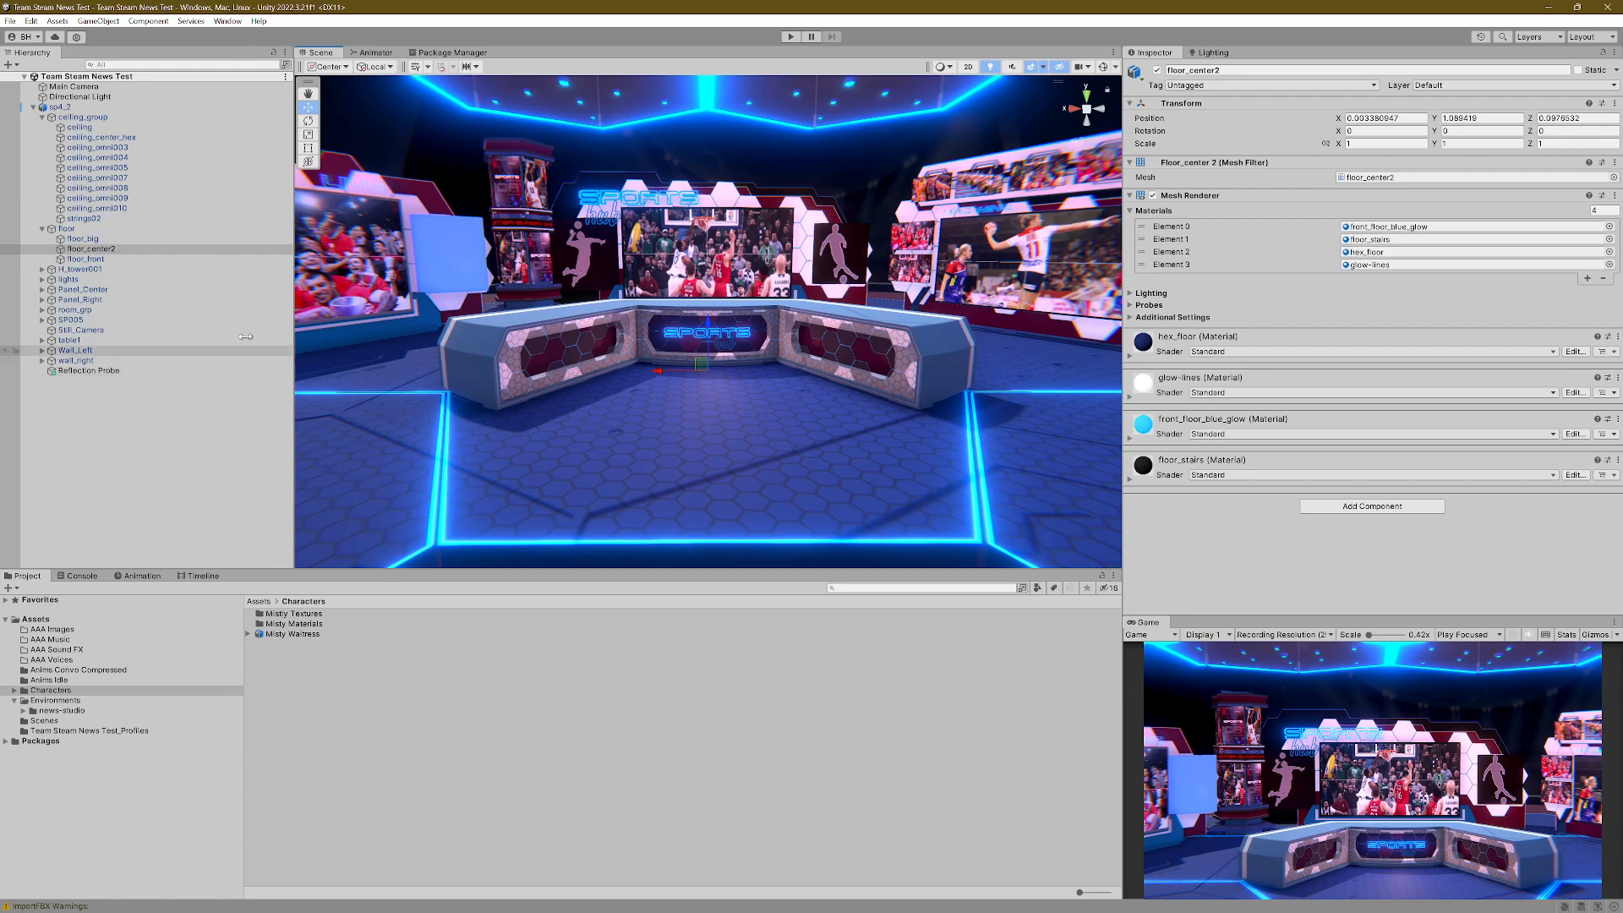
# Step: Create an empty game object from floor_center2 within the floor group
pyautogui.rightClick(117, 251)
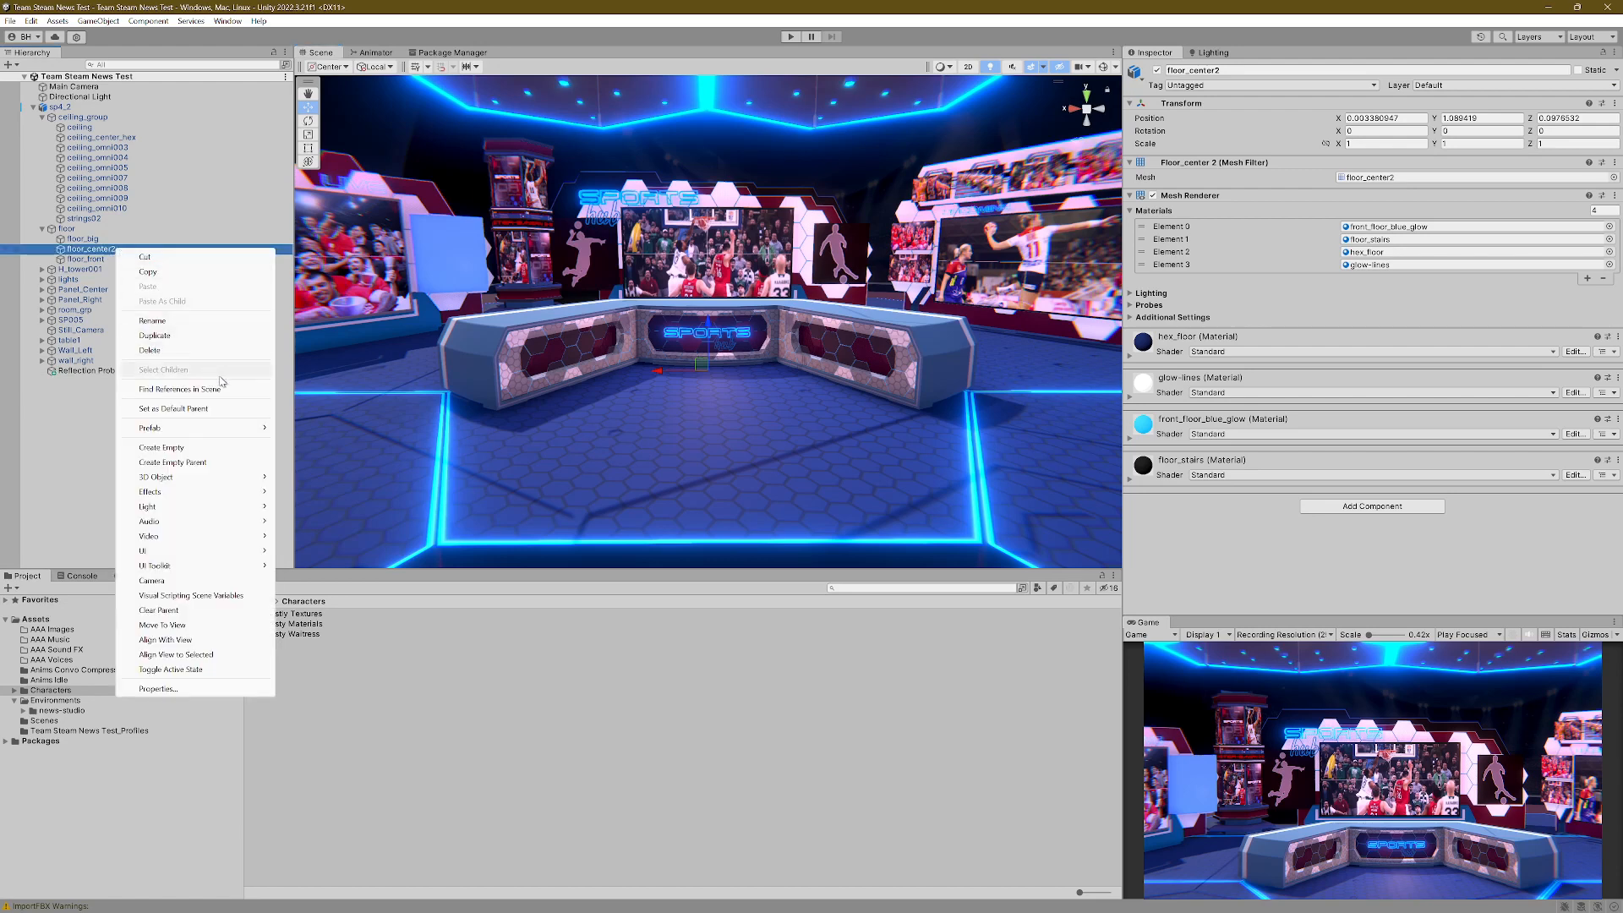
pyautogui.click(165, 447)
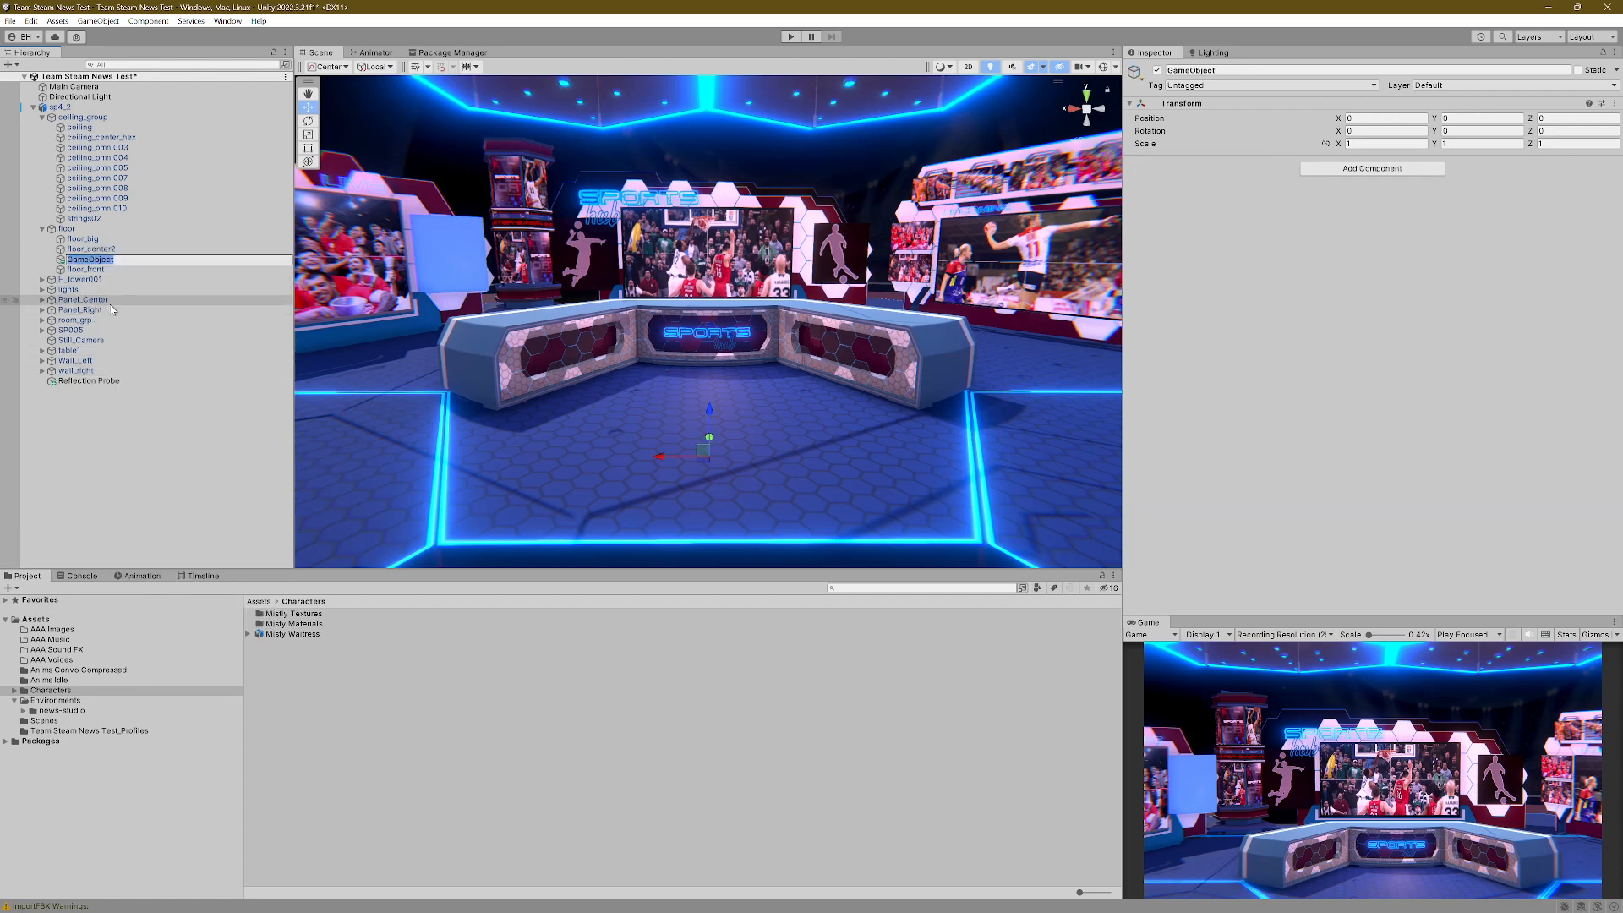
# Step: Completely unpack the sp4_2 studio prefab into ordinary scene objects
pyautogui.click(59, 106)
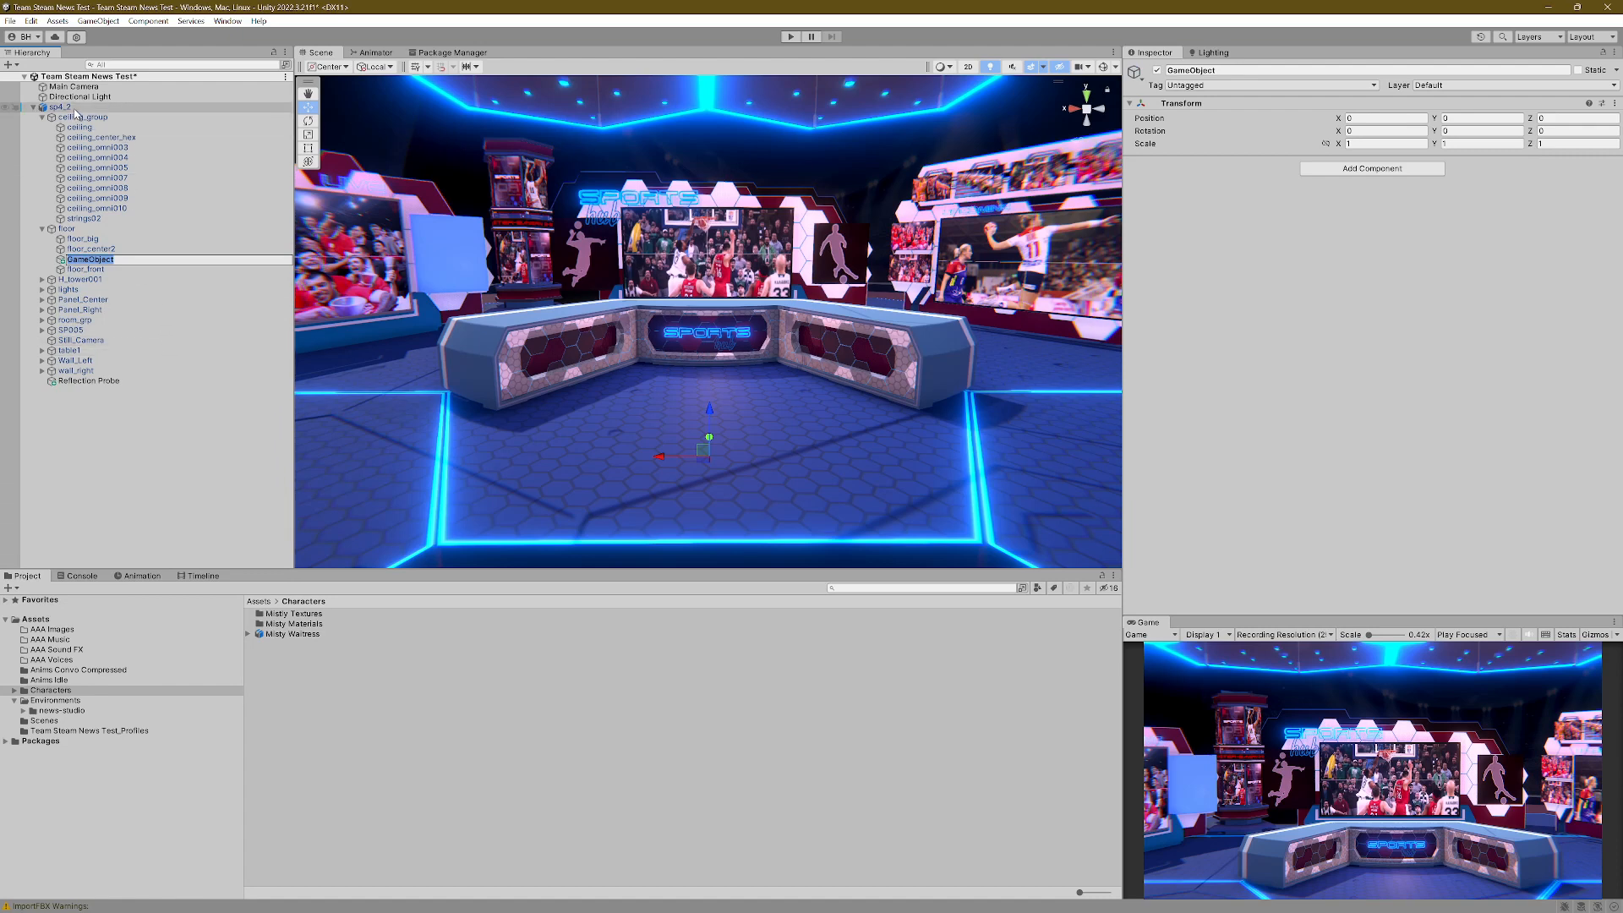
pyautogui.rightClick(74, 108)
pyautogui.moveTo(137, 289)
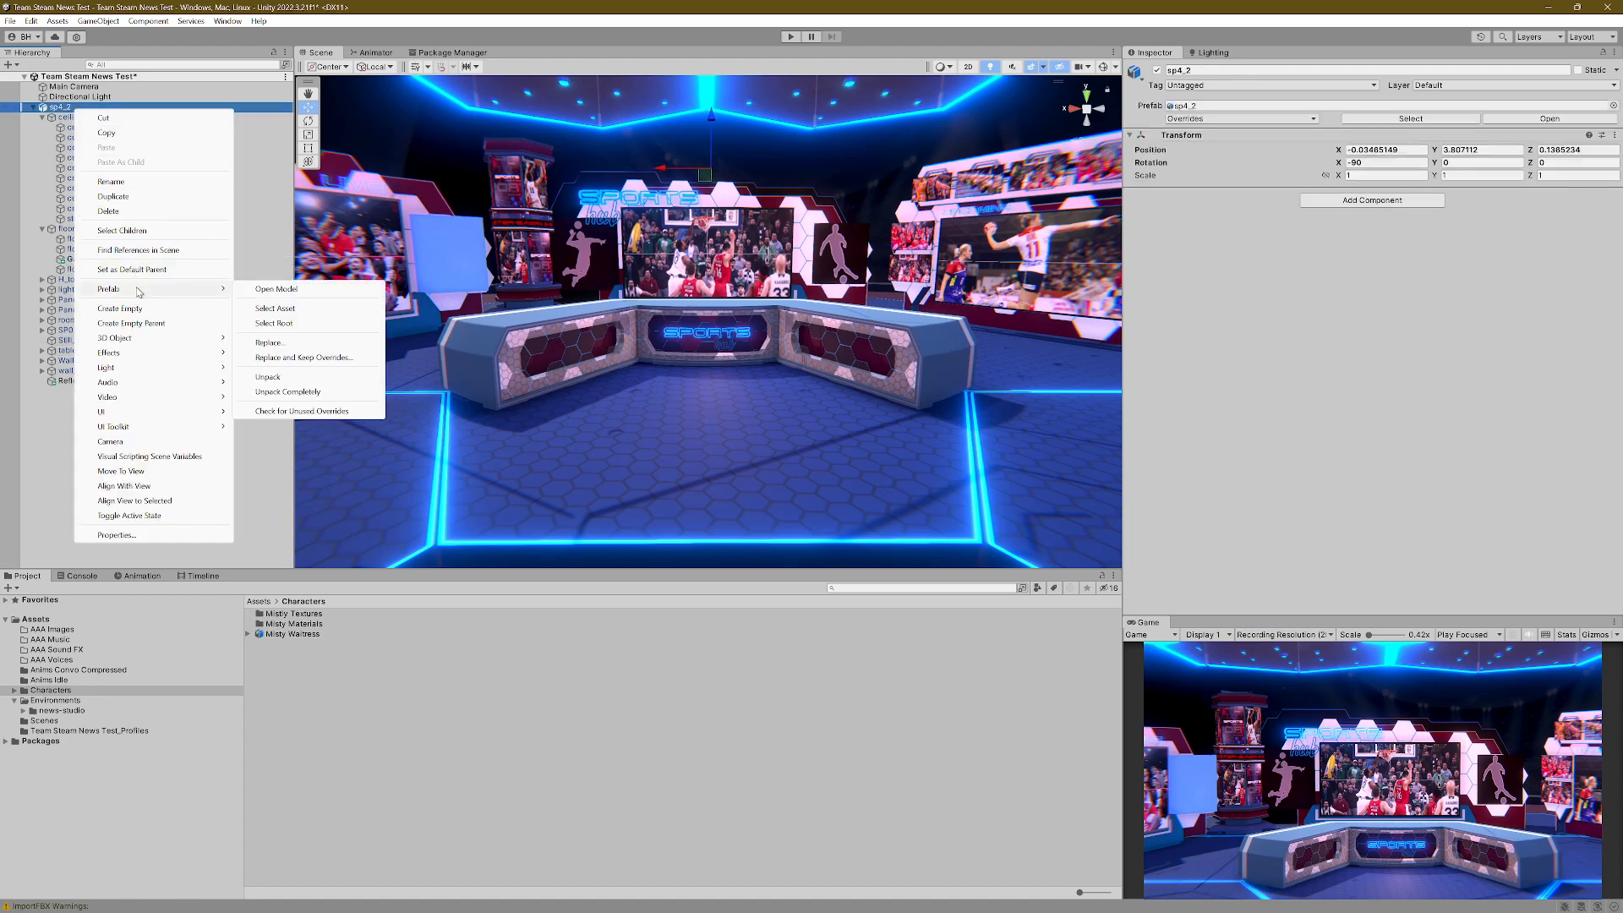
pyautogui.click(303, 391)
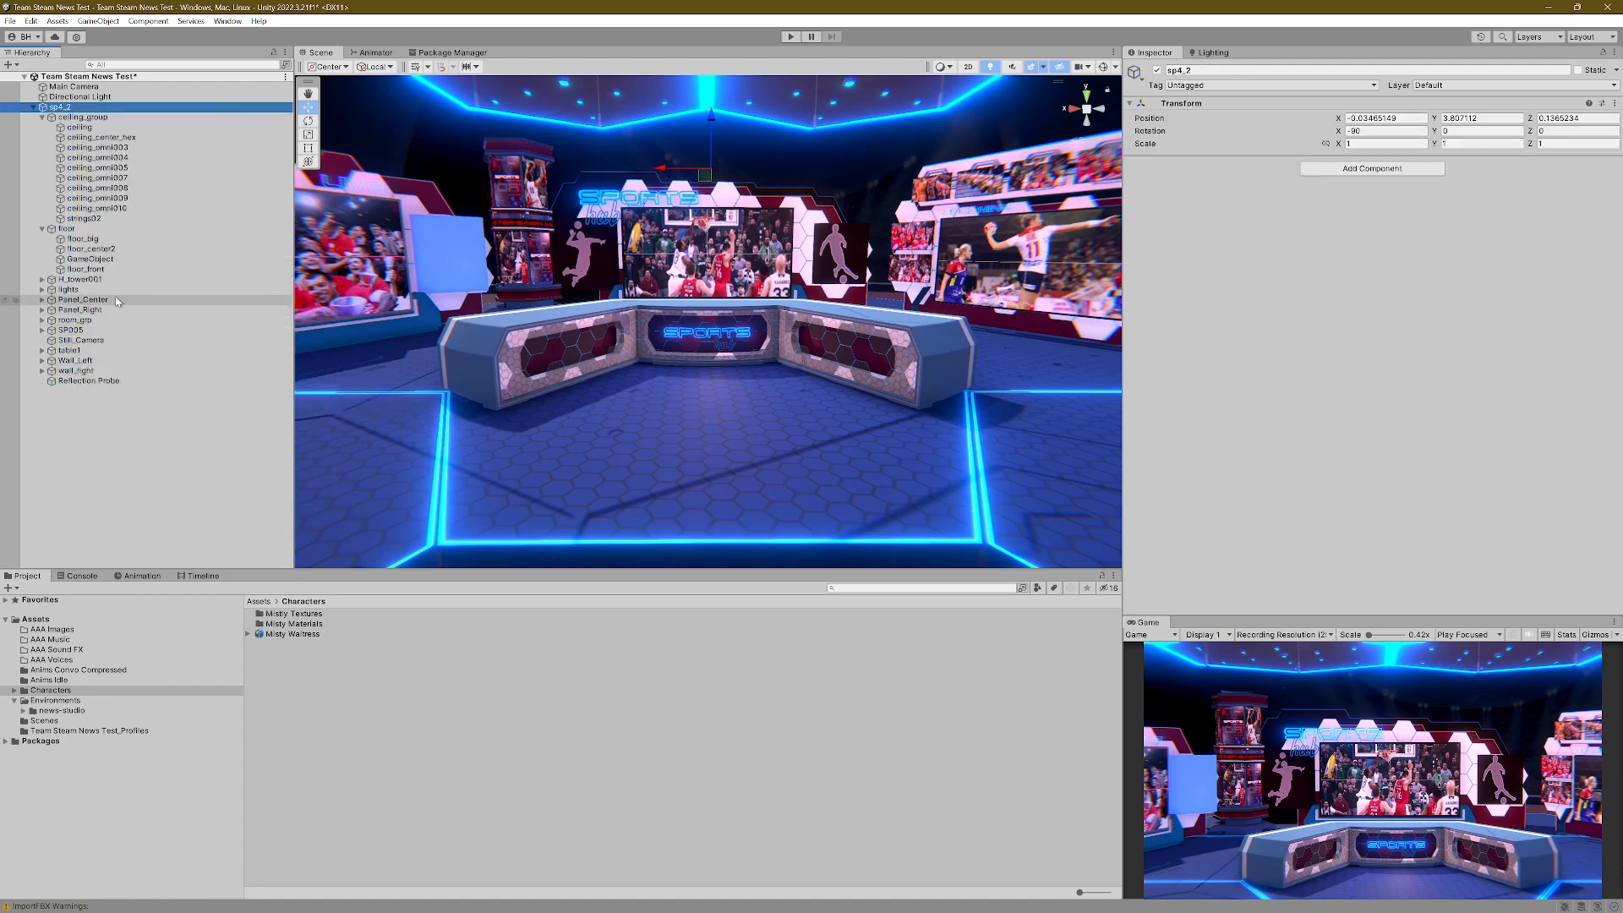
# Step: Delete the empty GameObject from the floor group
pyautogui.click(100, 259)
pyautogui.rightClick(105, 259)
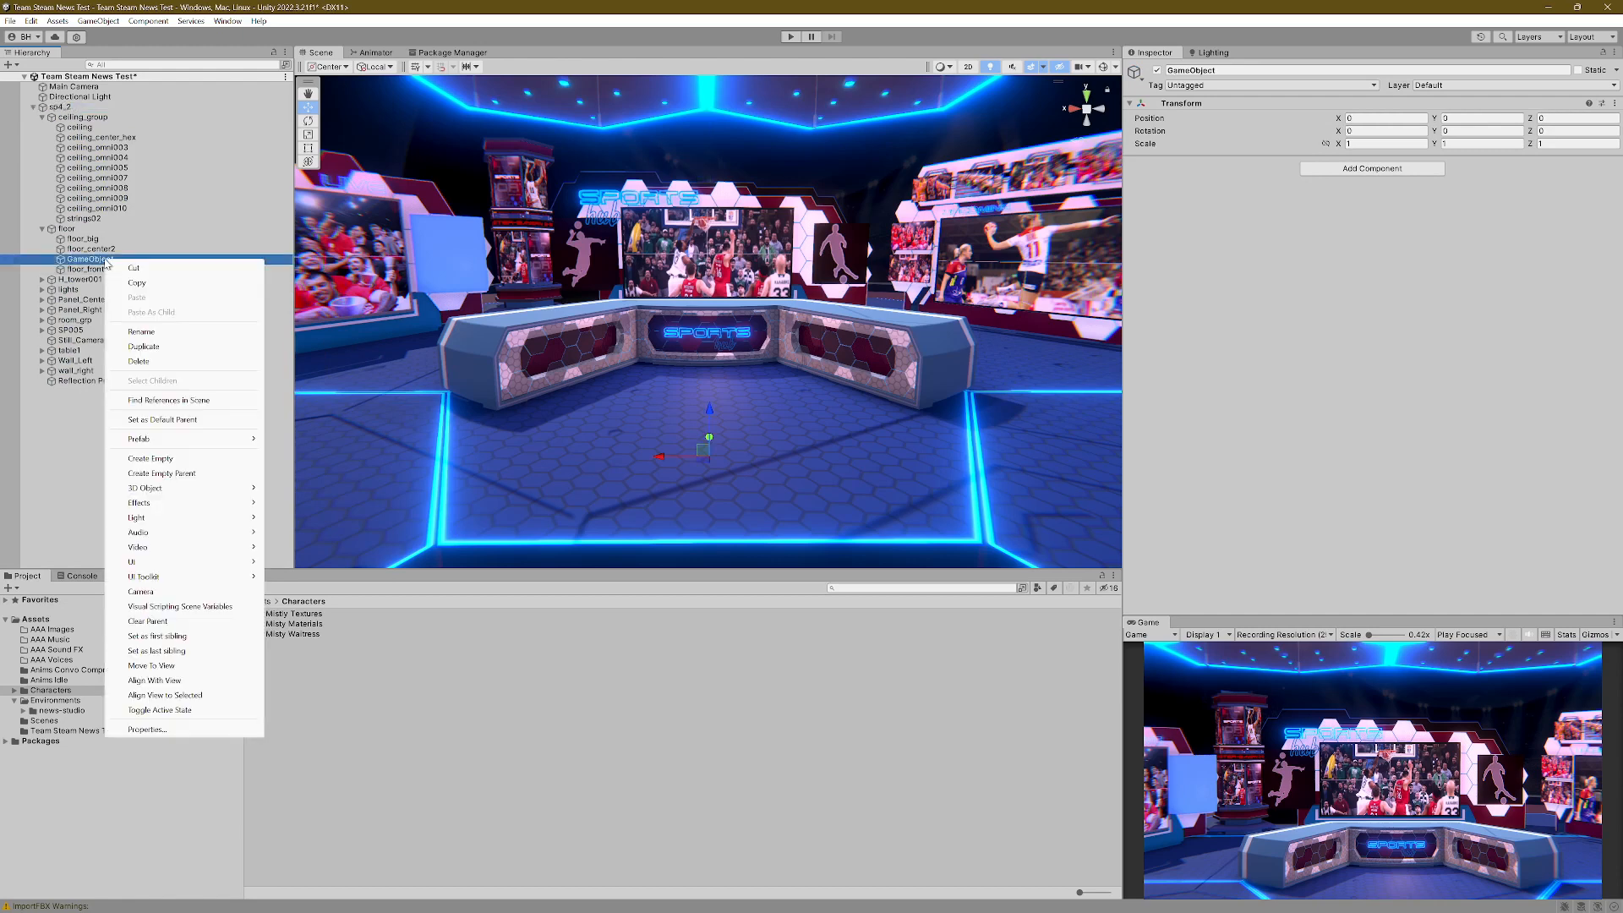
pyautogui.click(139, 361)
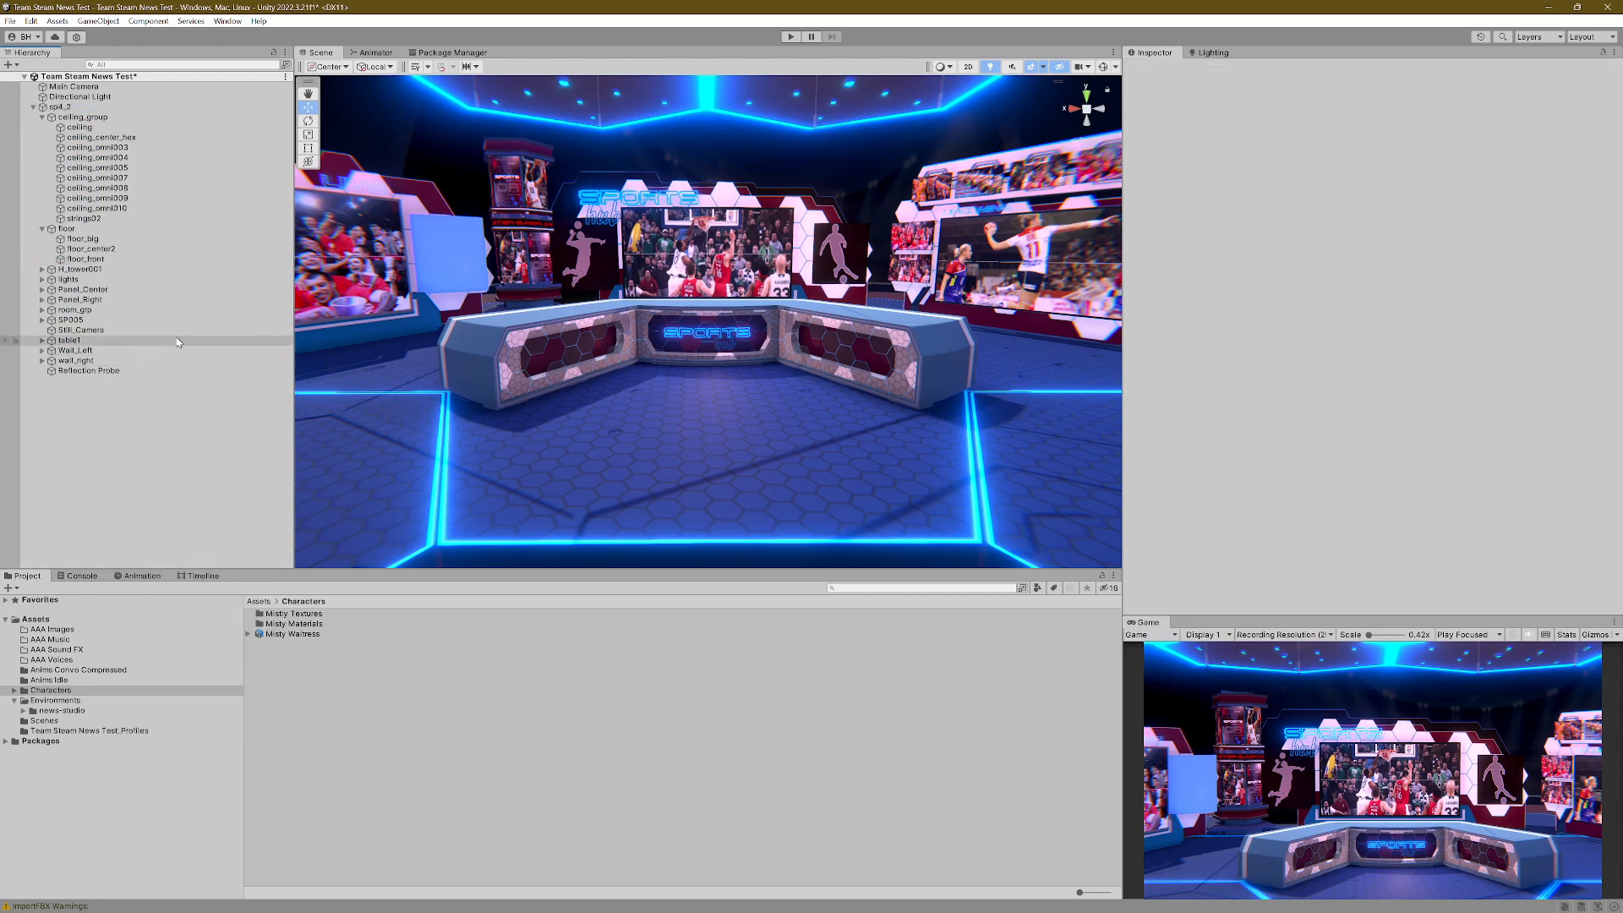
pyautogui.click(59, 107)
pyautogui.rightClick(60, 108)
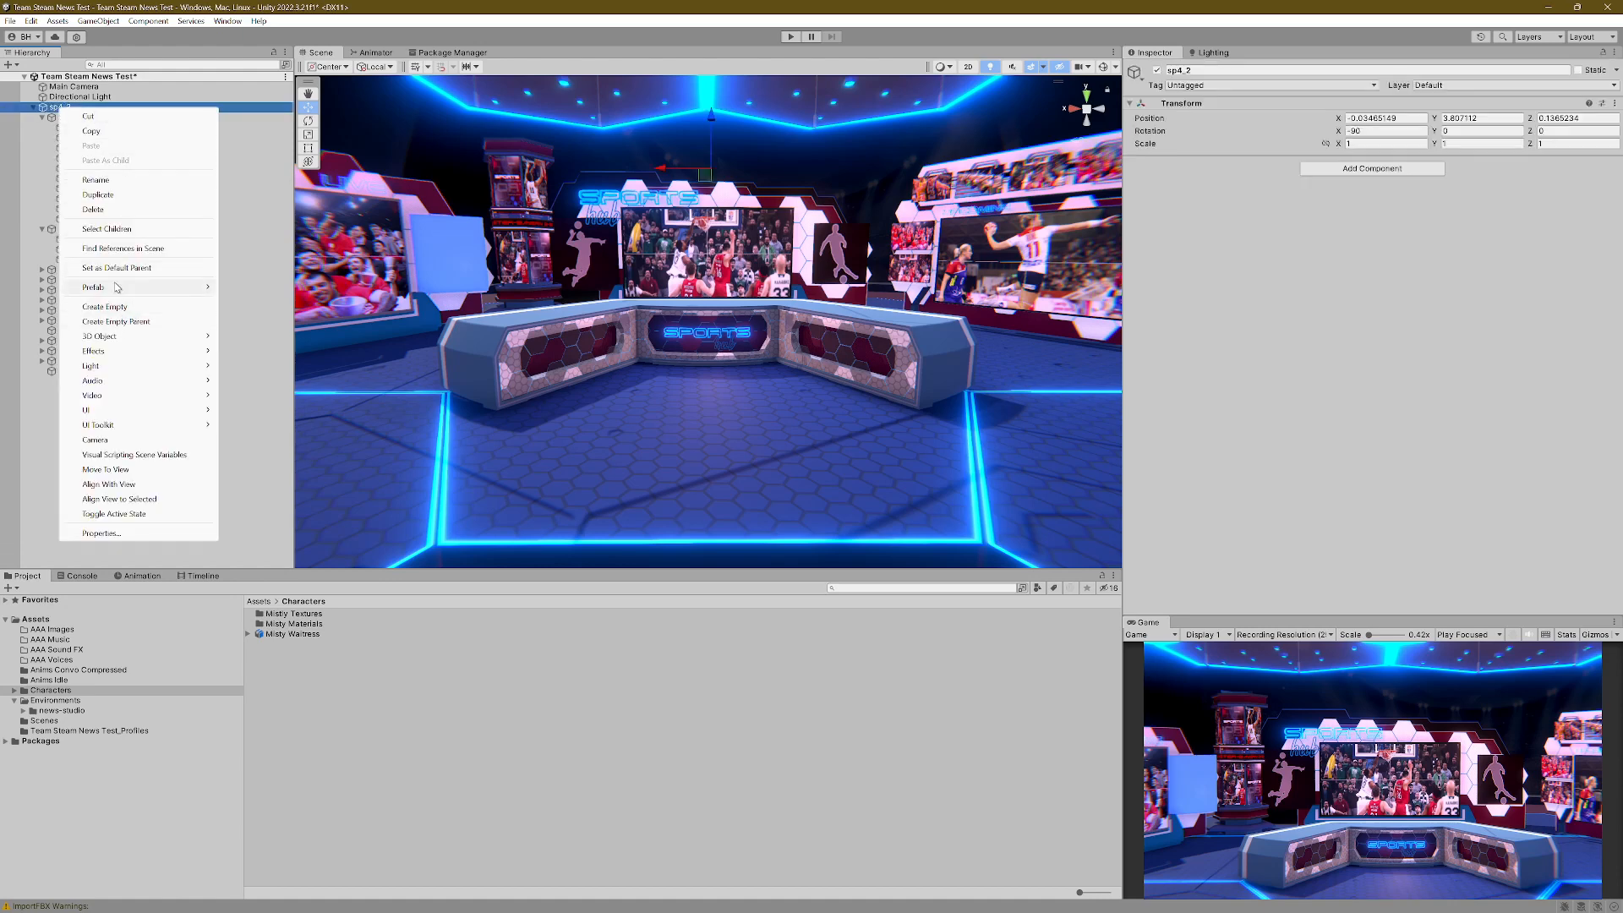
pyautogui.moveTo(116, 289)
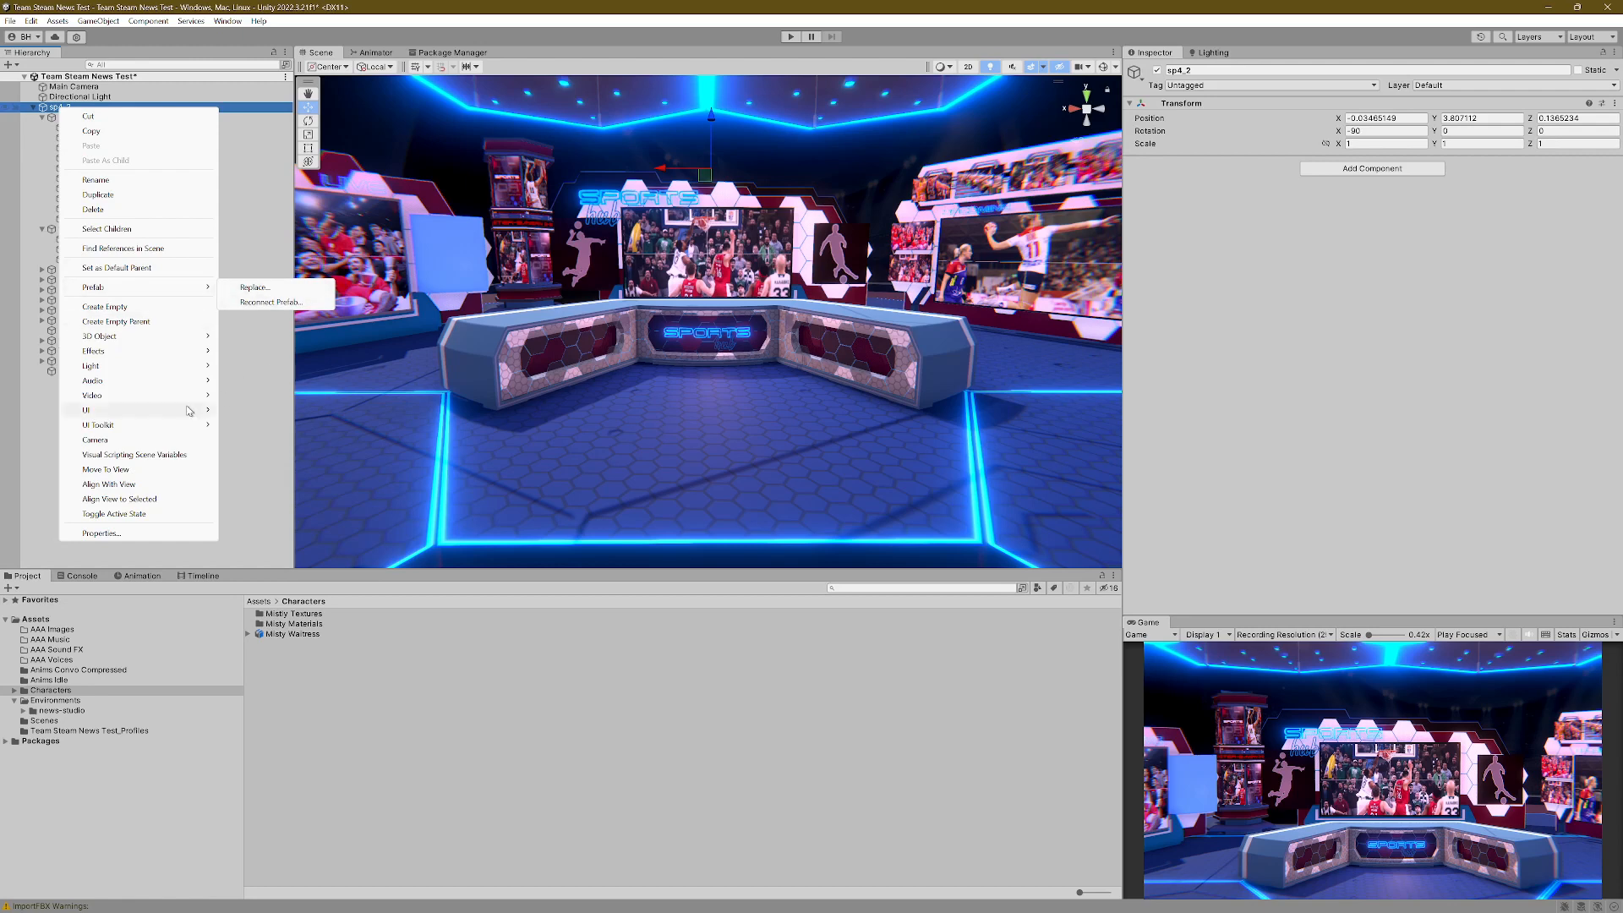
pyautogui.click(31, 457)
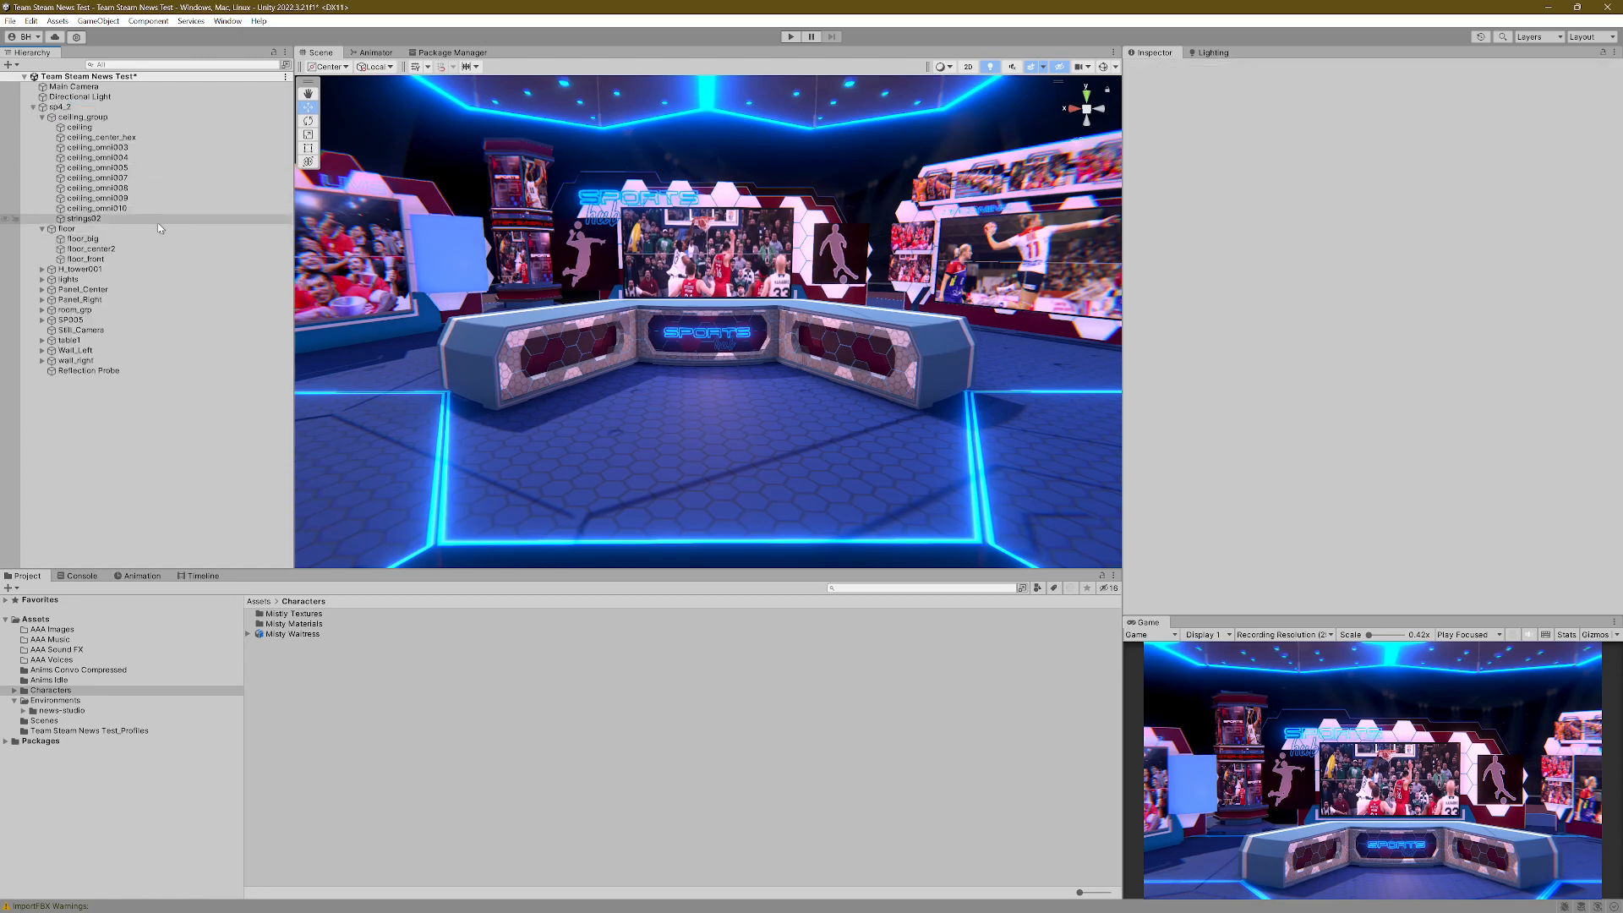
# Step: Move floor_big to about X -0.1 and Z -0.069, and undo the move
pyautogui.click(78, 250)
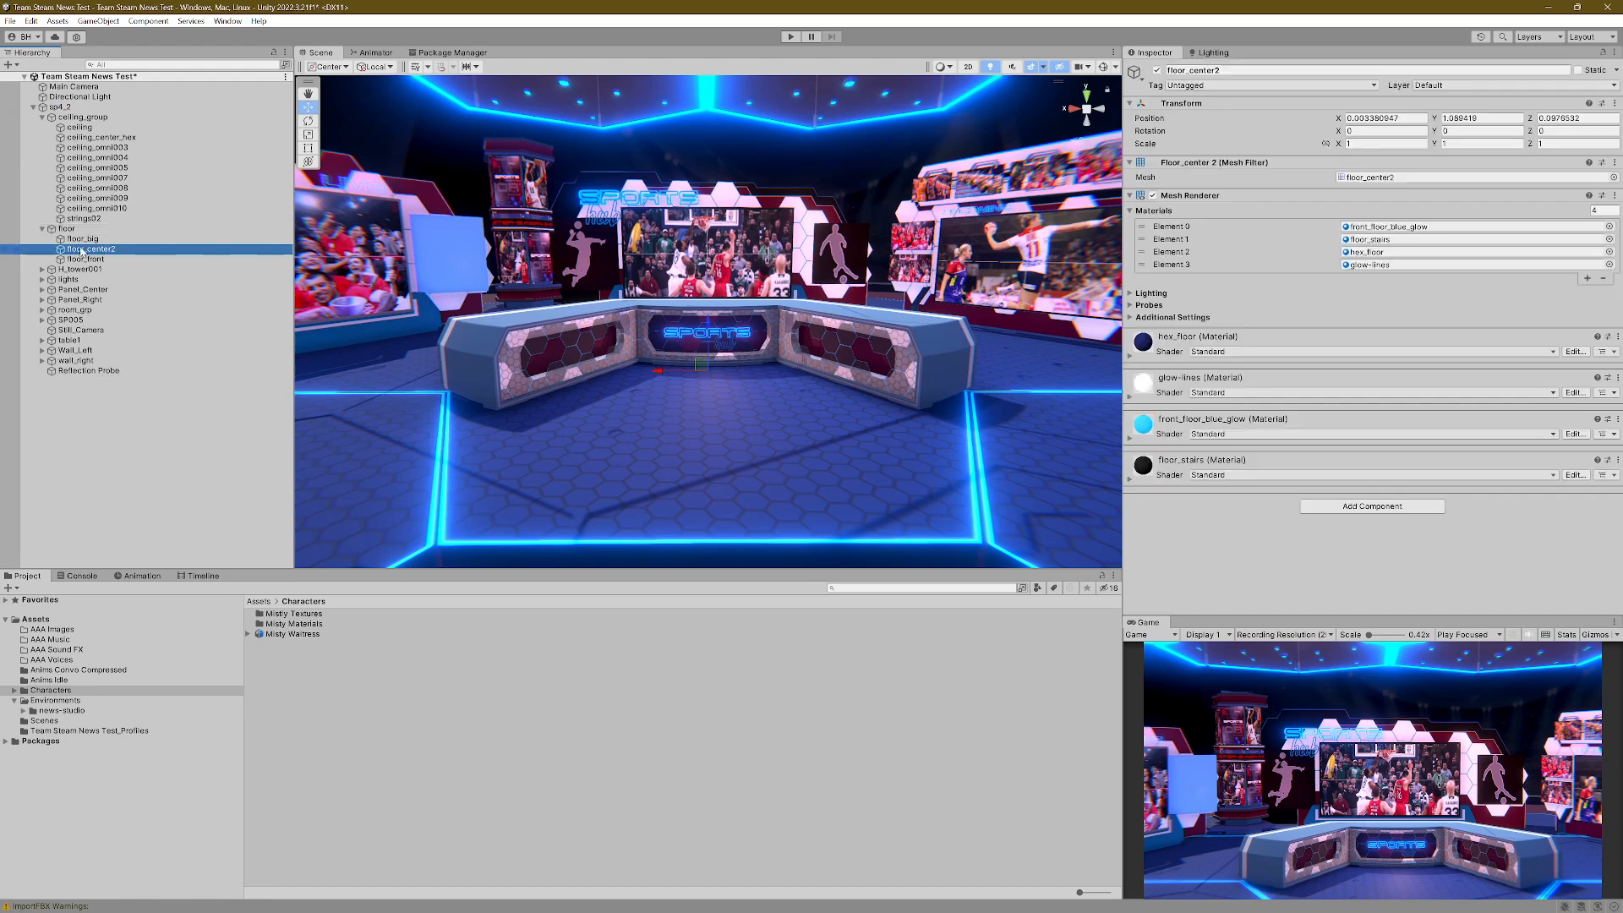
pyautogui.click(708, 468)
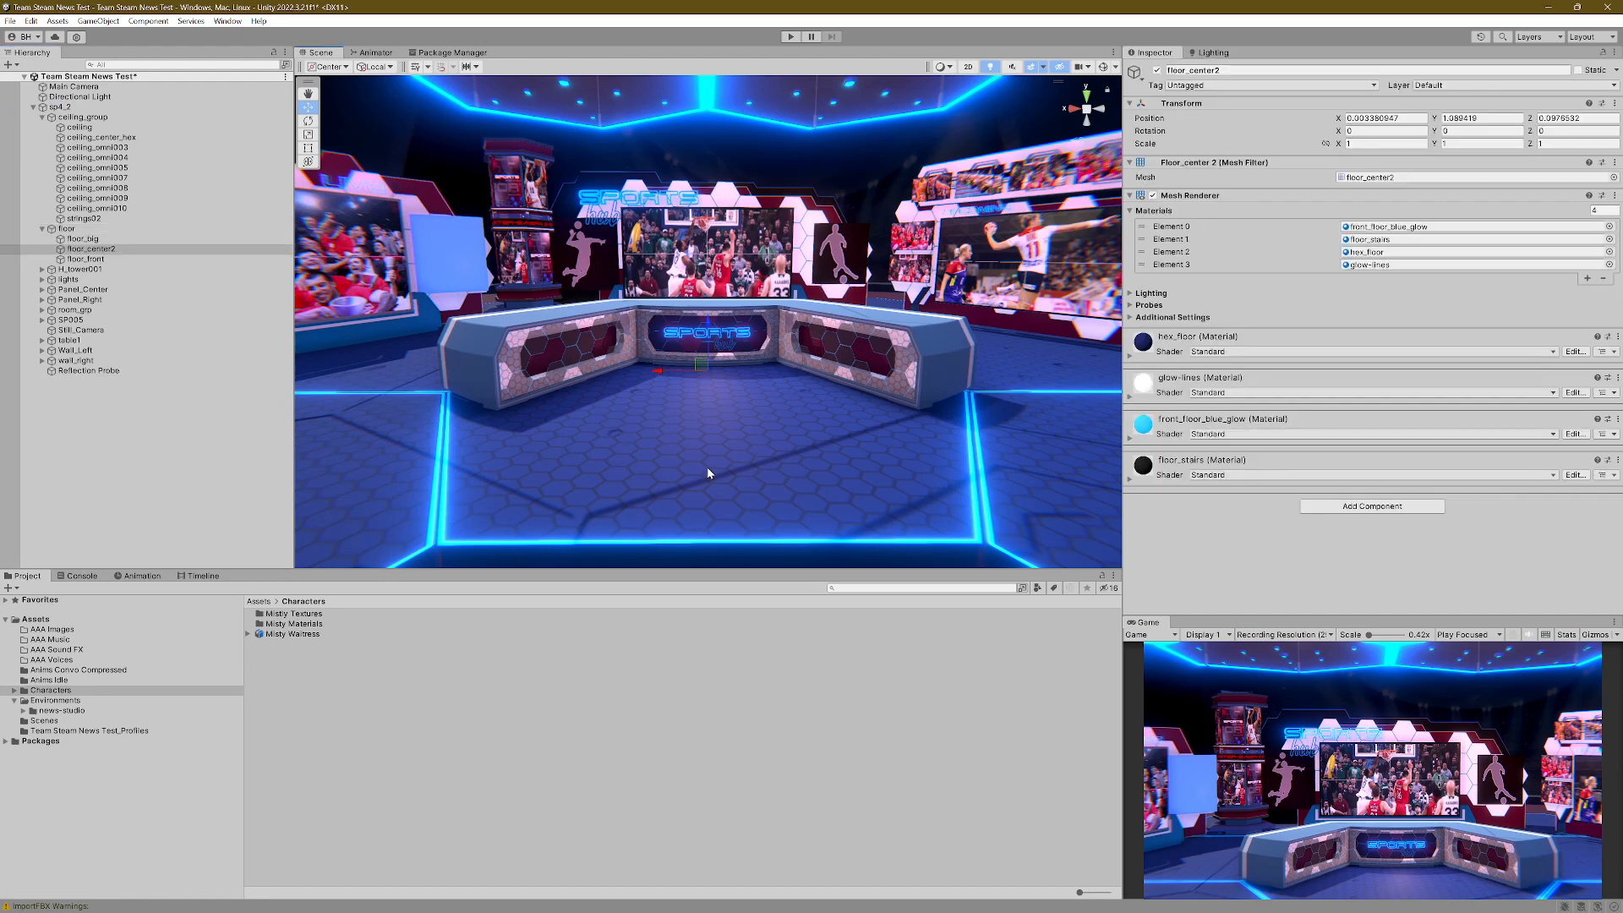
pyautogui.click(711, 470)
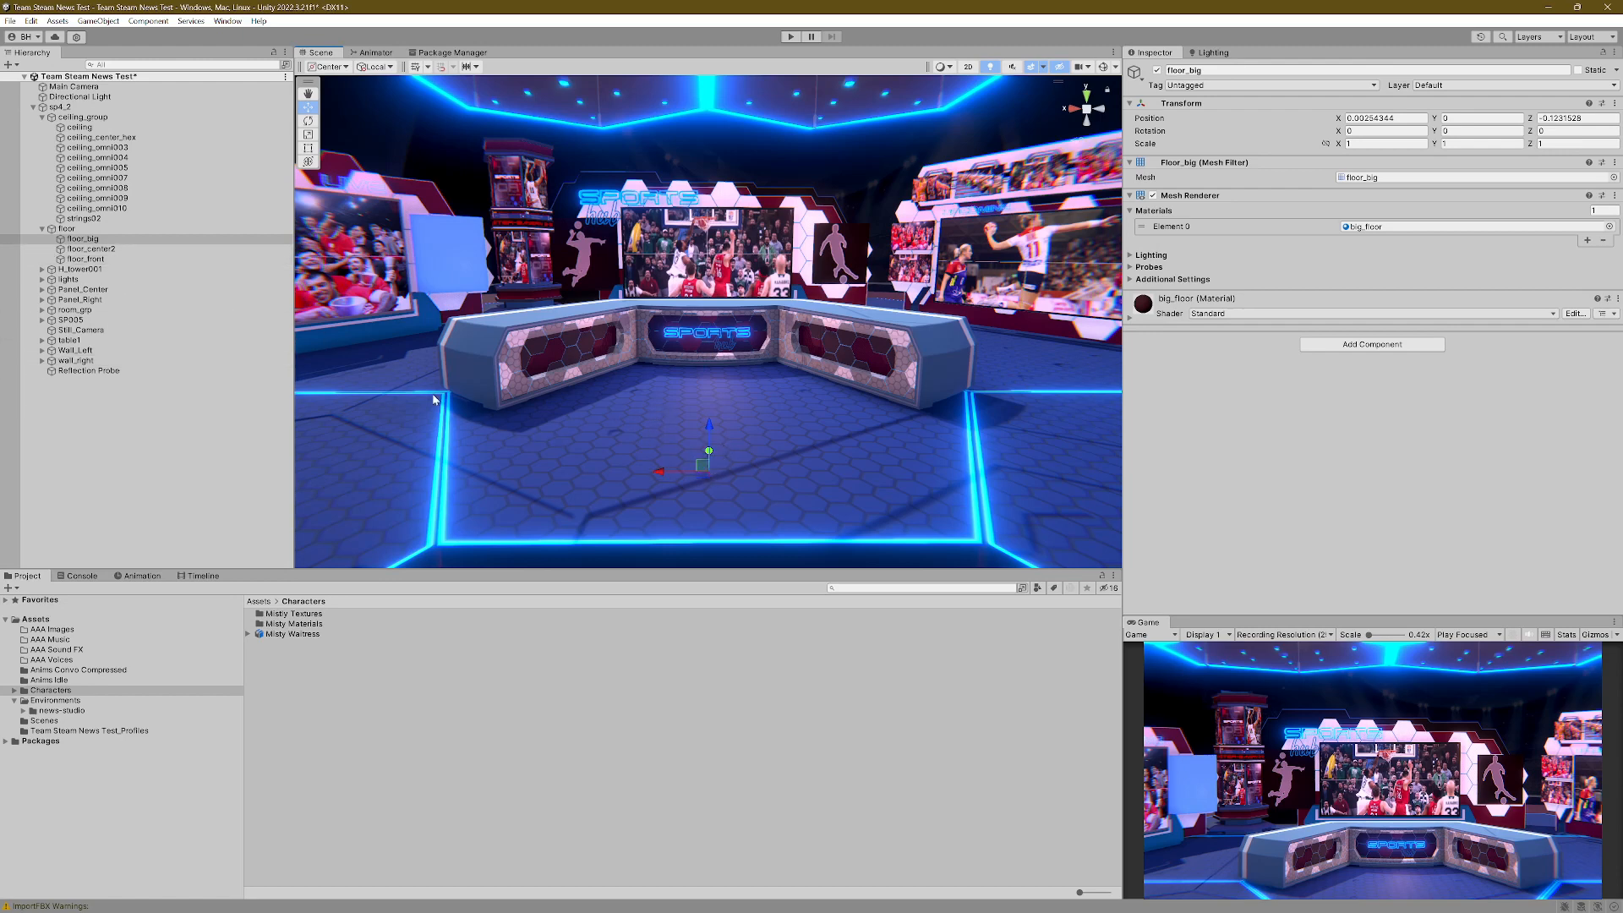
pyautogui.moveTo(690, 462)
pyautogui.mouseDown()
pyautogui.moveTo(647, 441)
pyautogui.moveTo(670, 450)
pyautogui.moveTo(707, 391)
pyautogui.moveTo(696, 367)
pyautogui.moveTo(715, 454)
pyautogui.mouseUp()
pyautogui.click(31, 21)
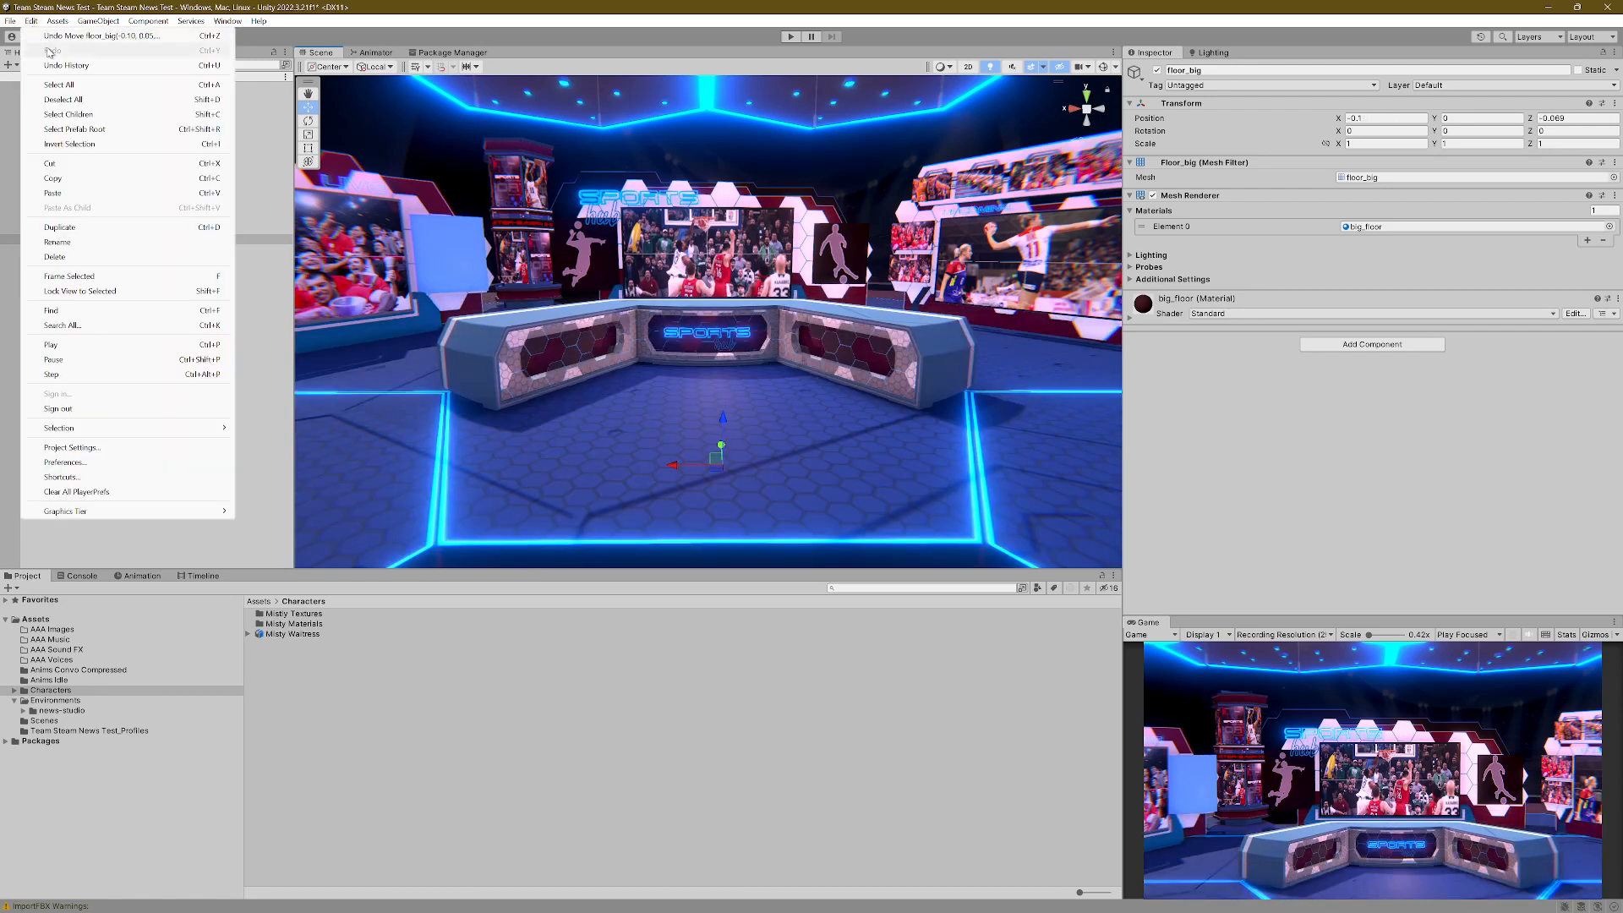
pyautogui.click(100, 35)
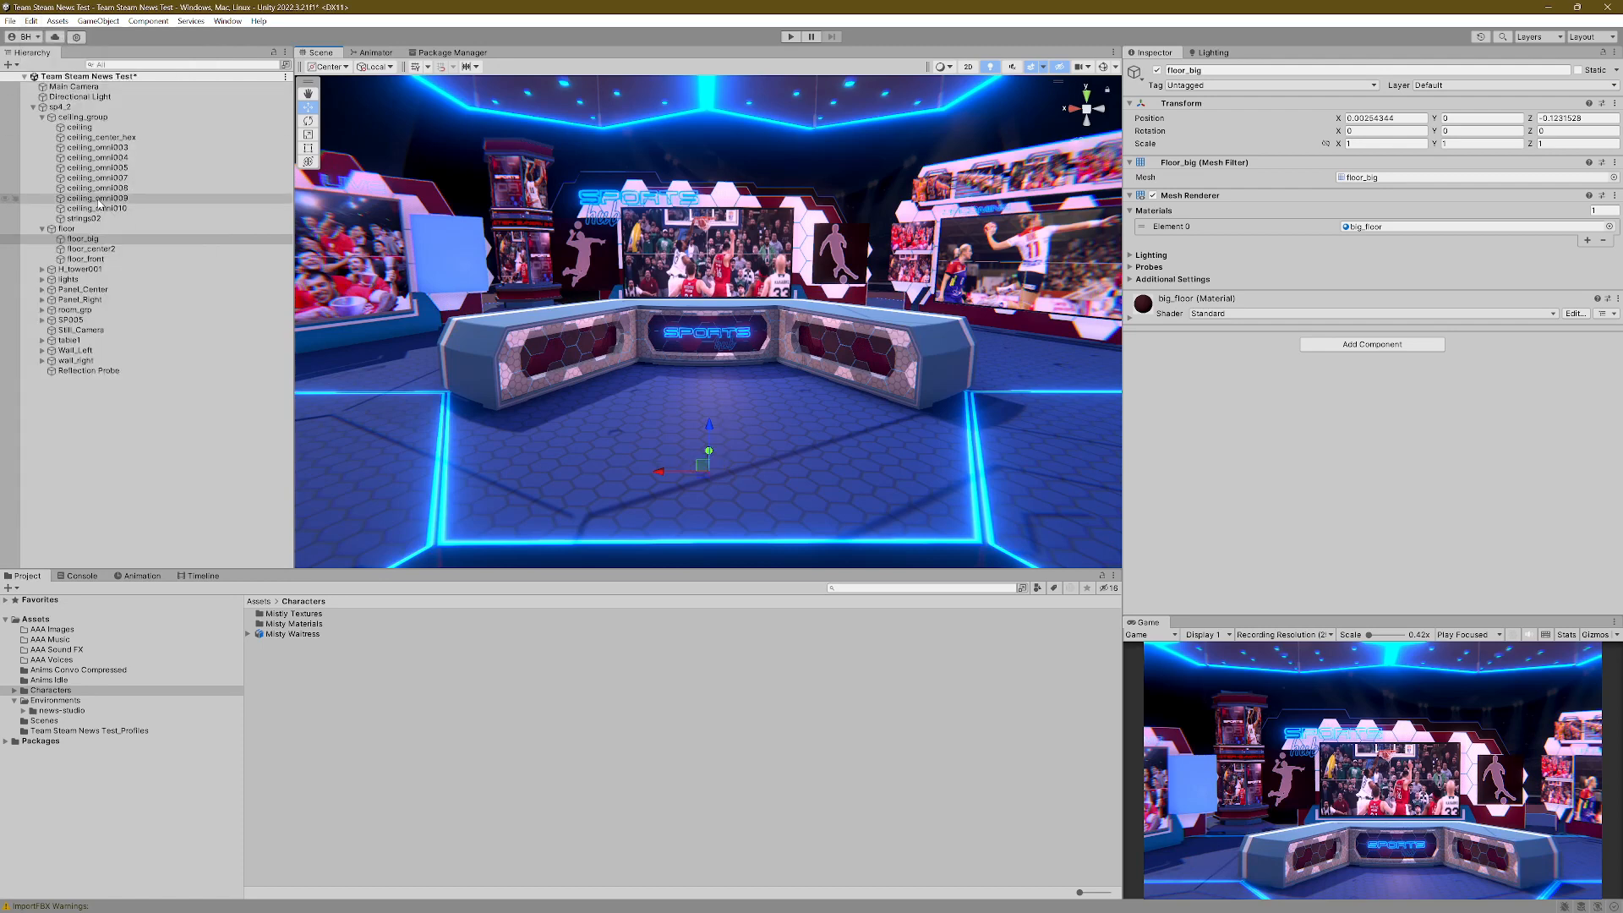
# Step: Create an empty parent object for floor_center2 and name it Floor Parent
pyautogui.click(92, 249)
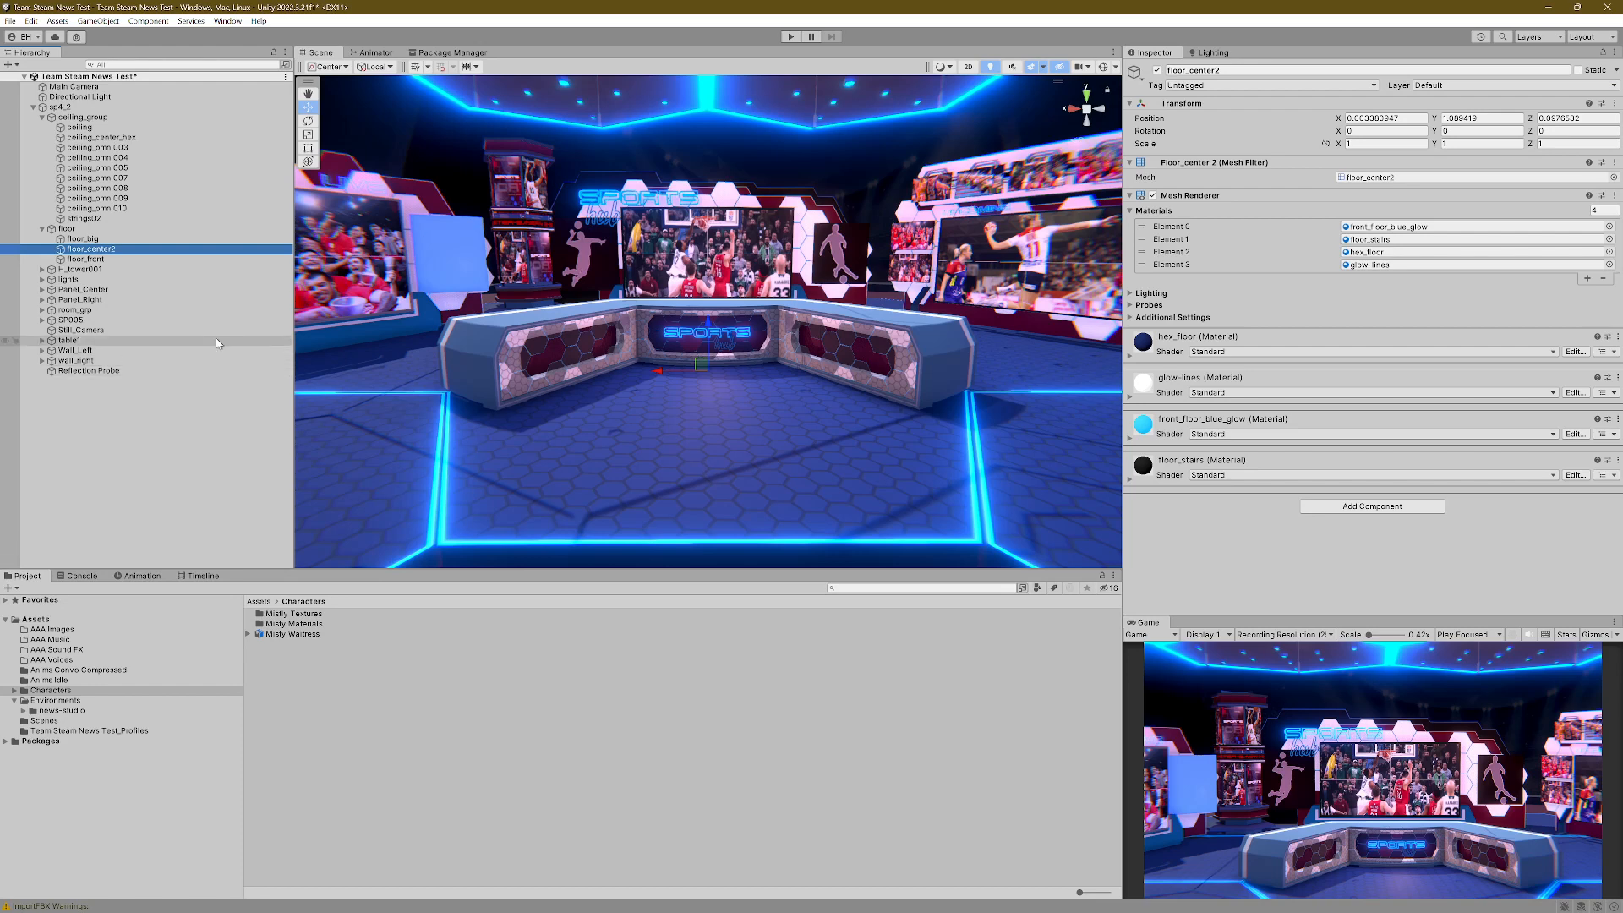
pyautogui.rightClick(119, 249)
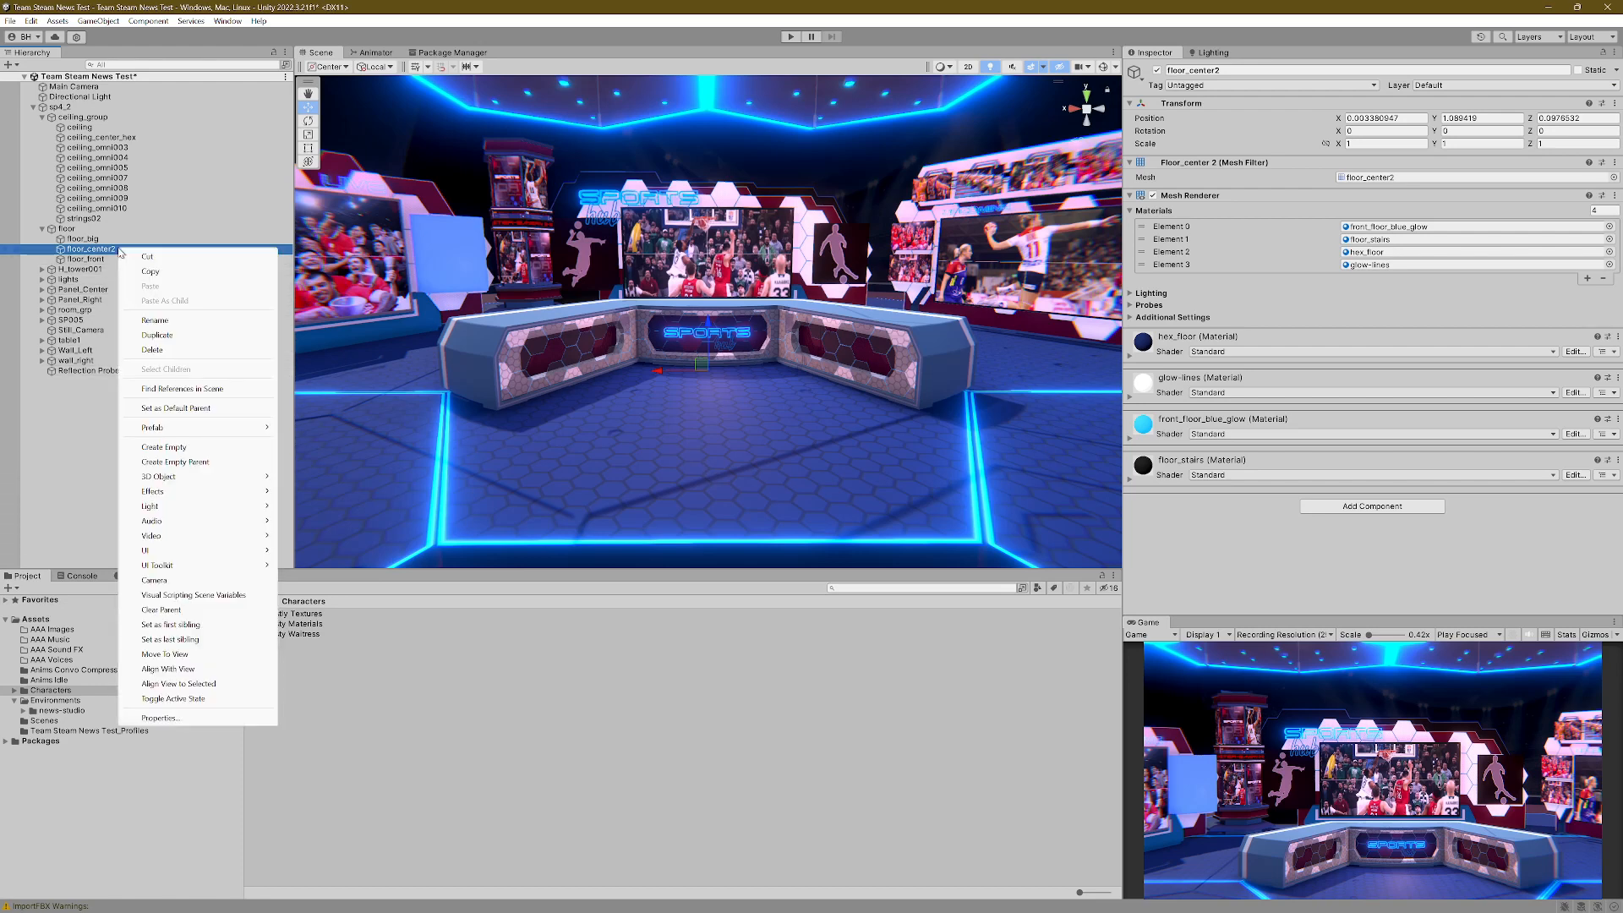
pyautogui.click(199, 462)
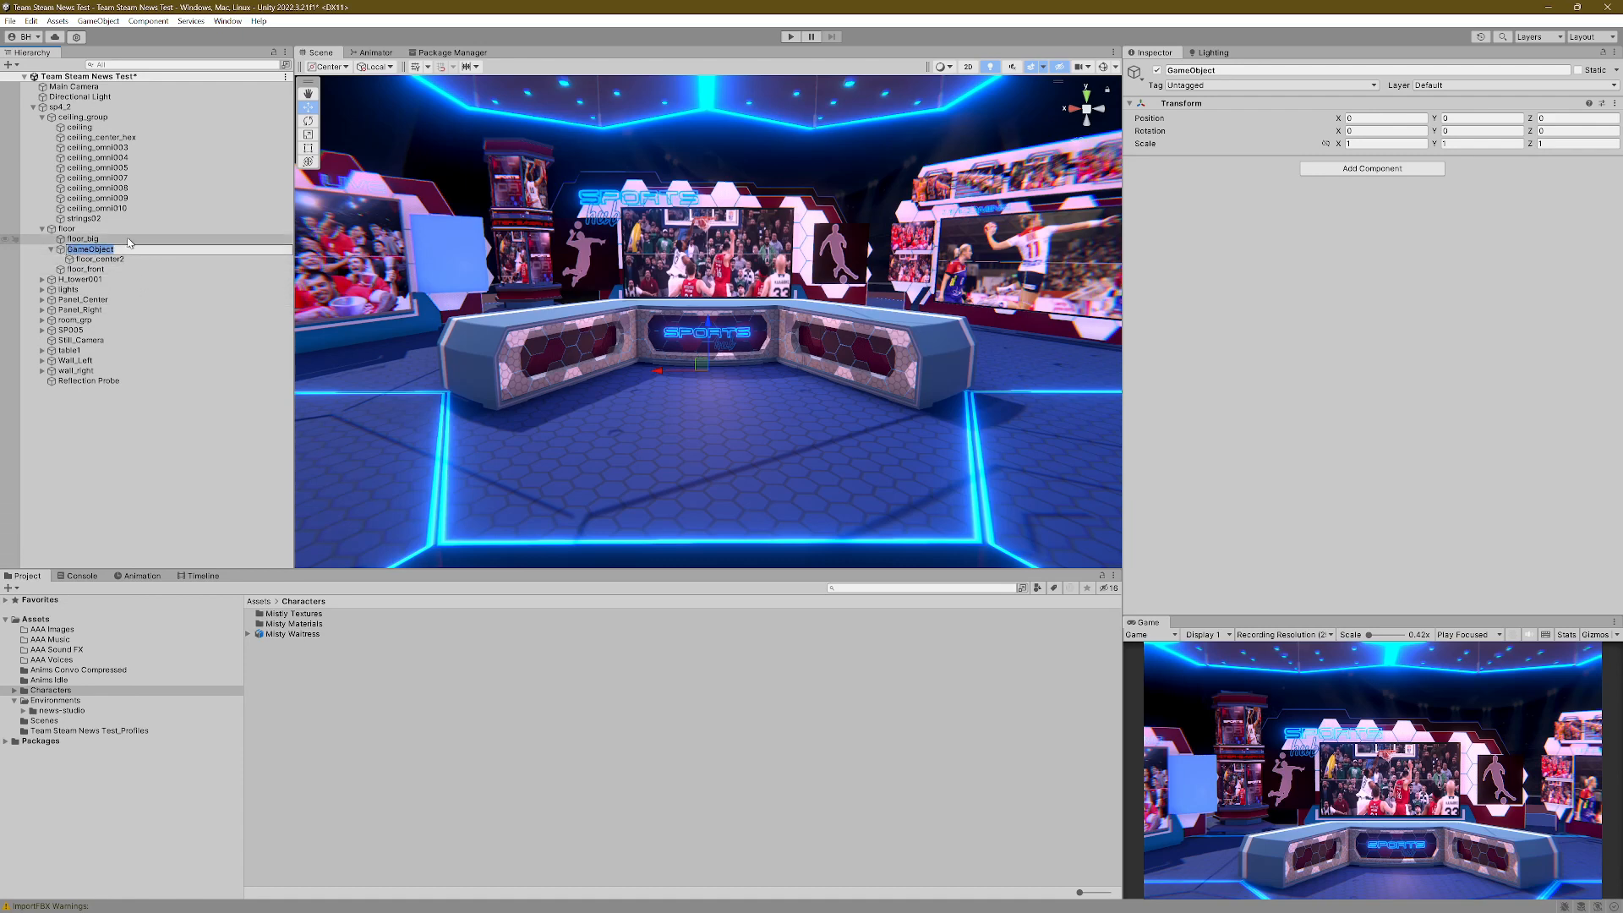
pyautogui.write('Floor Parent')
pyautogui.click(150, 435)
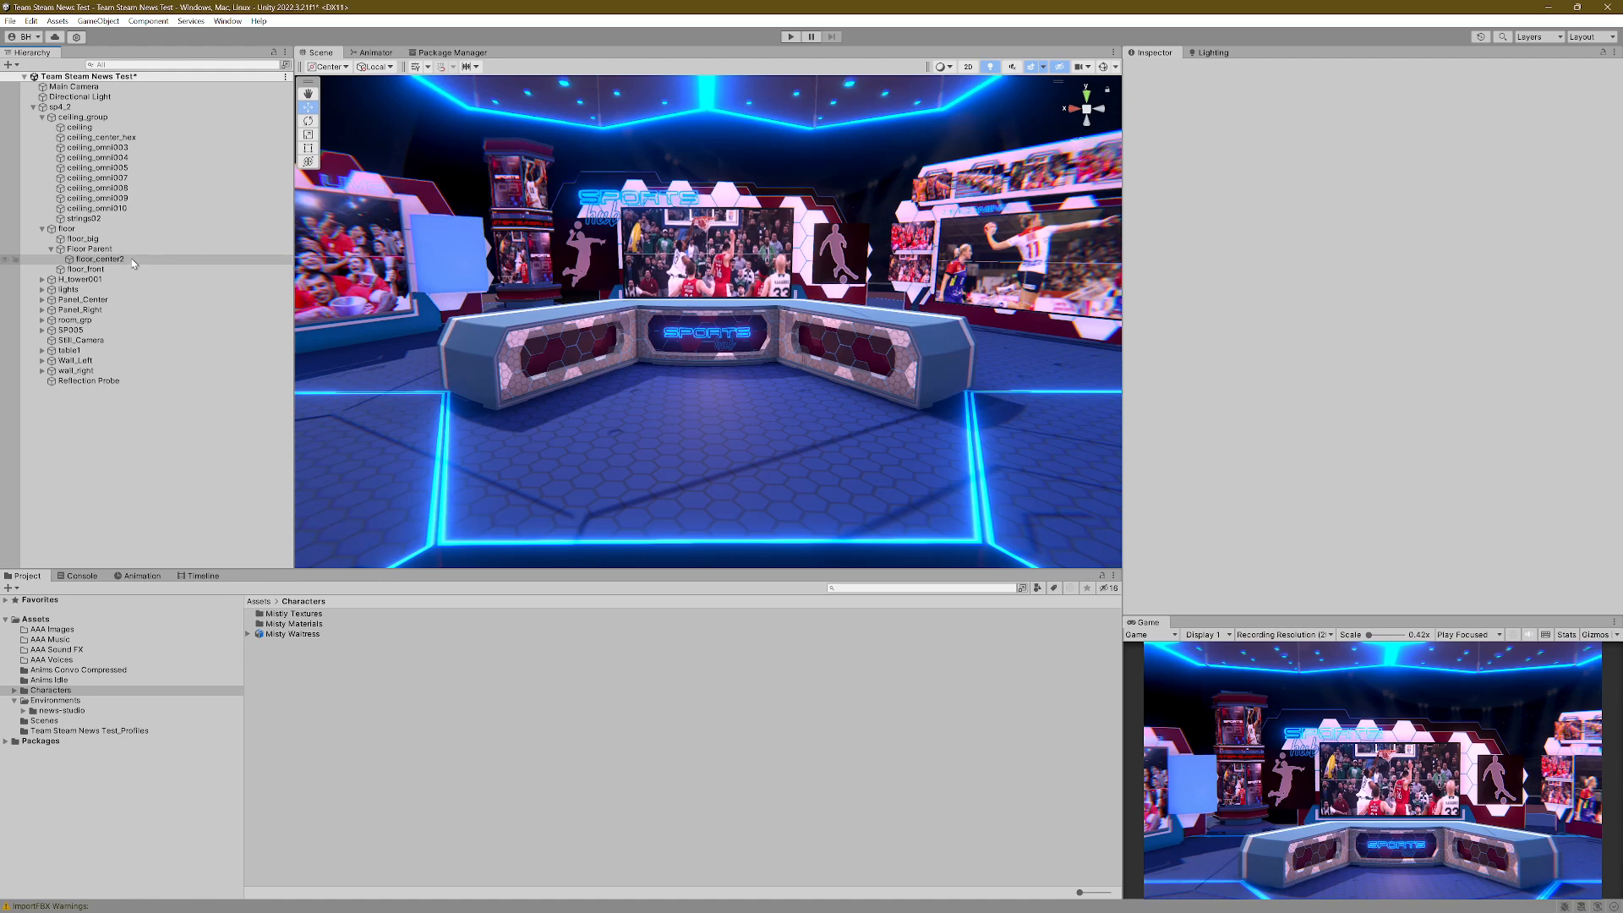
# Step: Add a Mesh Collider component to the Floor Parent object
pyautogui.click(111, 250)
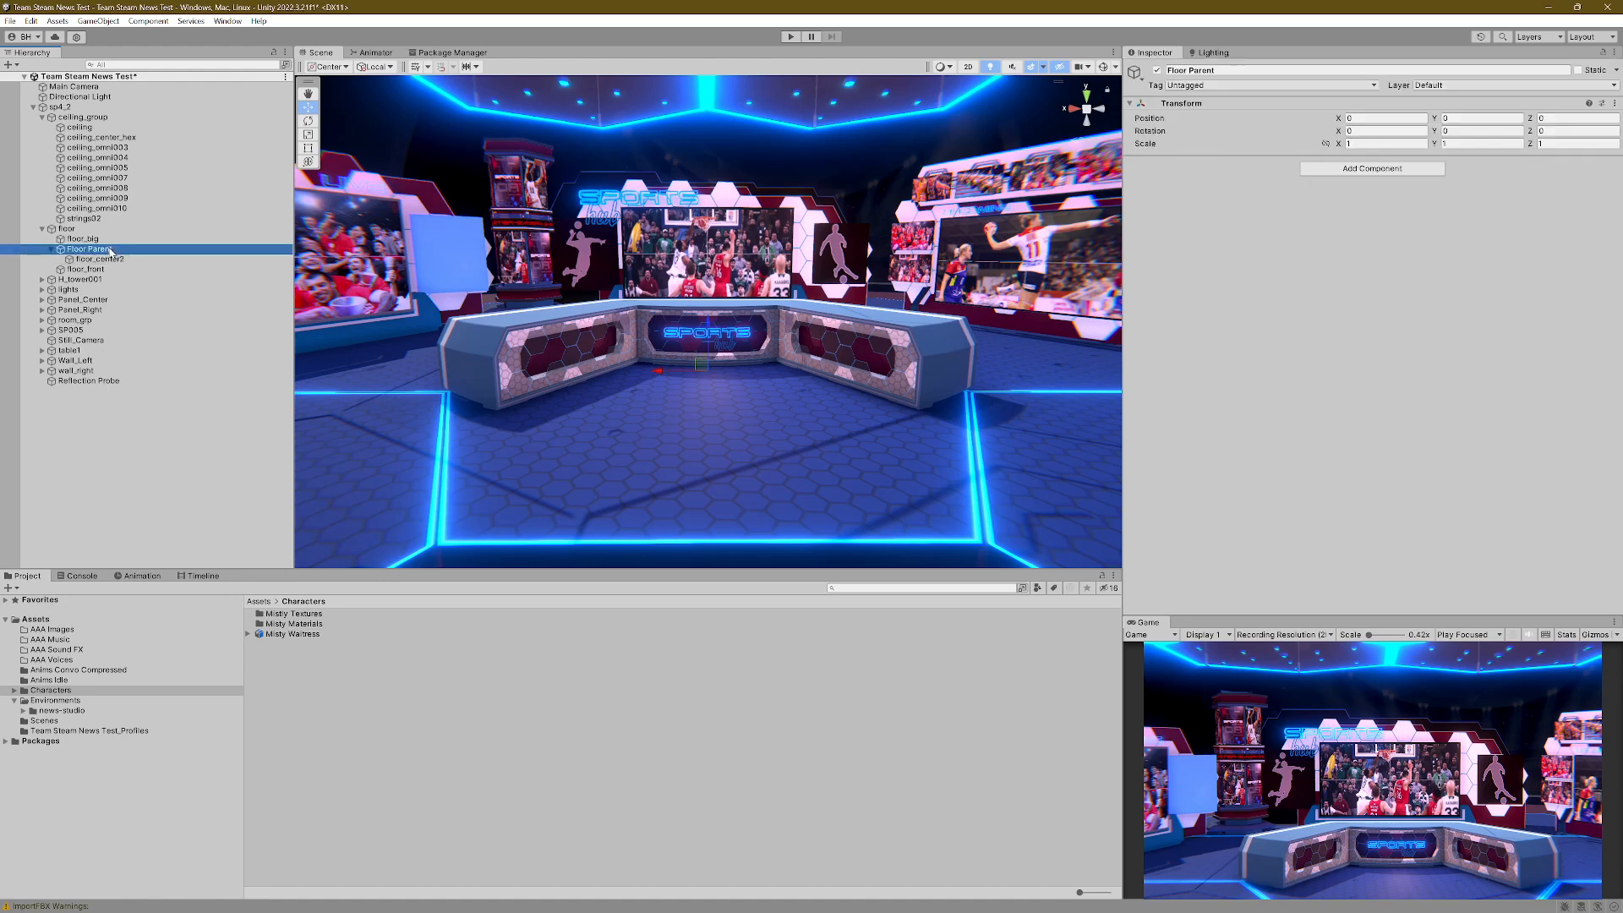
pyautogui.click(1372, 168)
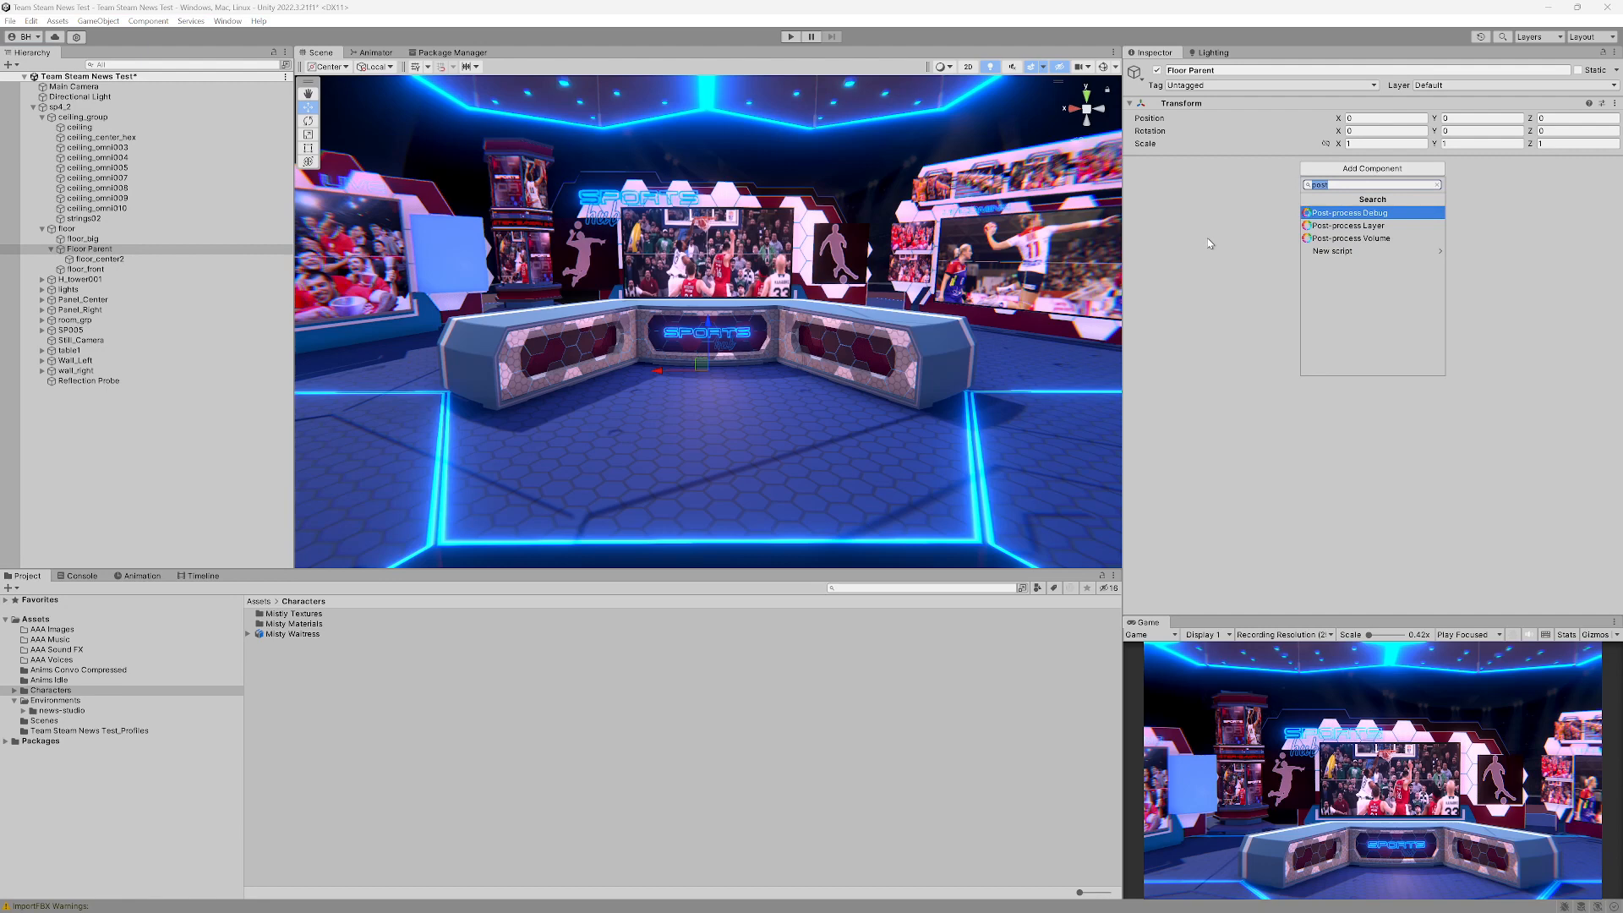
pyautogui.write('mesh')
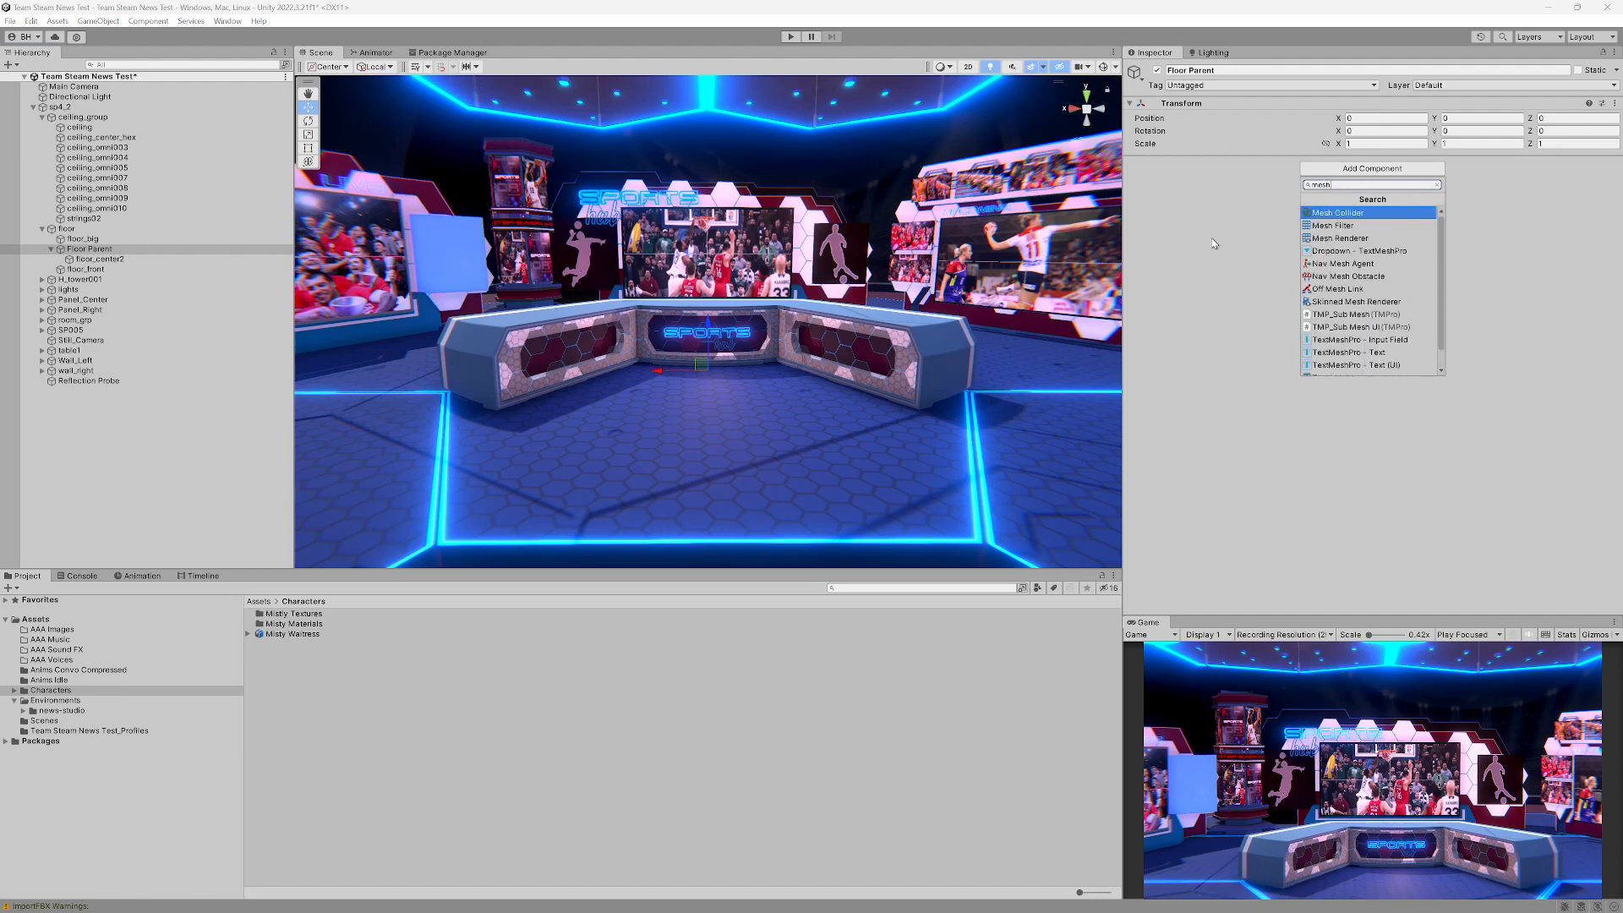
pyautogui.click(1347, 214)
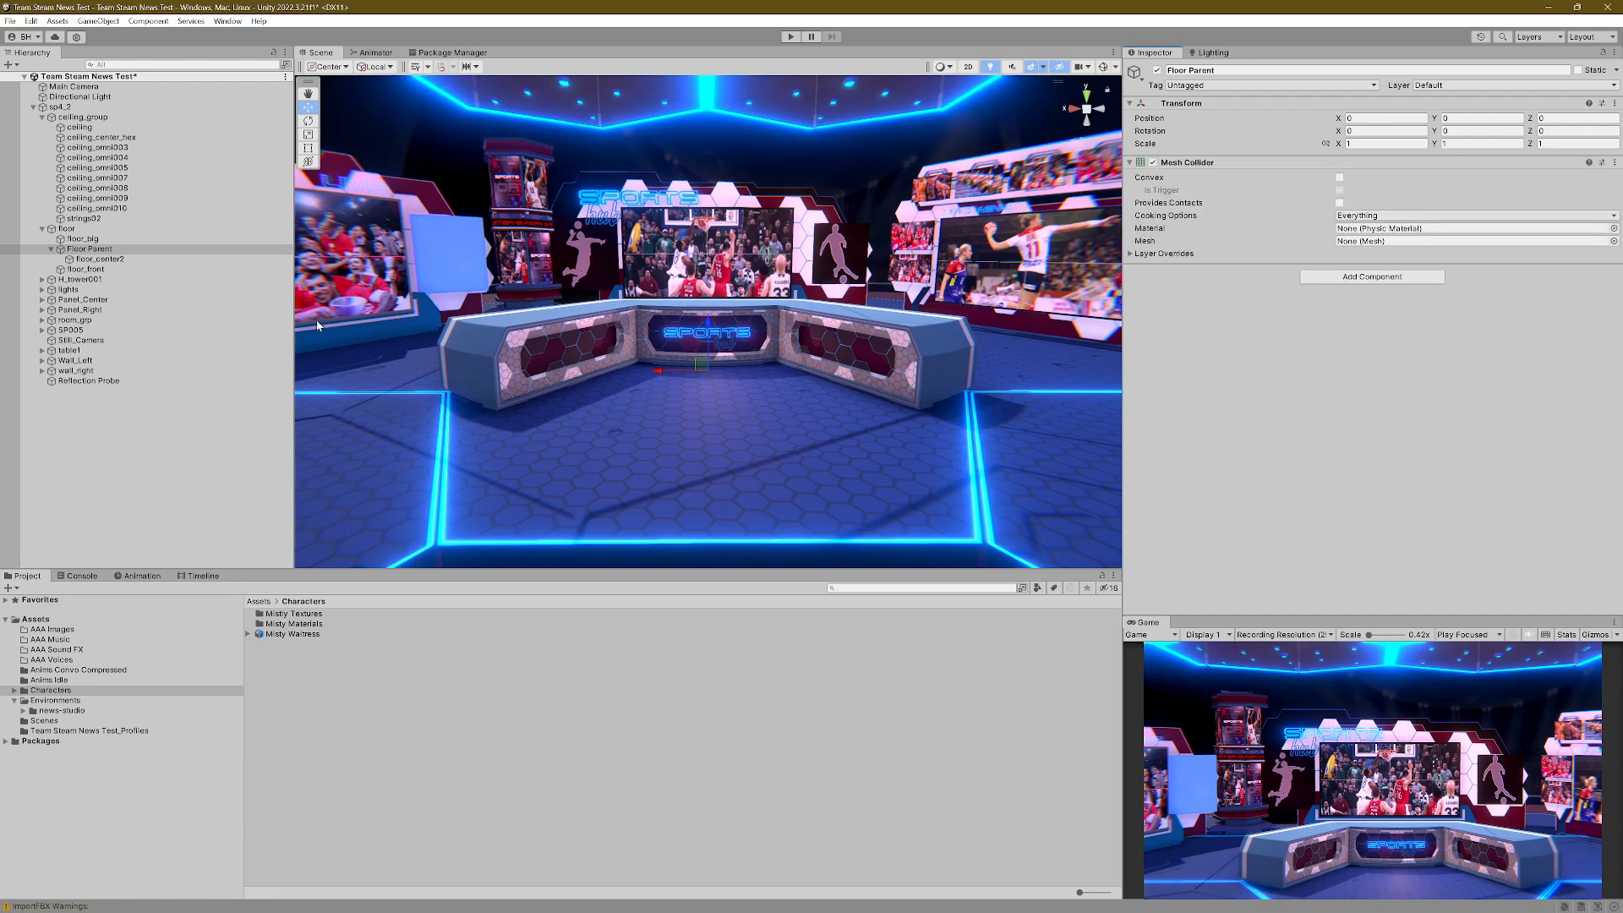
# Step: Locate the floor_center2 mesh asset in the news-studio folder and assign it as the mesh of Floor Parent's Mesh Collider
pyautogui.click(100, 258)
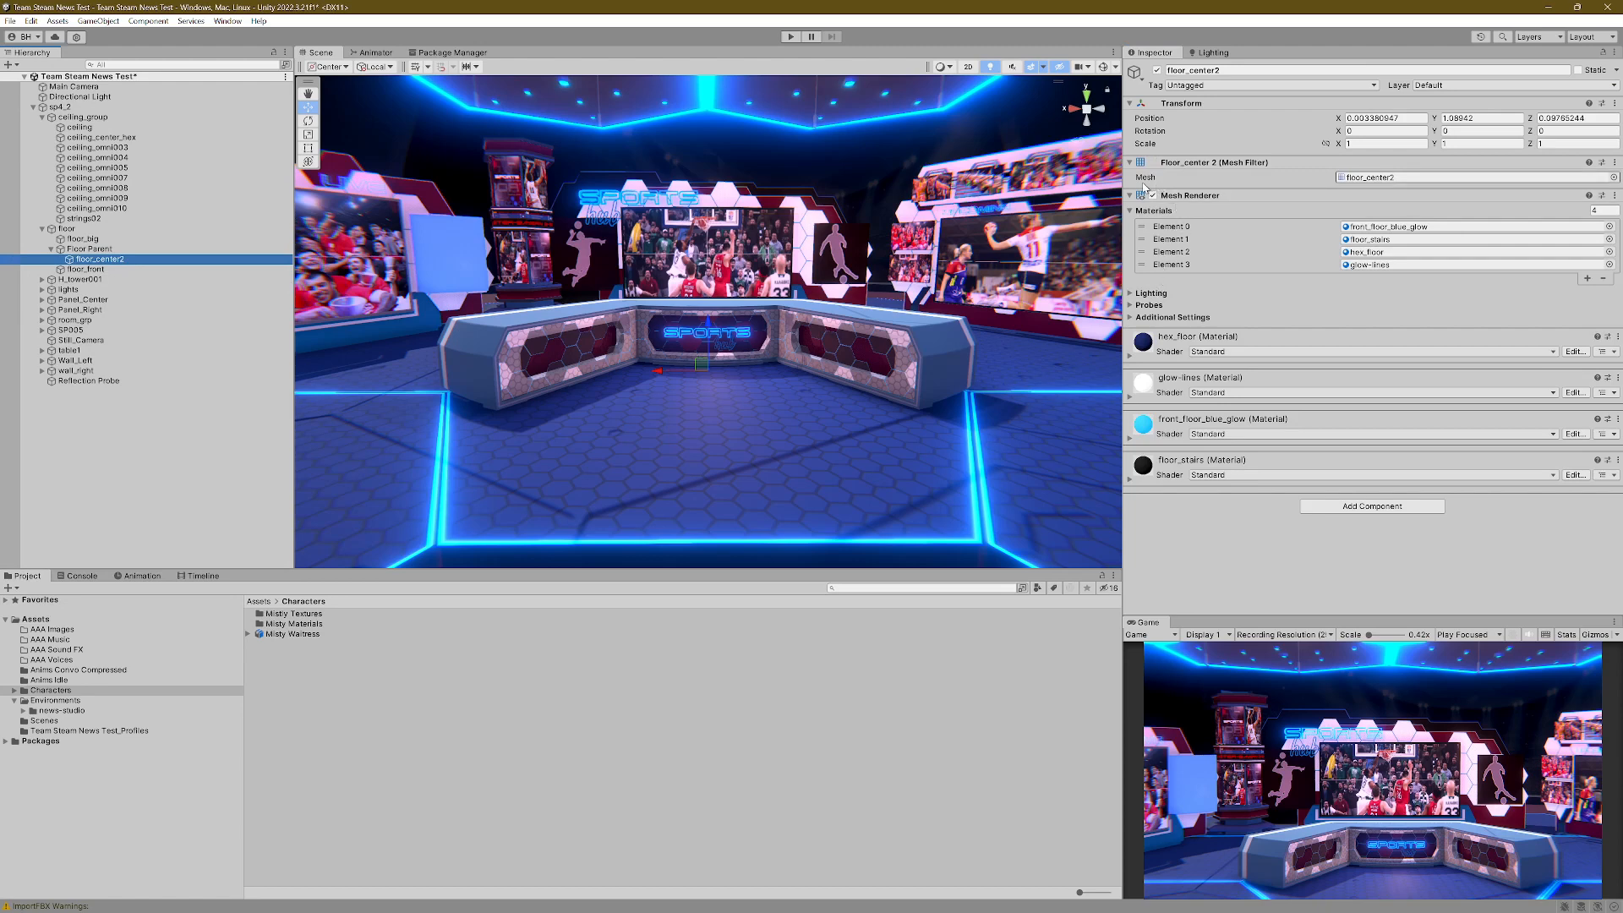
pyautogui.click(1374, 179)
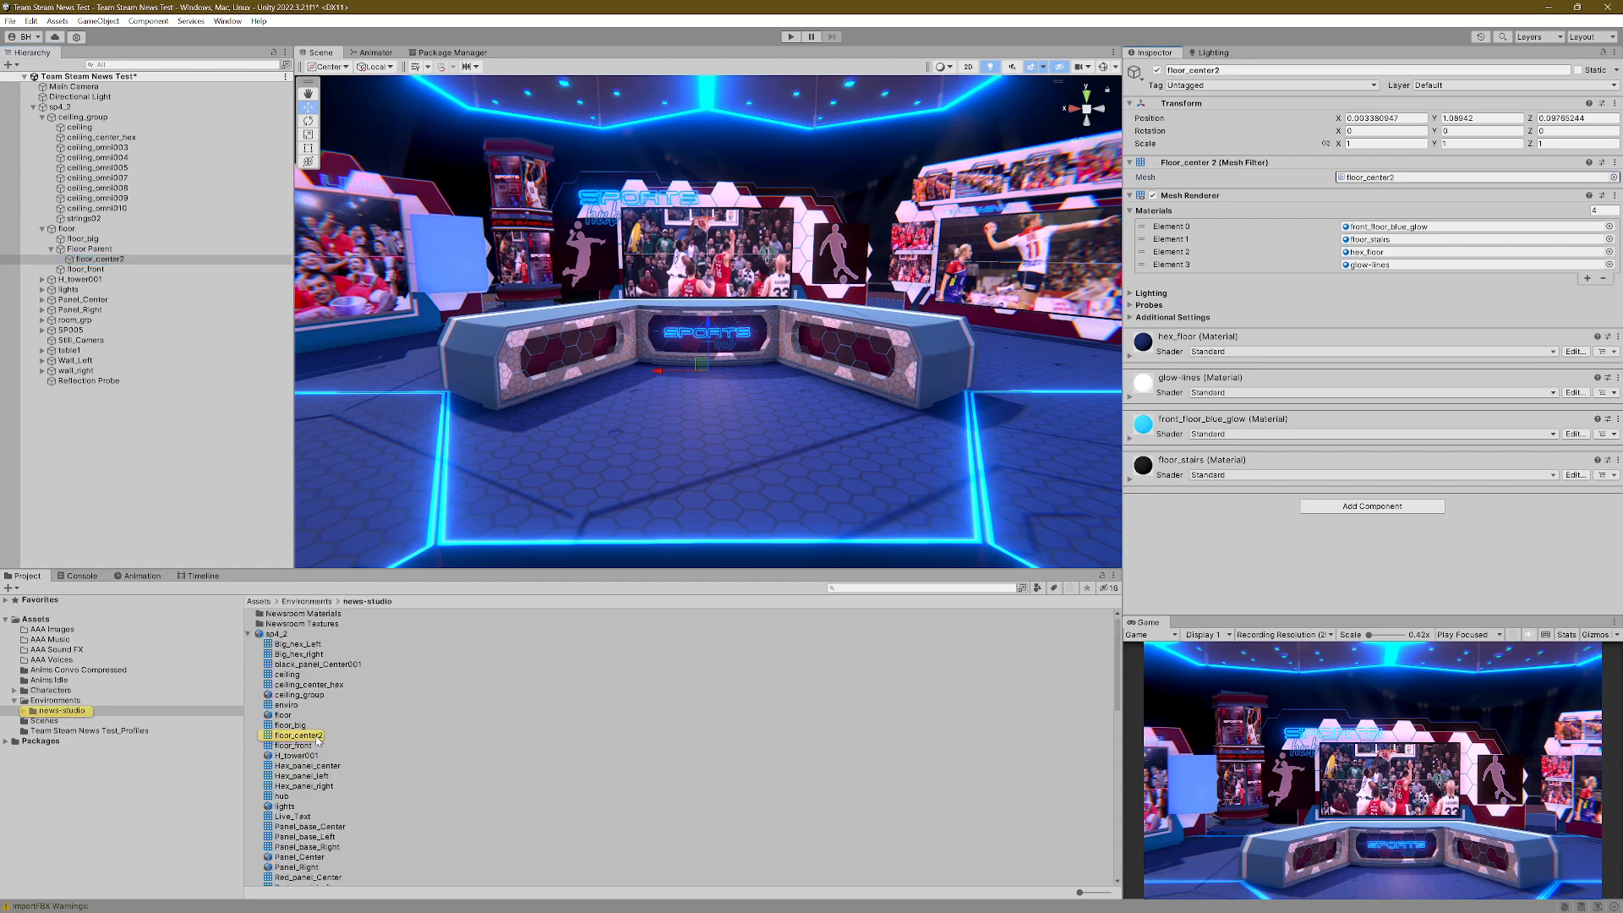
pyautogui.click(115, 251)
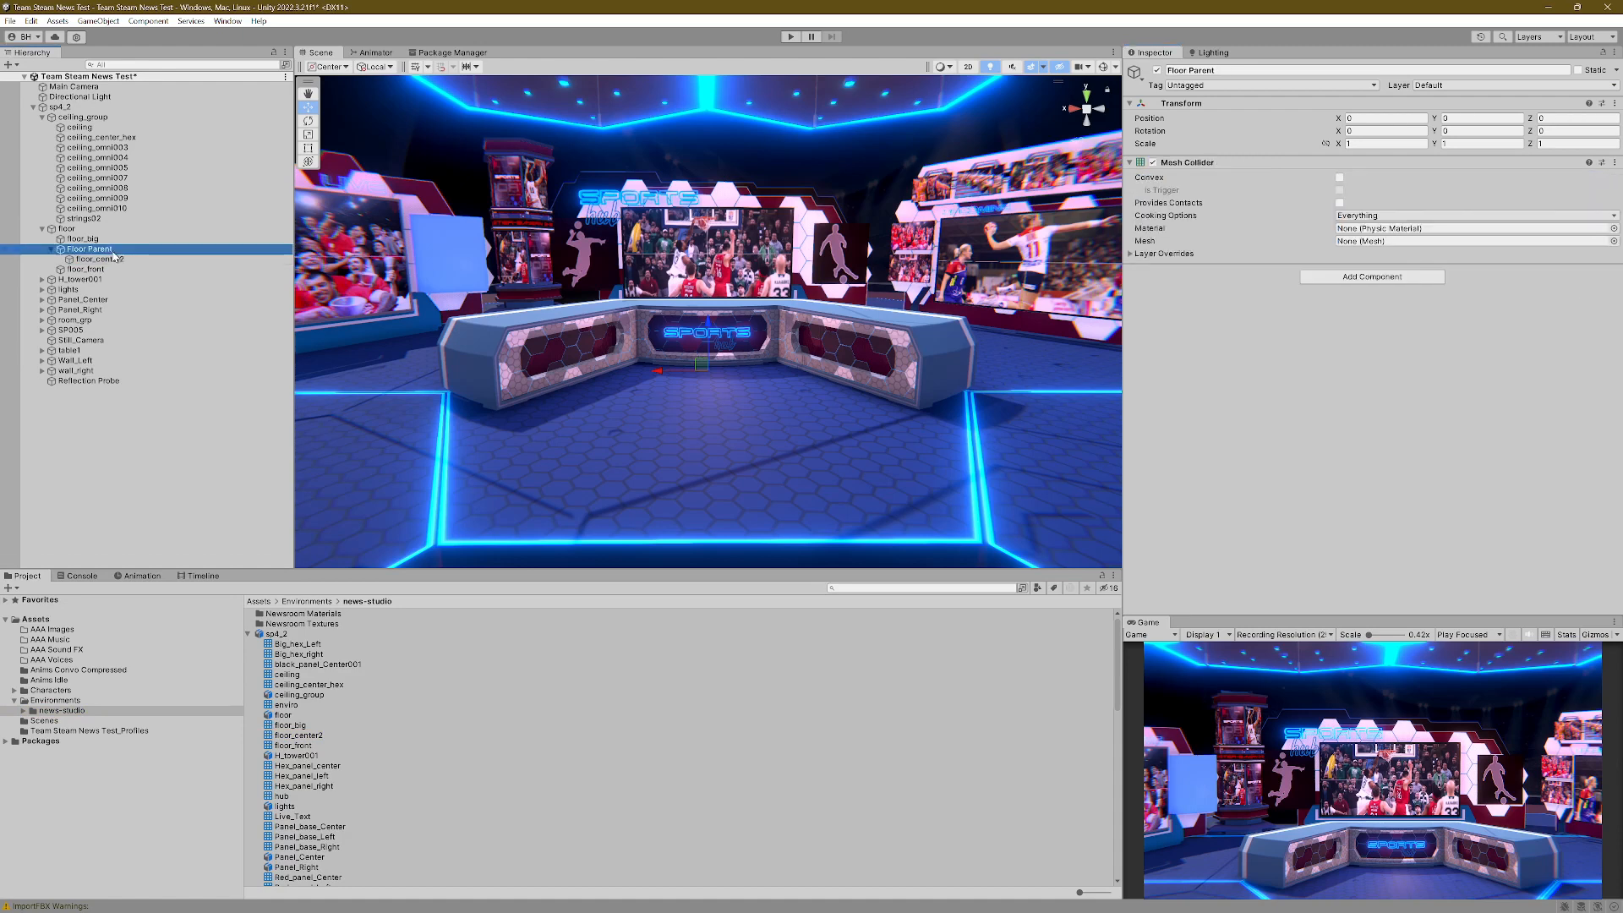
pyautogui.click(298, 735)
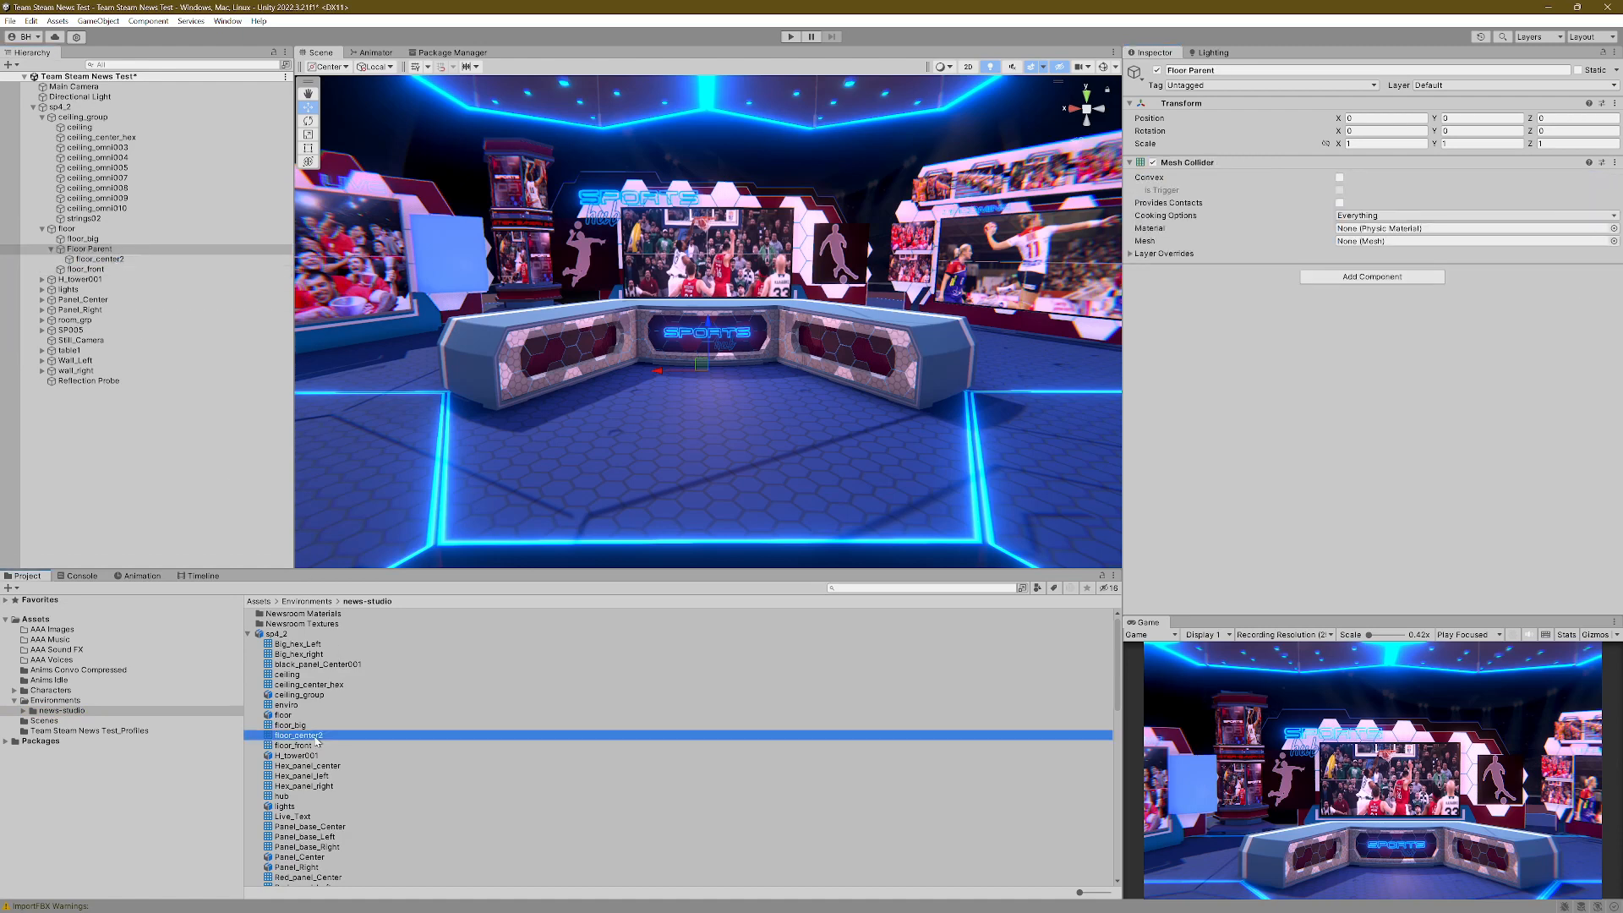
pyautogui.moveTo(607, 698); pyautogui.dragTo(1362, 242)
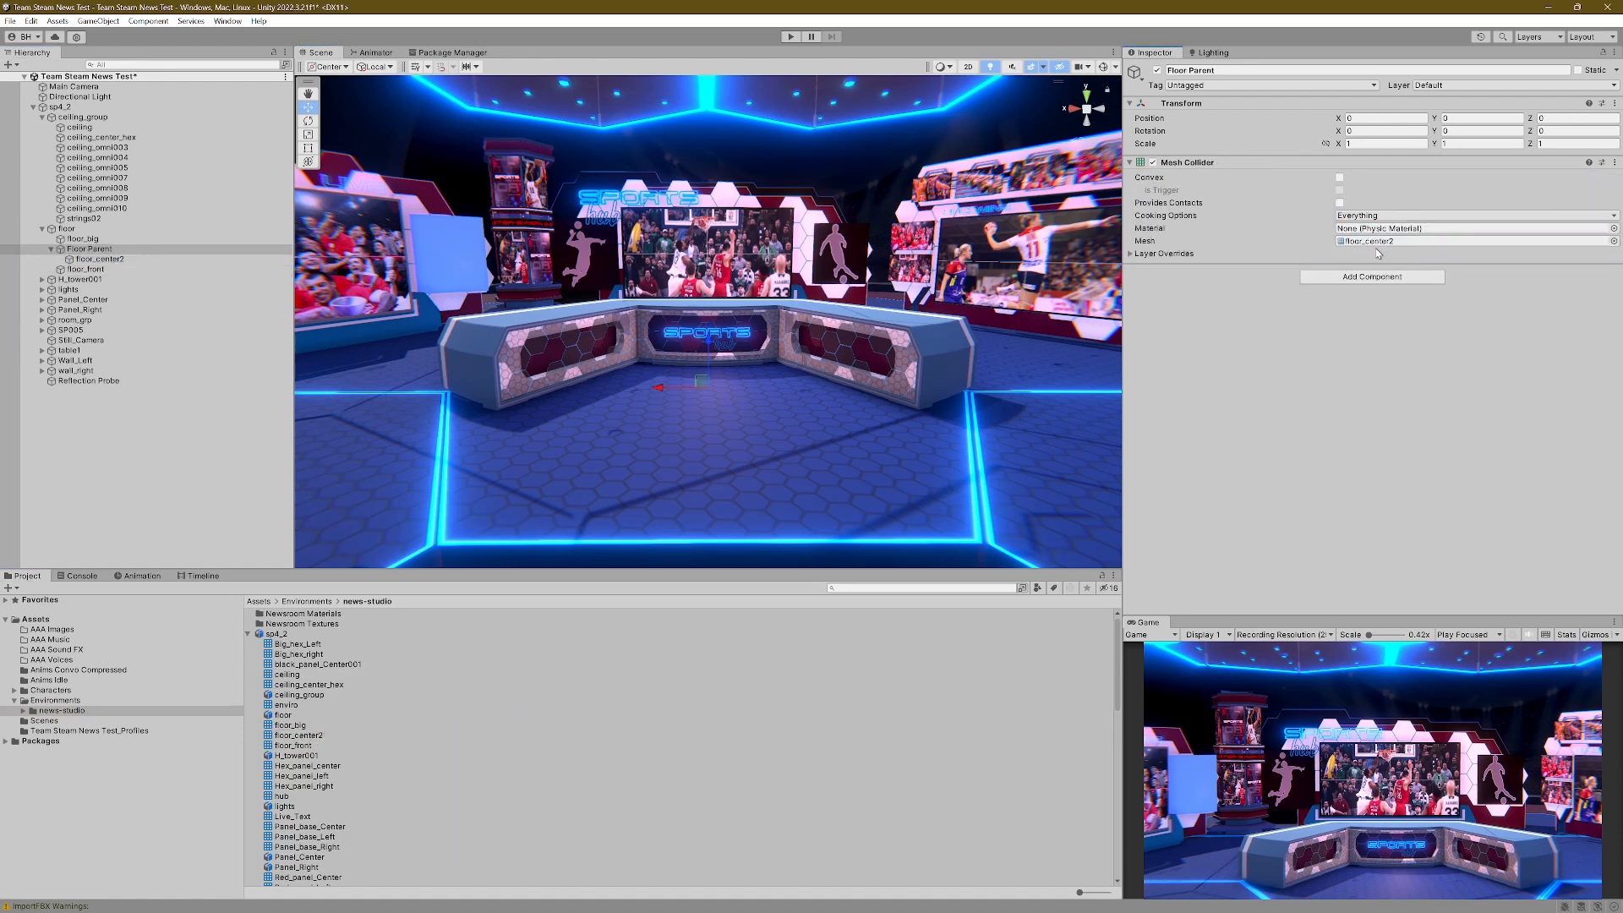
# Step: Show the scene gizmos to inspect the floor's collider wireframe, and hide the gizmos again
pyautogui.click(1104, 68)
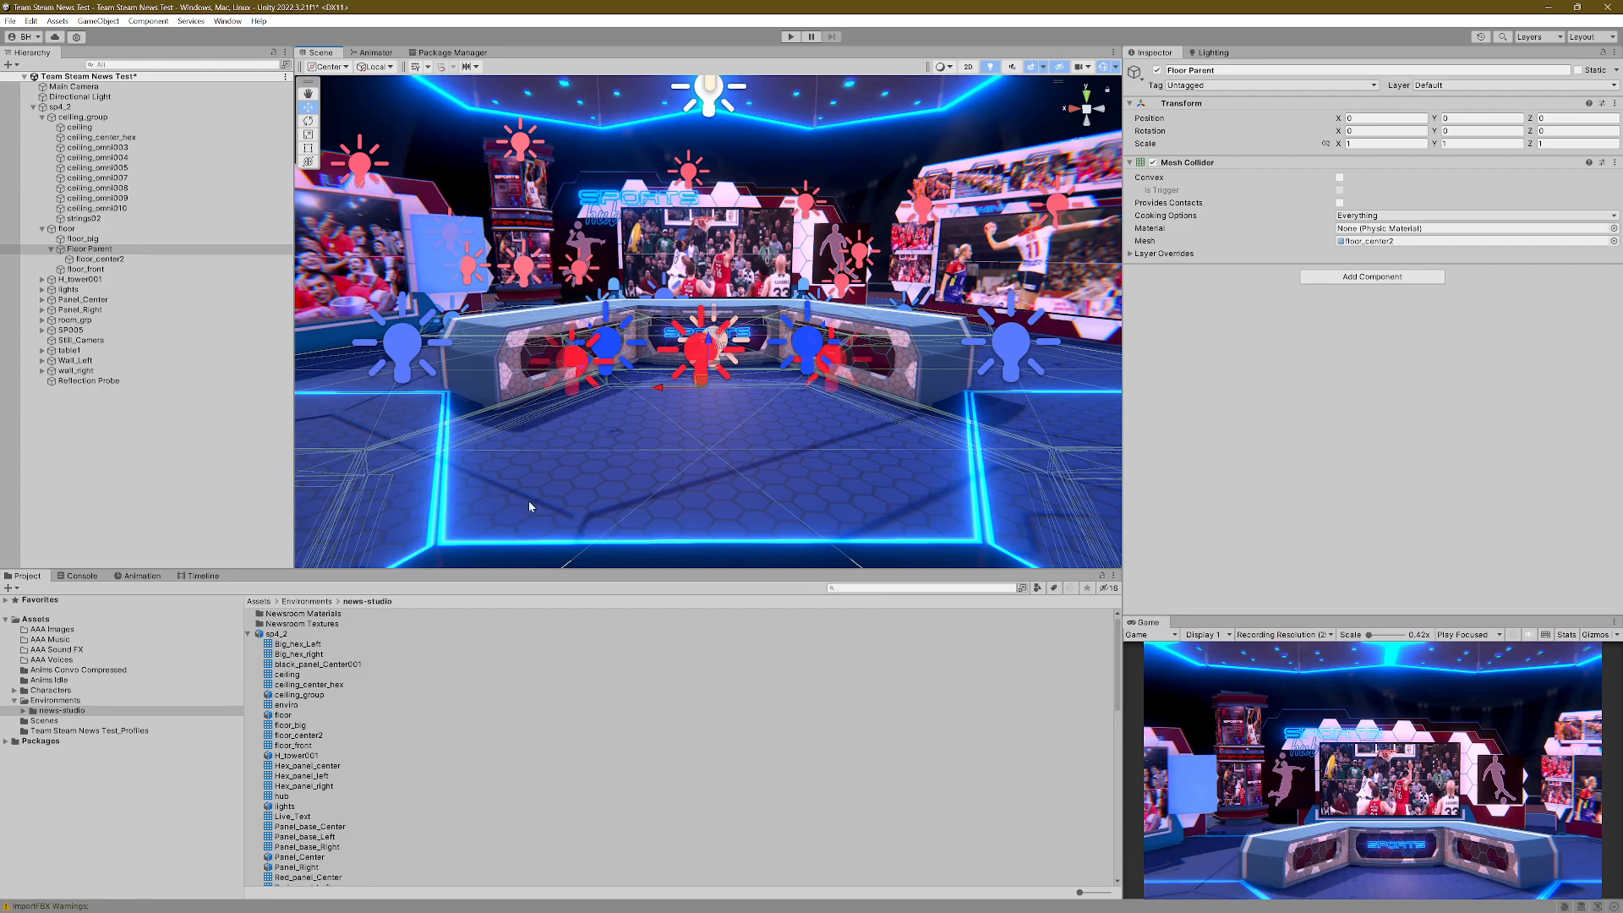
pyautogui.moveTo(529, 507)
pyautogui.mouseDown(button='middle')
pyautogui.moveTo(591, 421)
pyautogui.moveTo(584, 462)
pyautogui.moveTo(604, 467)
pyautogui.moveTo(489, 475)
pyautogui.moveTo(545, 496)
pyautogui.mouseUp(button='middle')
pyautogui.scroll(-10, 605, 467)
pyautogui.moveTo(628, 459); pyautogui.dragTo(626, 492, button='right')
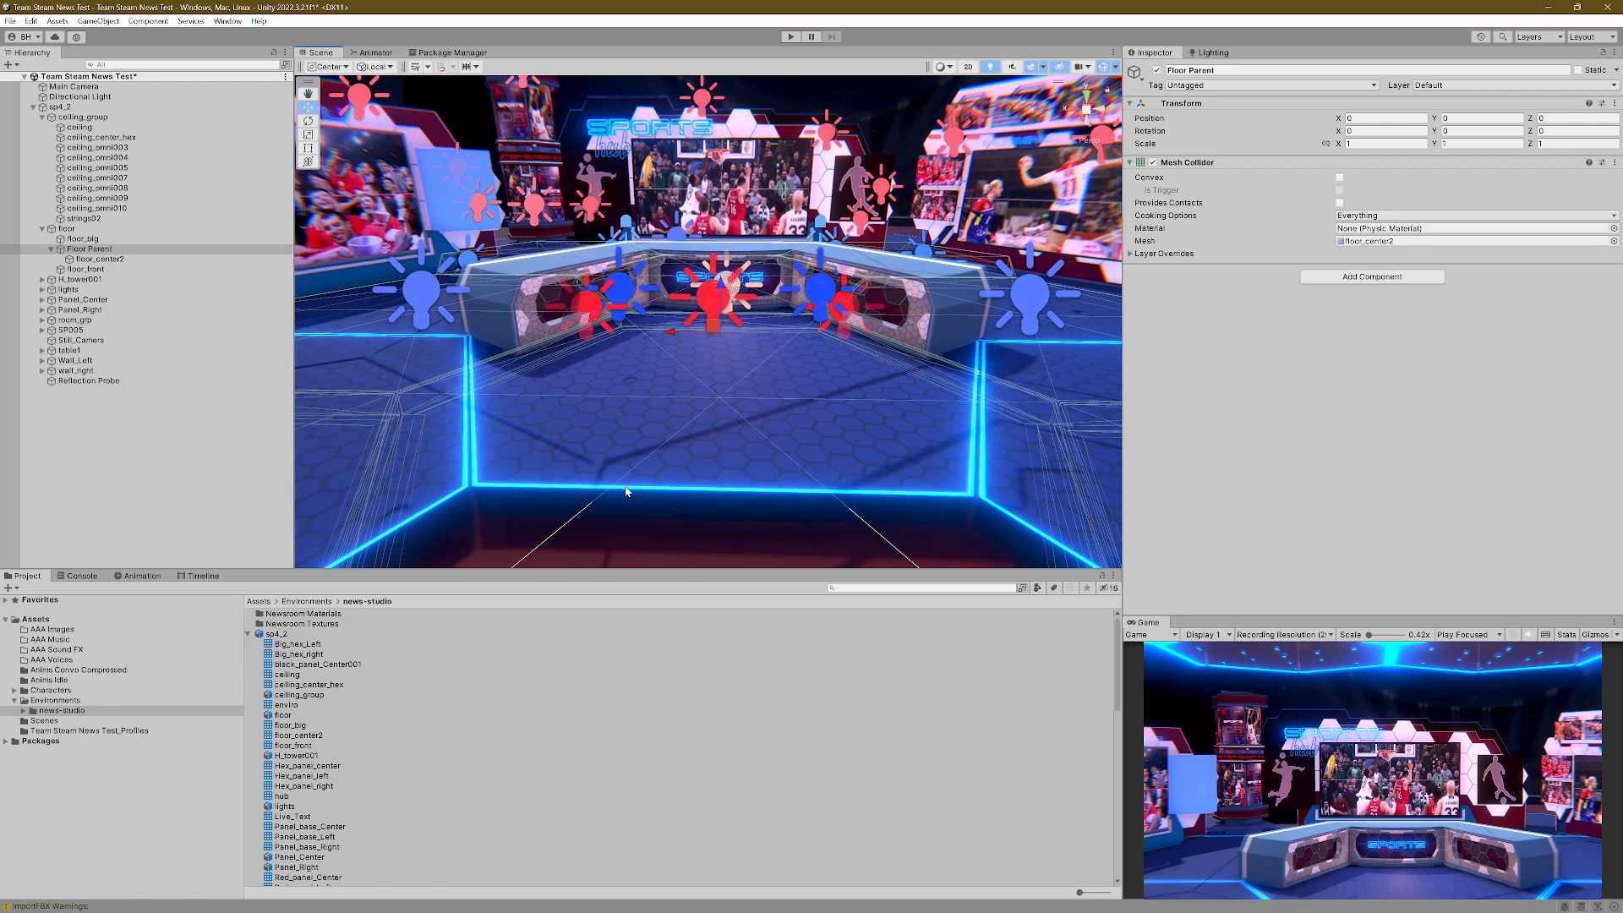
pyautogui.click(1103, 66)
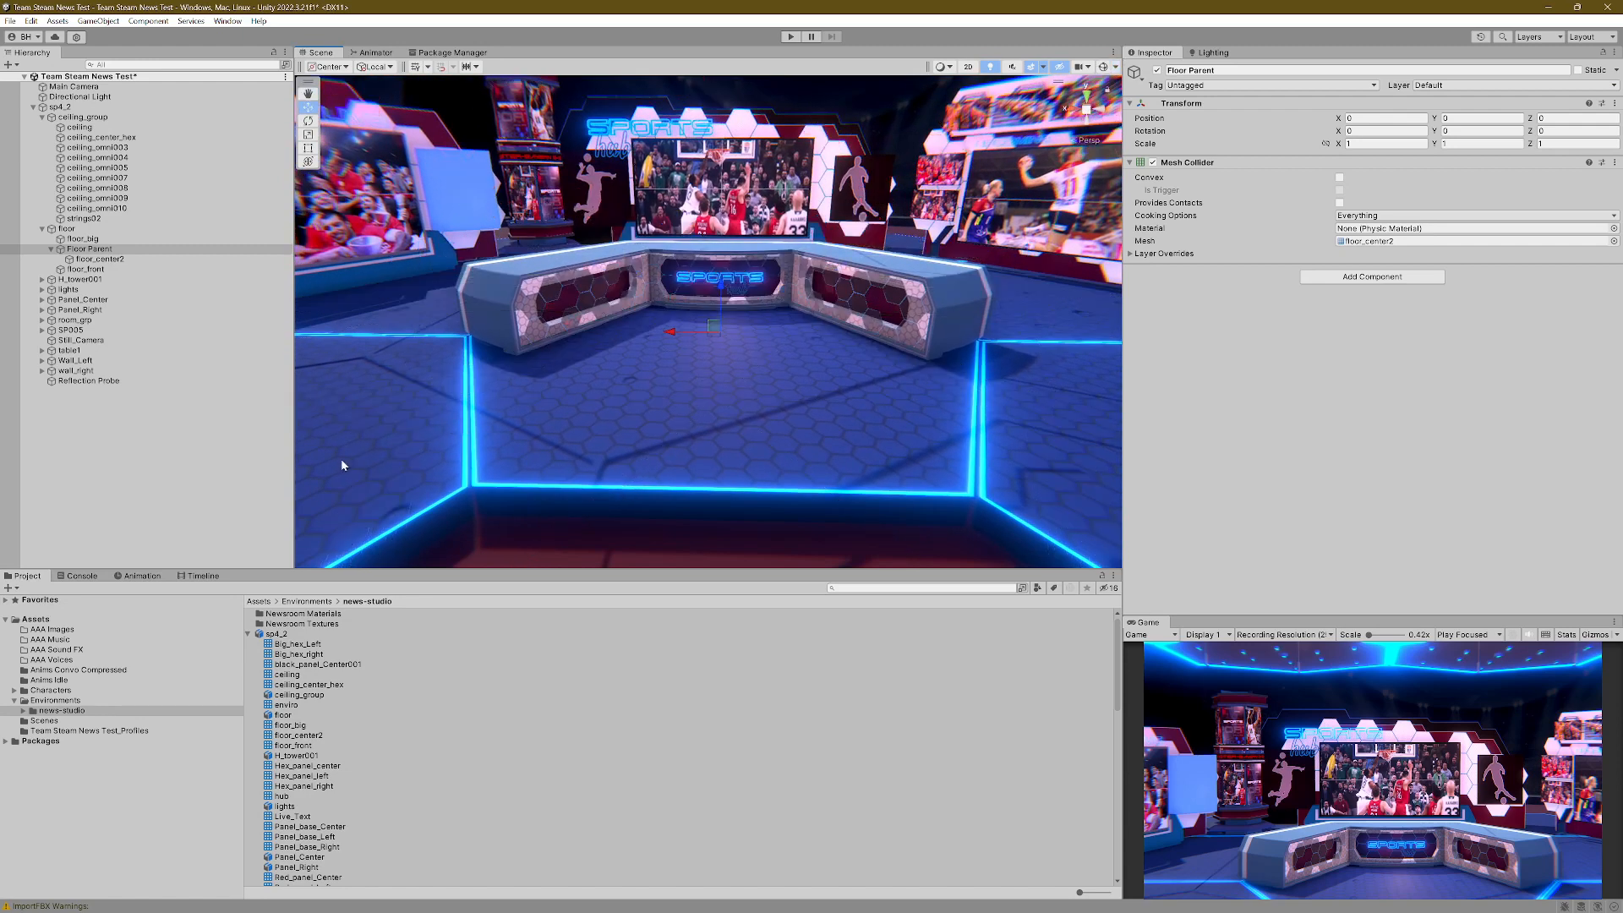
# Step: Place the Misty Waitress character from the Characters folder on the floor inside the curved desk and raise it to about Y 0.299
pyautogui.moveTo(557, 445); pyautogui.dragTo(557, 471, button='middle')
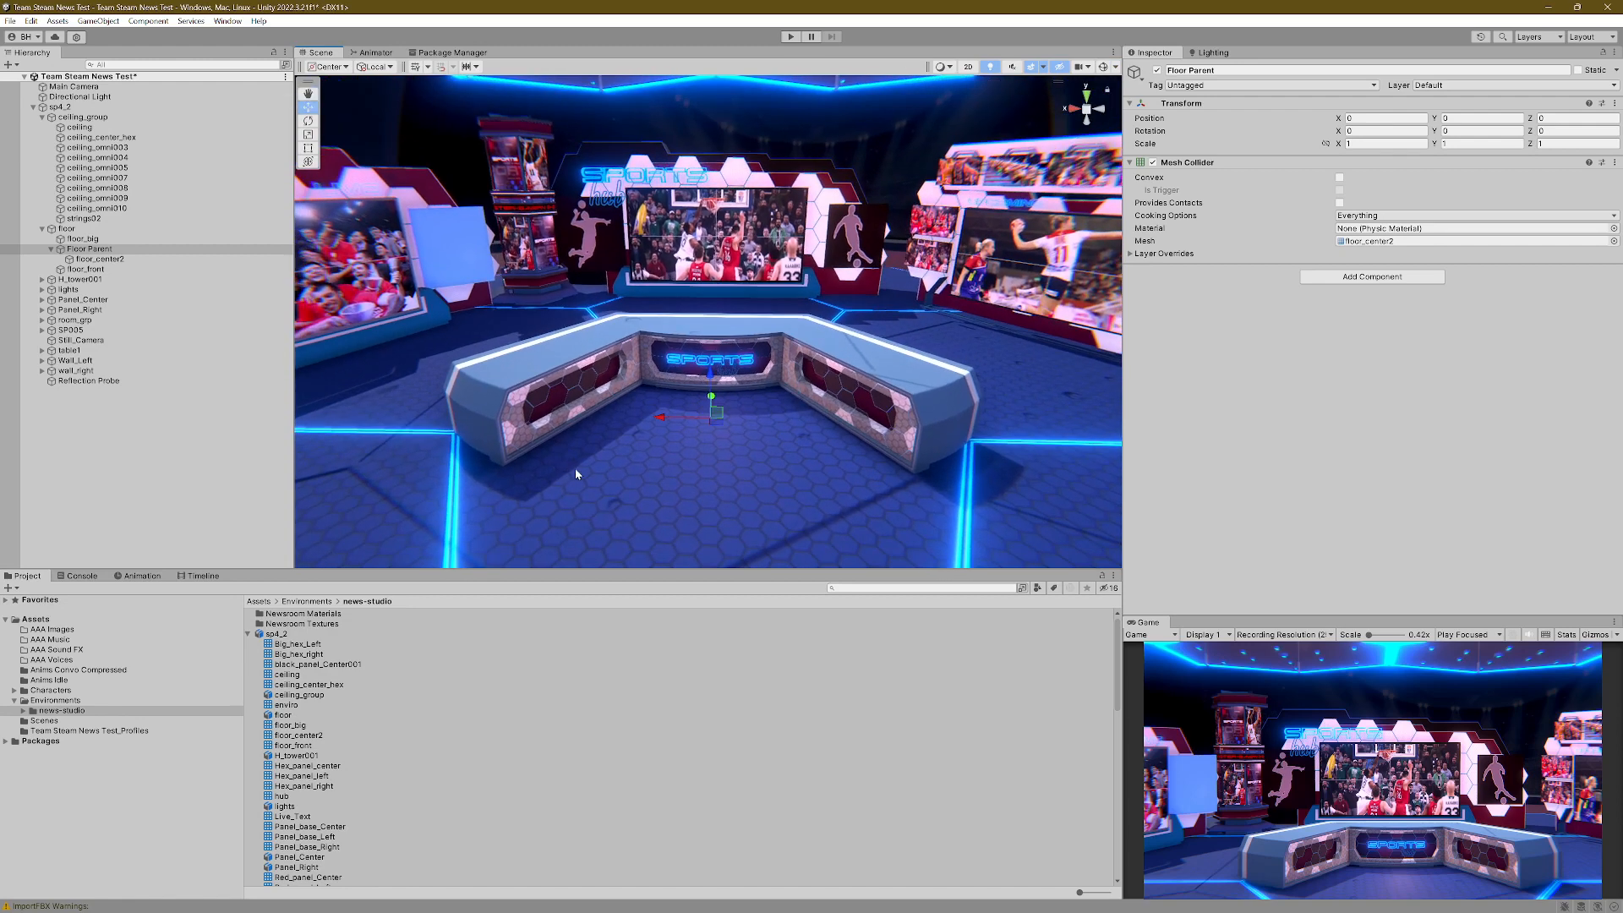
pyautogui.click(46, 691)
pyautogui.click(295, 634)
pyautogui.moveTo(296, 634); pyautogui.dragTo(718, 449)
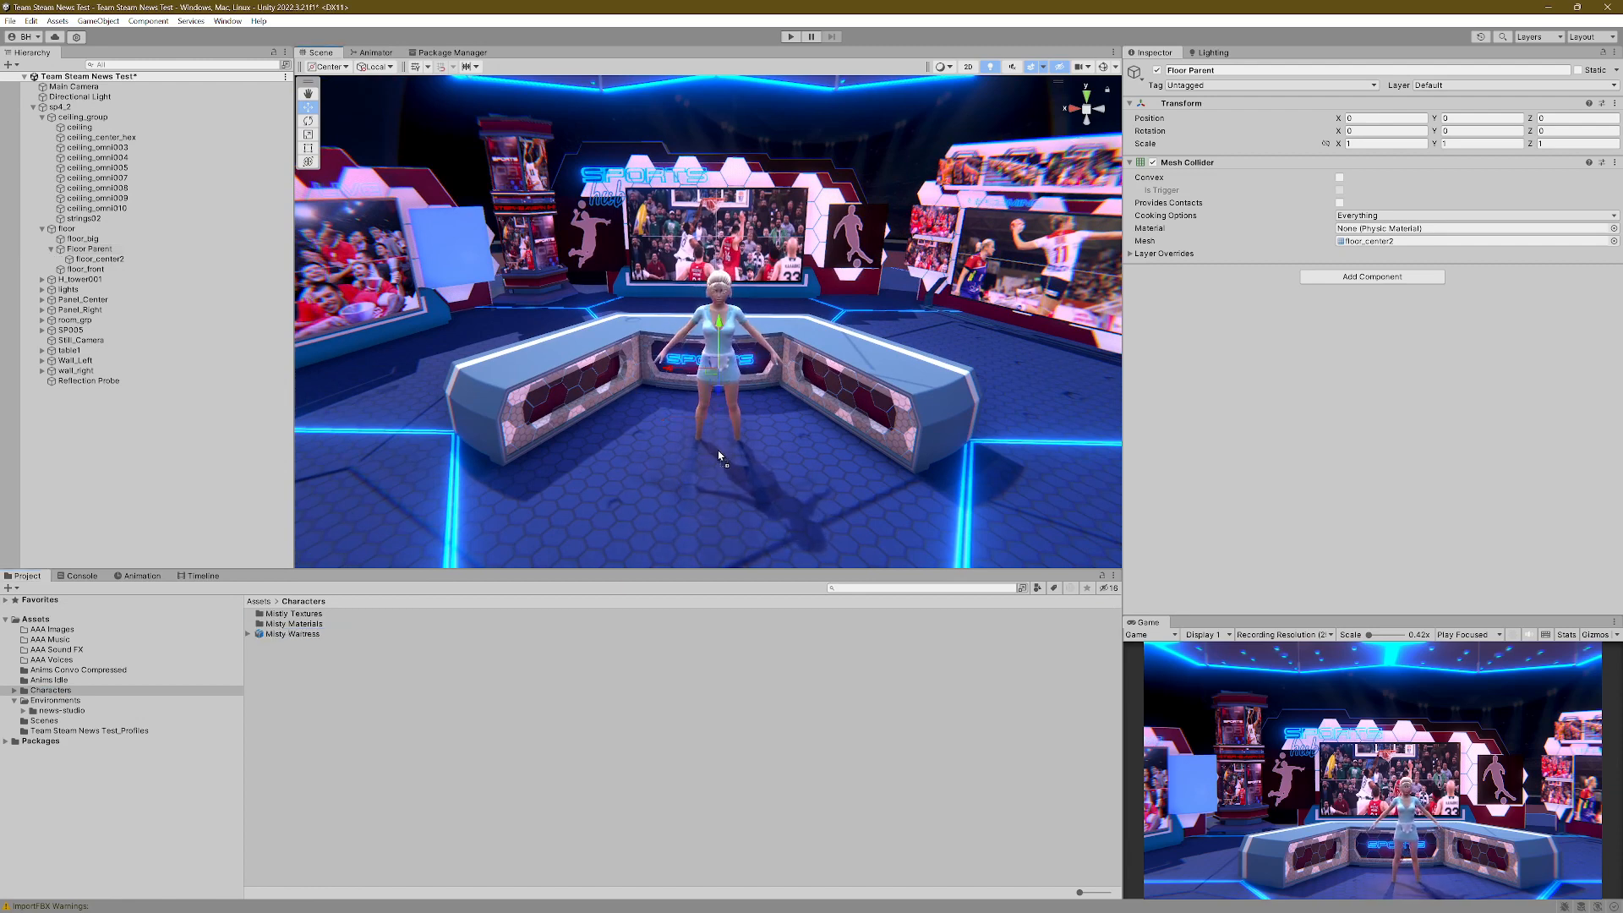
pyautogui.moveTo(720, 327); pyautogui.dragTo(723, 314)
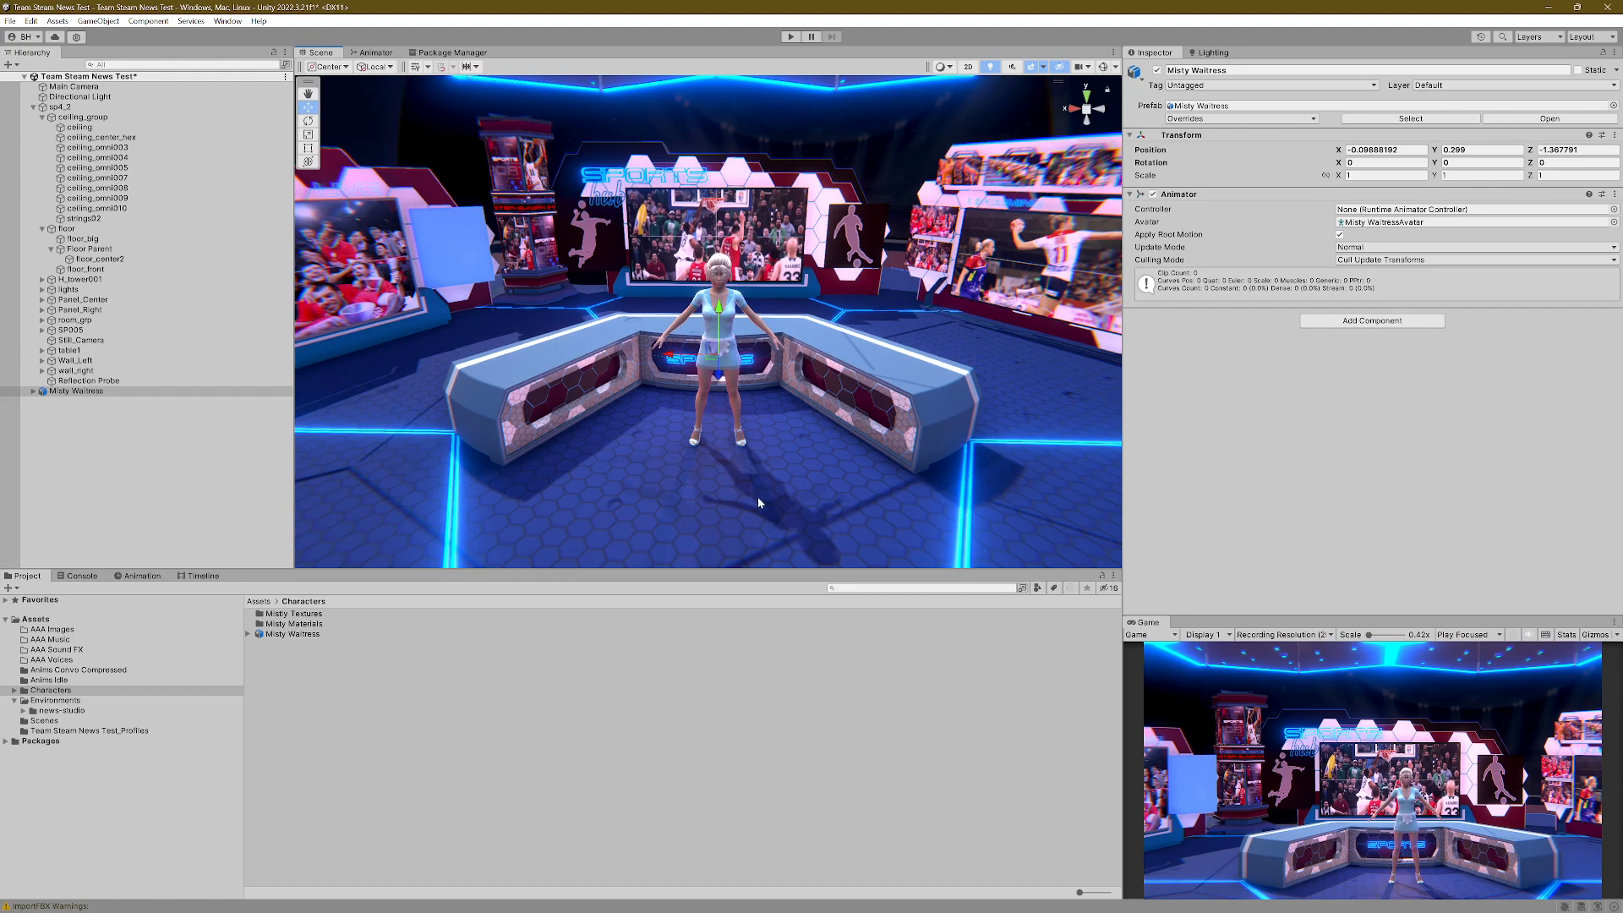
# Step: Examine the Misty Waitress character's face, eyes and upper body up close in the scene
pyautogui.scroll(8, 758, 502)
pyautogui.scroll(-2, 758, 512)
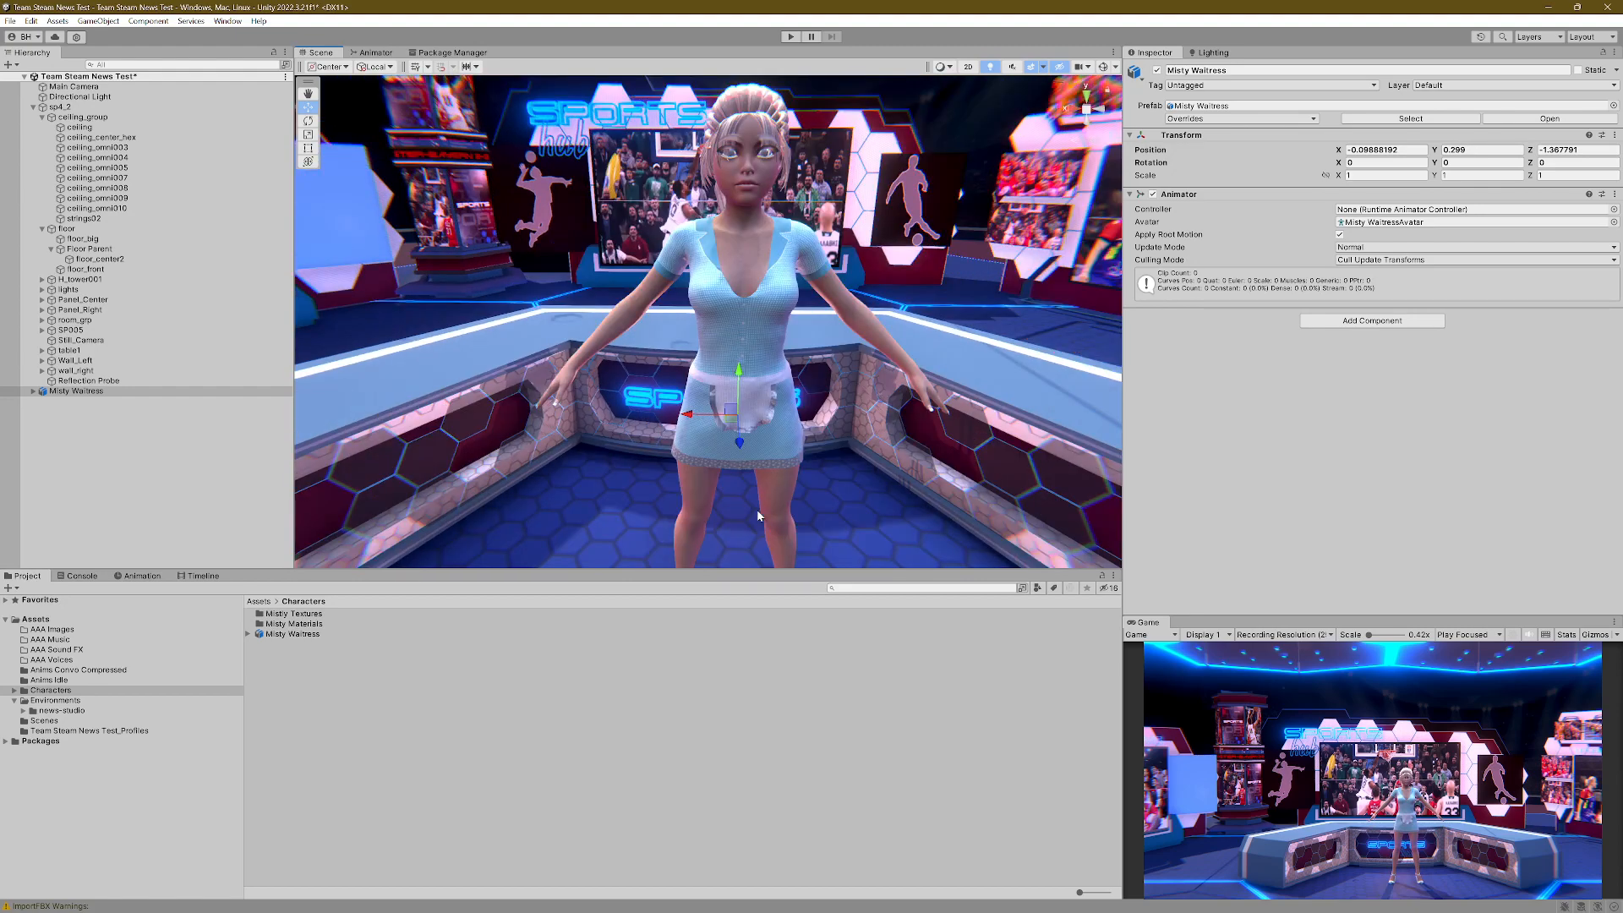
pyautogui.scroll(-3, 758, 516)
pyautogui.moveTo(758, 516); pyautogui.dragTo(811, 397, button='right')
pyautogui.scroll(3, 811, 397)
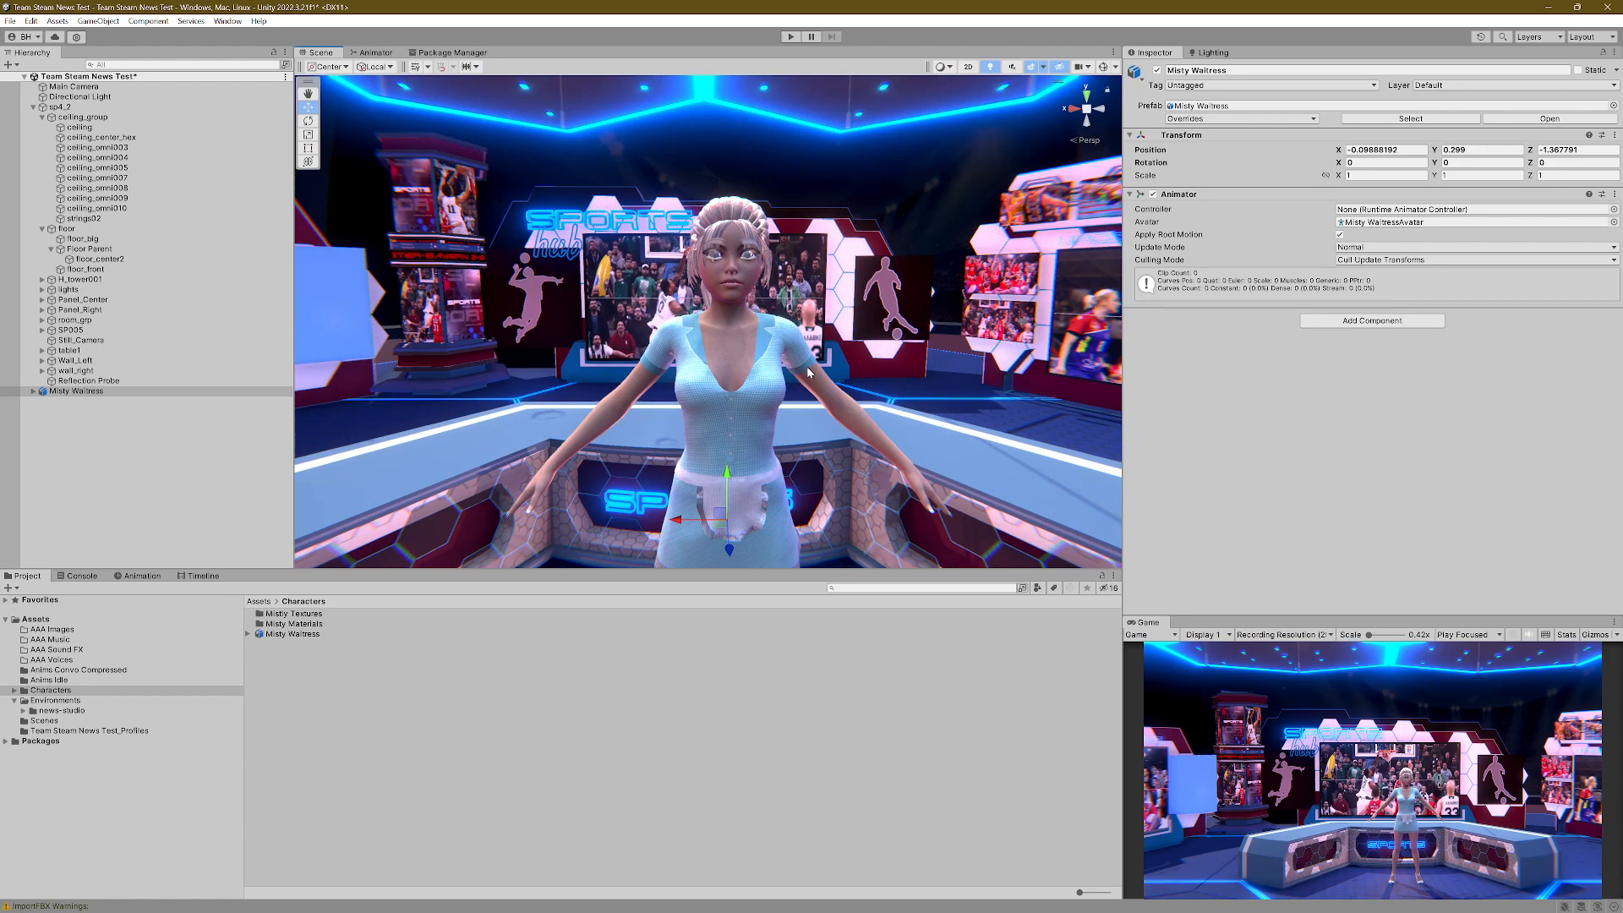
pyautogui.moveTo(809, 367); pyautogui.dragTo(821, 386, button='middle')
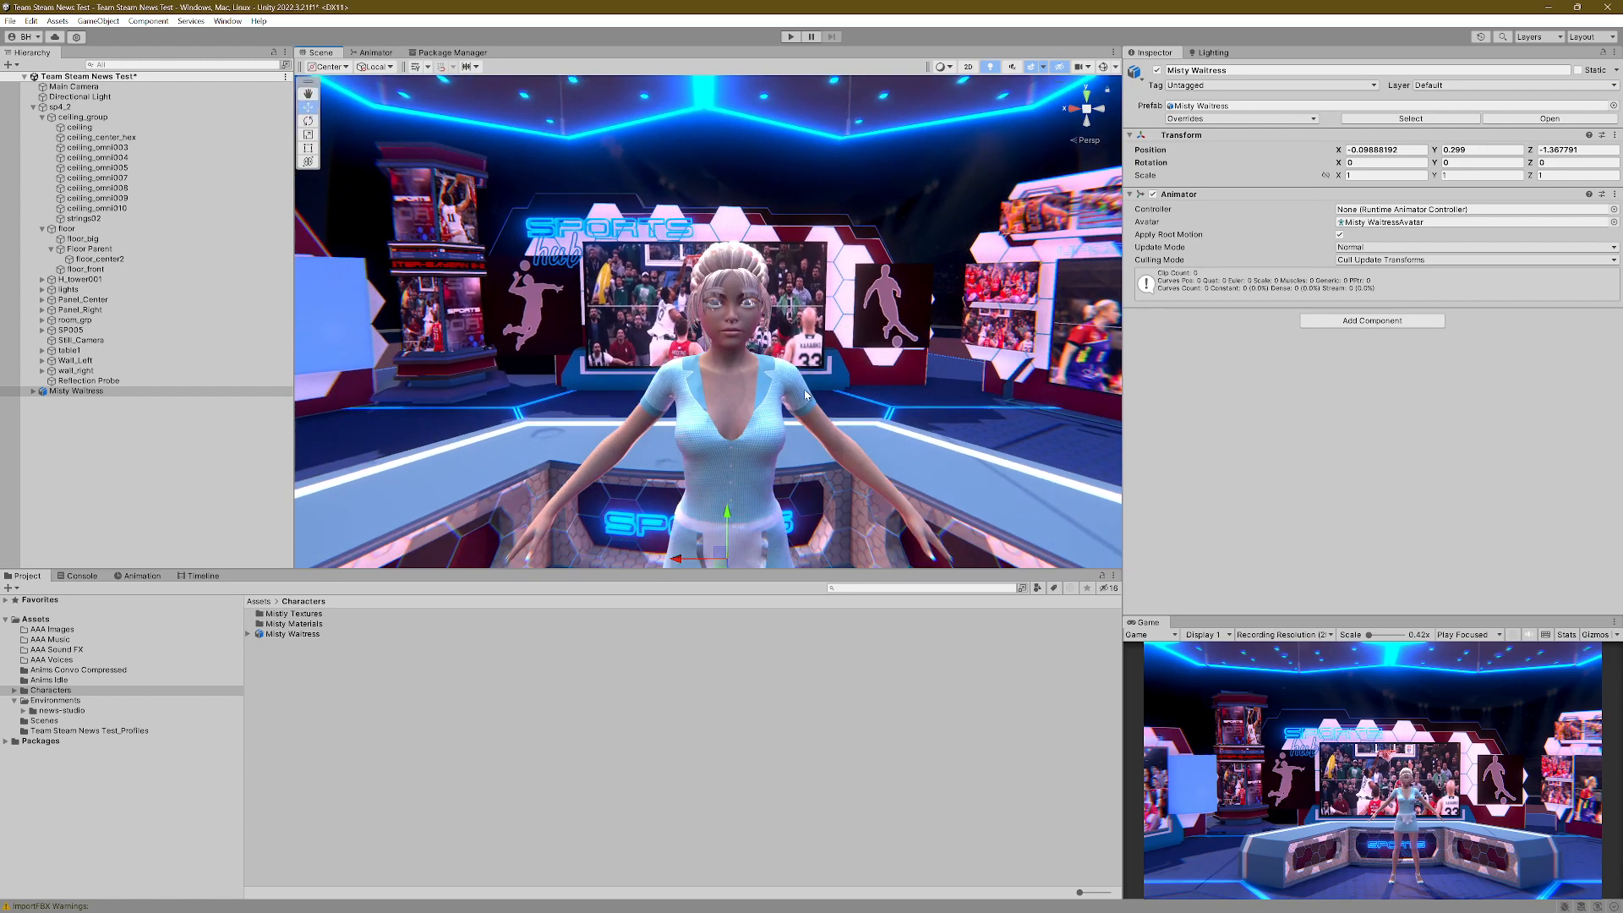
pyautogui.moveTo(797, 393); pyautogui.dragTo(824, 394, button='right')
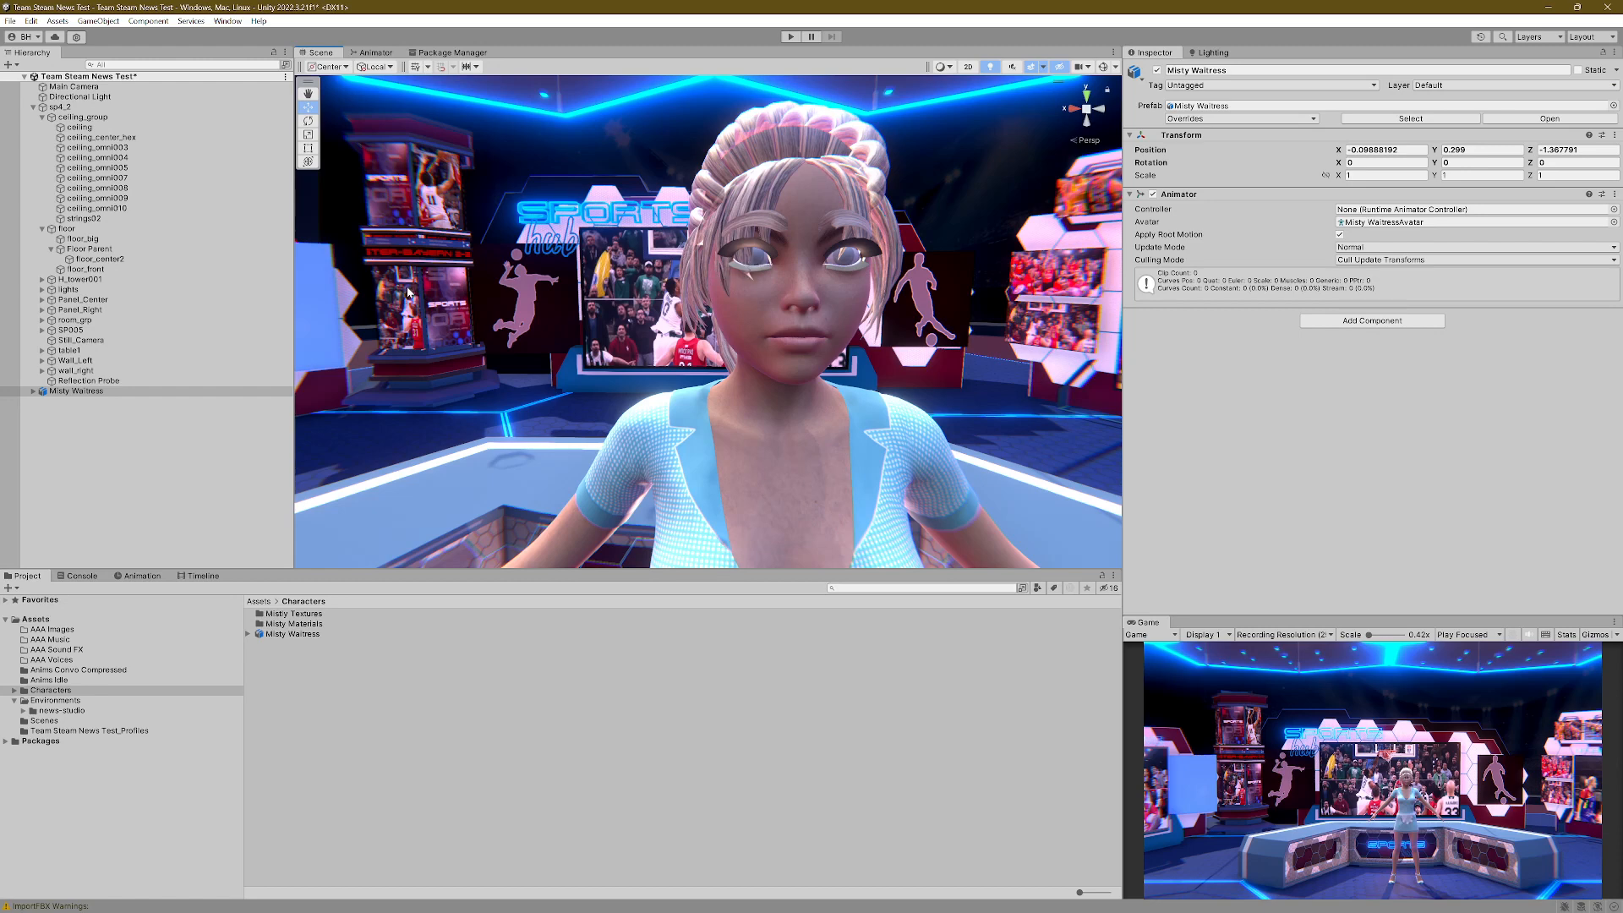
# Step: Set the albedo alpha to 0 on the EyeMoisture material of Misty Waitress's Genesis8FemaleEyelashes.Shape mesh
pyautogui.click(33, 392)
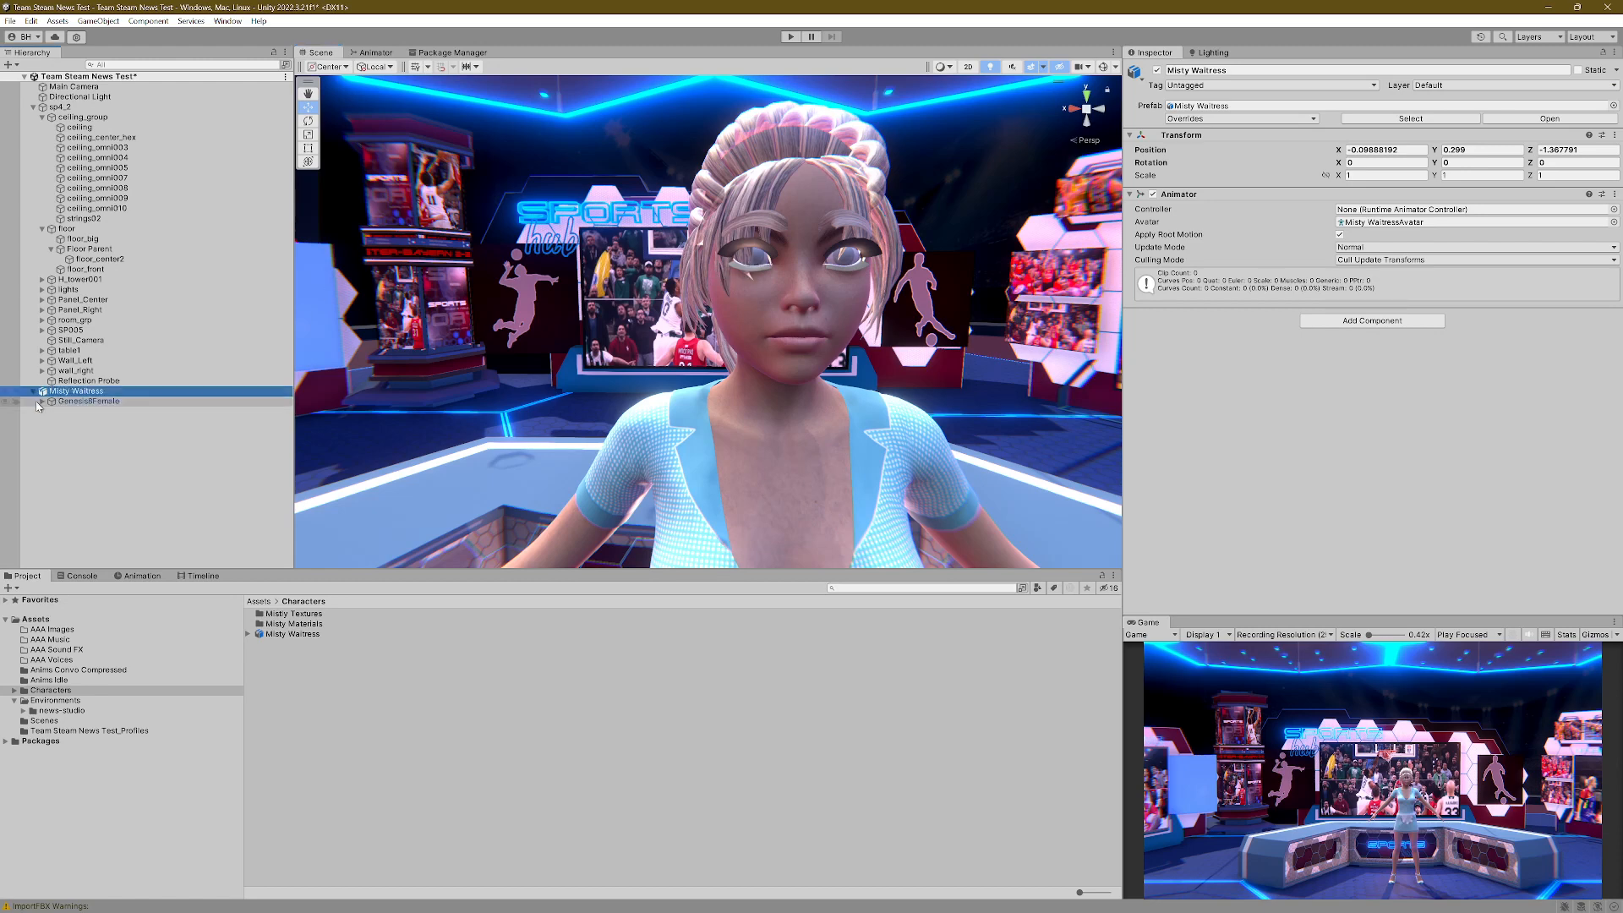
pyautogui.click(40, 402)
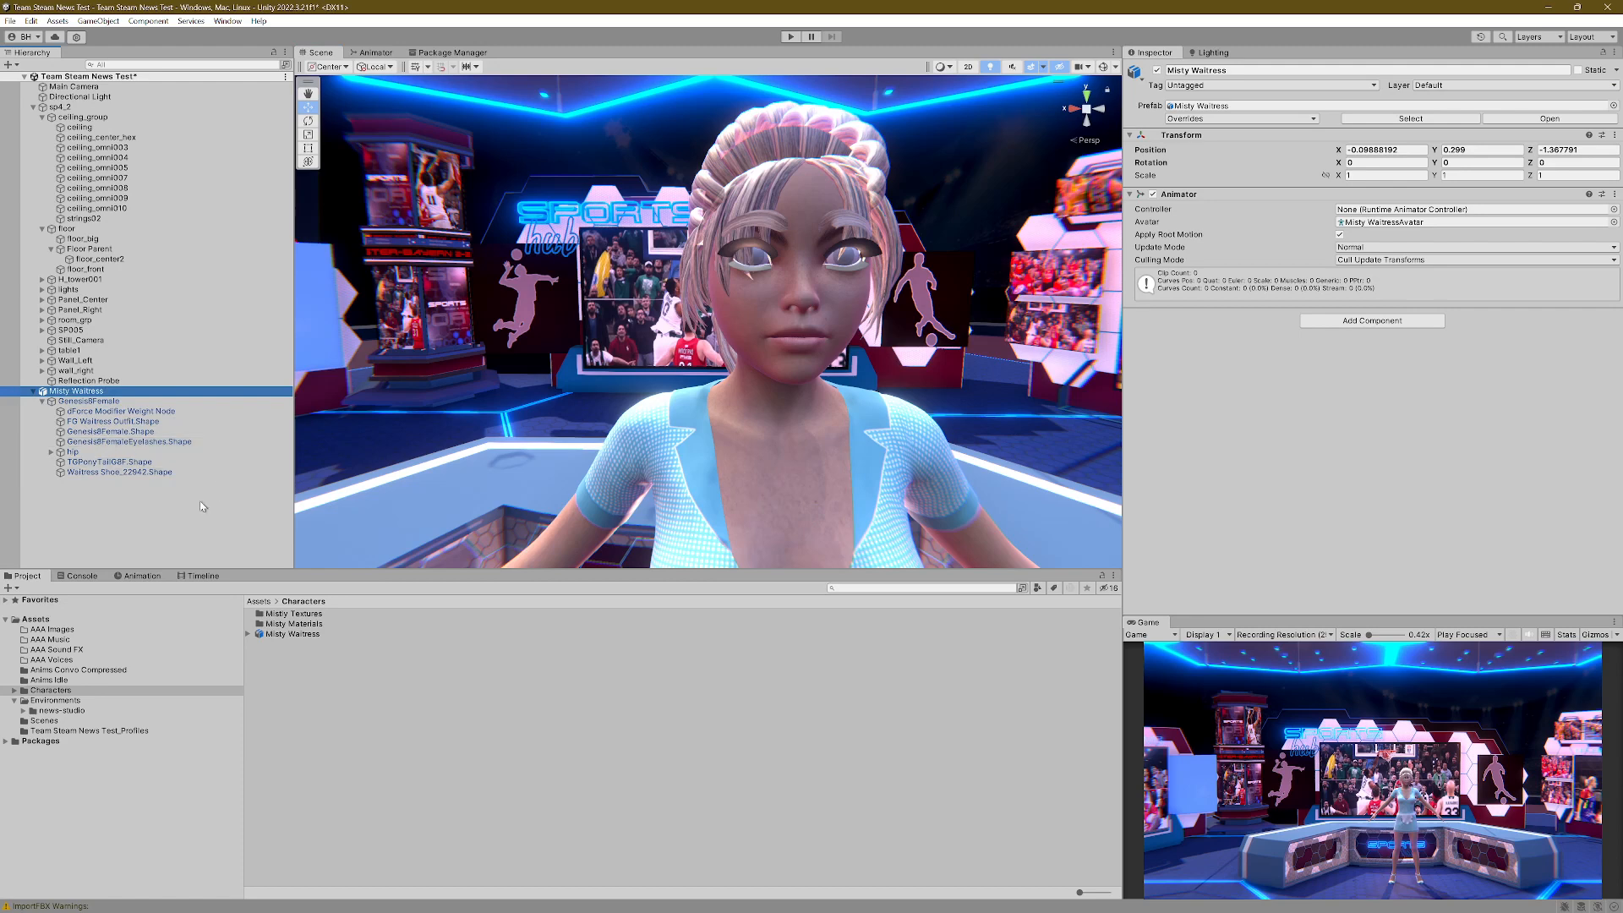
pyautogui.click(199, 442)
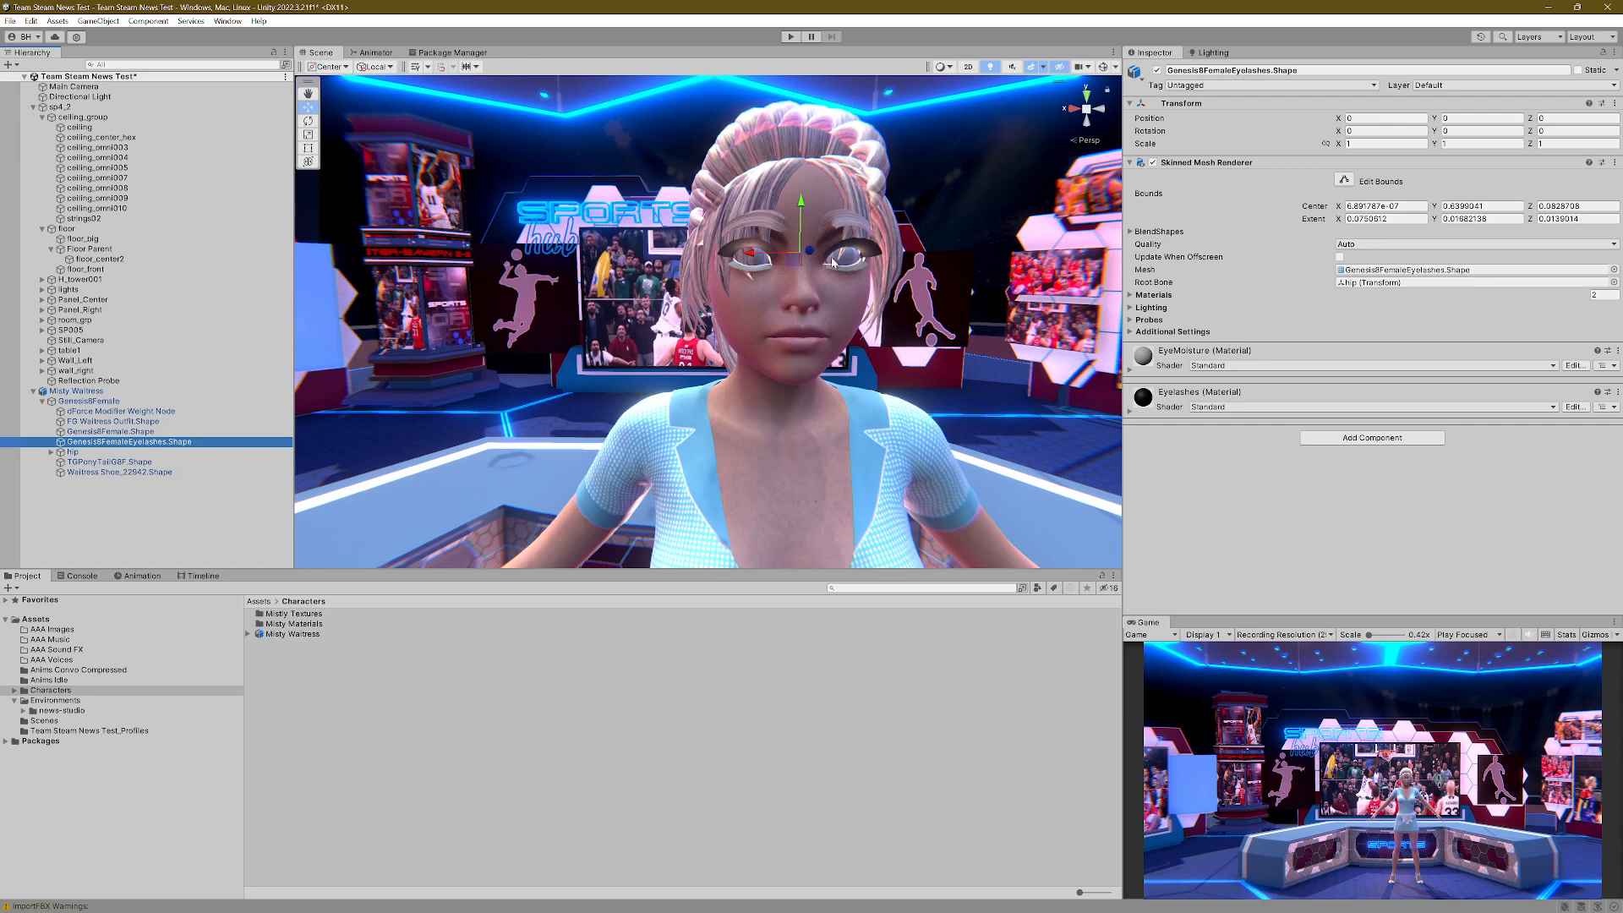
pyautogui.click(1135, 374)
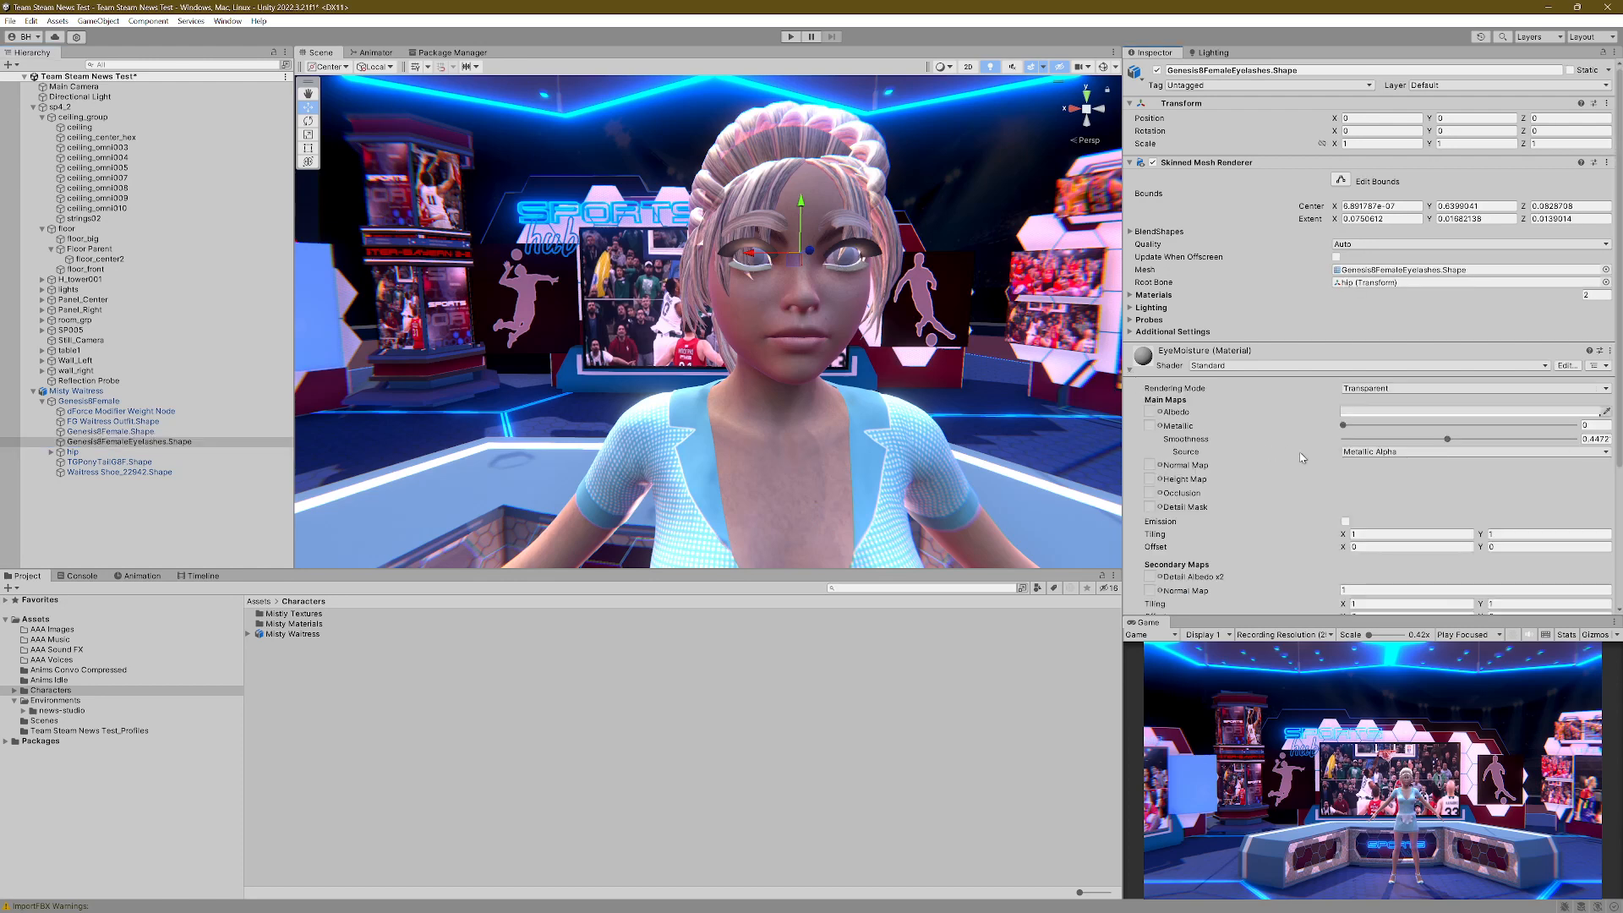
pyautogui.click(1377, 415)
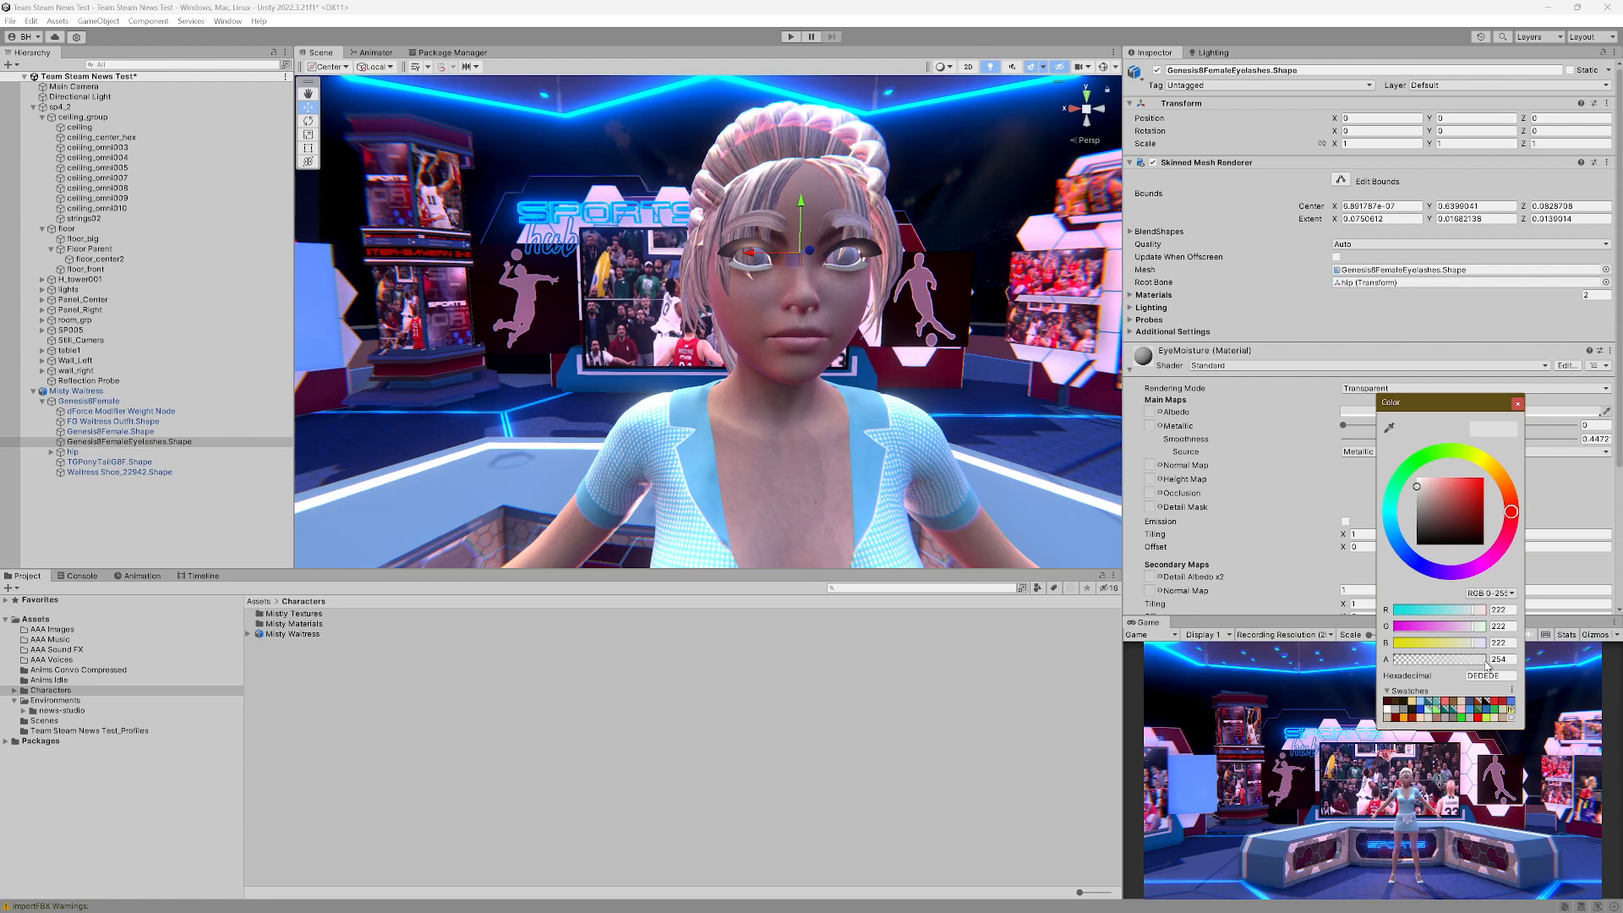
pyautogui.click(1486, 660)
pyautogui.moveTo(1423, 669); pyautogui.dragTo(1287, 631)
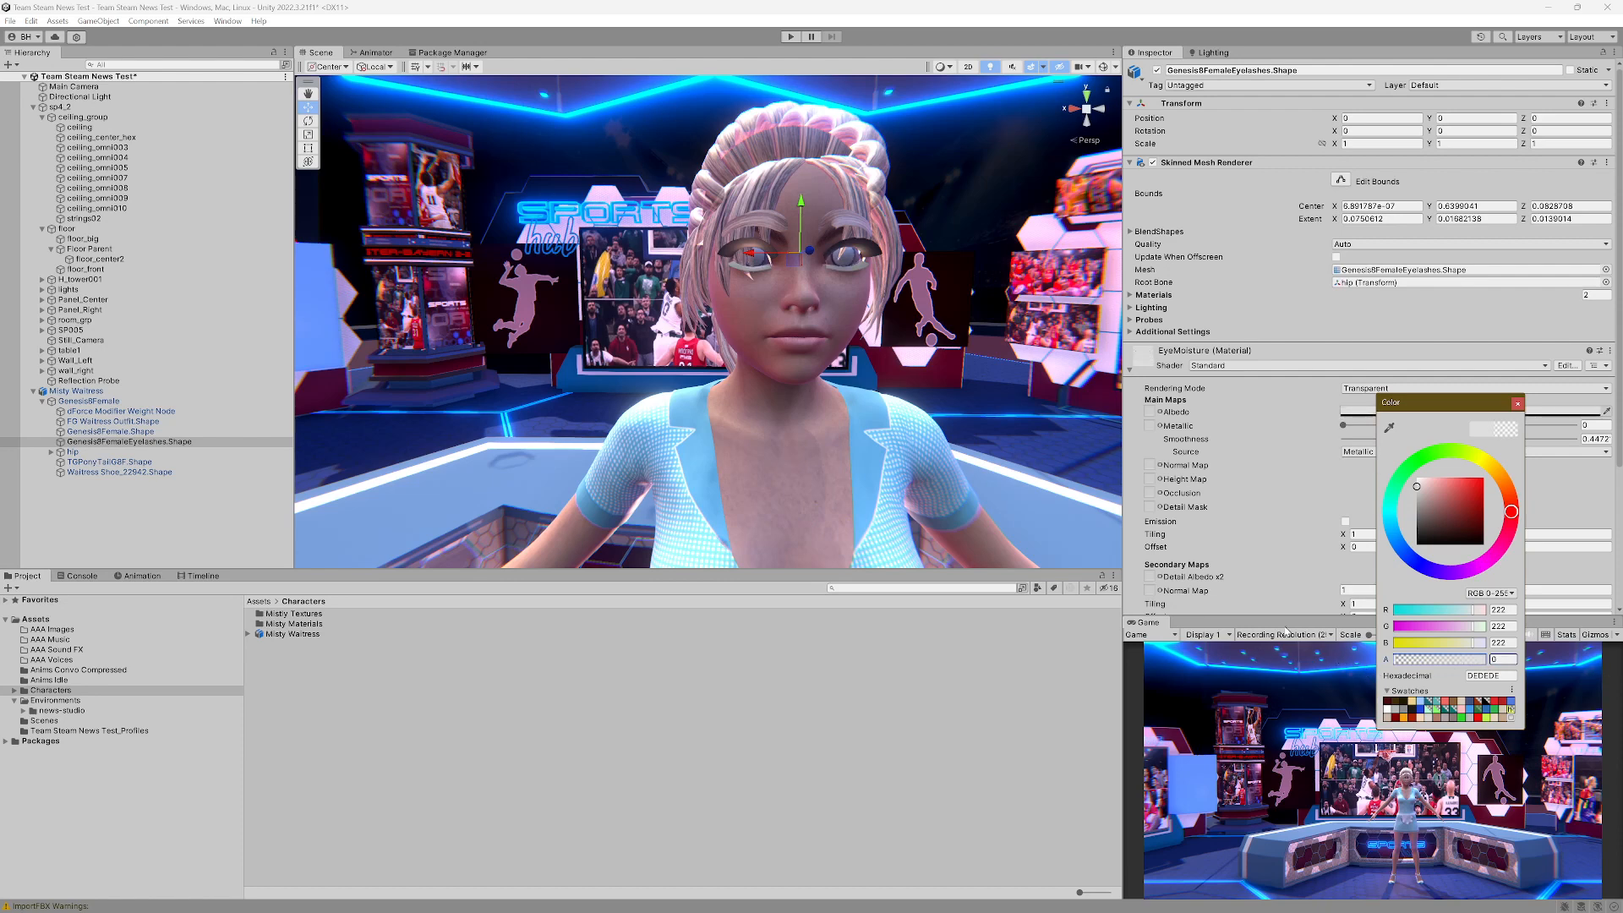
pyautogui.click(1519, 405)
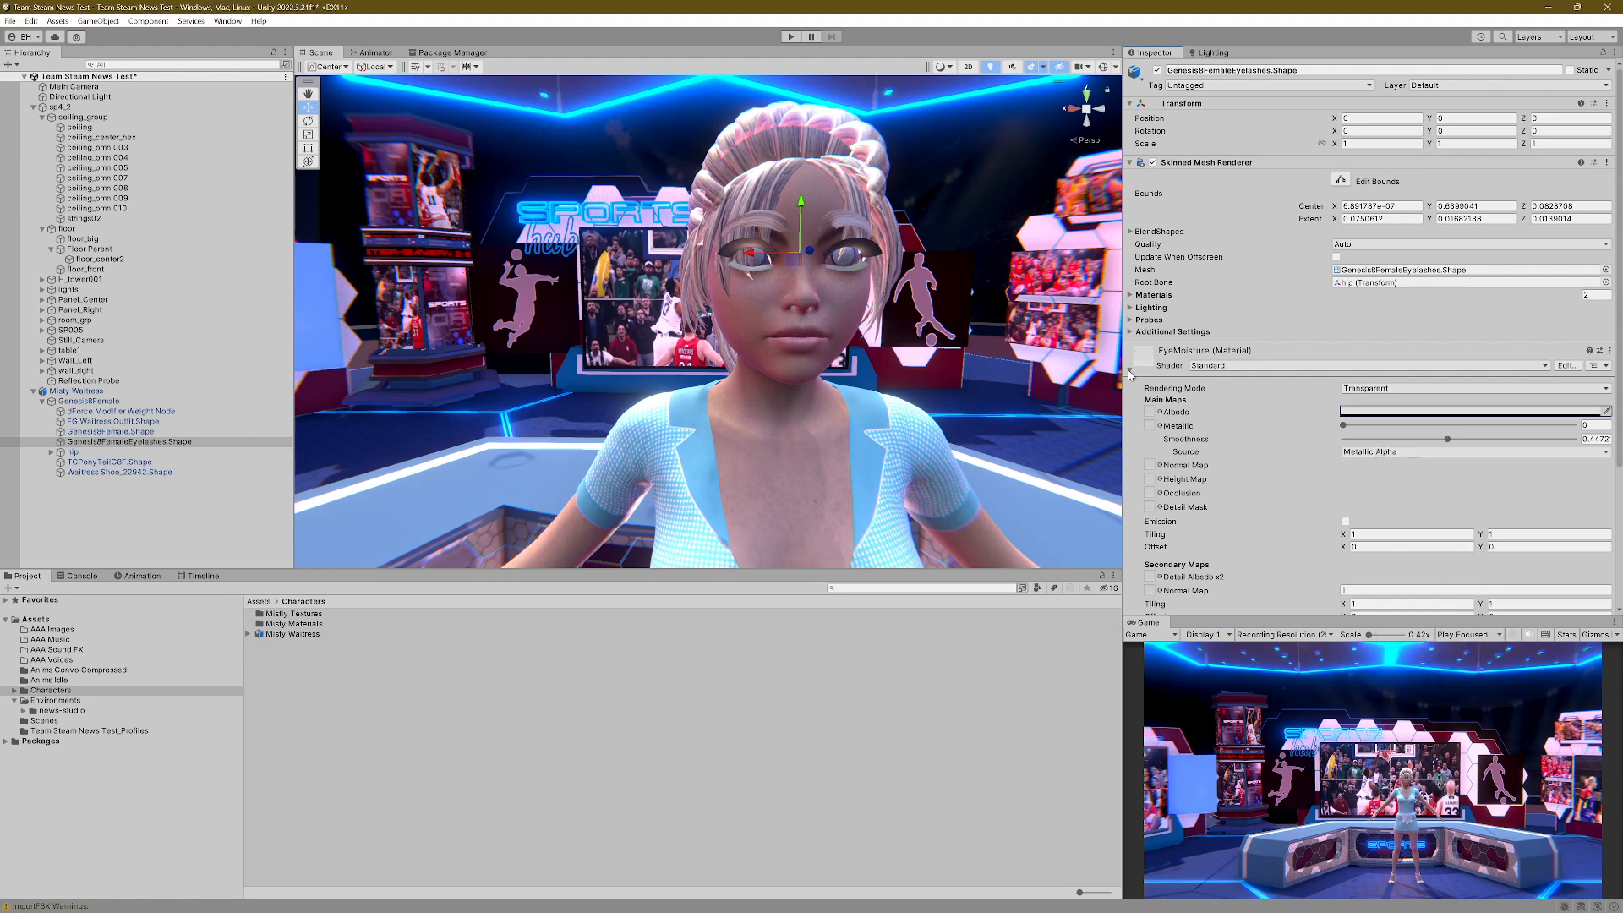
pyautogui.click(1130, 371)
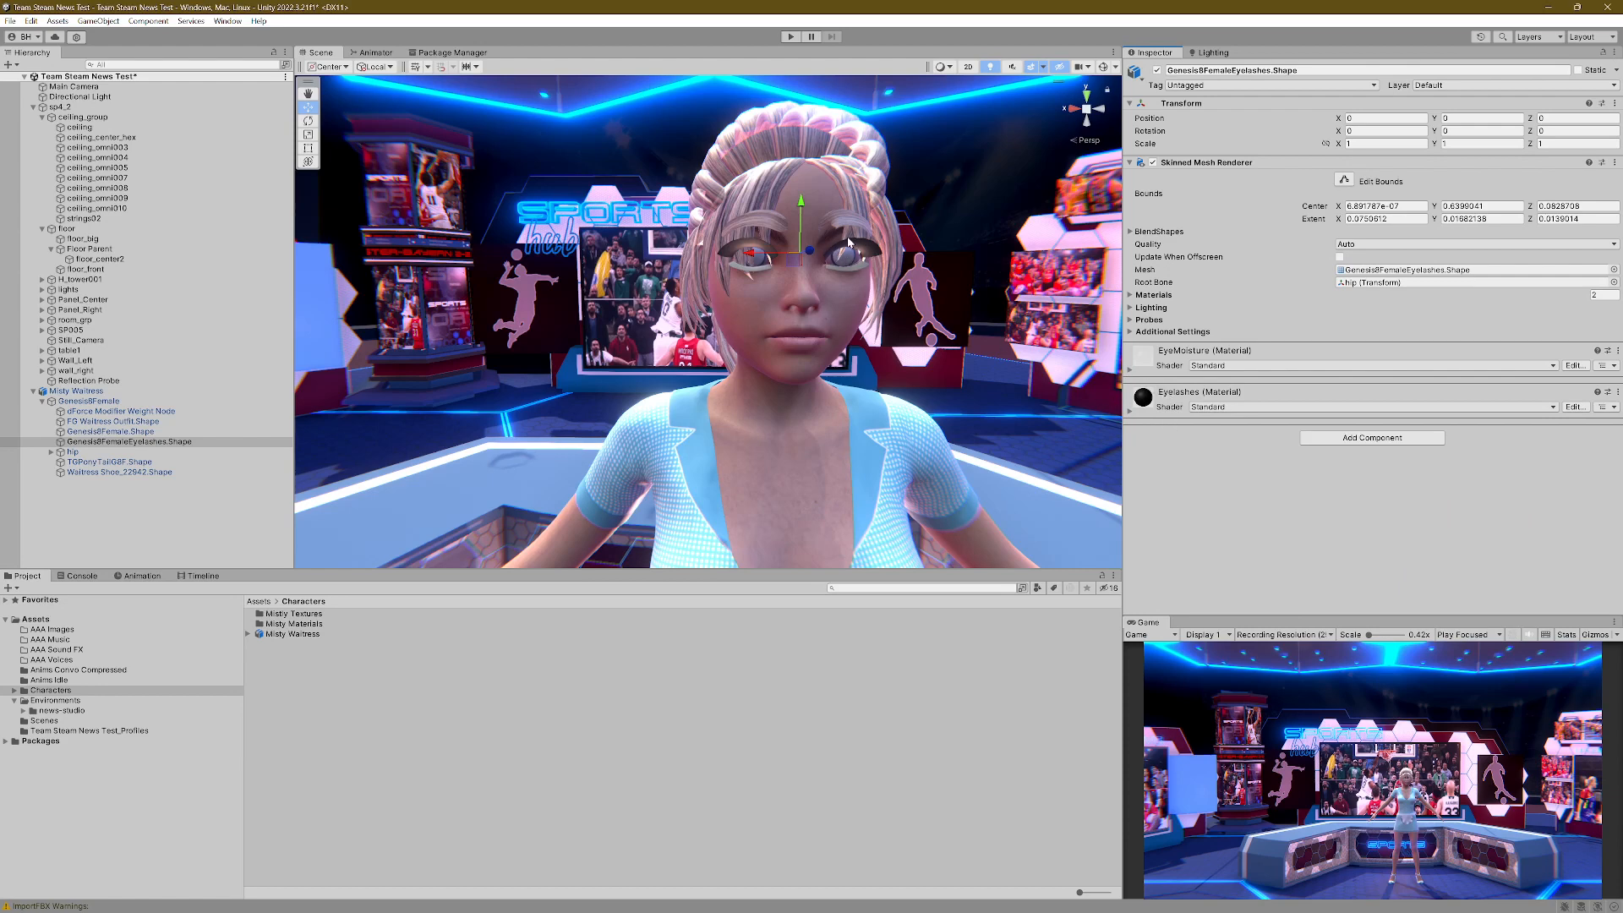
# Step: Change the rendering mode of the Eyelashes material on the same mesh to Fade
pyautogui.click(1133, 413)
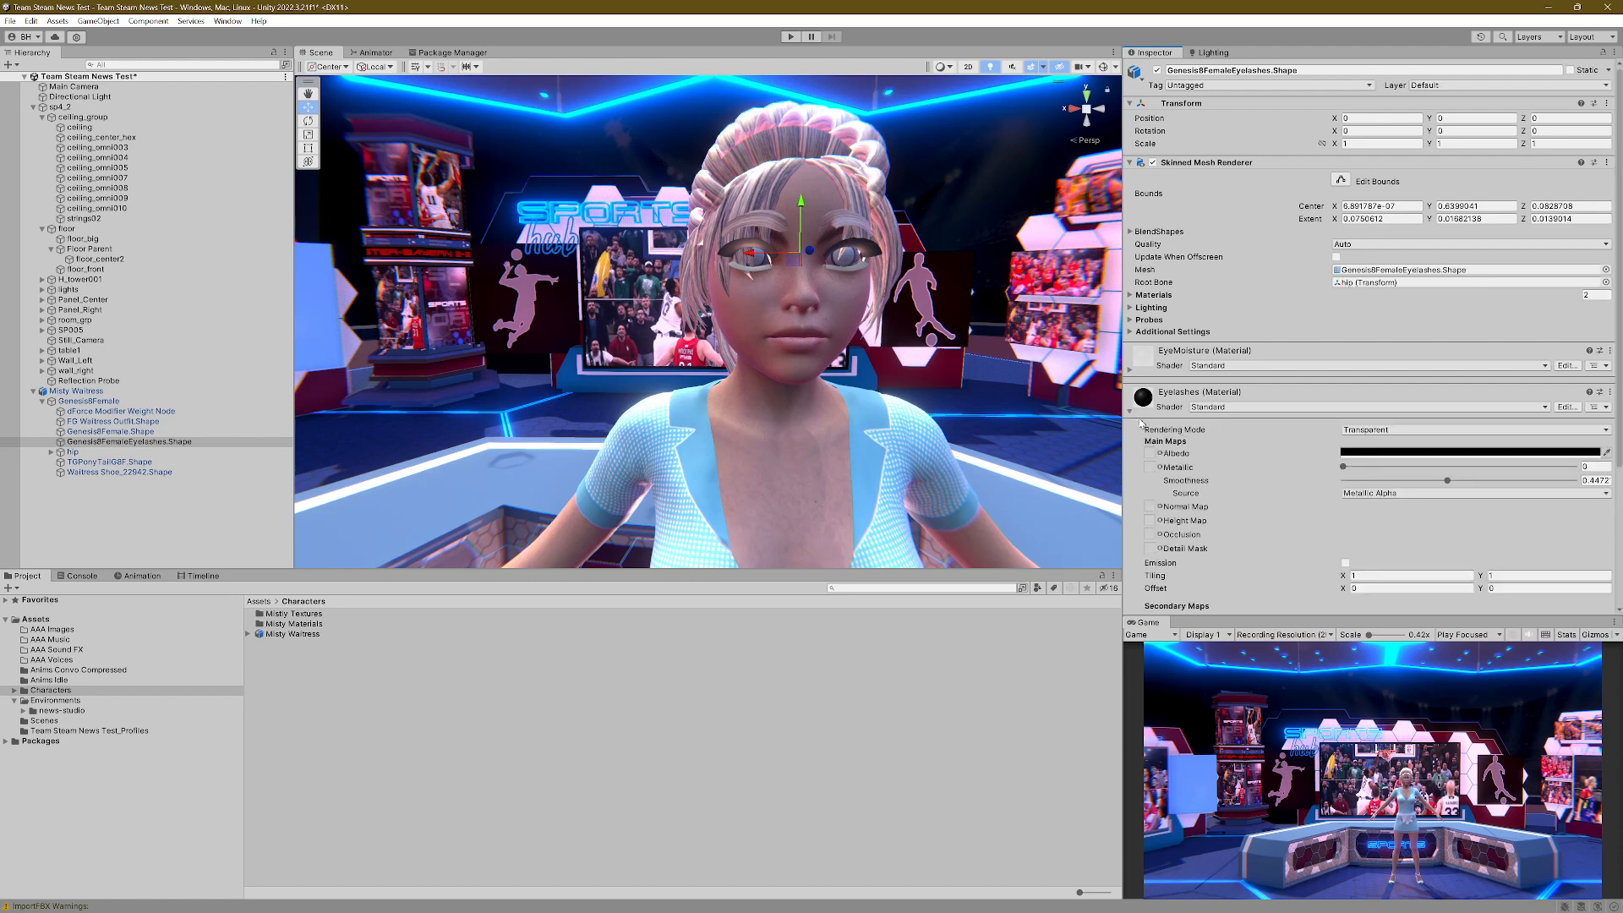
pyautogui.scroll(-4, 1261, 497)
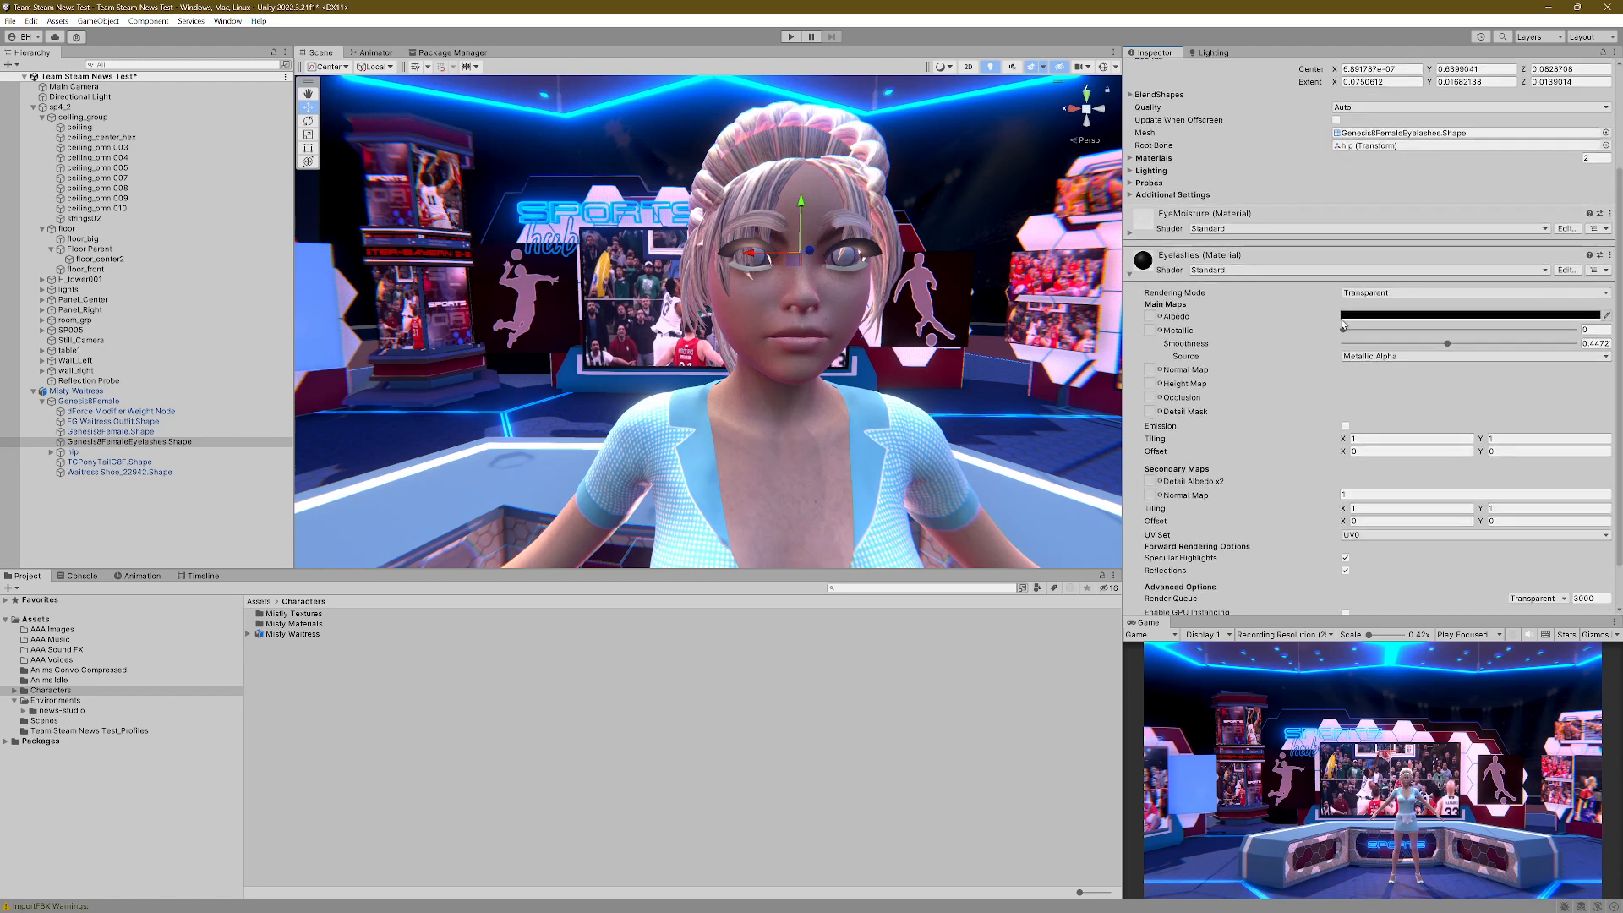
pyautogui.click(1369, 294)
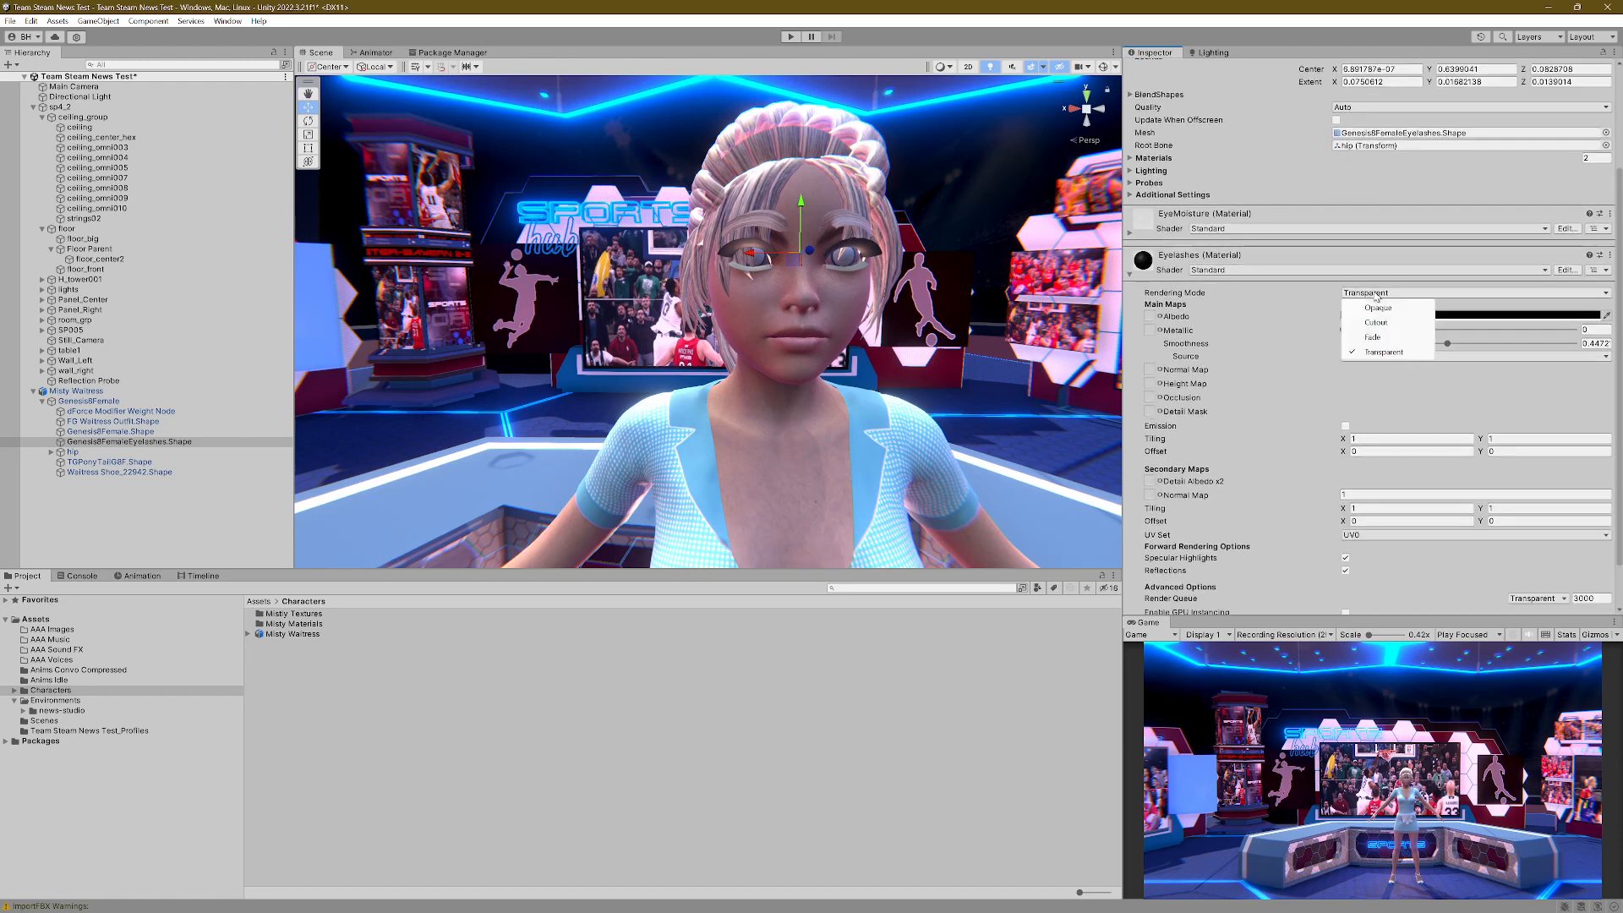
pyautogui.click(1373, 337)
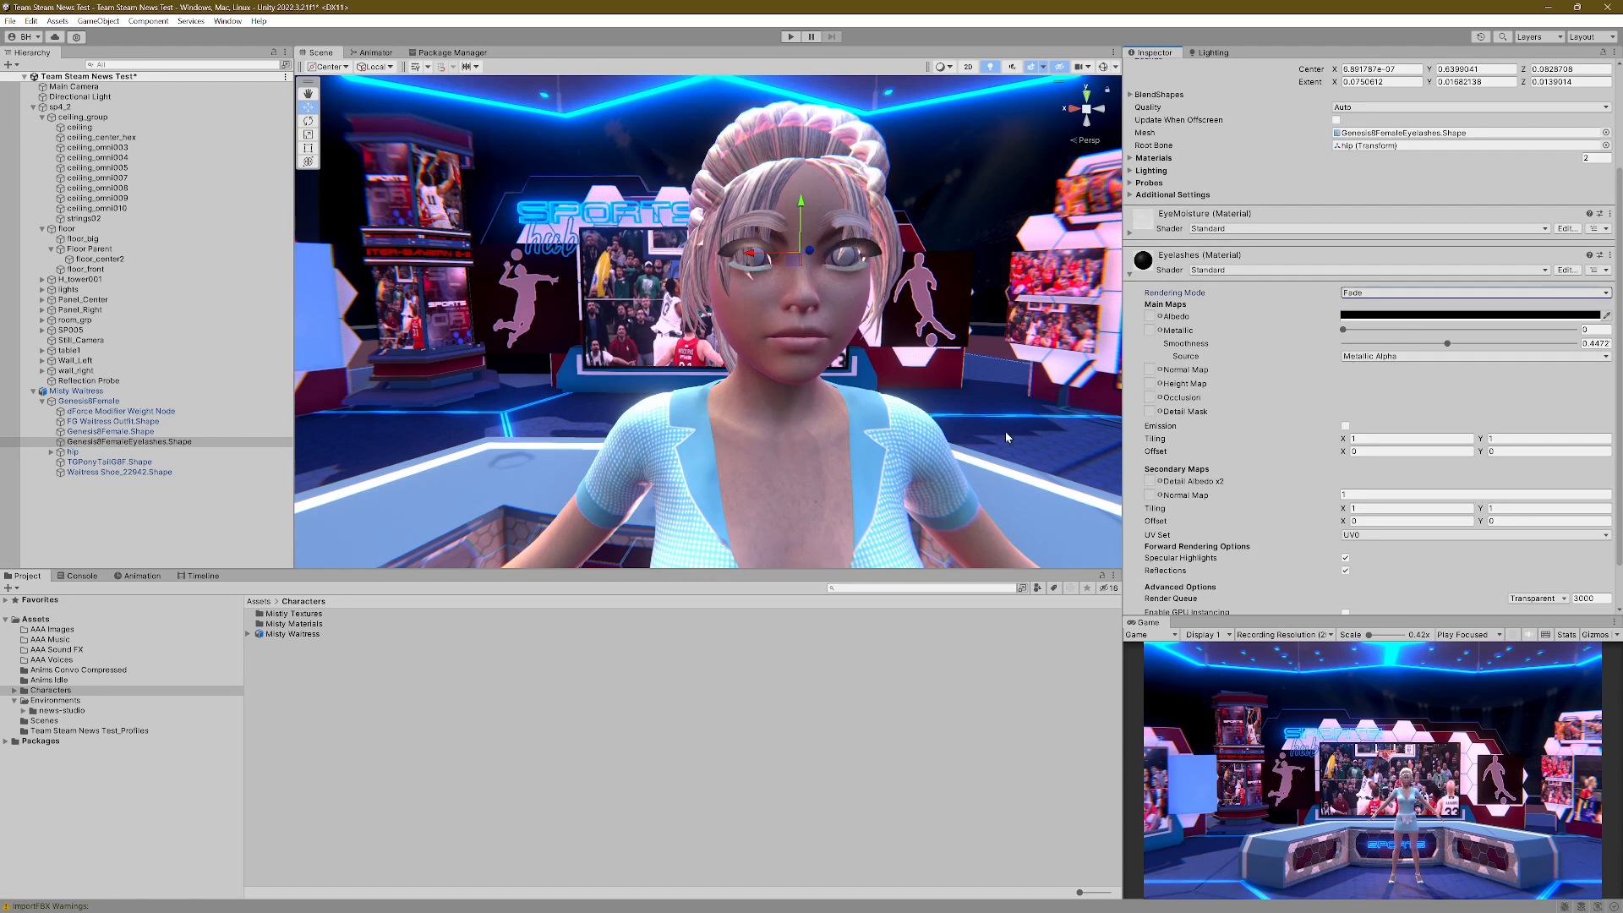
# Step: Enable Alpha Is Transparency on the River Lashes texture from Mistly Textures, set its alpha source to From Gray Scale, and apply the import settings
pyautogui.click(14, 690)
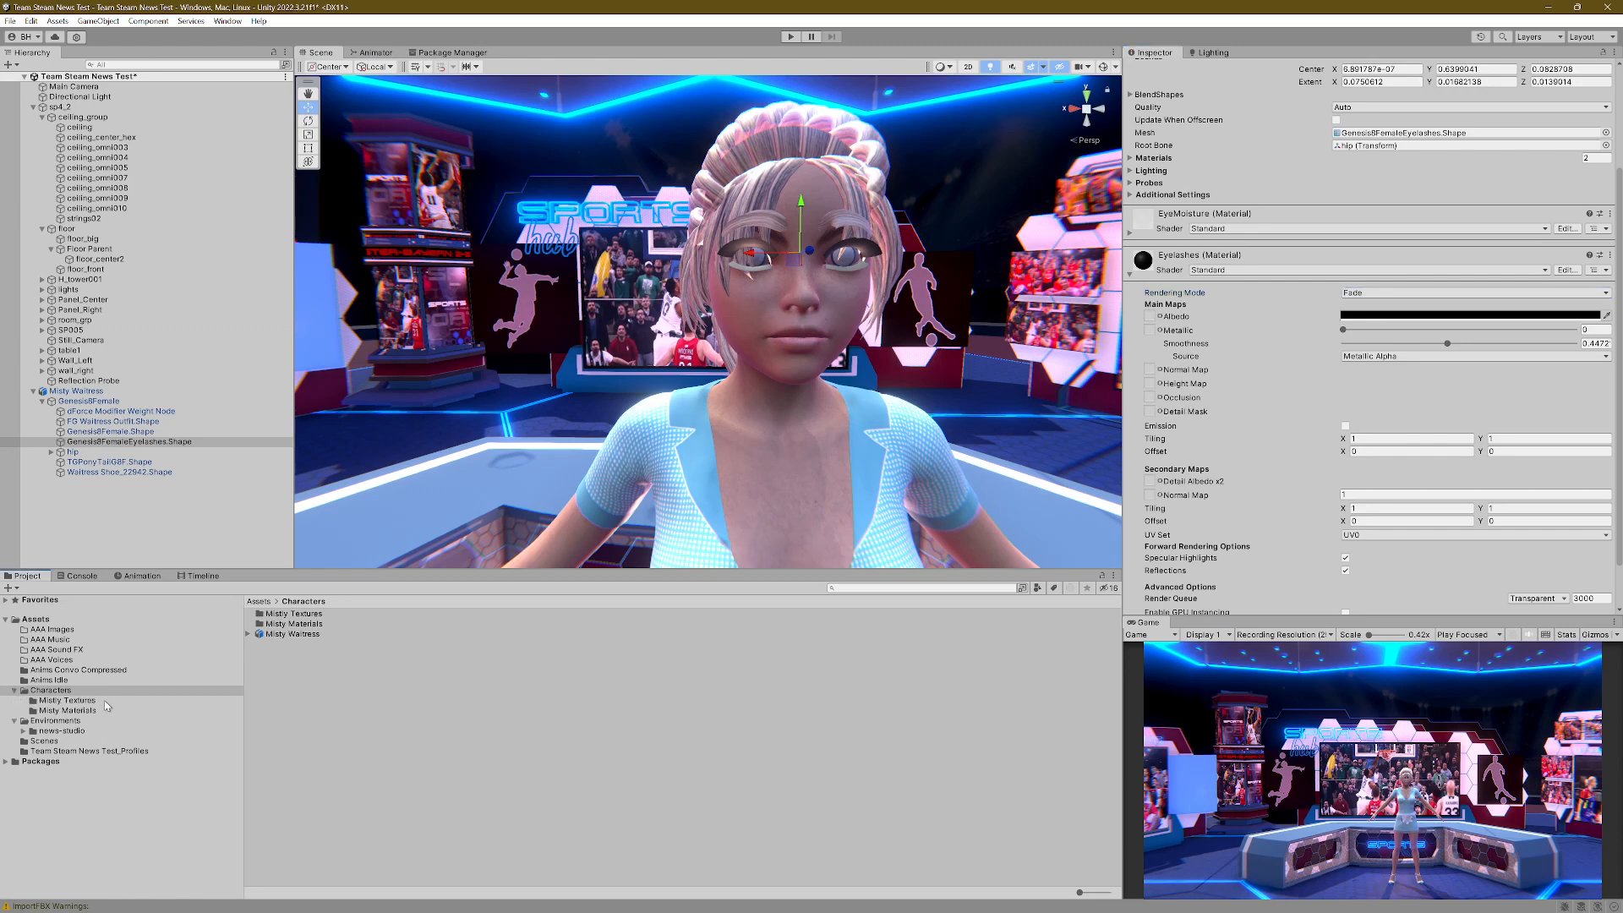
pyautogui.click(68, 701)
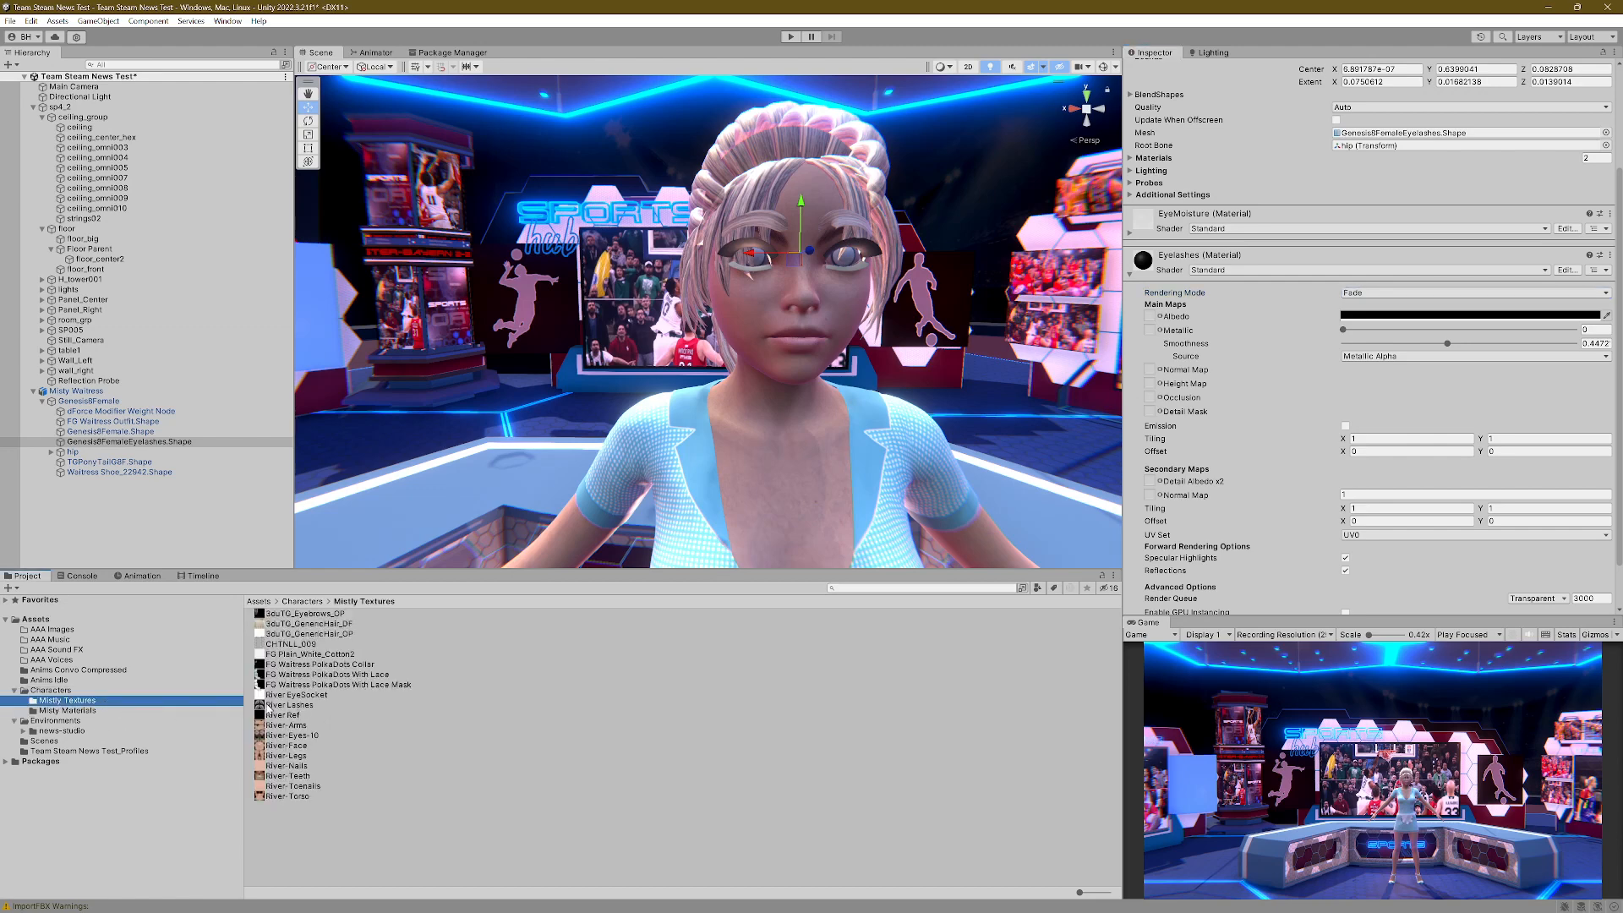
pyautogui.click(293, 706)
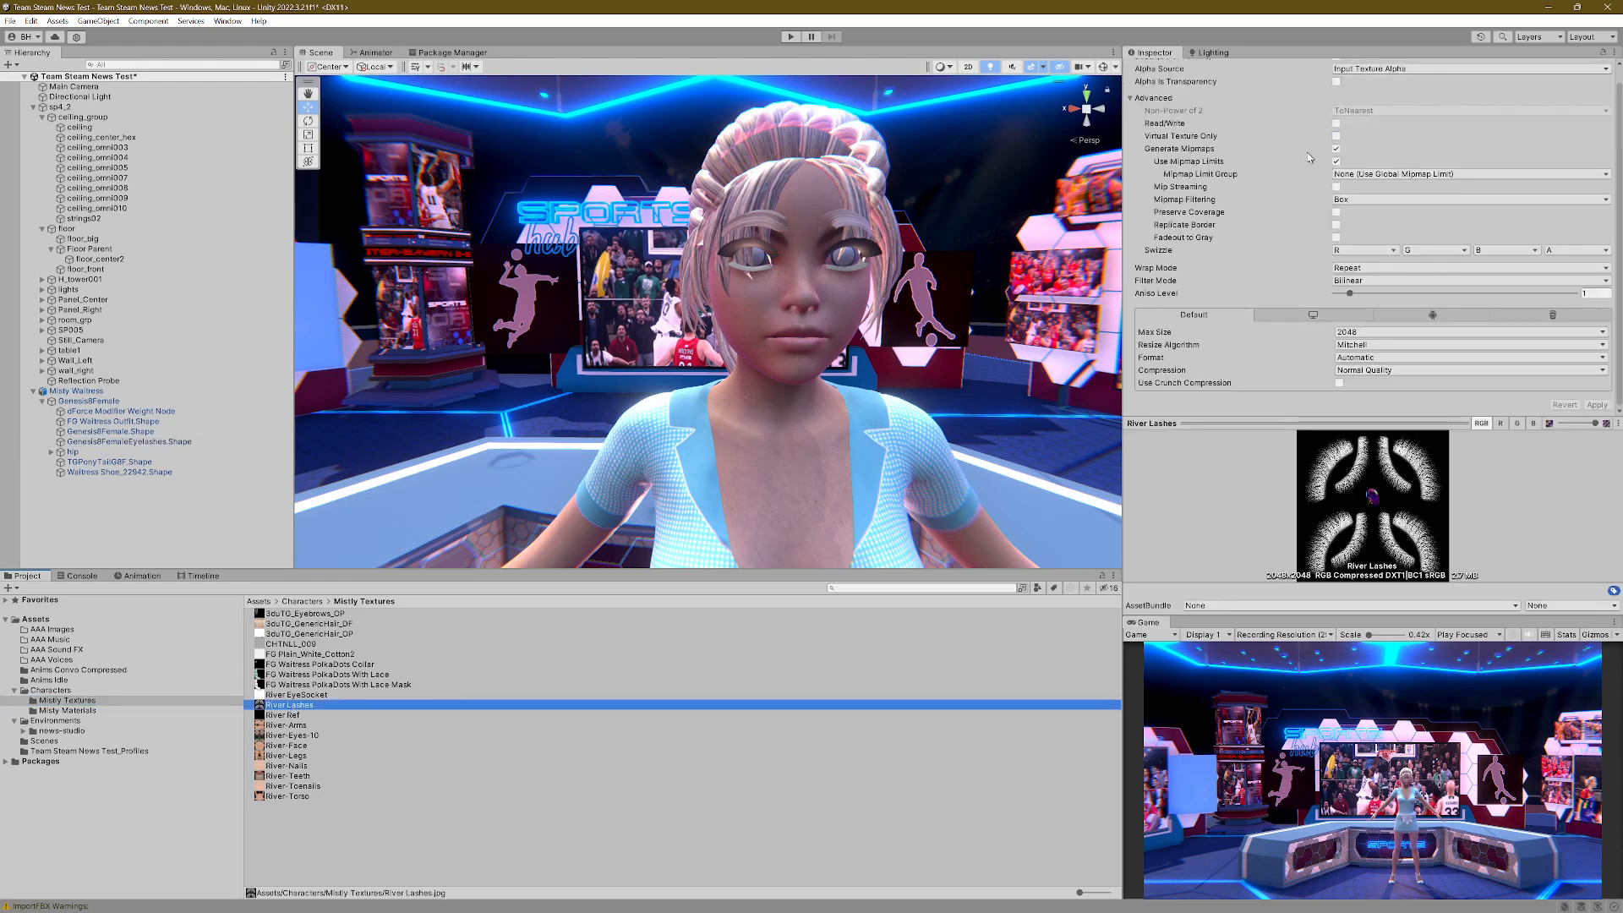
pyautogui.scroll(1, 1312, 160)
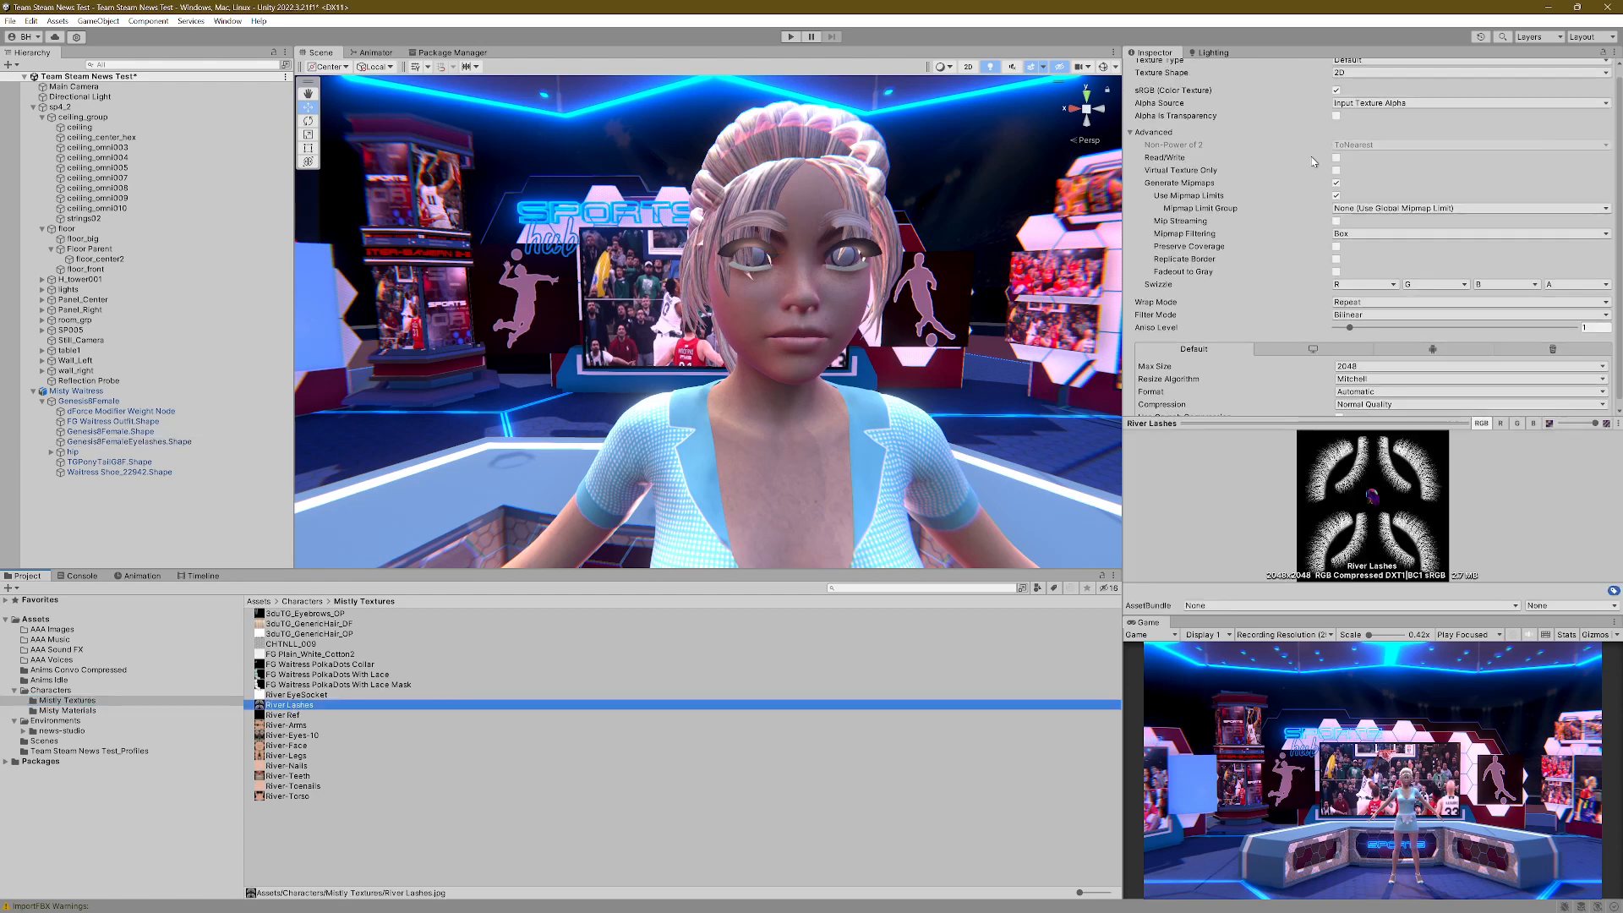
pyautogui.click(1336, 117)
pyautogui.click(1367, 103)
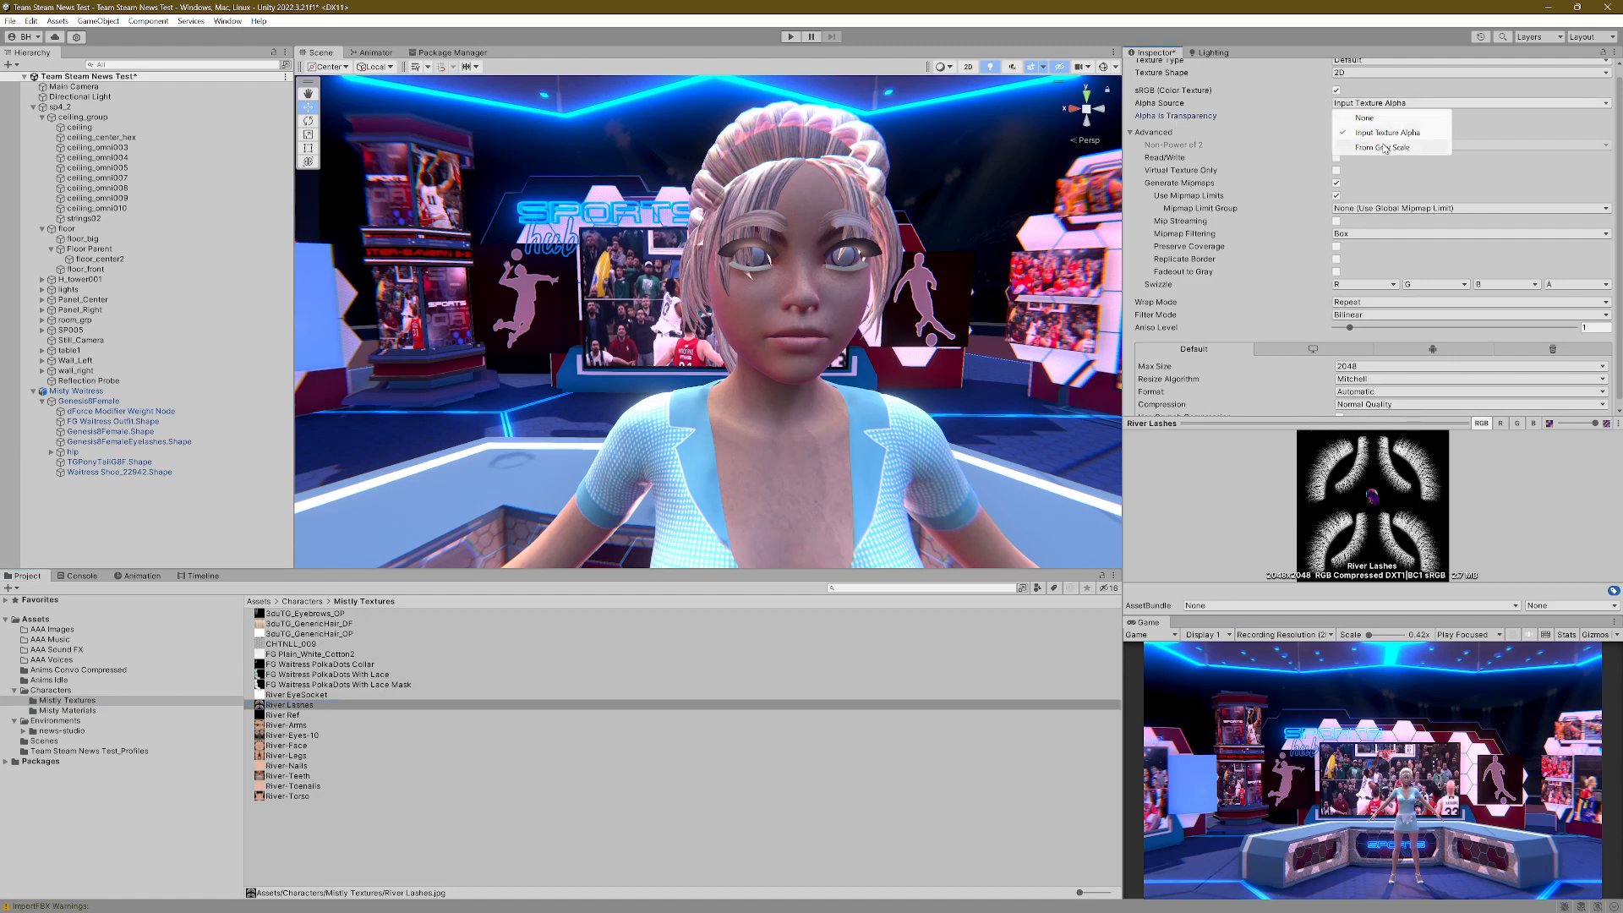
pyautogui.click(1386, 145)
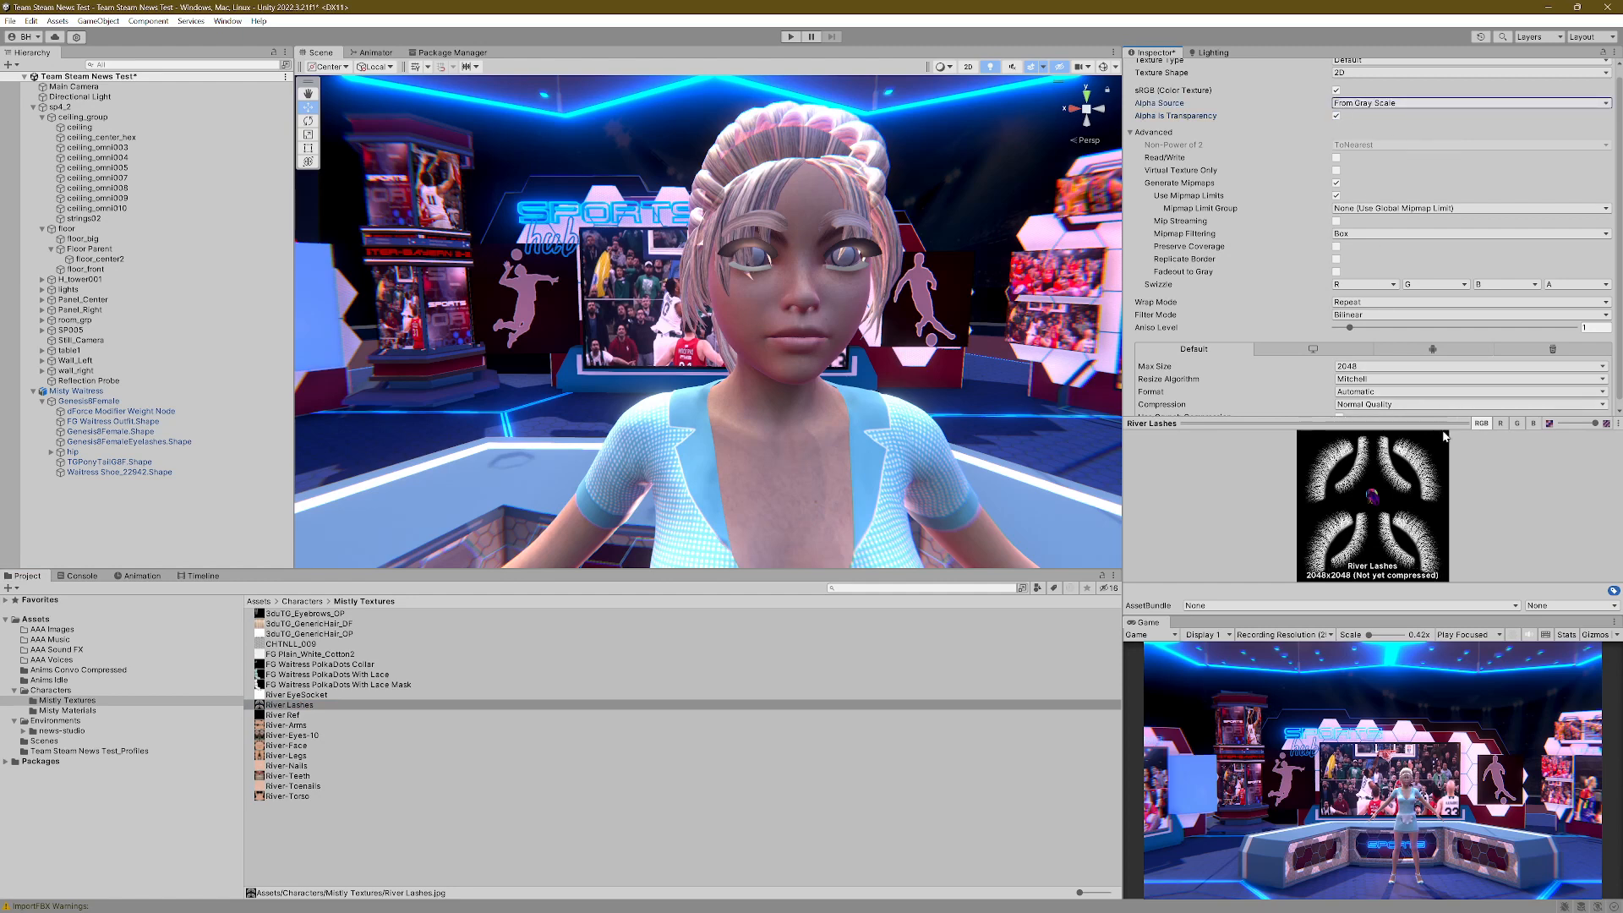
pyautogui.scroll(-1, 1467, 259)
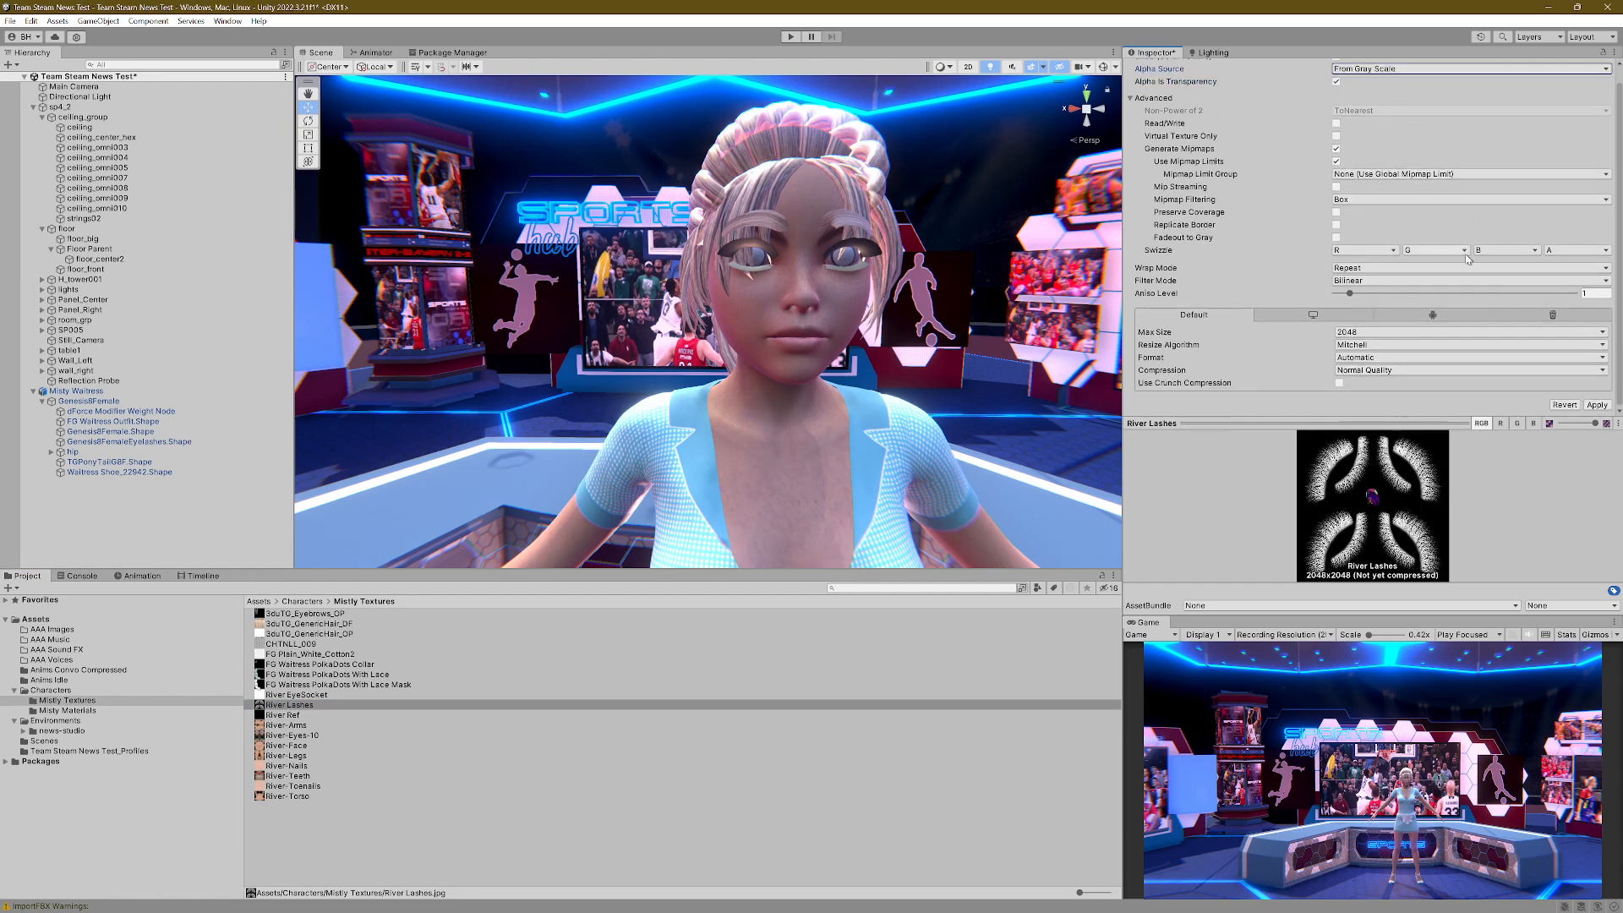
pyautogui.click(1595, 405)
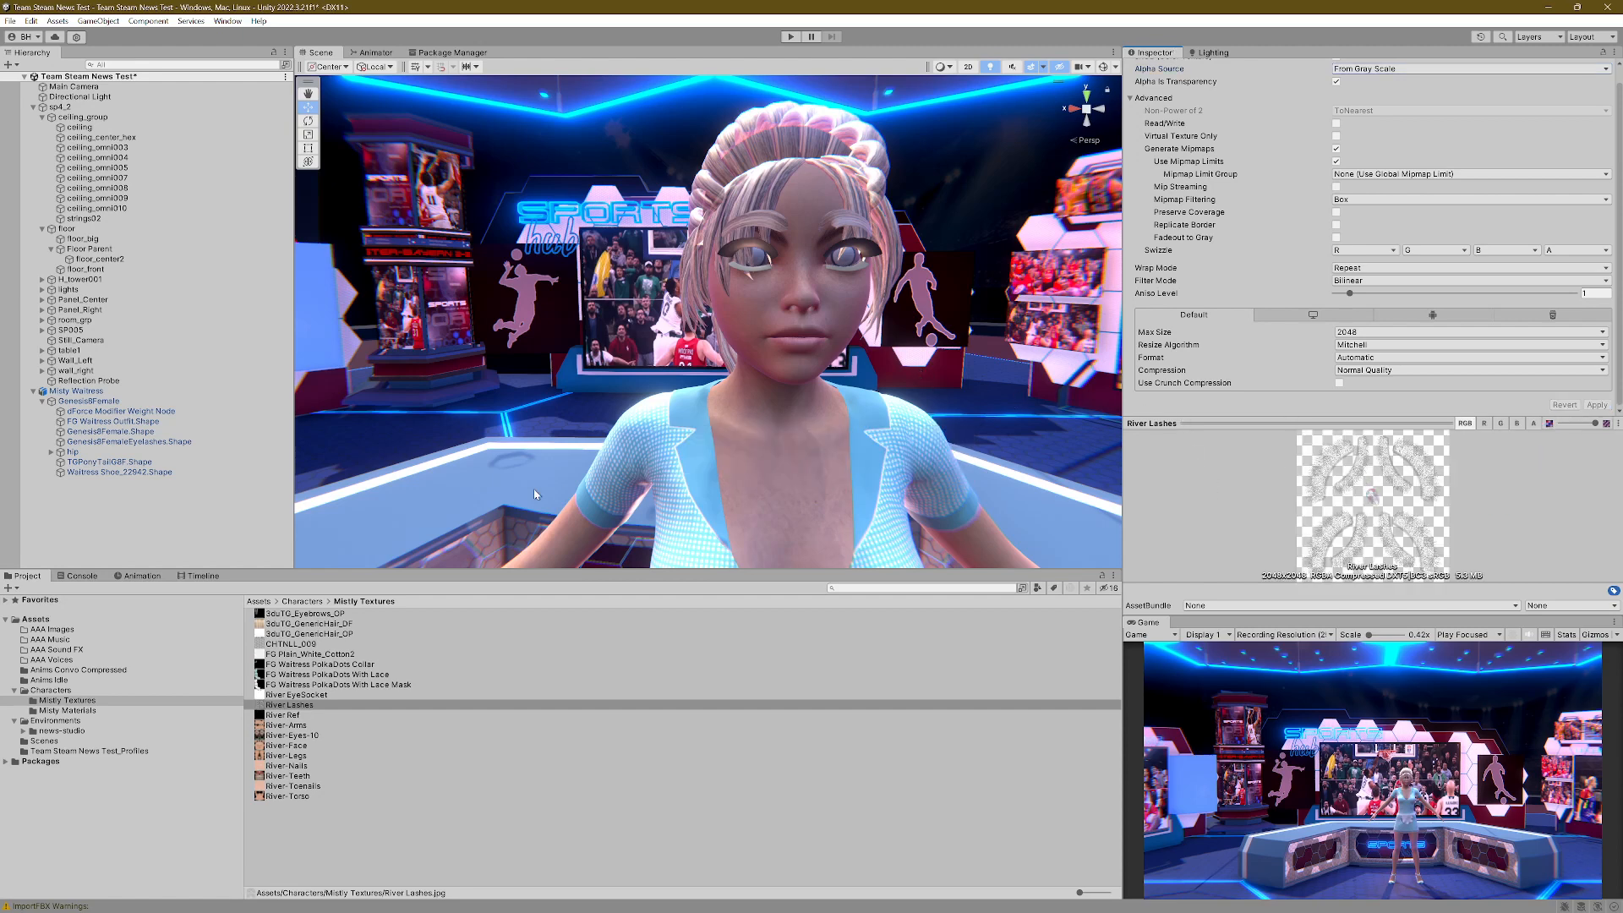
# Step: Assign the River Lashes texture as the albedo map of the Eyelashes material on Genesis8FemaleEyelashes.Shape and inspect the lashes up close
pyautogui.click(144, 443)
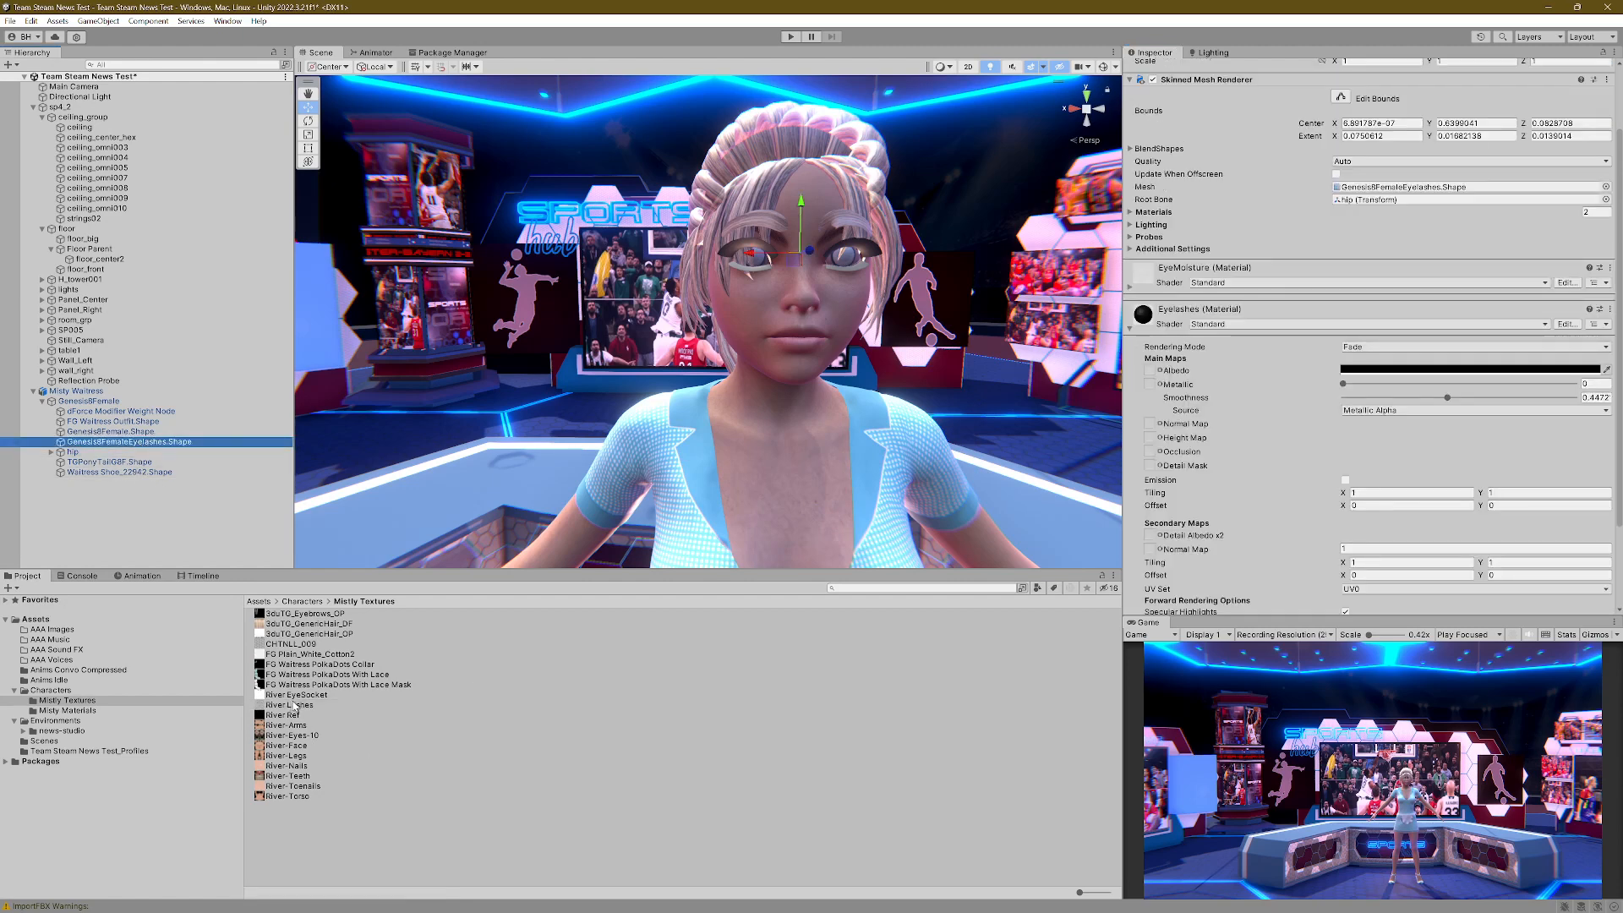
pyautogui.moveTo(296, 704); pyautogui.dragTo(1151, 370)
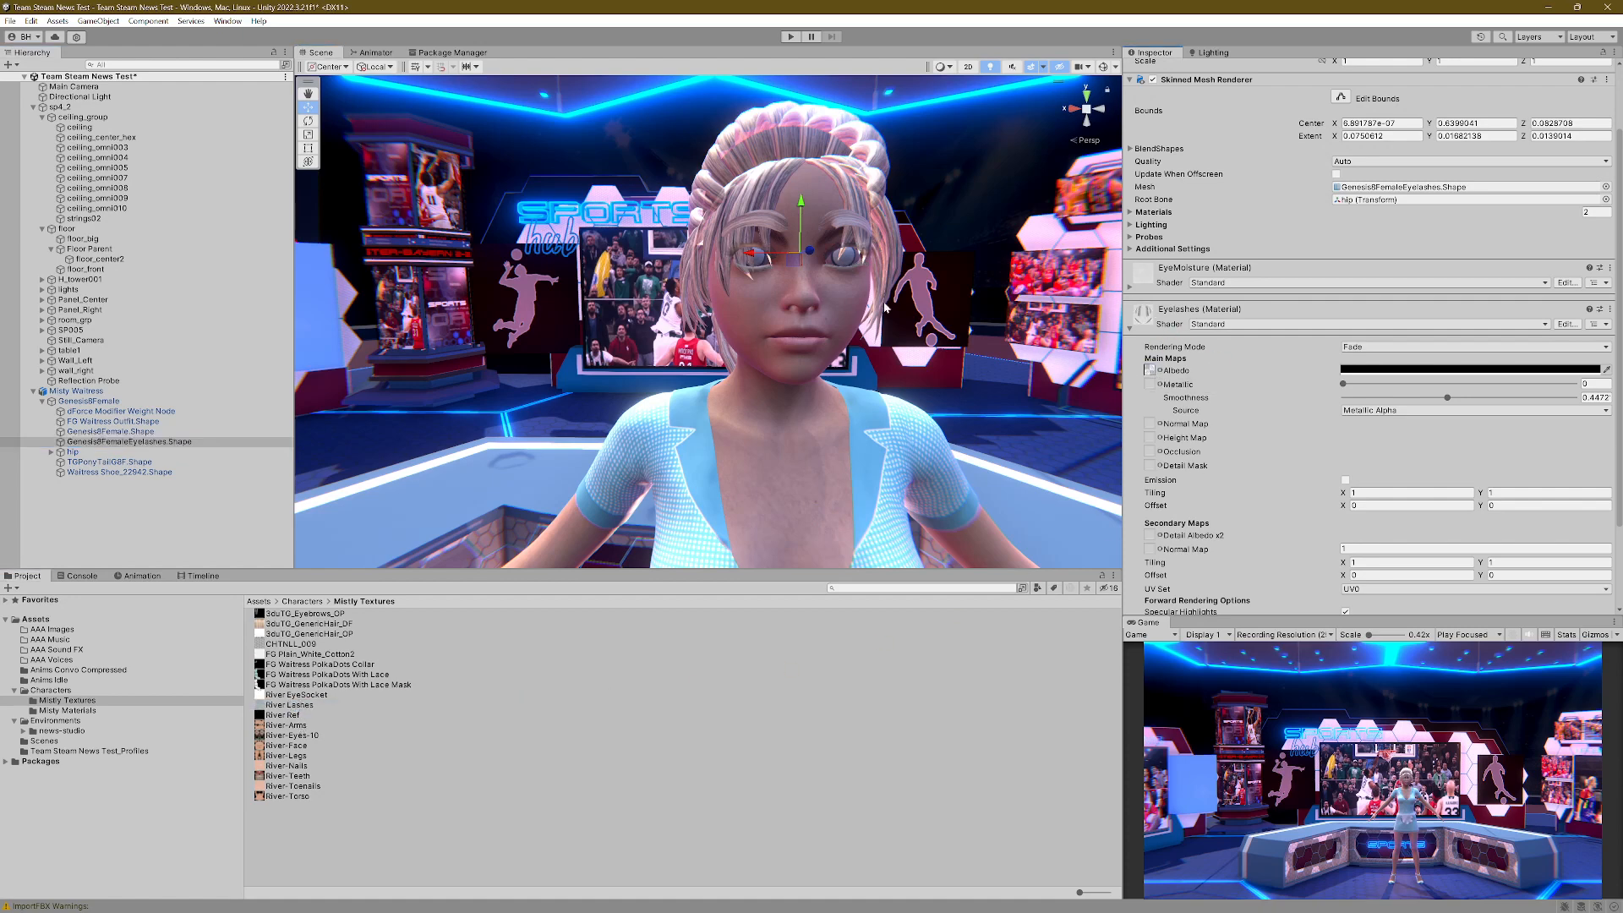
pyautogui.scroll(3, 885, 309)
pyautogui.scroll(-3, 887, 306)
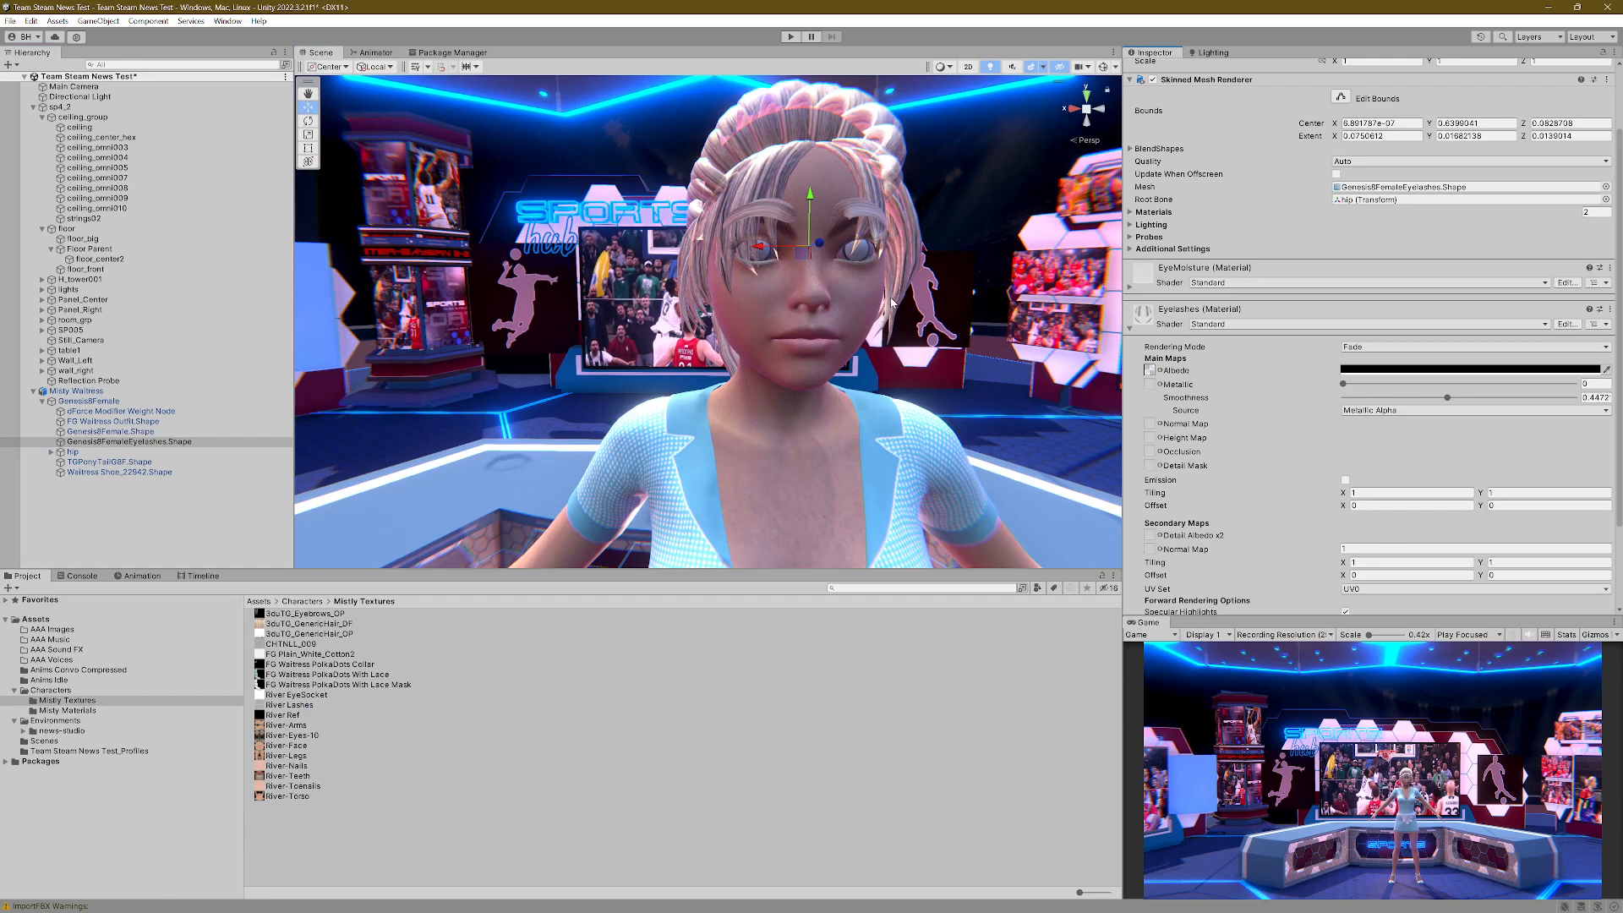
pyautogui.scroll(2, 892, 300)
pyautogui.scroll(2, 896, 287)
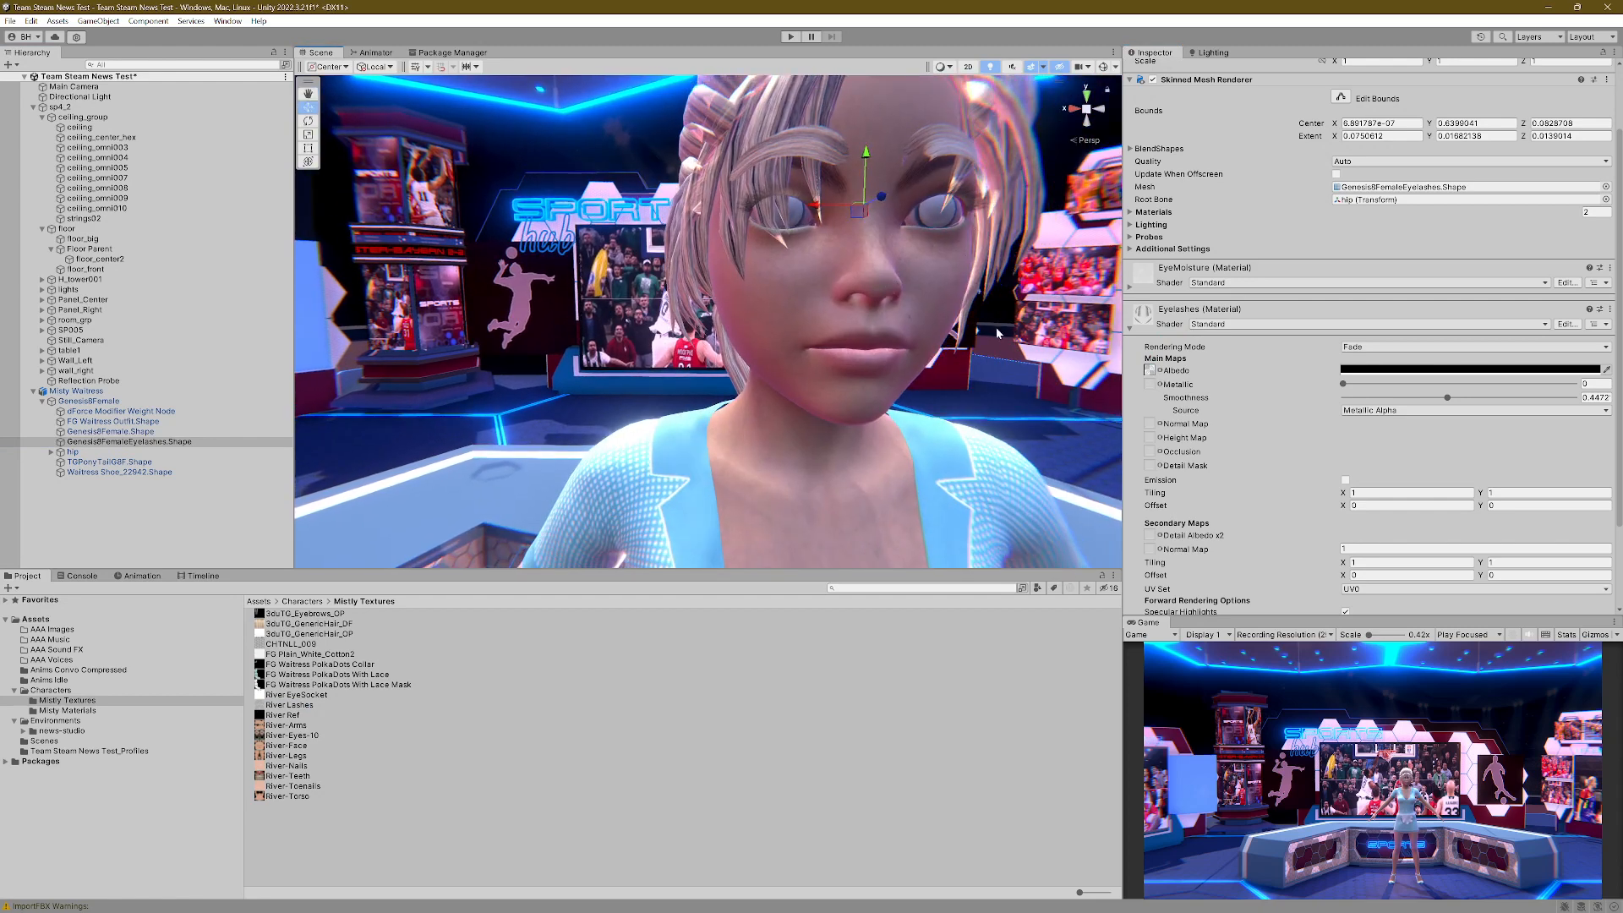
# Step: Check the Eyelashes material's albedo colour, keeping it pure black, and collapse the material's settings
pyautogui.click(1358, 374)
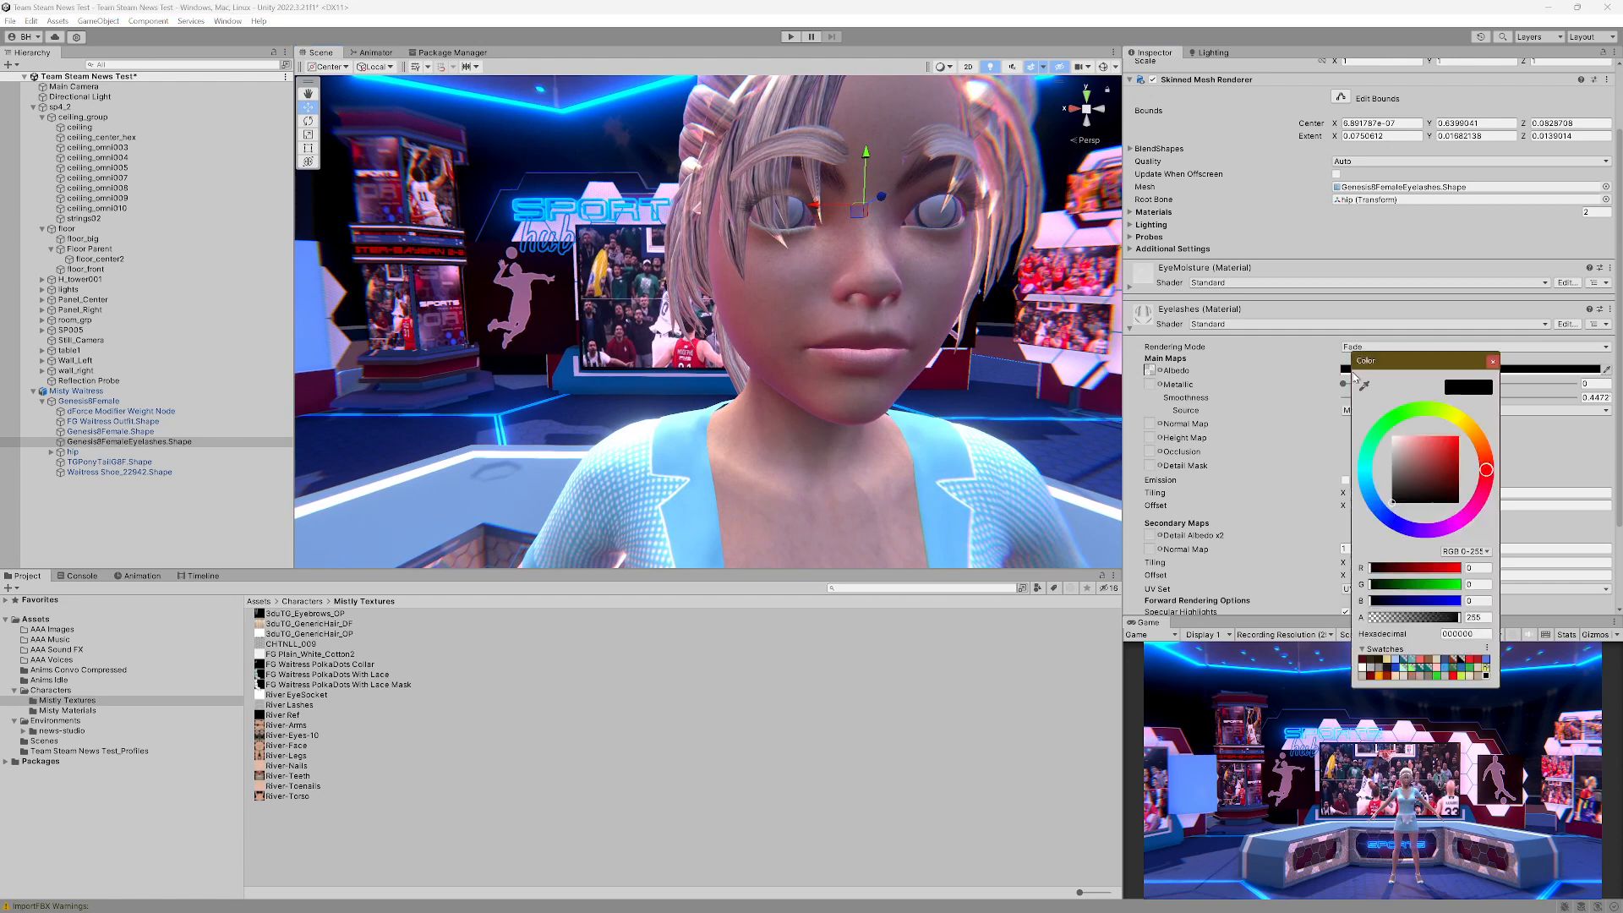
pyautogui.moveTo(1421, 474); pyautogui.dragTo(1371, 527)
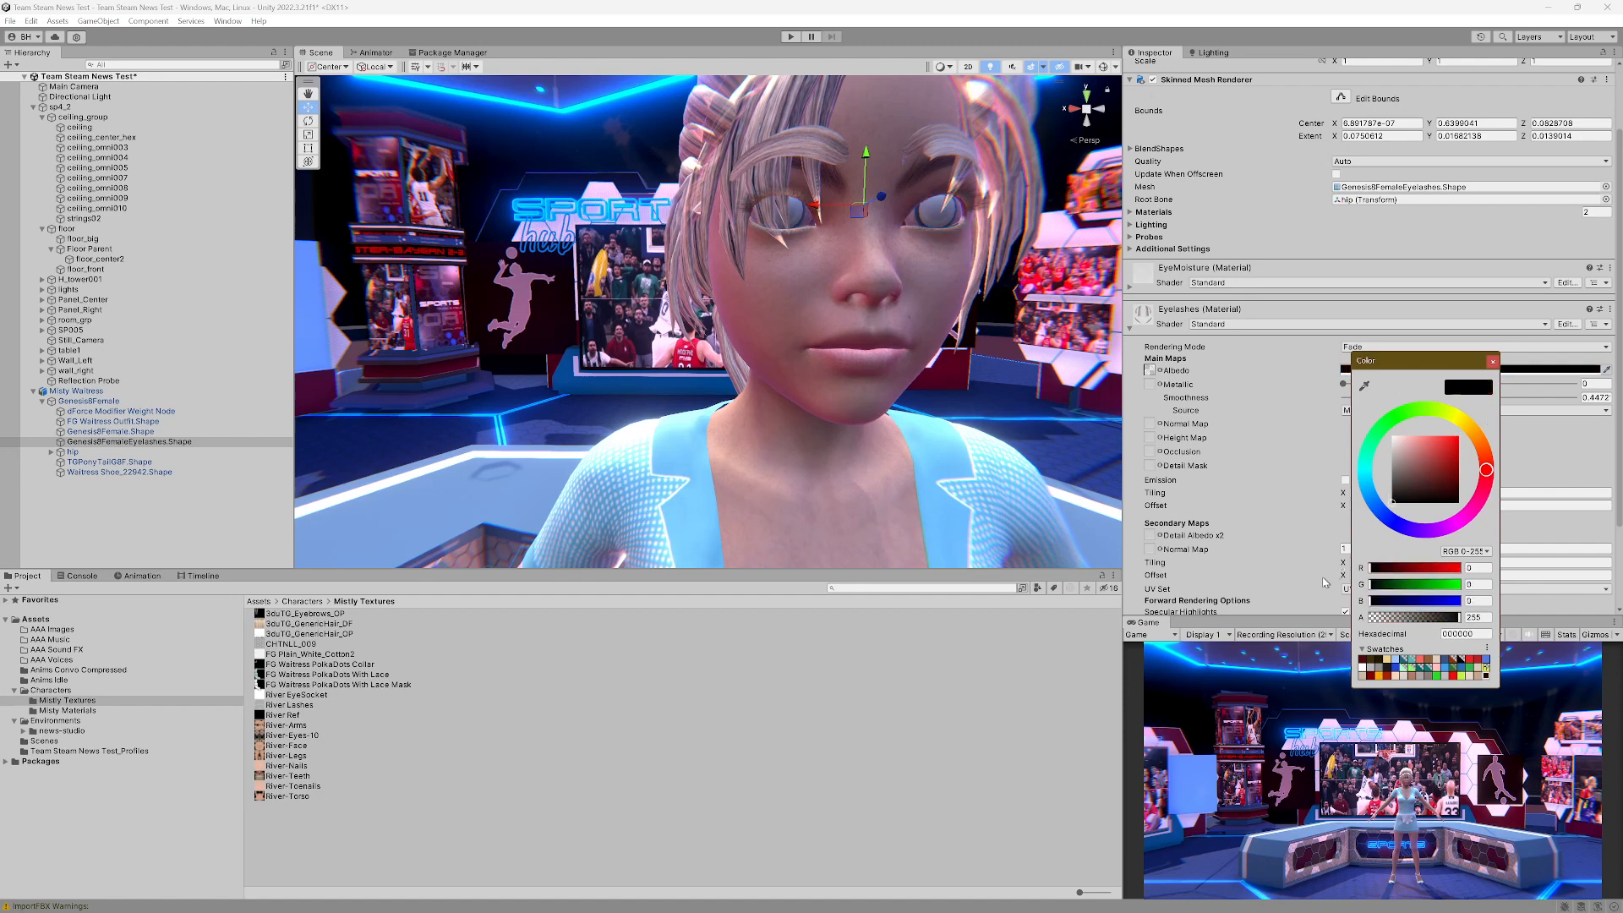
pyautogui.click(1493, 361)
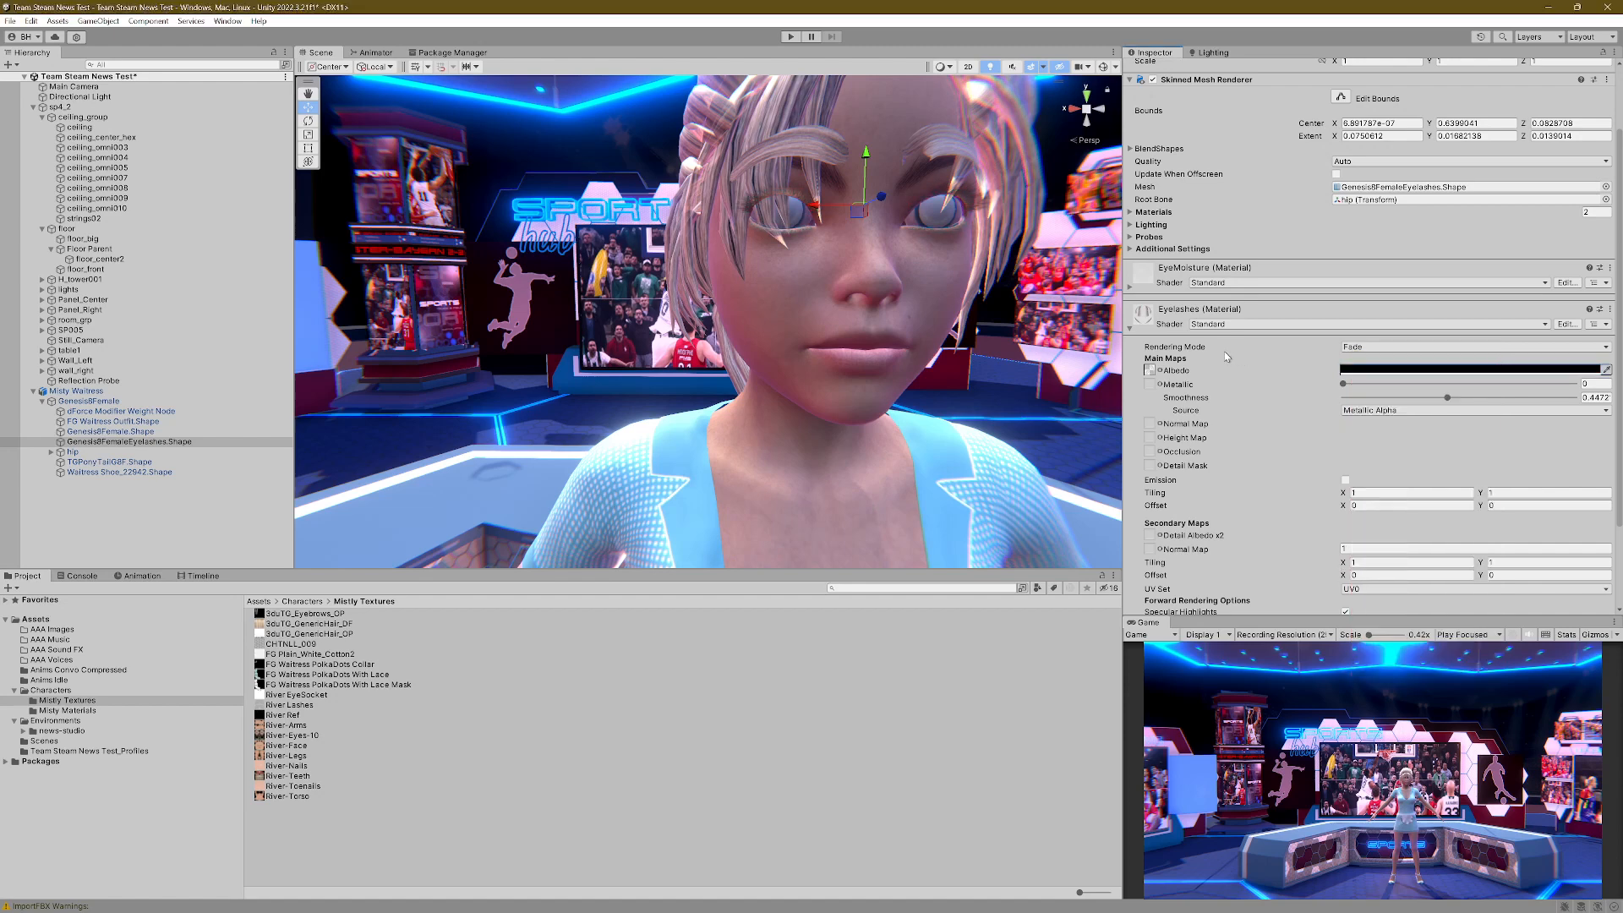
pyautogui.click(1130, 328)
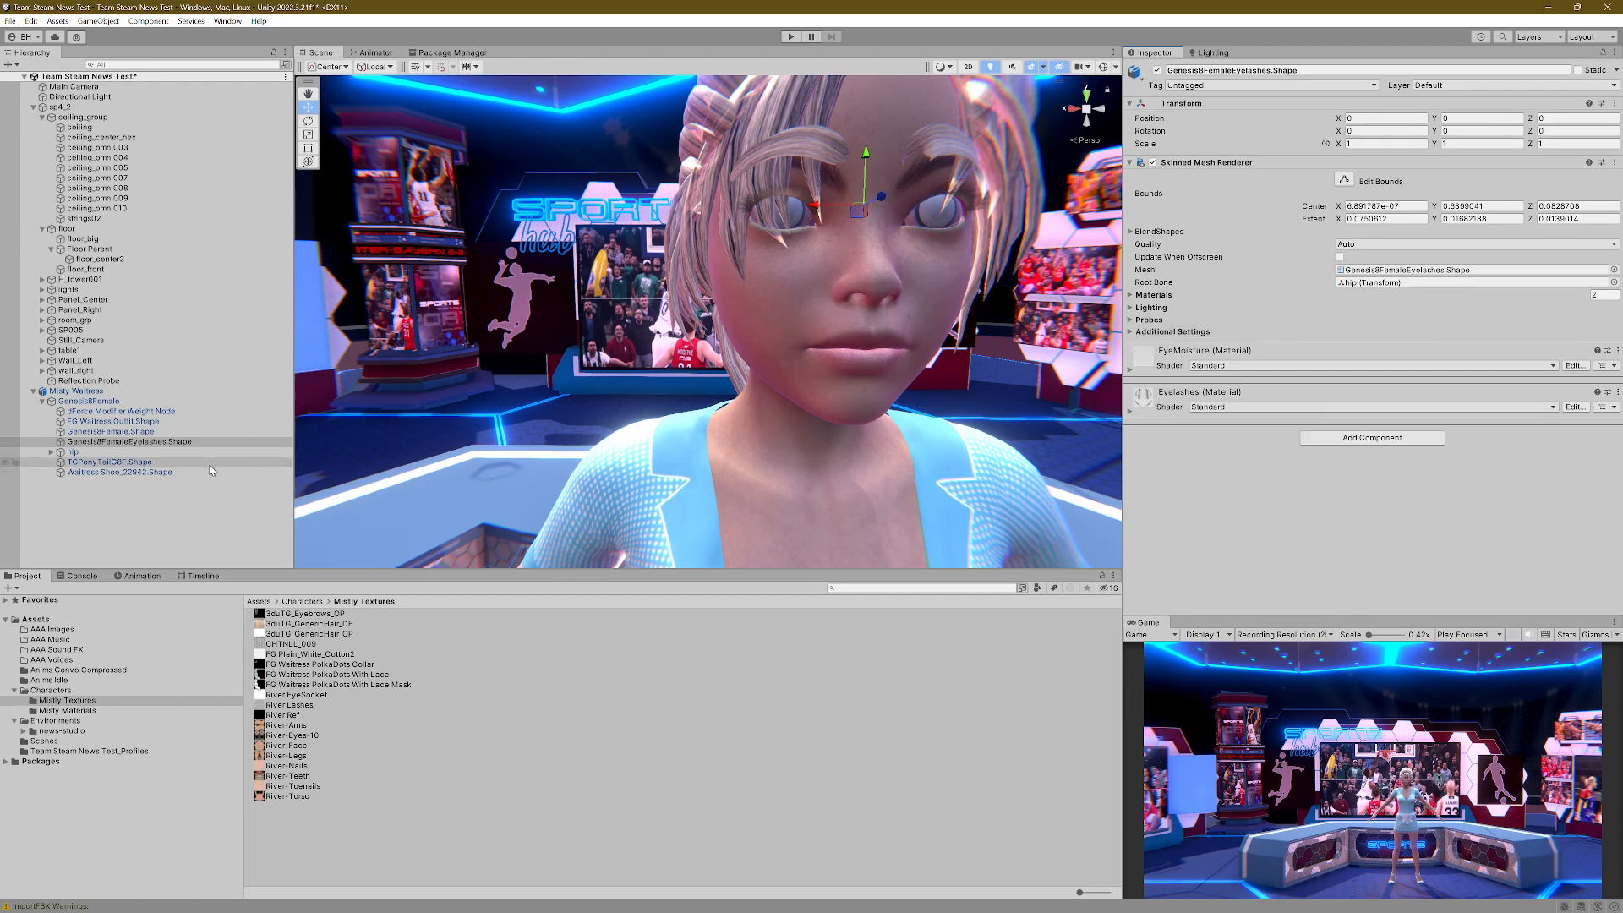
# Step: Set the albedo alpha to 0 on the Cornea material of the Genesis8Female.Shape body mesh
pyautogui.click(153, 433)
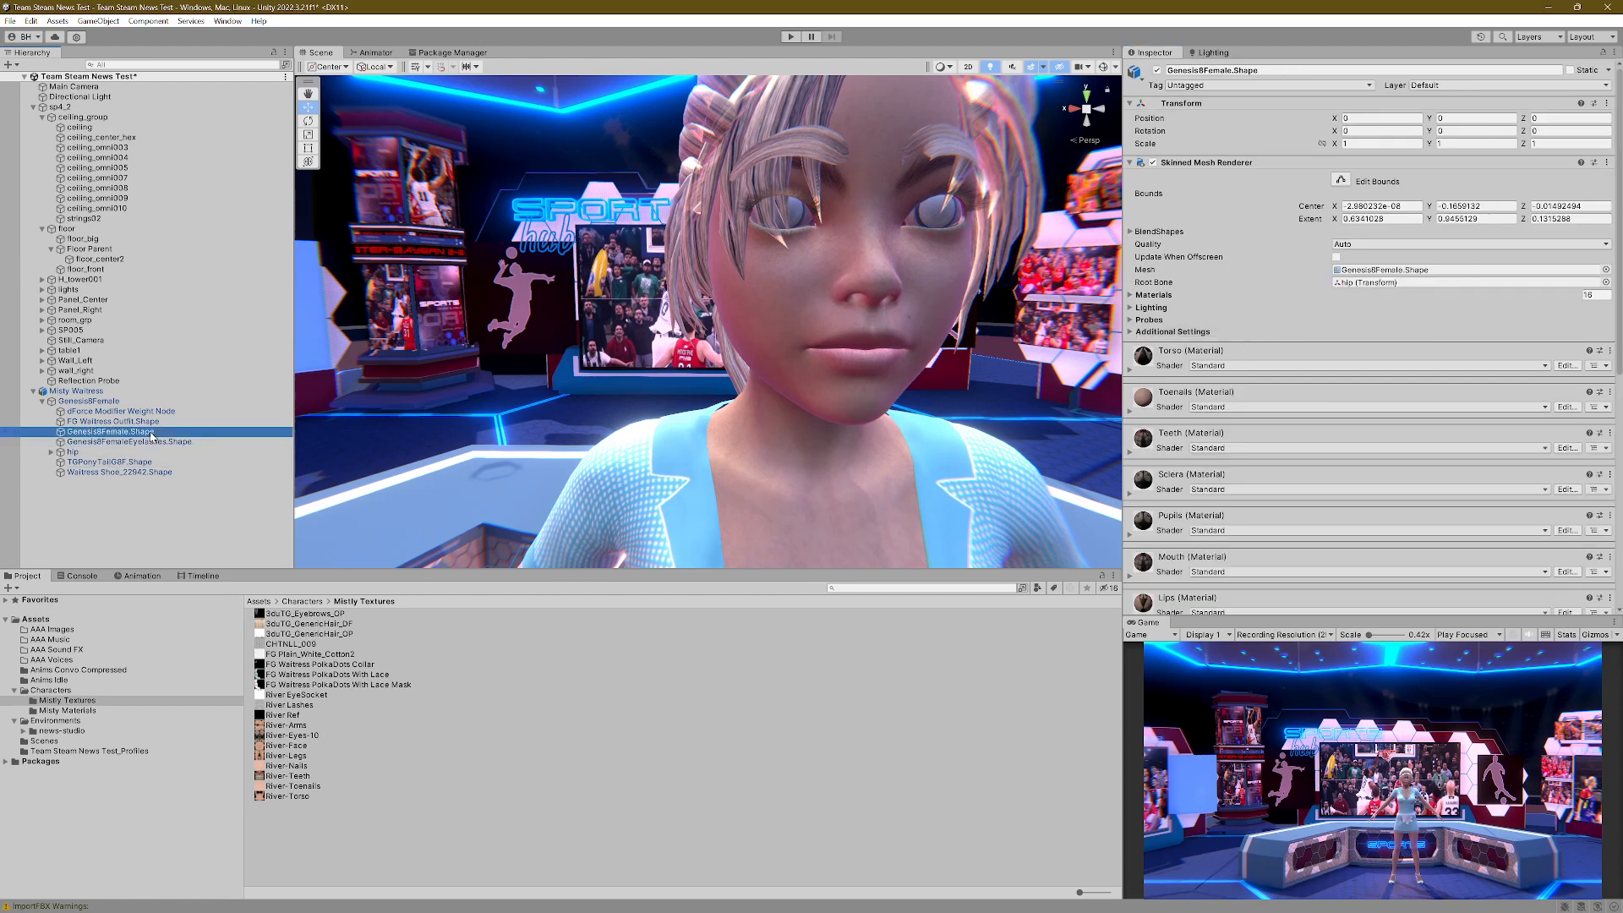
pyautogui.scroll(-5, 1191, 501)
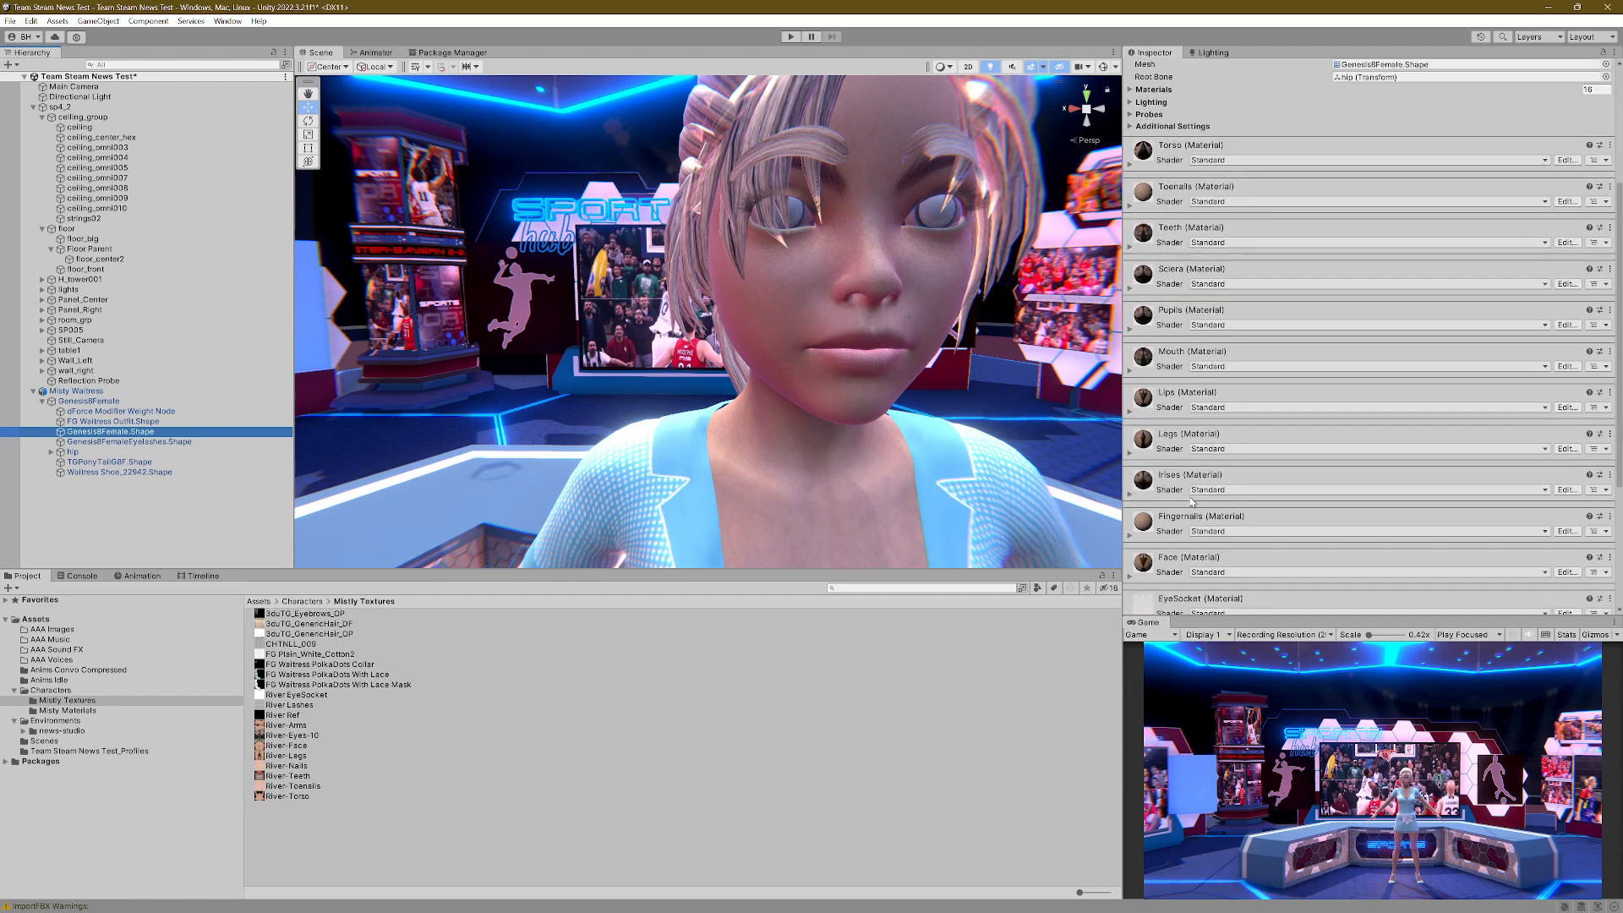
pyautogui.scroll(-2, 1192, 500)
pyautogui.scroll(-2, 1192, 507)
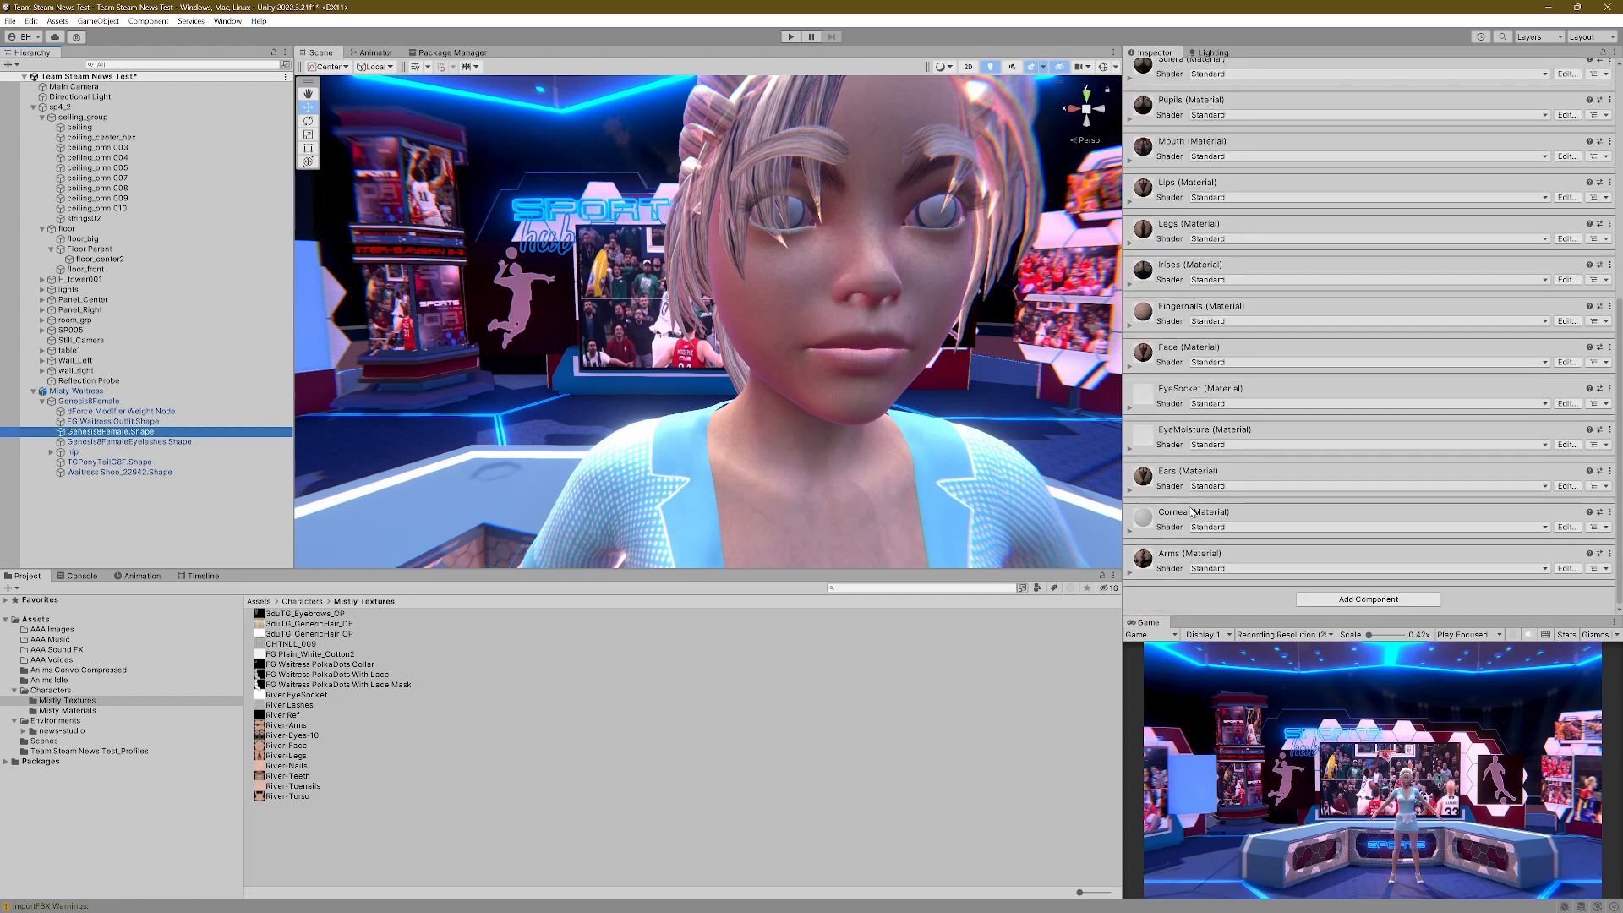
pyautogui.click(1191, 517)
pyautogui.scroll(-2, 1245, 519)
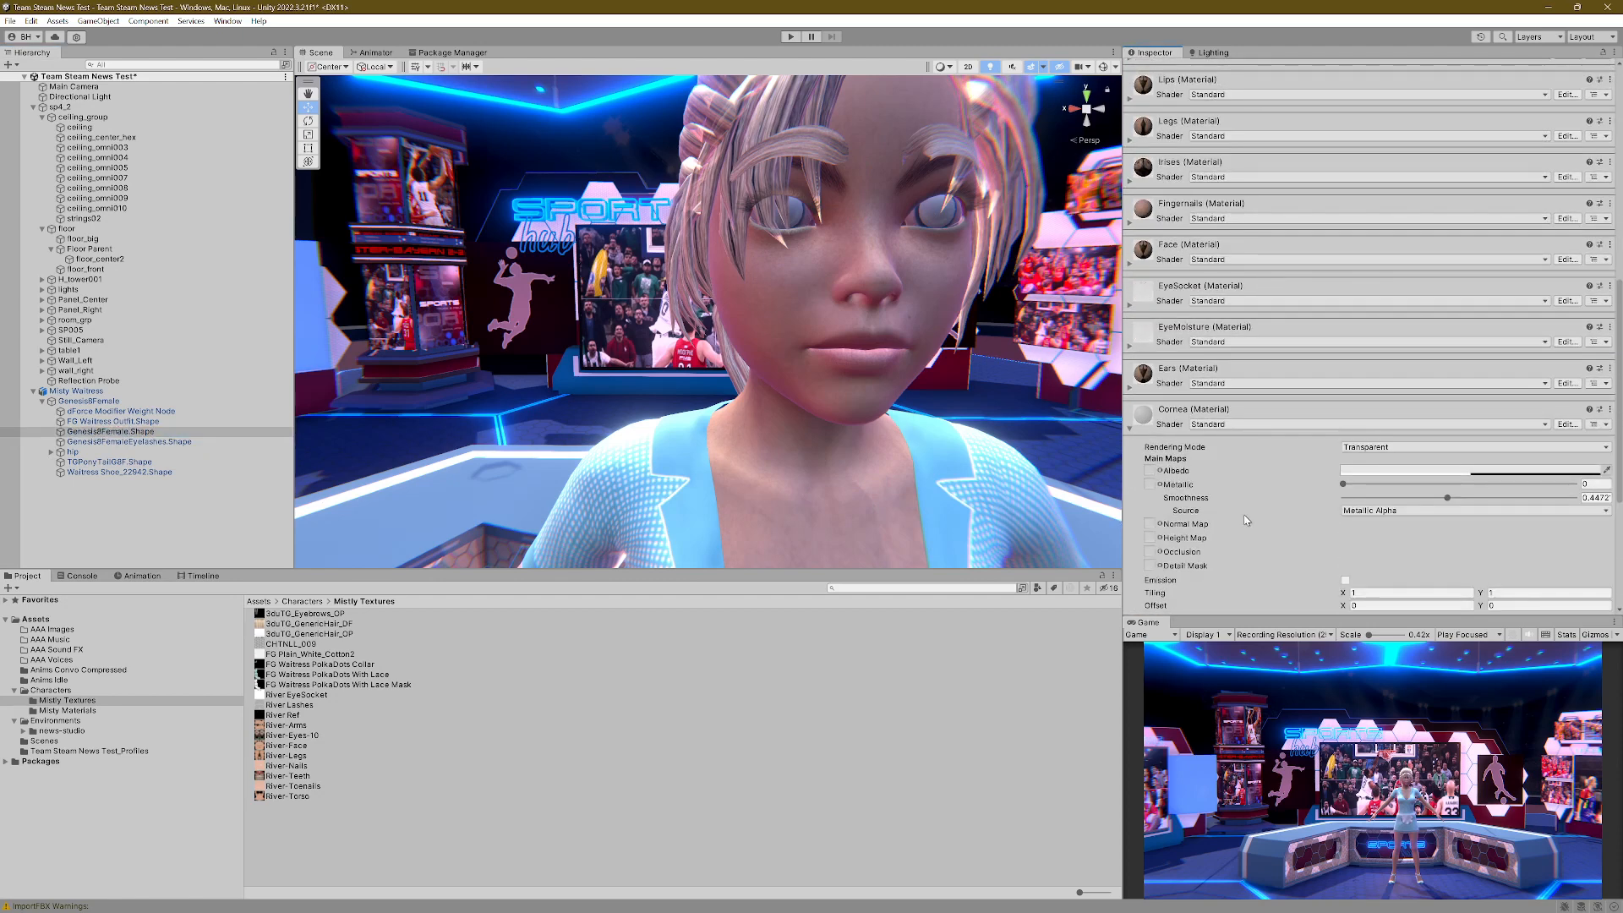
pyautogui.click(1445, 474)
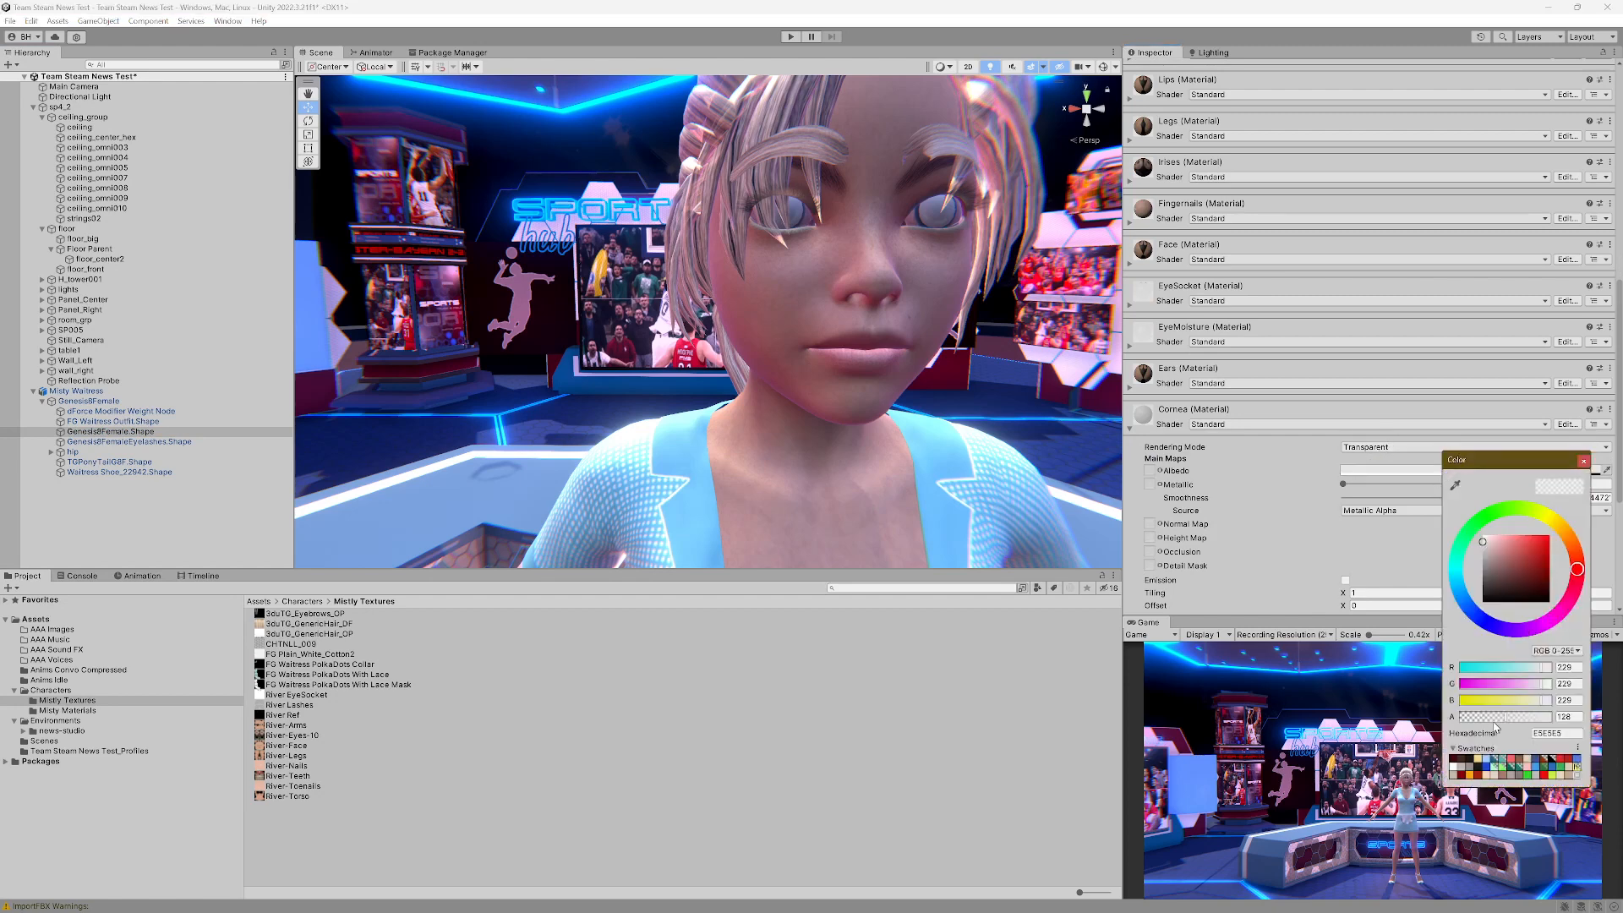
pyautogui.moveTo(1508, 716); pyautogui.dragTo(1401, 720)
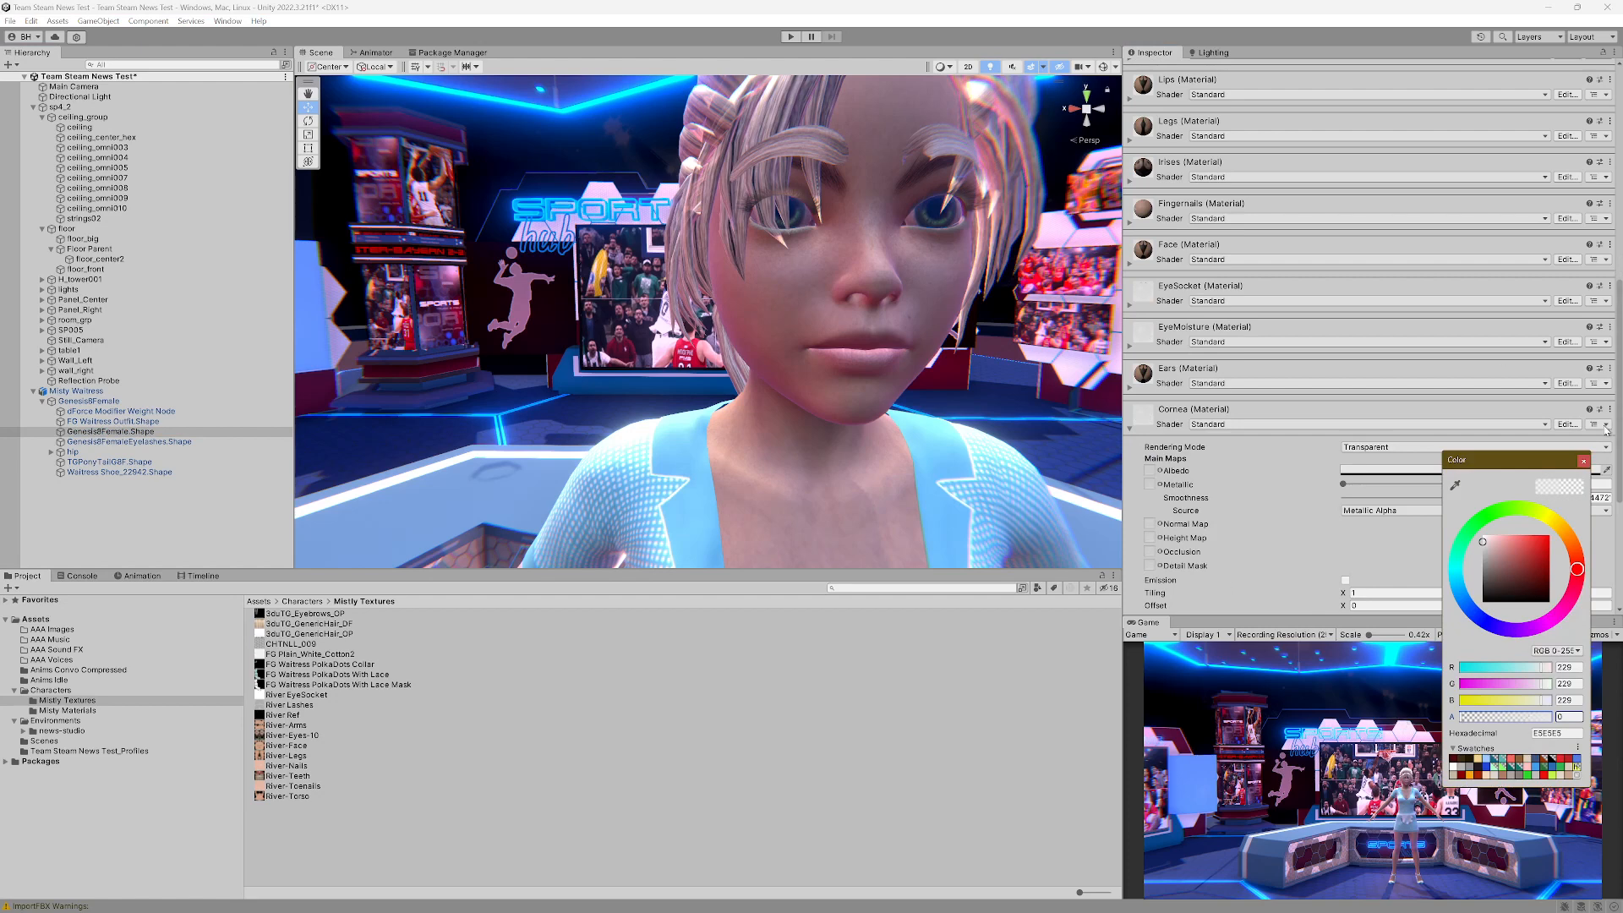
pyautogui.click(1584, 461)
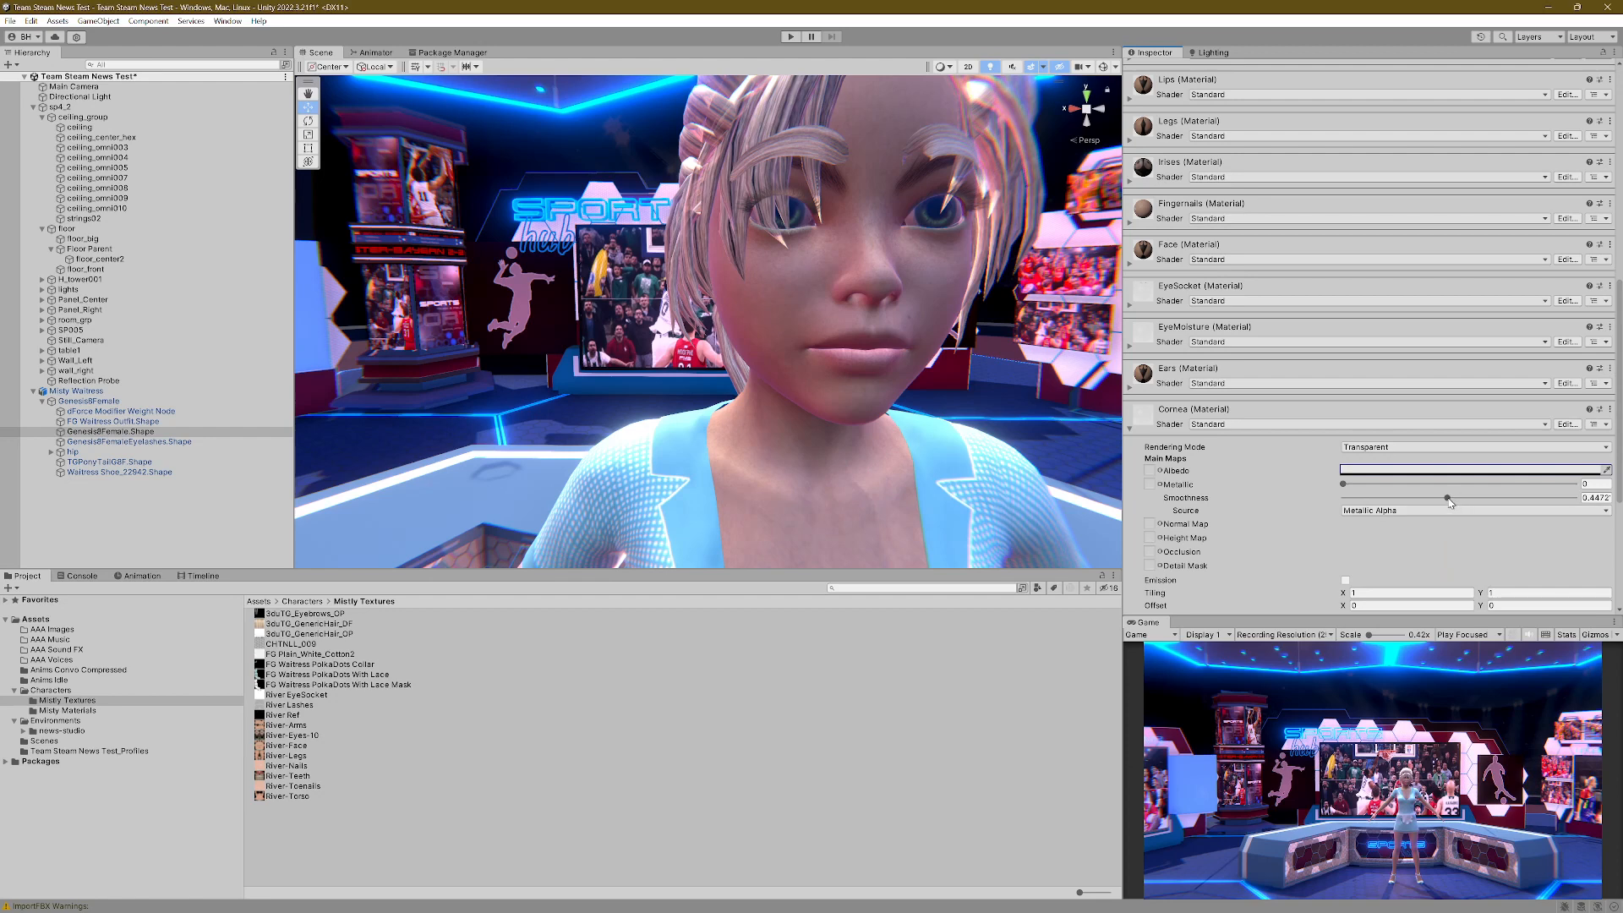
# Step: Set the Cornea material's smoothness to about 0.942 and metallic to 0, and inspect the character's eyes in the studio
pyautogui.moveTo(1448, 501); pyautogui.dragTo(1560, 509)
pyautogui.moveTo(1014, 385); pyautogui.dragTo(1003, 387, button='middle')
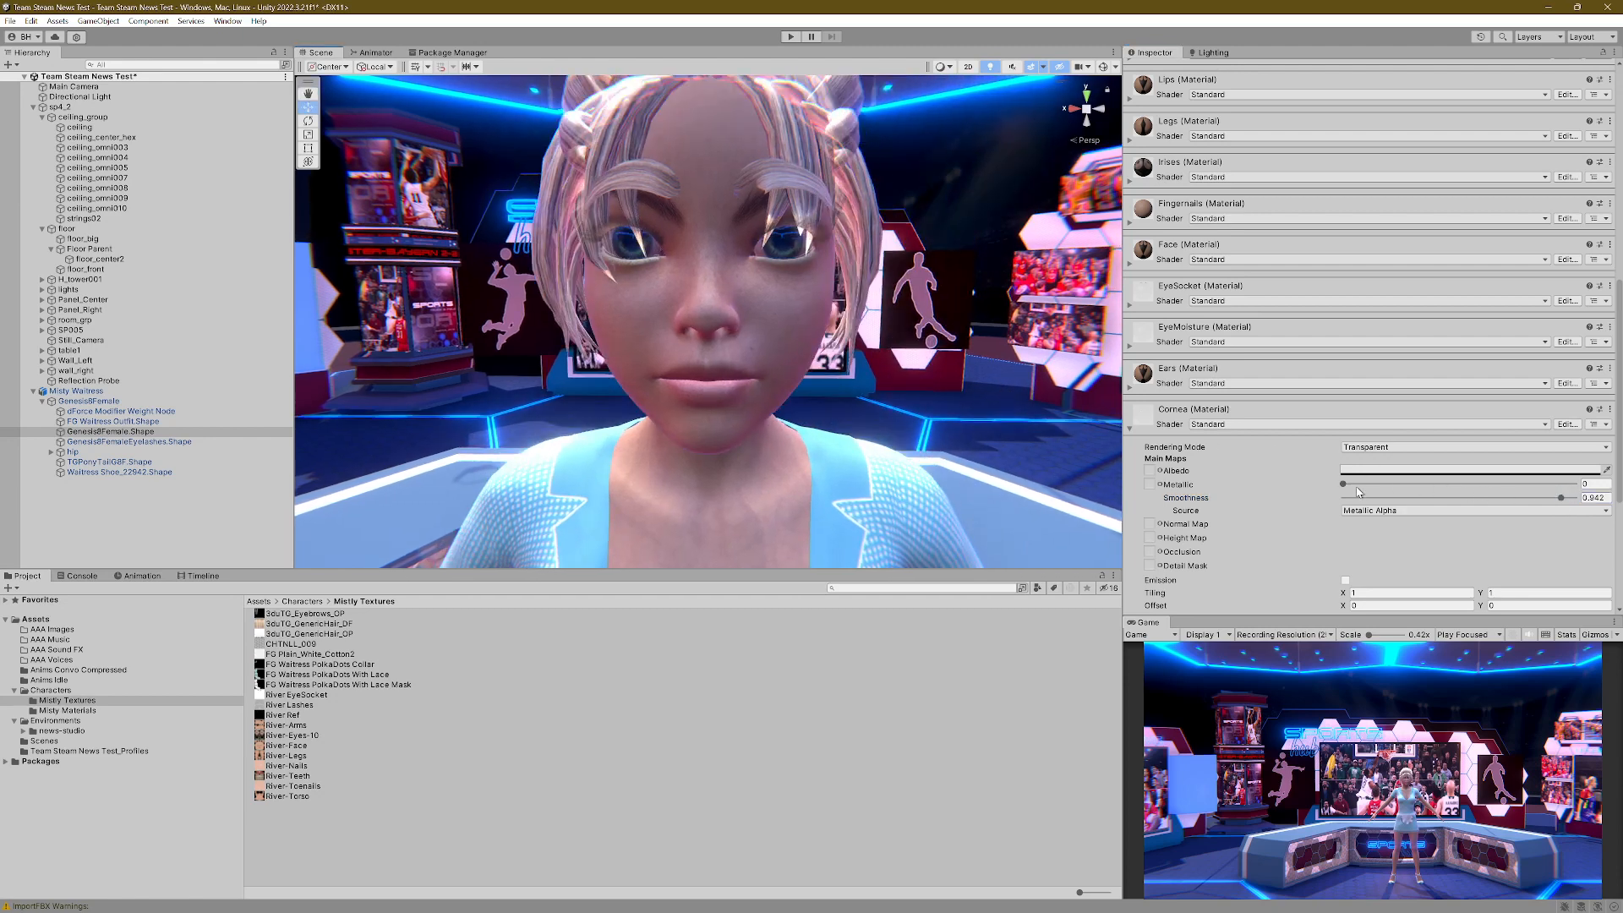
pyautogui.moveTo(1344, 483)
pyautogui.mouseDown()
pyautogui.moveTo(1573, 483)
pyautogui.moveTo(1344, 483)
pyautogui.mouseUp()
pyautogui.scroll(-5, 876, 416)
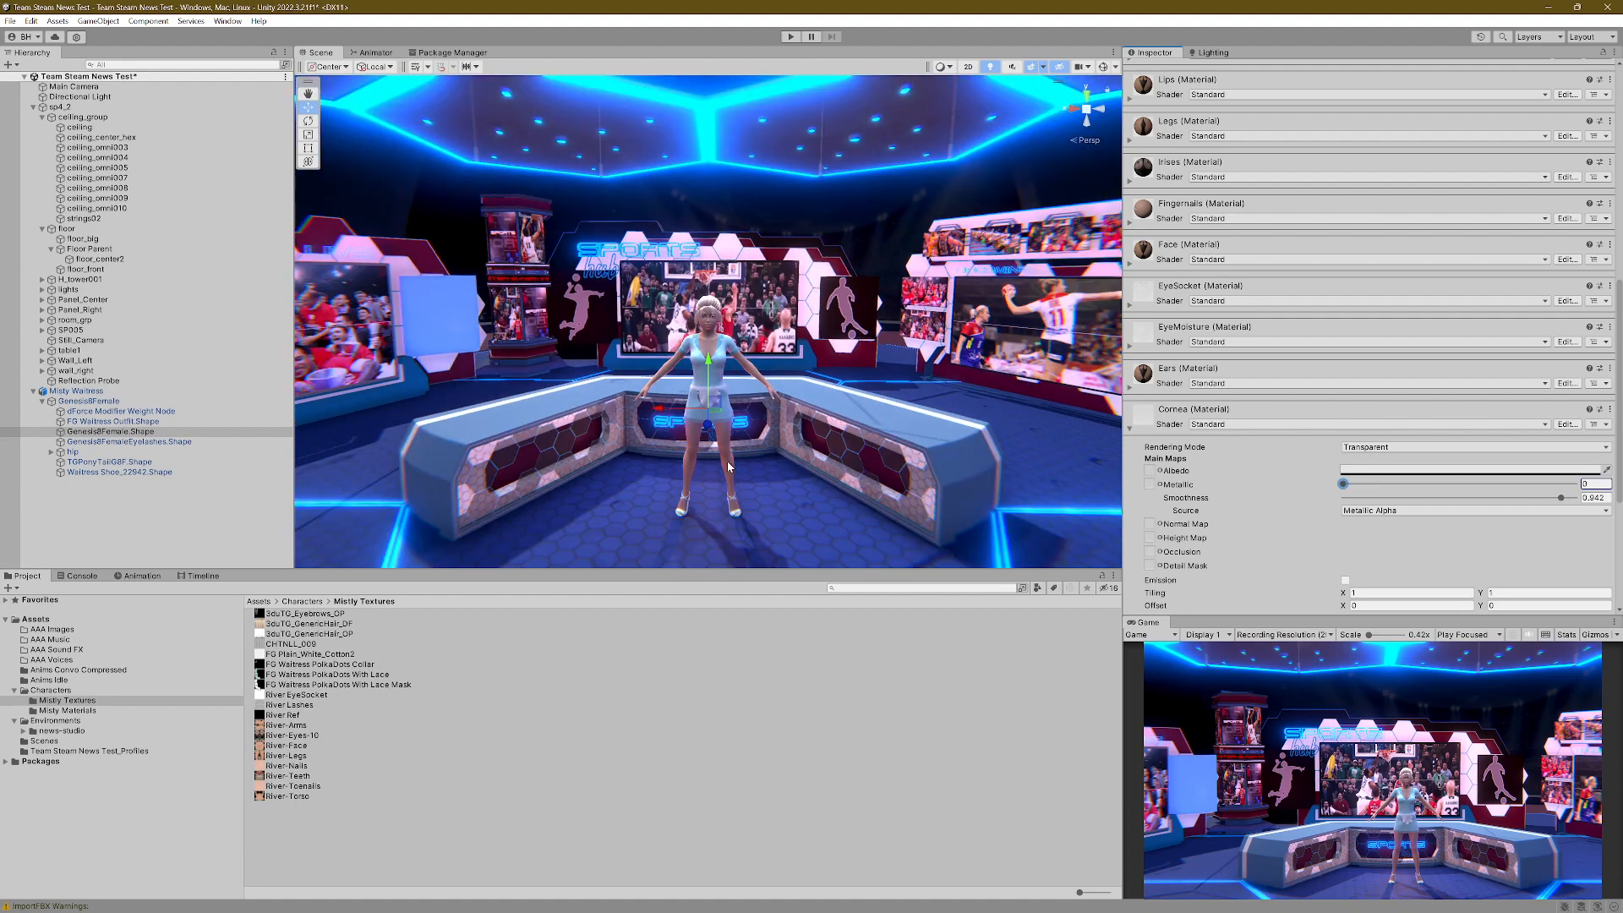
pyautogui.scroll(-3, 734, 490)
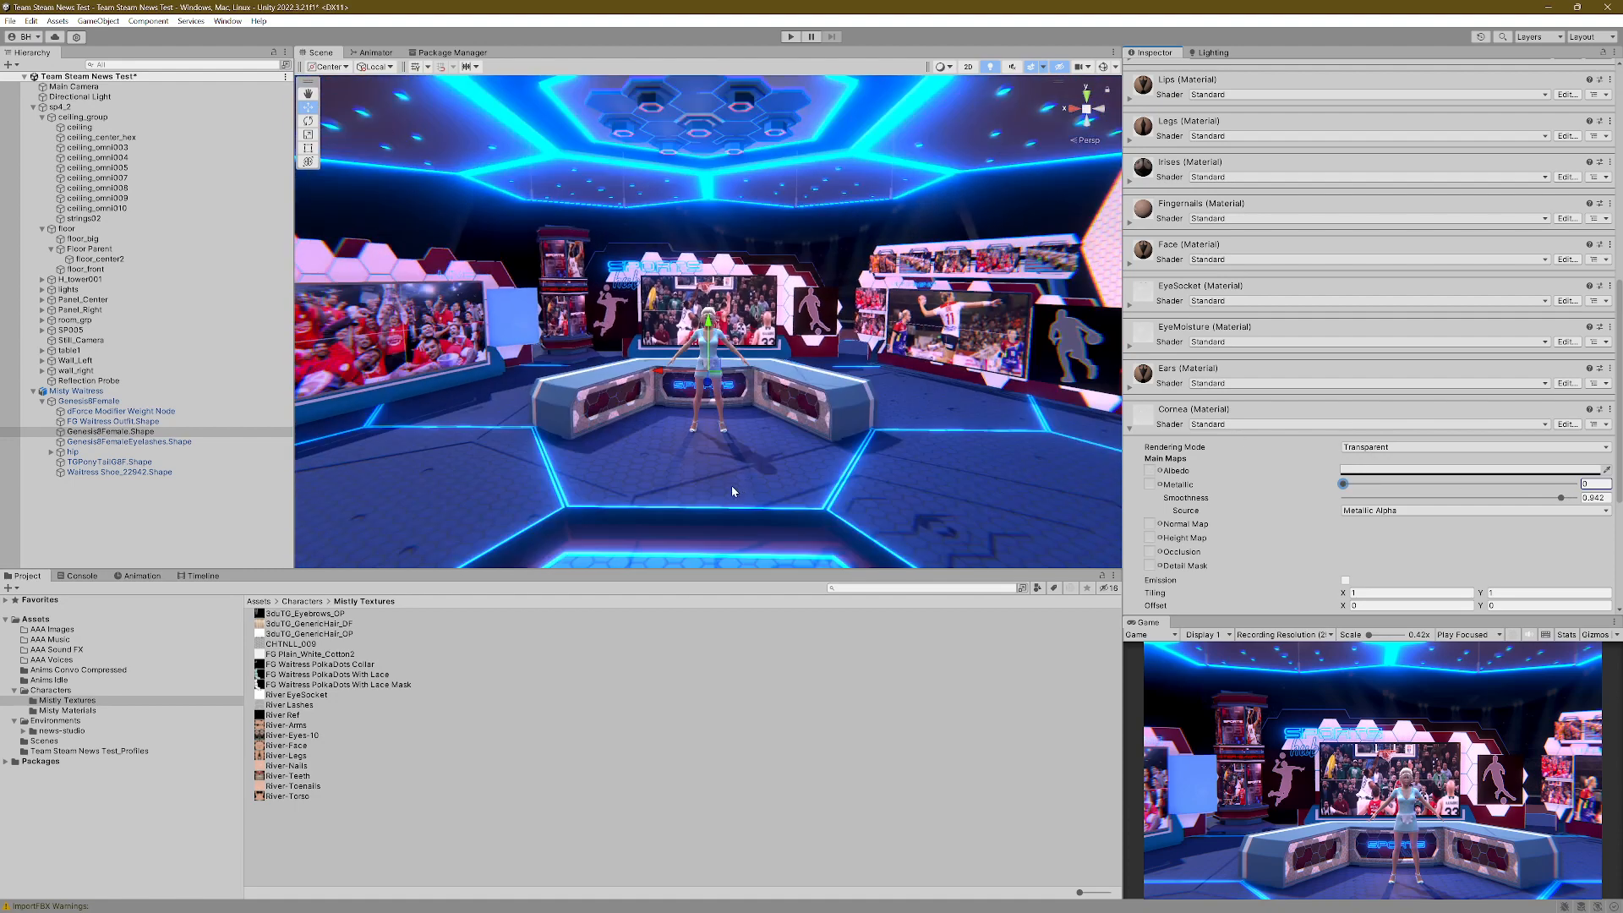
pyautogui.scroll(2, 732, 490)
pyautogui.scroll(3, 734, 489)
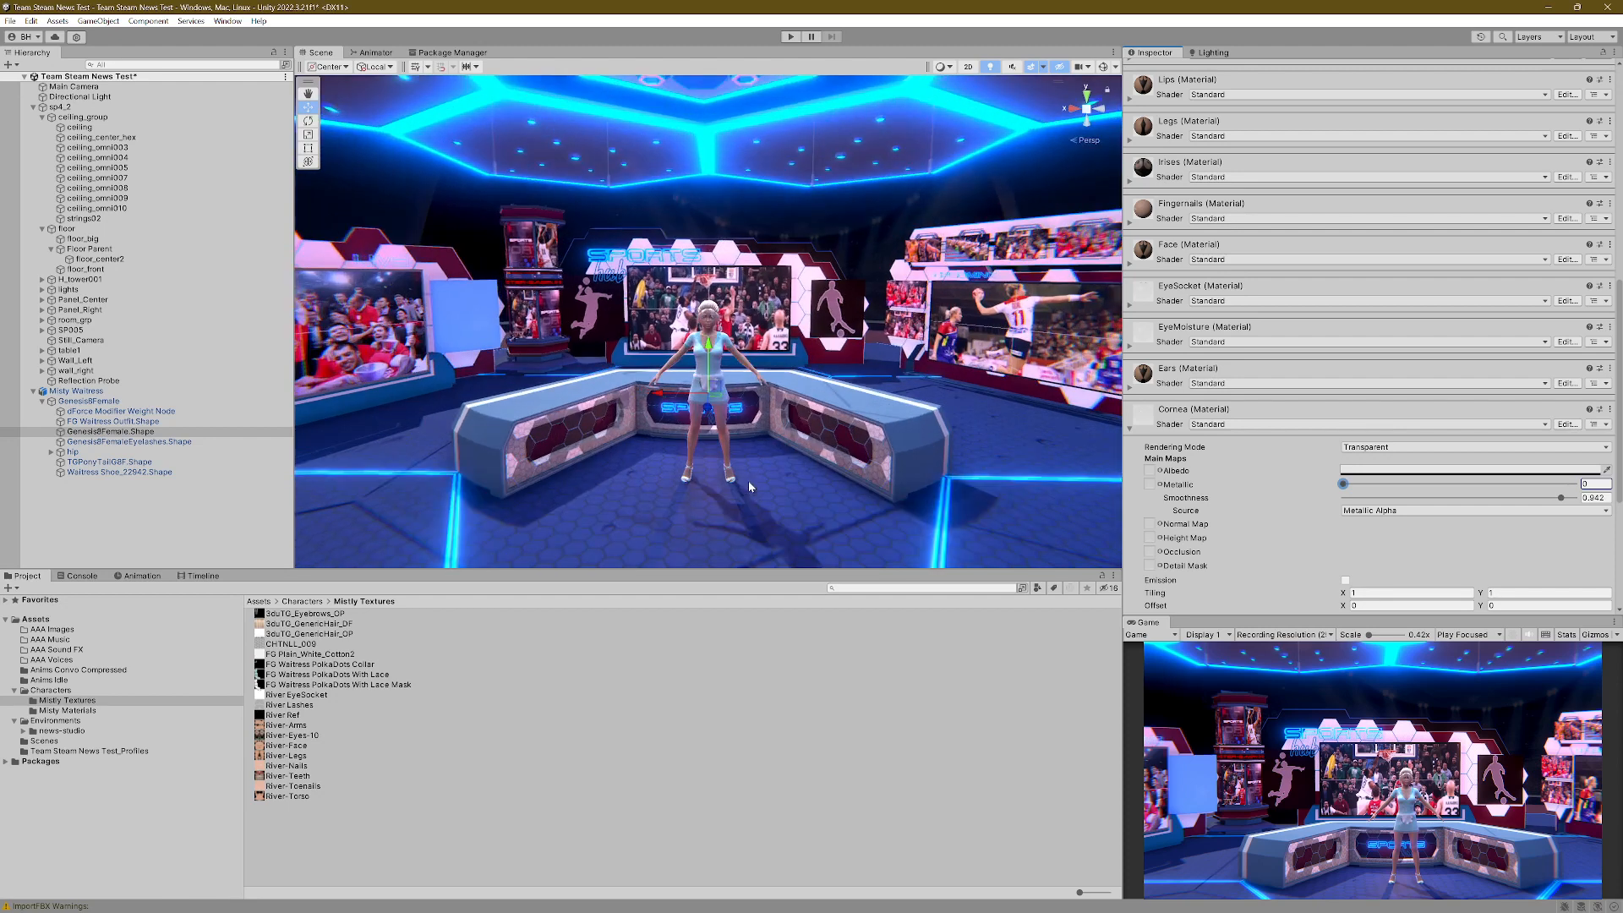
pyautogui.scroll(4, 748, 485)
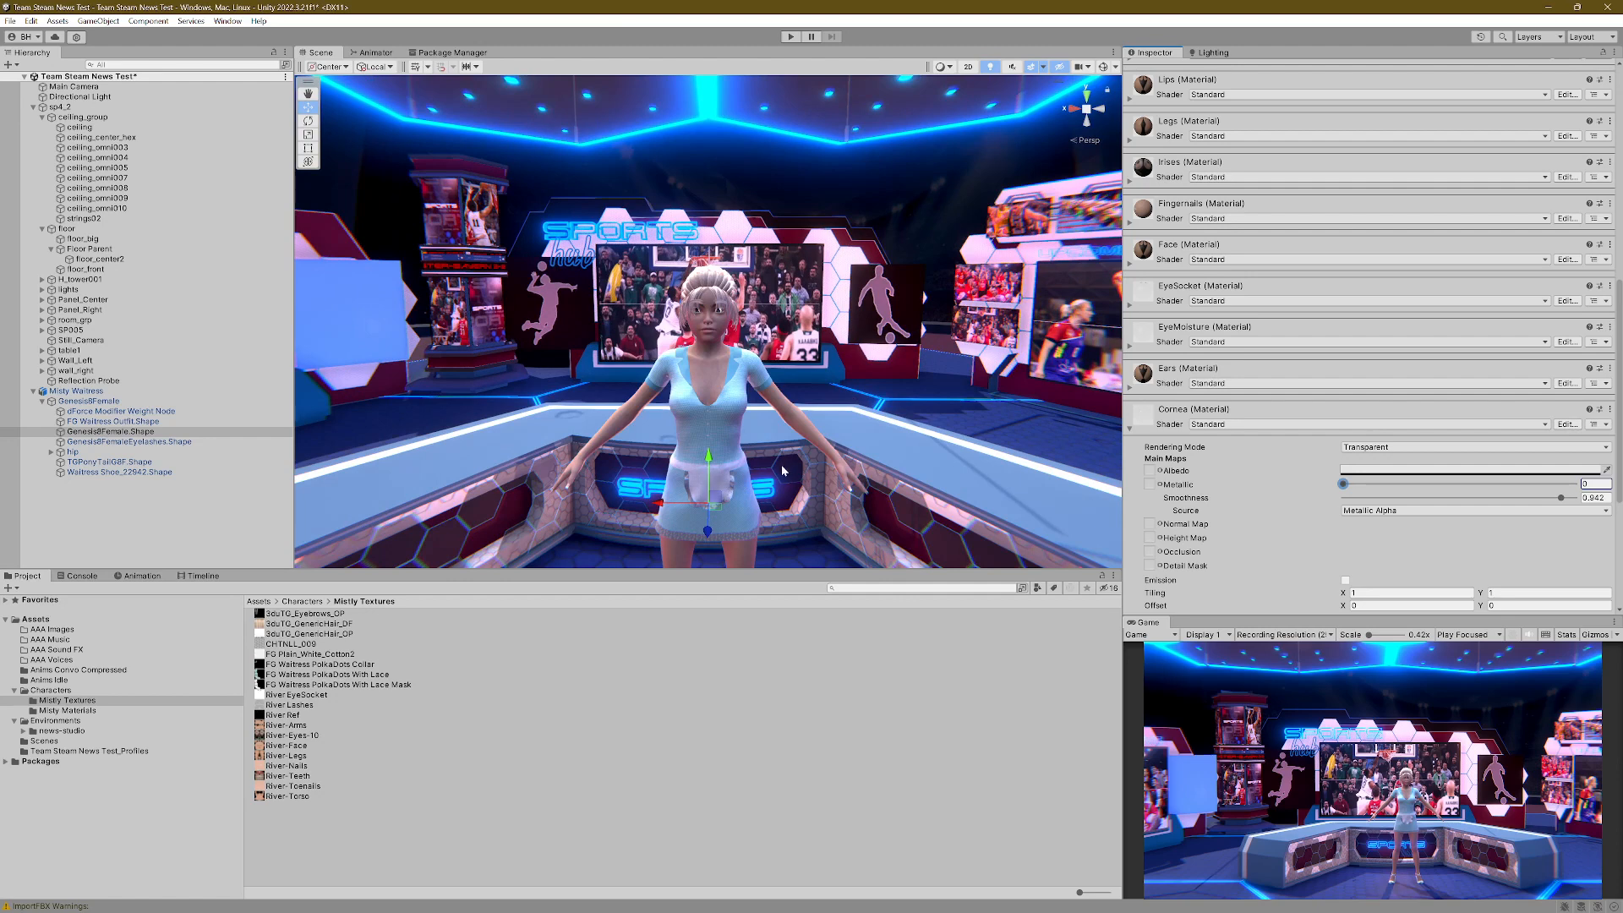
pyautogui.scroll(2, 775, 495)
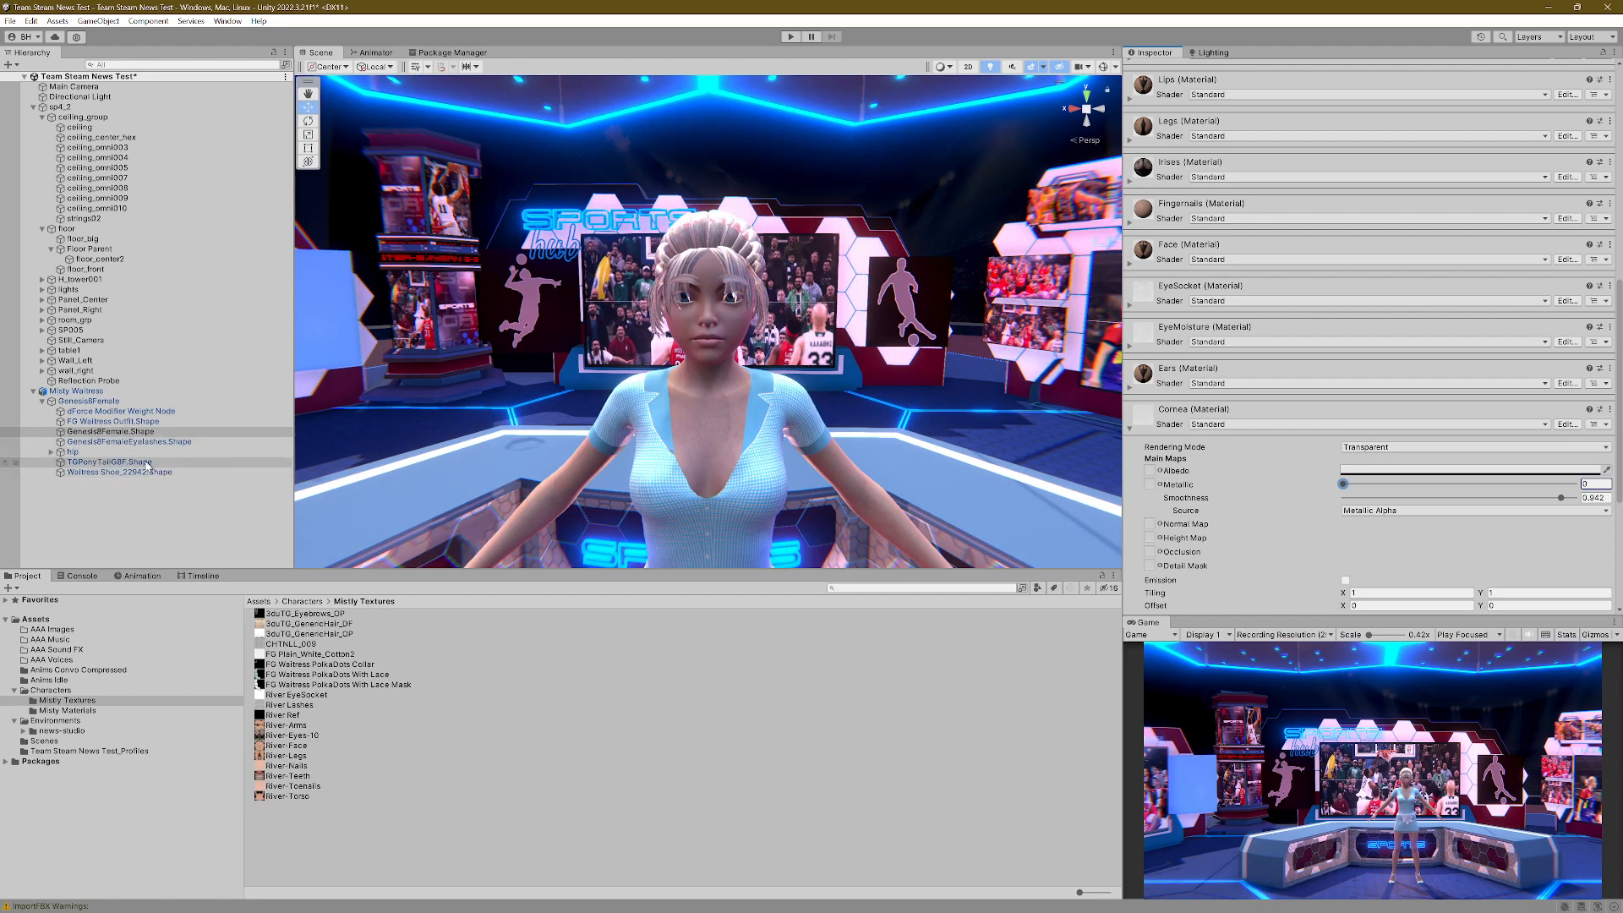
# Step: Enable Alpha Is Transparency on the 3duTG_Eyebrows_OP texture, set its alpha source to From Gray Scale, and apply the import settings
pyautogui.click(152, 463)
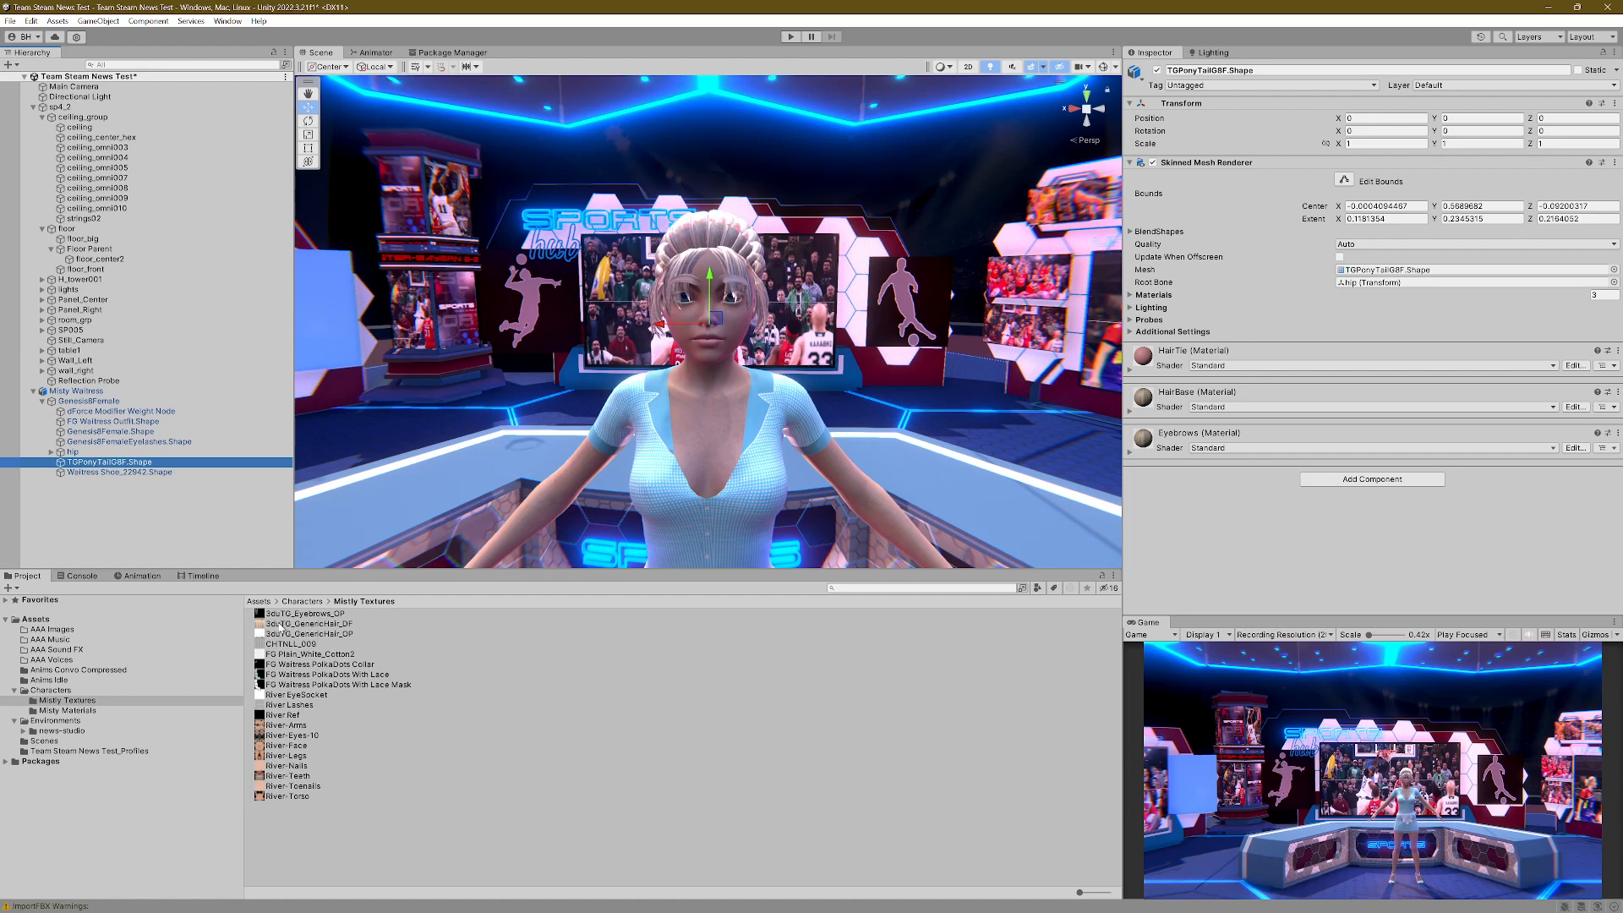
pyautogui.click(286, 613)
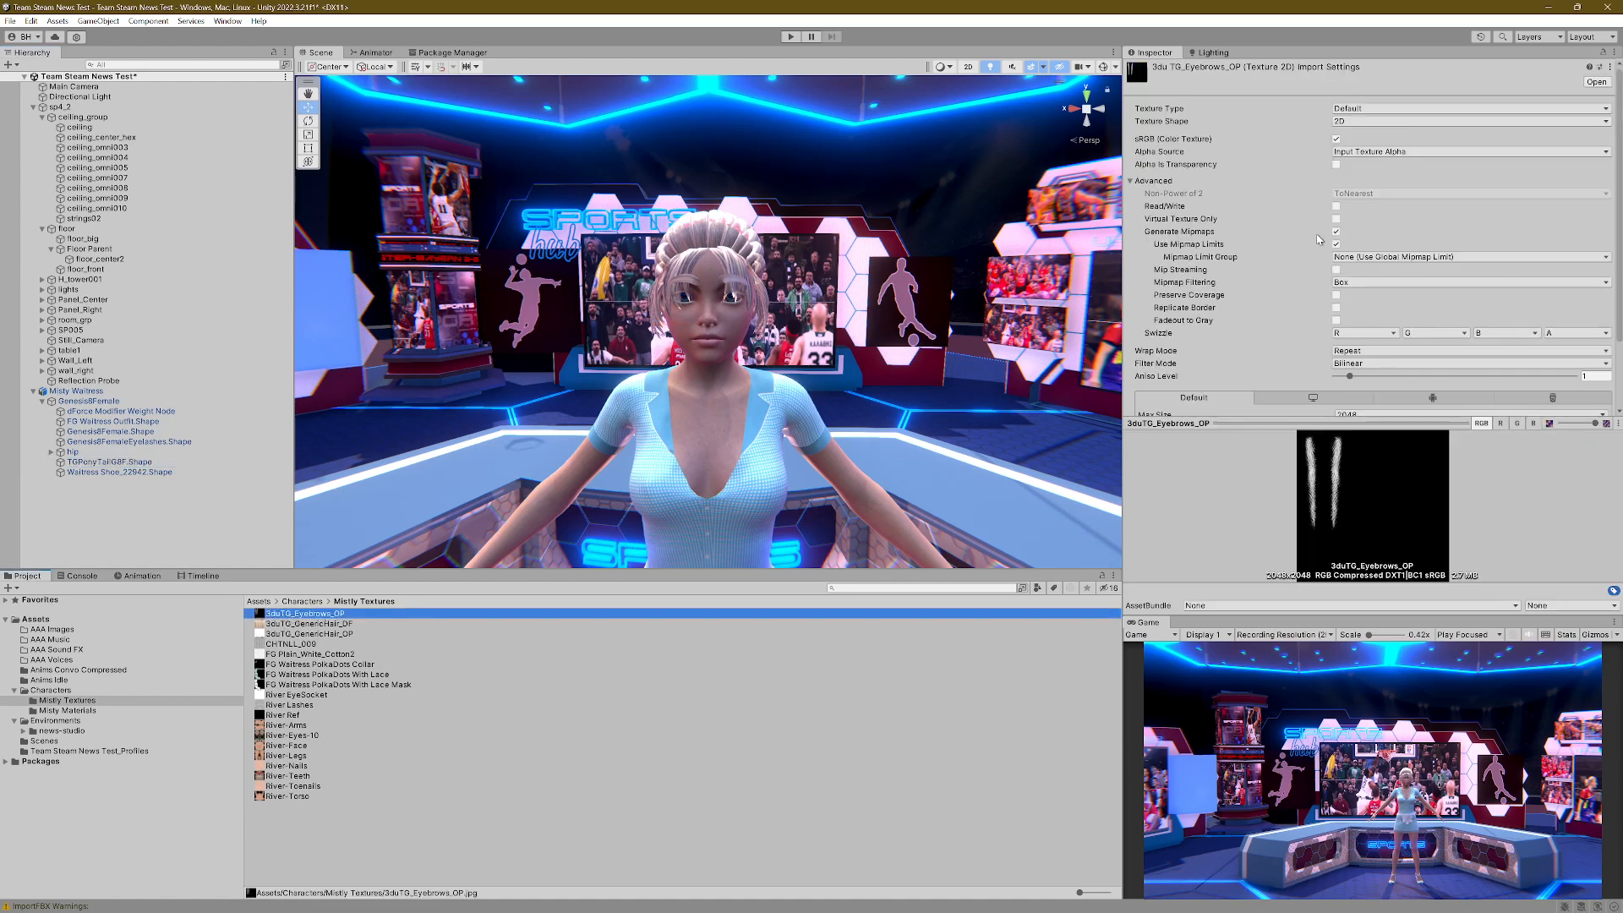
pyautogui.click(1336, 164)
pyautogui.click(1352, 151)
pyautogui.click(1397, 197)
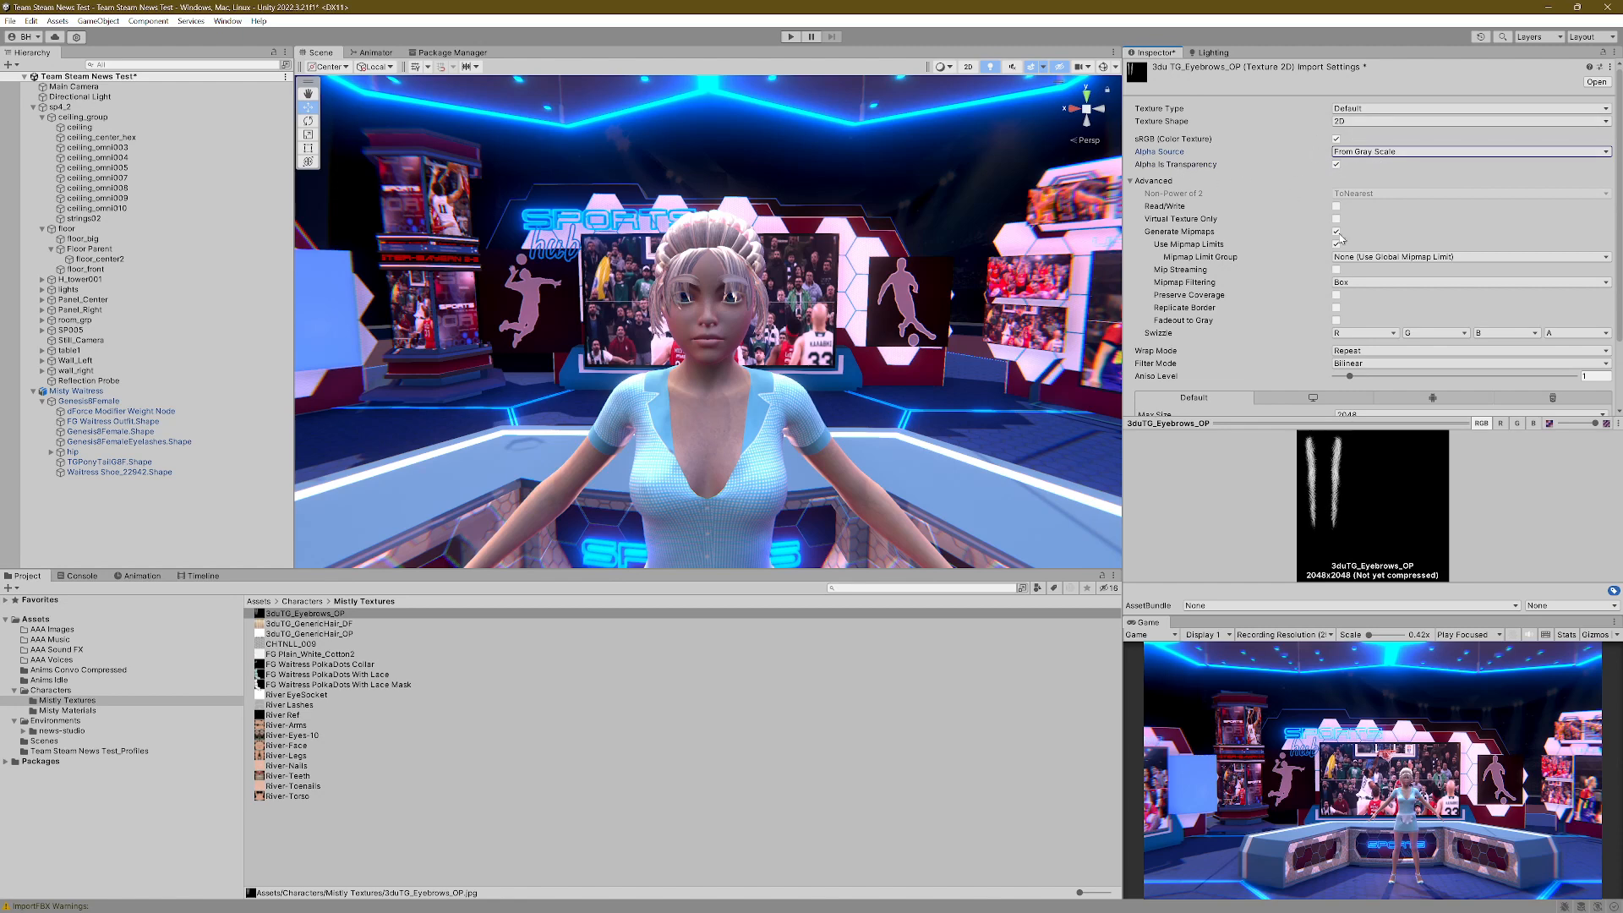
pyautogui.scroll(-3, 1343, 239)
pyautogui.click(1595, 406)
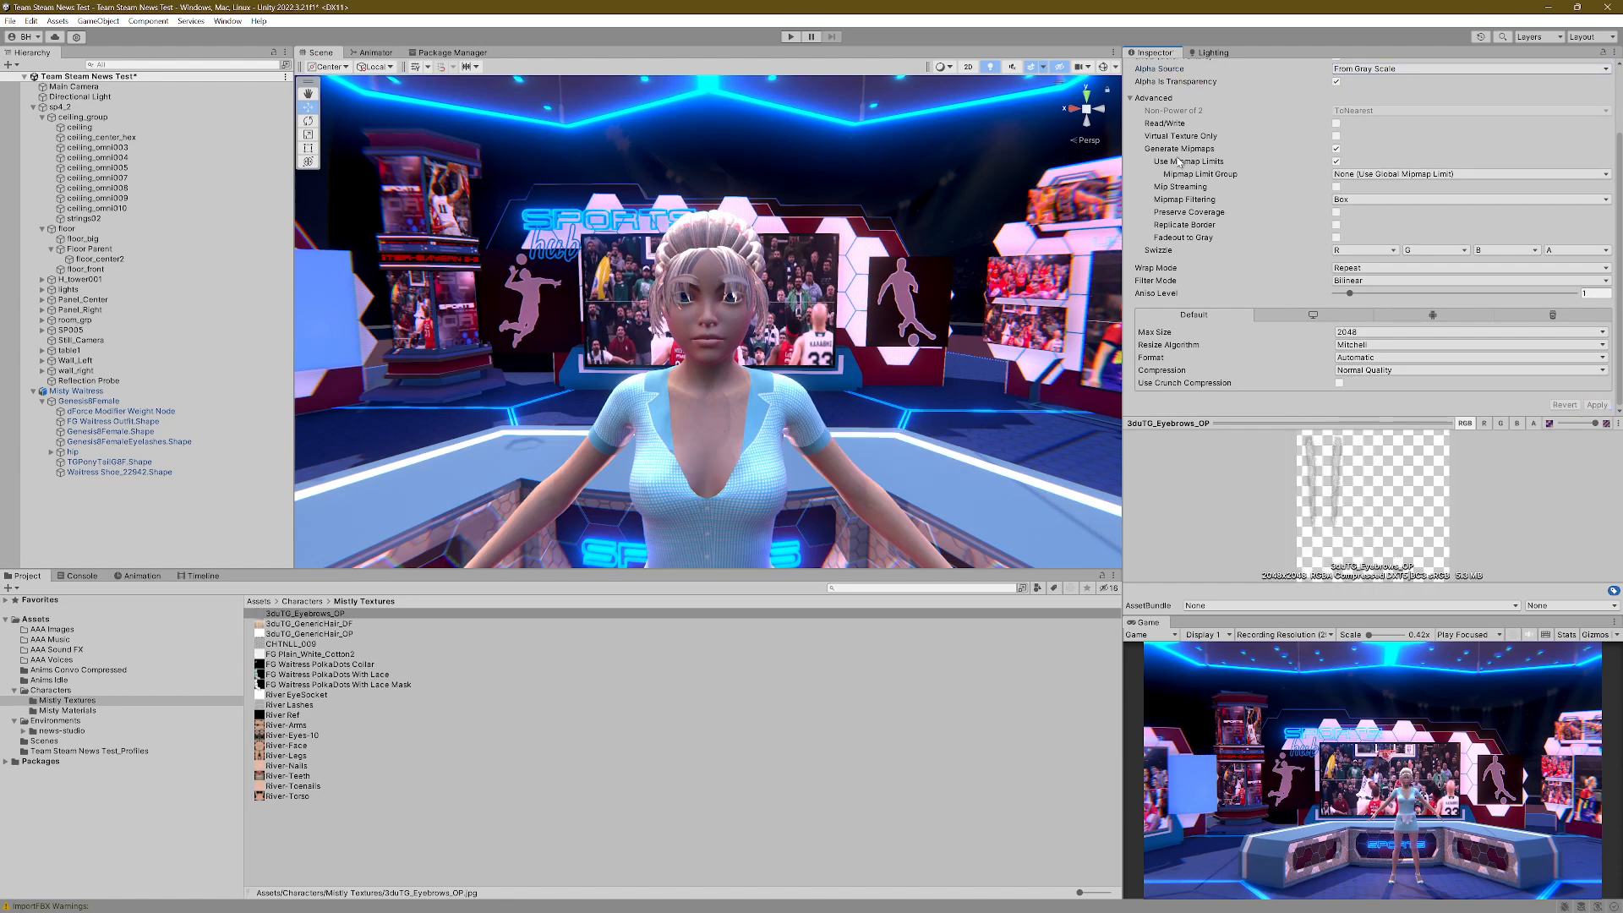
# Step: On the HairBase material of TGPonyTailG8F.Shape, assign 3duTG_GenericHair_OP as the albedo map and 3duTG_GenericHair_DF as Detail Albedo x2
pyautogui.click(144, 463)
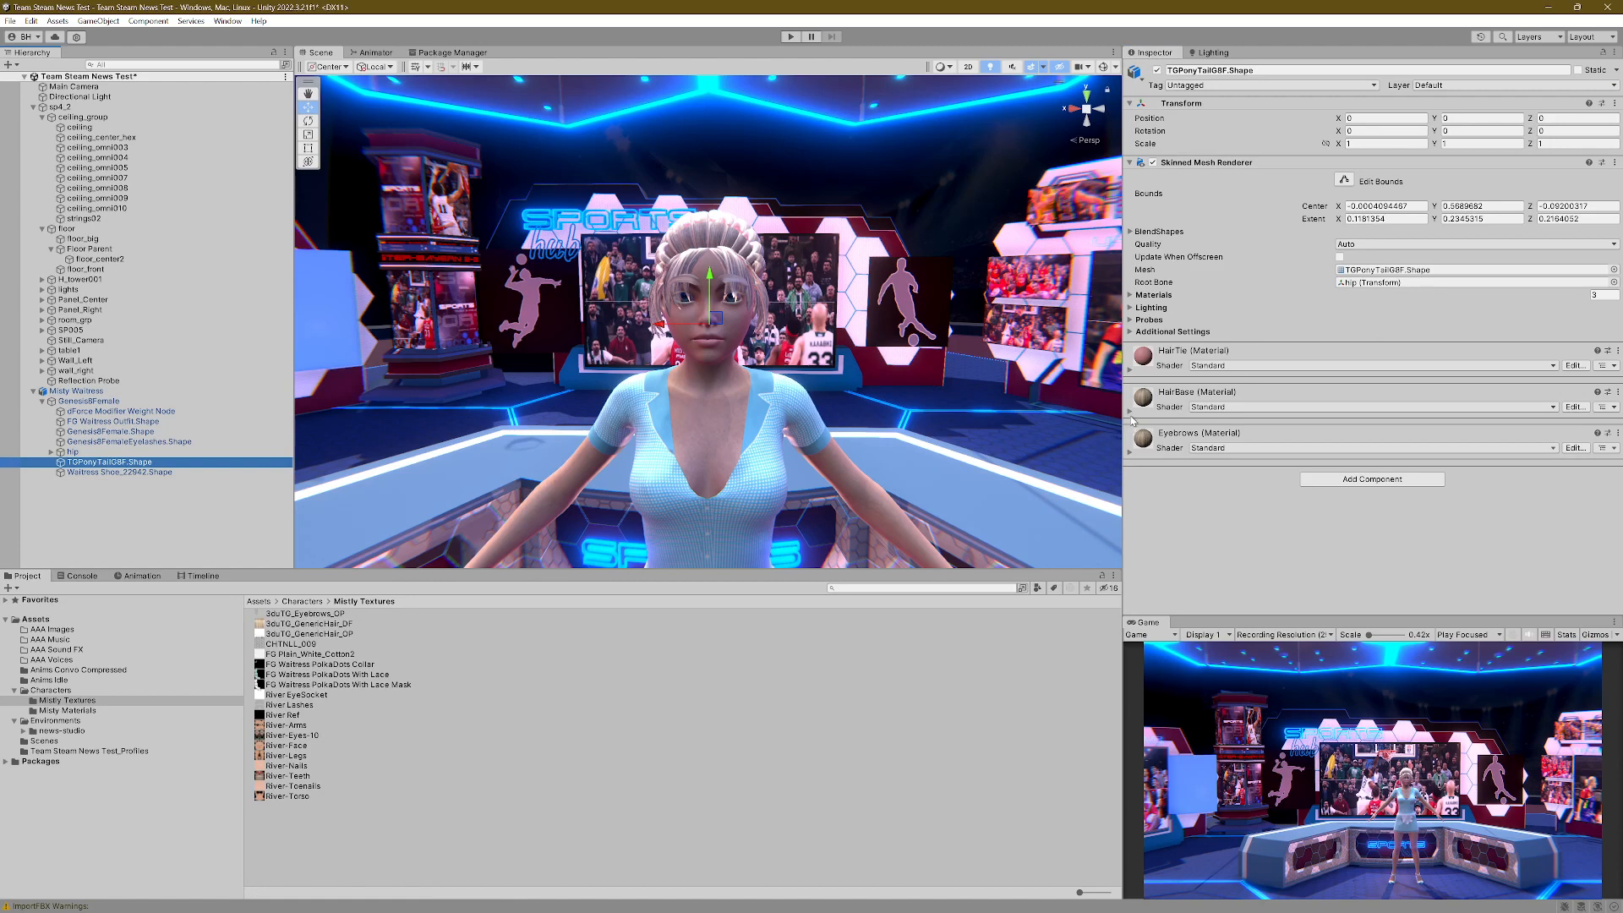
pyautogui.click(1131, 413)
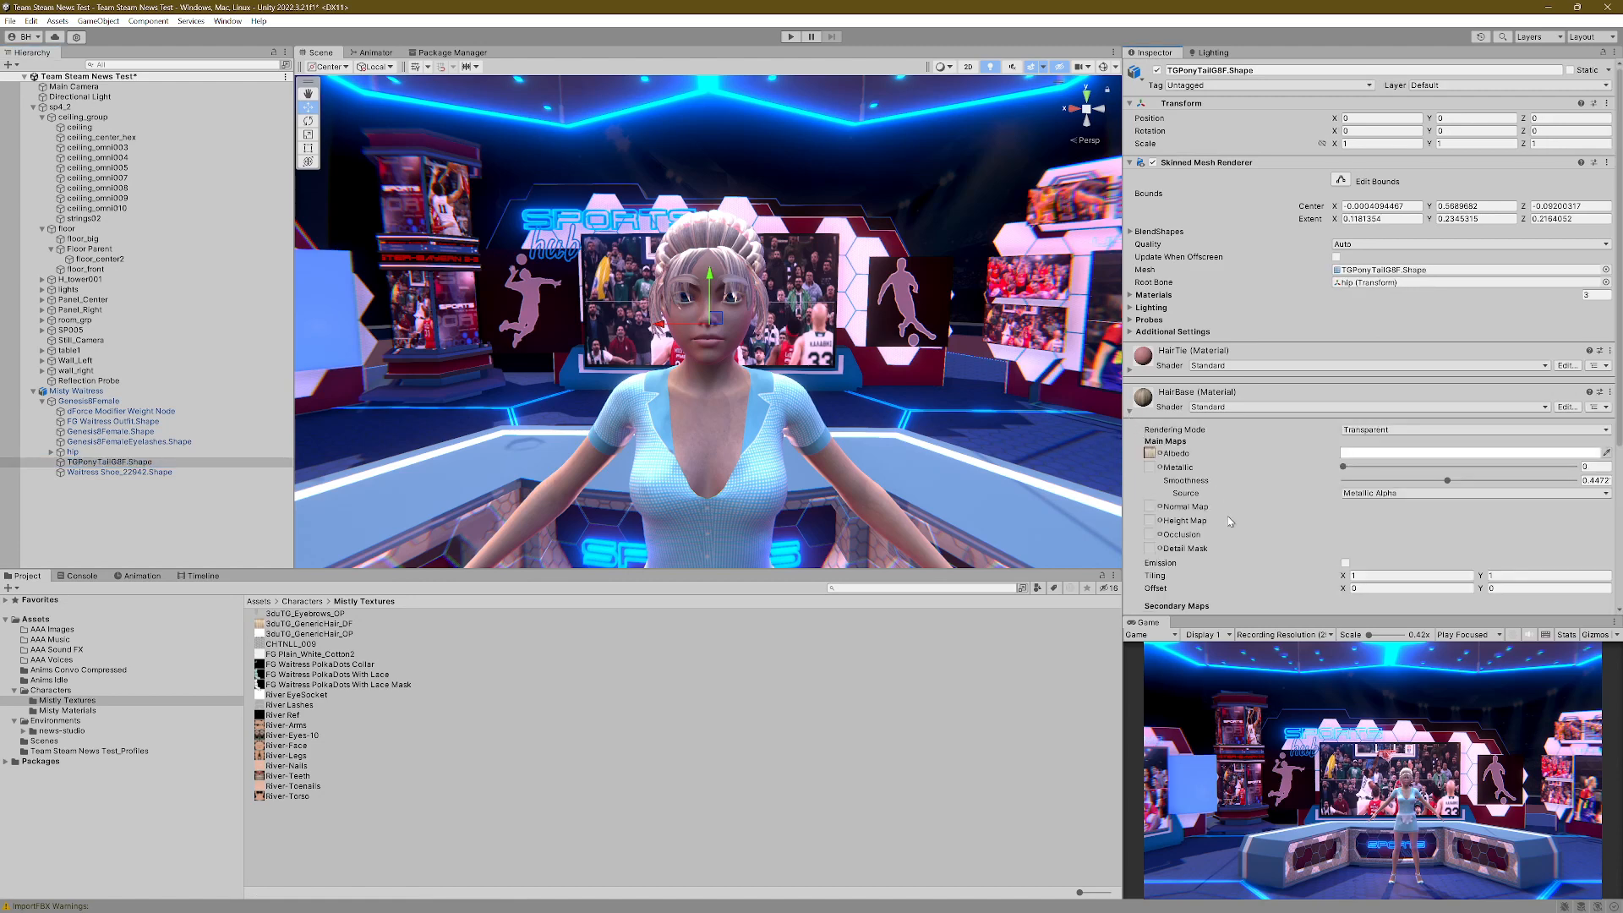
pyautogui.scroll(-3, 1230, 521)
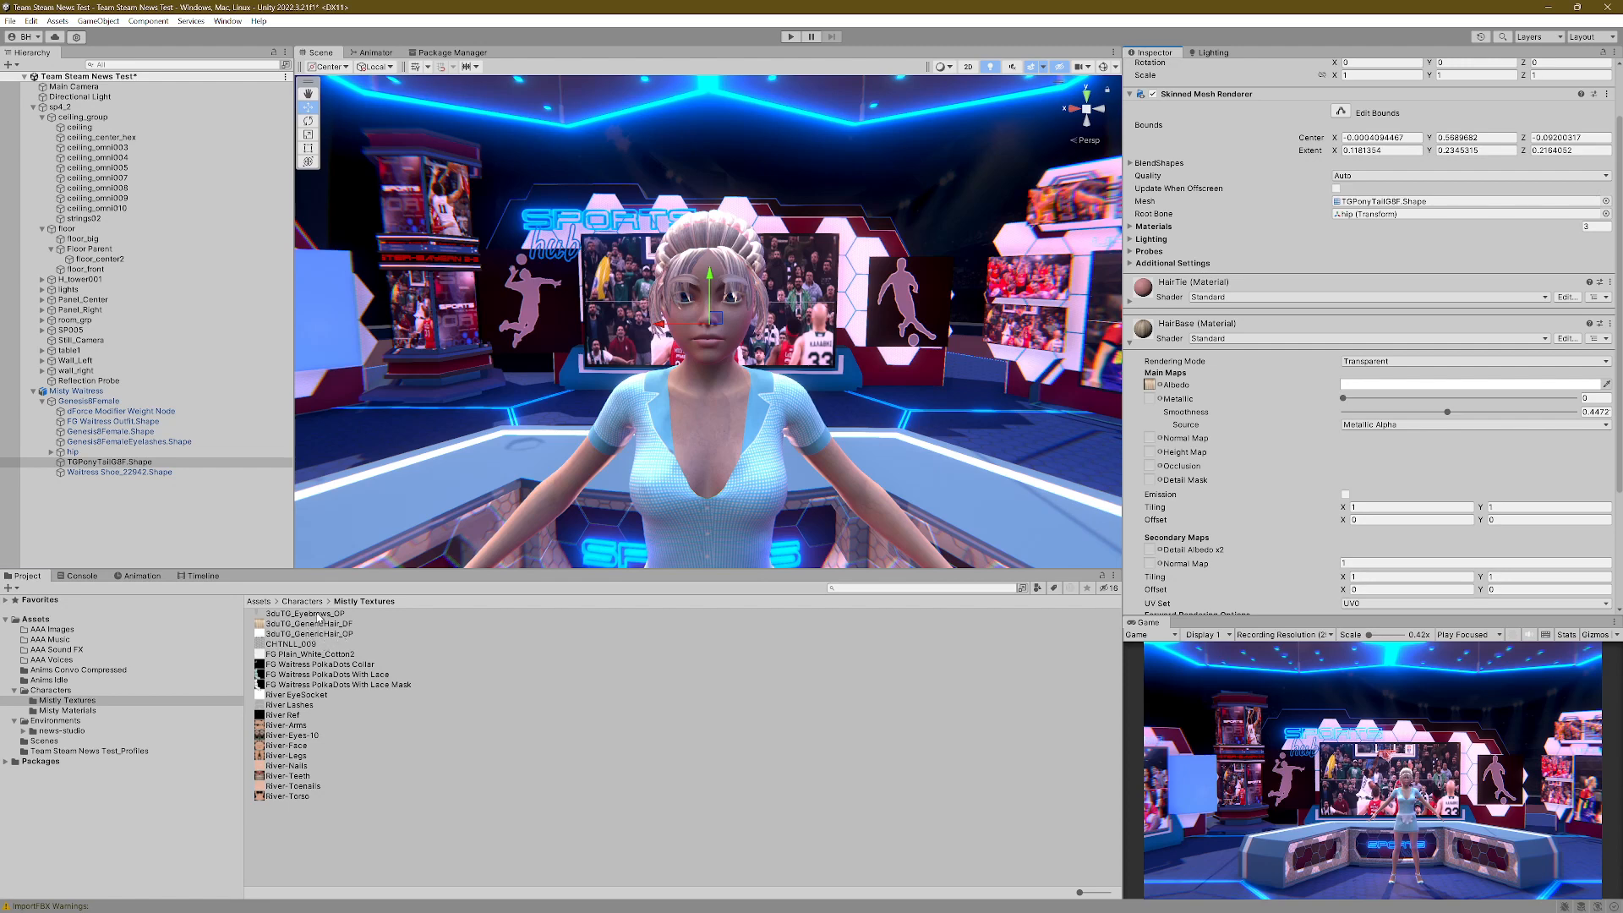
pyautogui.moveTo(319, 614)
pyautogui.mouseDown()
pyautogui.moveTo(349, 612)
pyautogui.moveTo(323, 615)
pyautogui.mouseUp()
pyautogui.moveTo(342, 636); pyautogui.dragTo(1151, 388)
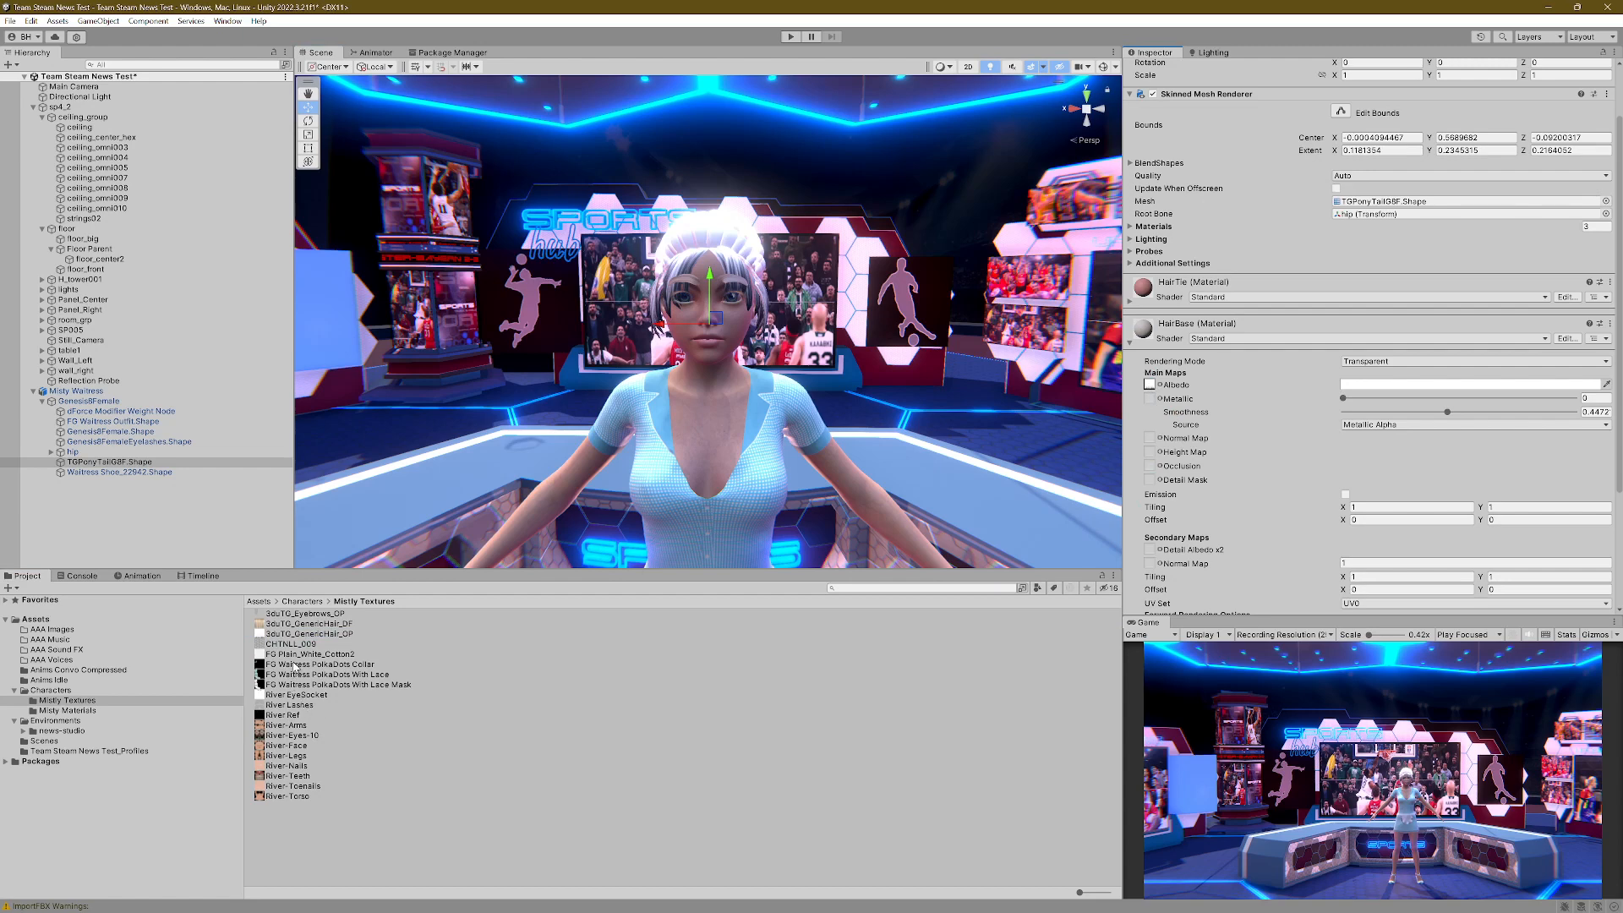
pyautogui.click(273, 626)
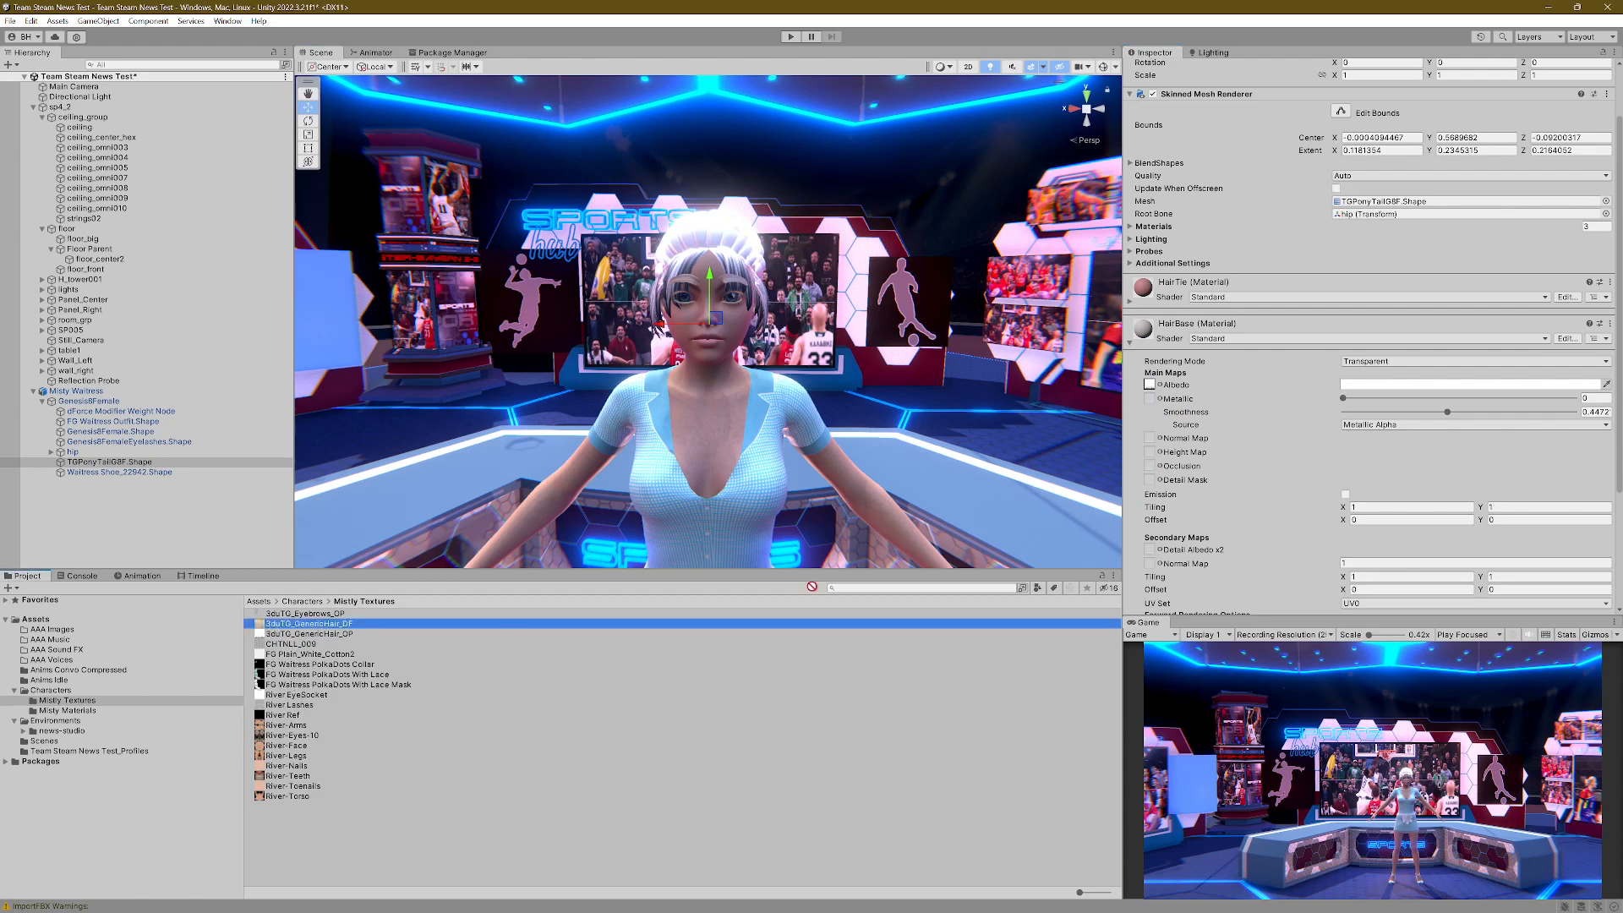
pyautogui.moveTo(273, 626); pyautogui.dragTo(1151, 551)
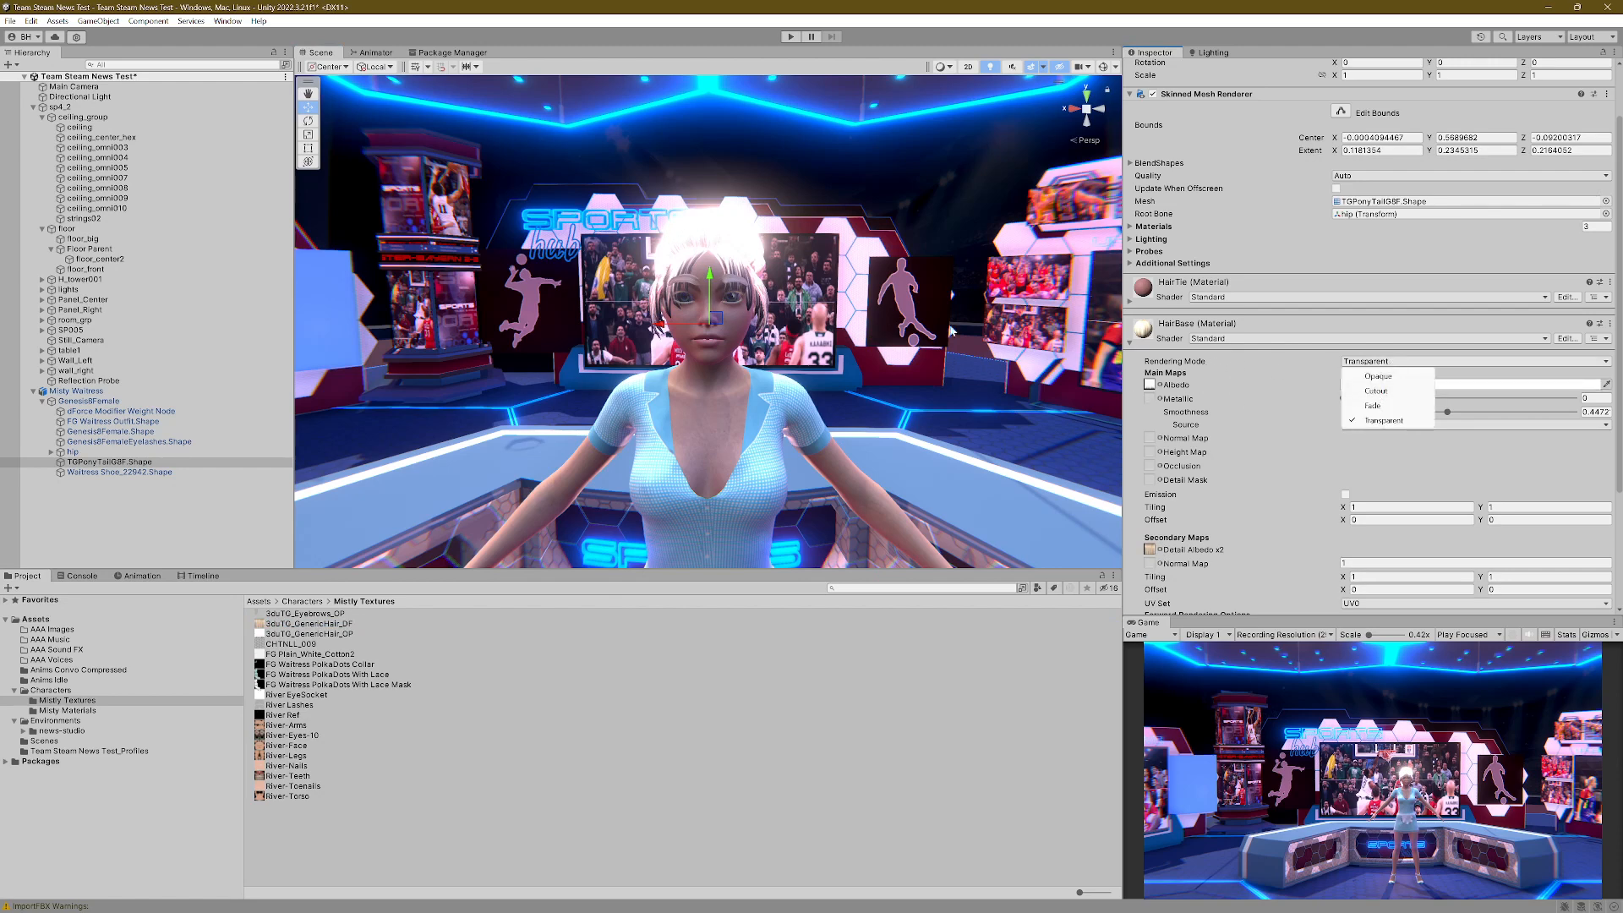
# Step: Set the HairBase material's rendering mode to Cutout with alpha cutoff about 0.386, metallic about 0.948 and smoothness about 0.14
pyautogui.click(1393, 391)
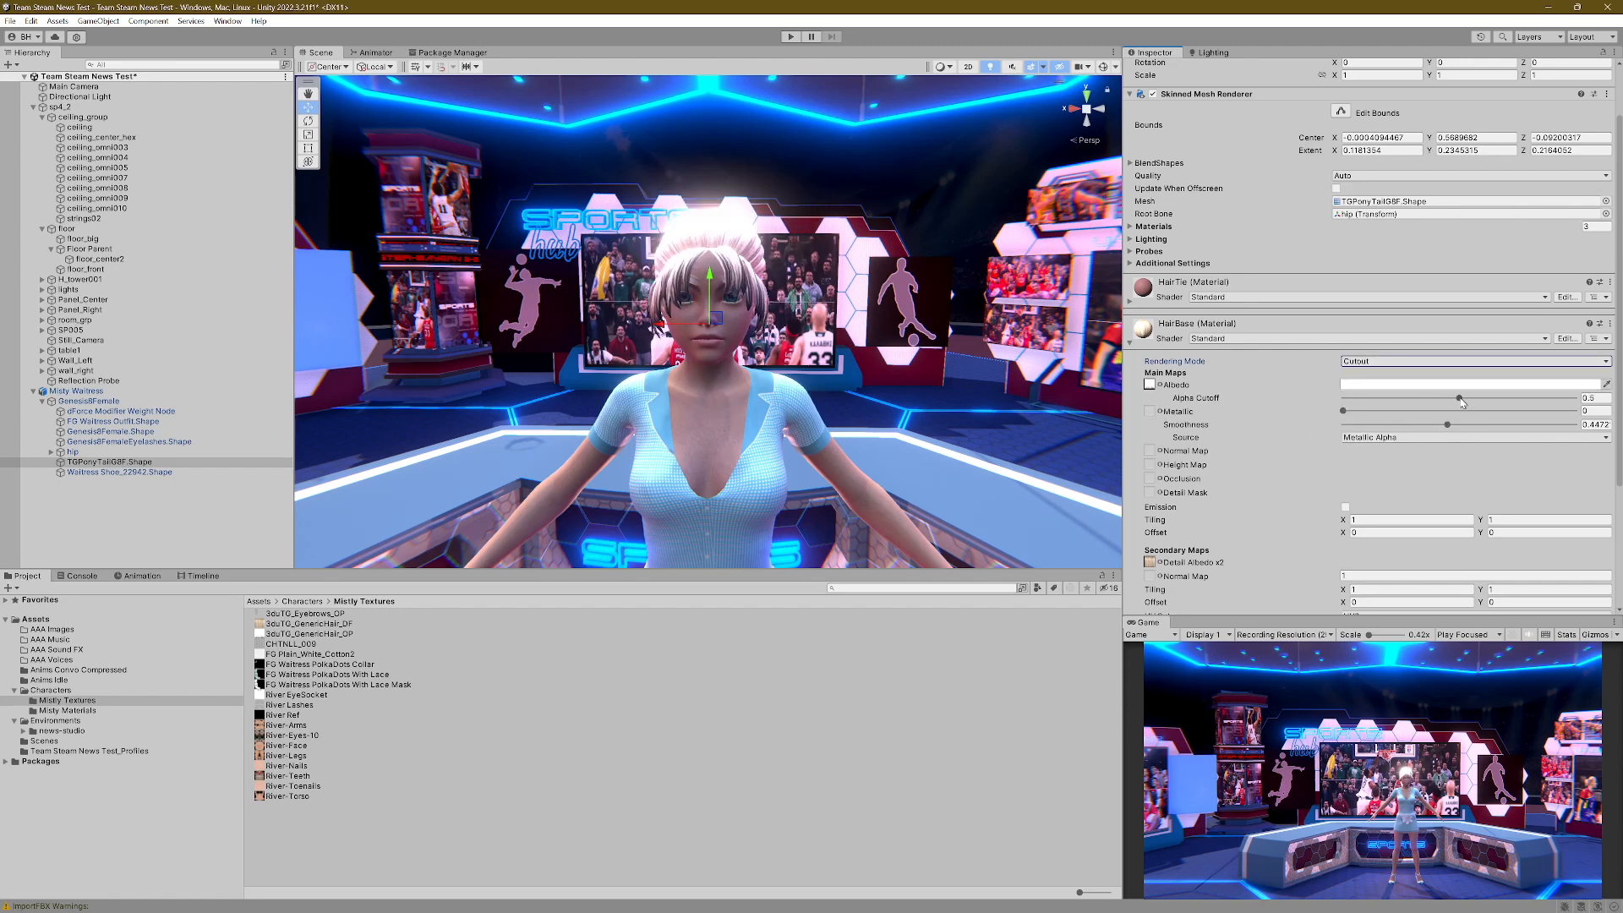
pyautogui.moveTo(1459, 399)
pyautogui.mouseDown()
pyautogui.moveTo(1354, 399)
pyautogui.moveTo(1433, 398)
pyautogui.moveTo(1420, 429)
pyautogui.moveTo(1326, 429)
pyautogui.moveTo(1394, 428)
pyautogui.moveTo(1352, 412)
pyautogui.moveTo(1460, 411)
pyautogui.moveTo(1585, 435)
pyautogui.moveTo(1564, 435)
pyautogui.mouseUp()
pyautogui.moveTo(1438, 400)
pyautogui.mouseDown()
pyautogui.moveTo(1573, 398)
pyautogui.moveTo(1406, 402)
pyautogui.moveTo(1432, 398)
pyautogui.mouseUp()
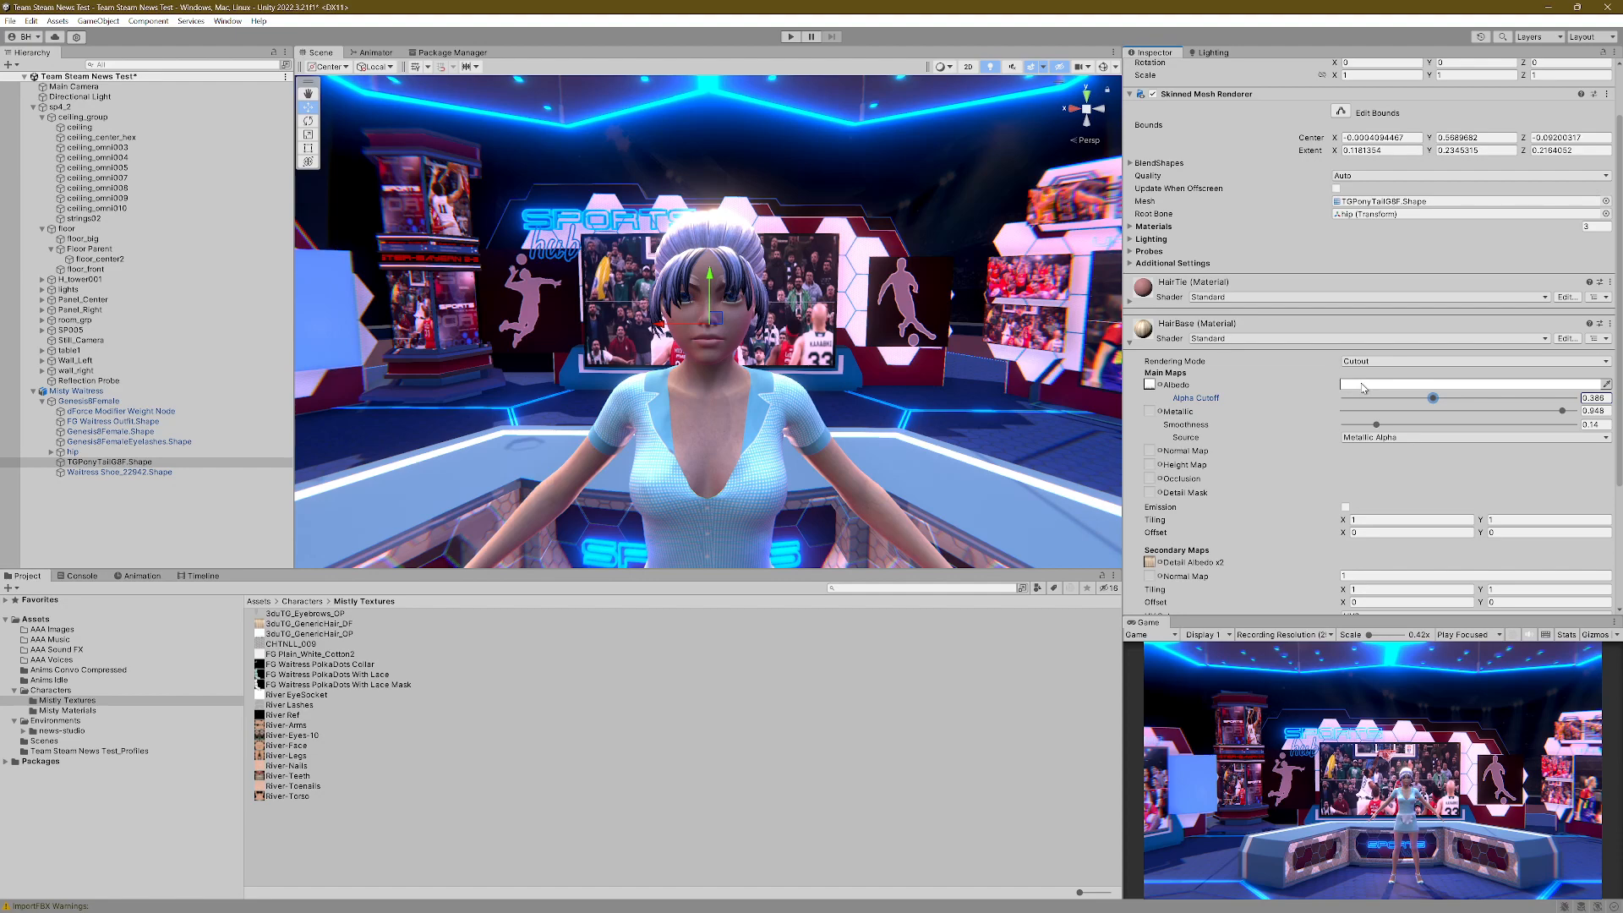
pyautogui.click(1363, 385)
pyautogui.click(1311, 398)
pyautogui.scroll(5, 766, 304)
pyautogui.scroll(-5, 766, 304)
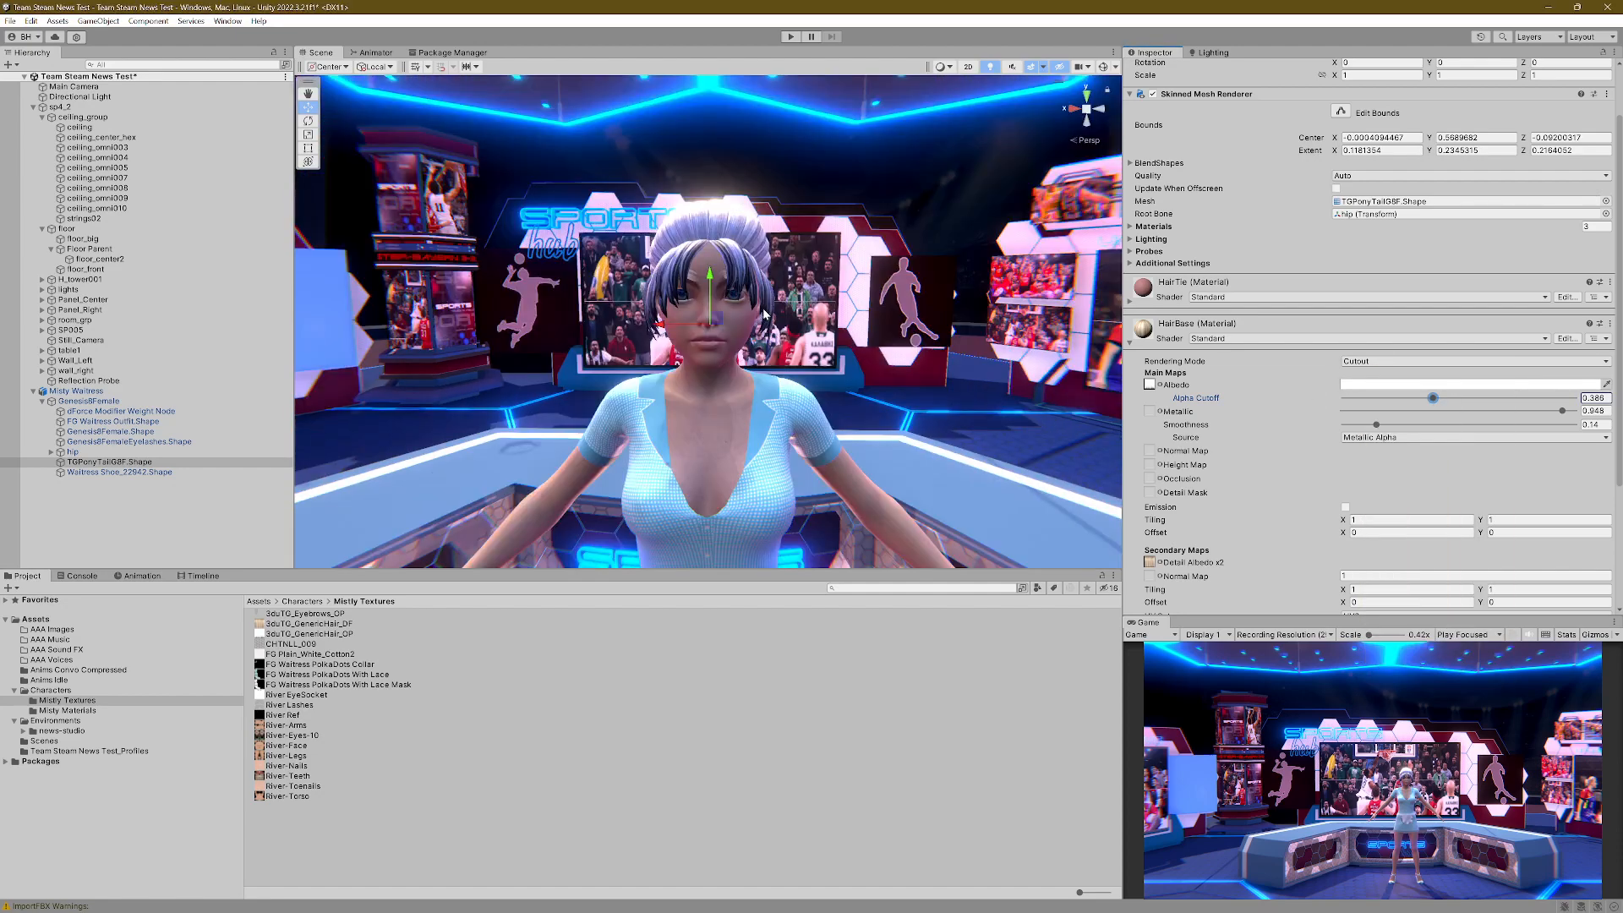
# Step: Try the 3duTG_Eyebrows_OP texture as the HairBase material's albedo map while viewing the hair from the side
pyautogui.moveTo(763, 314); pyautogui.dragTo(776, 309, button='middle')
pyautogui.moveTo(776, 309); pyautogui.dragTo(891, 358, button='right')
pyautogui.moveTo(773, 321)
pyautogui.mouseDown(button='middle')
pyautogui.moveTo(806, 337)
pyautogui.moveTo(792, 342)
pyautogui.mouseUp(button='middle')
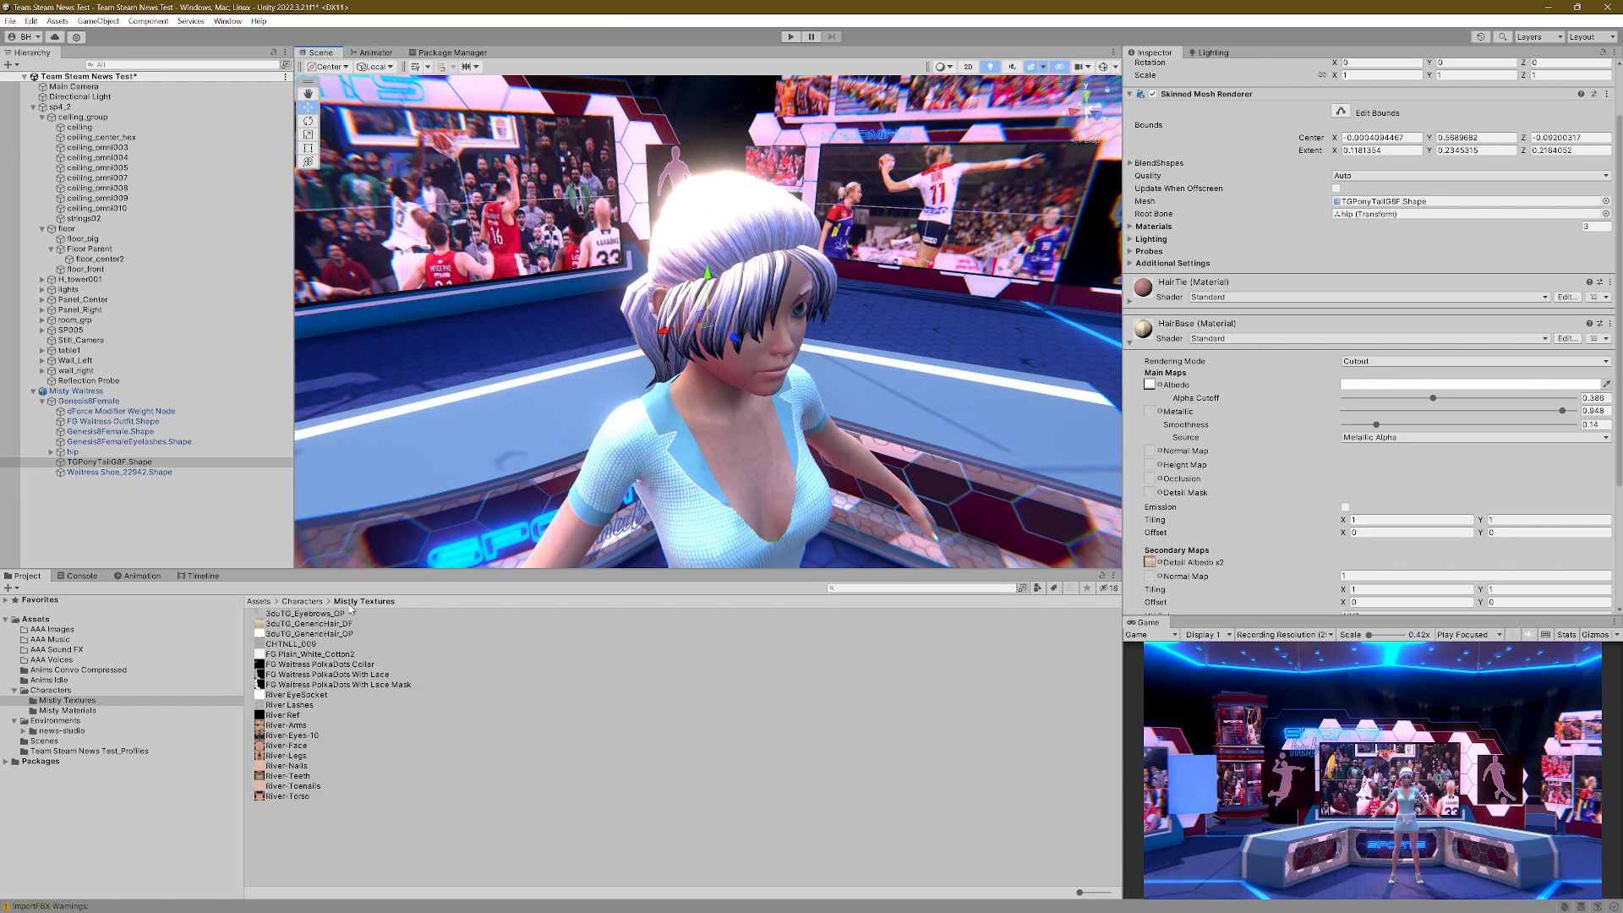
pyautogui.moveTo(260, 616); pyautogui.dragTo(1150, 389)
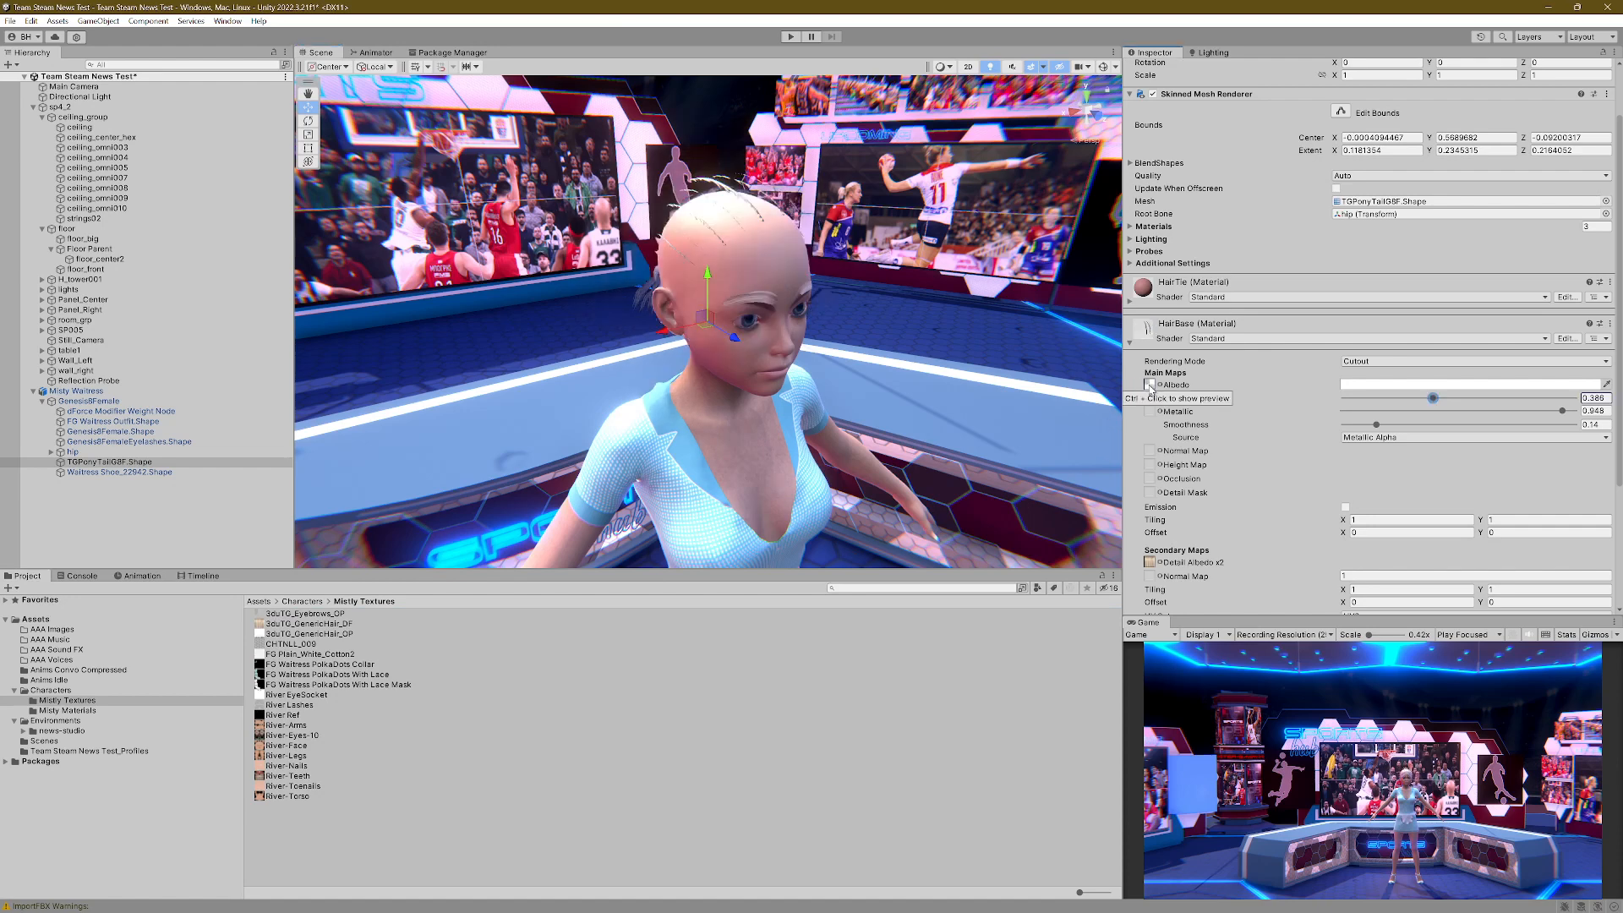
# Step: Enable Alpha Is Transparency on the 3duTG_GenericHair_OP texture, set its alpha source to From Gray Scale, and apply the import settings
pyautogui.click(307, 634)
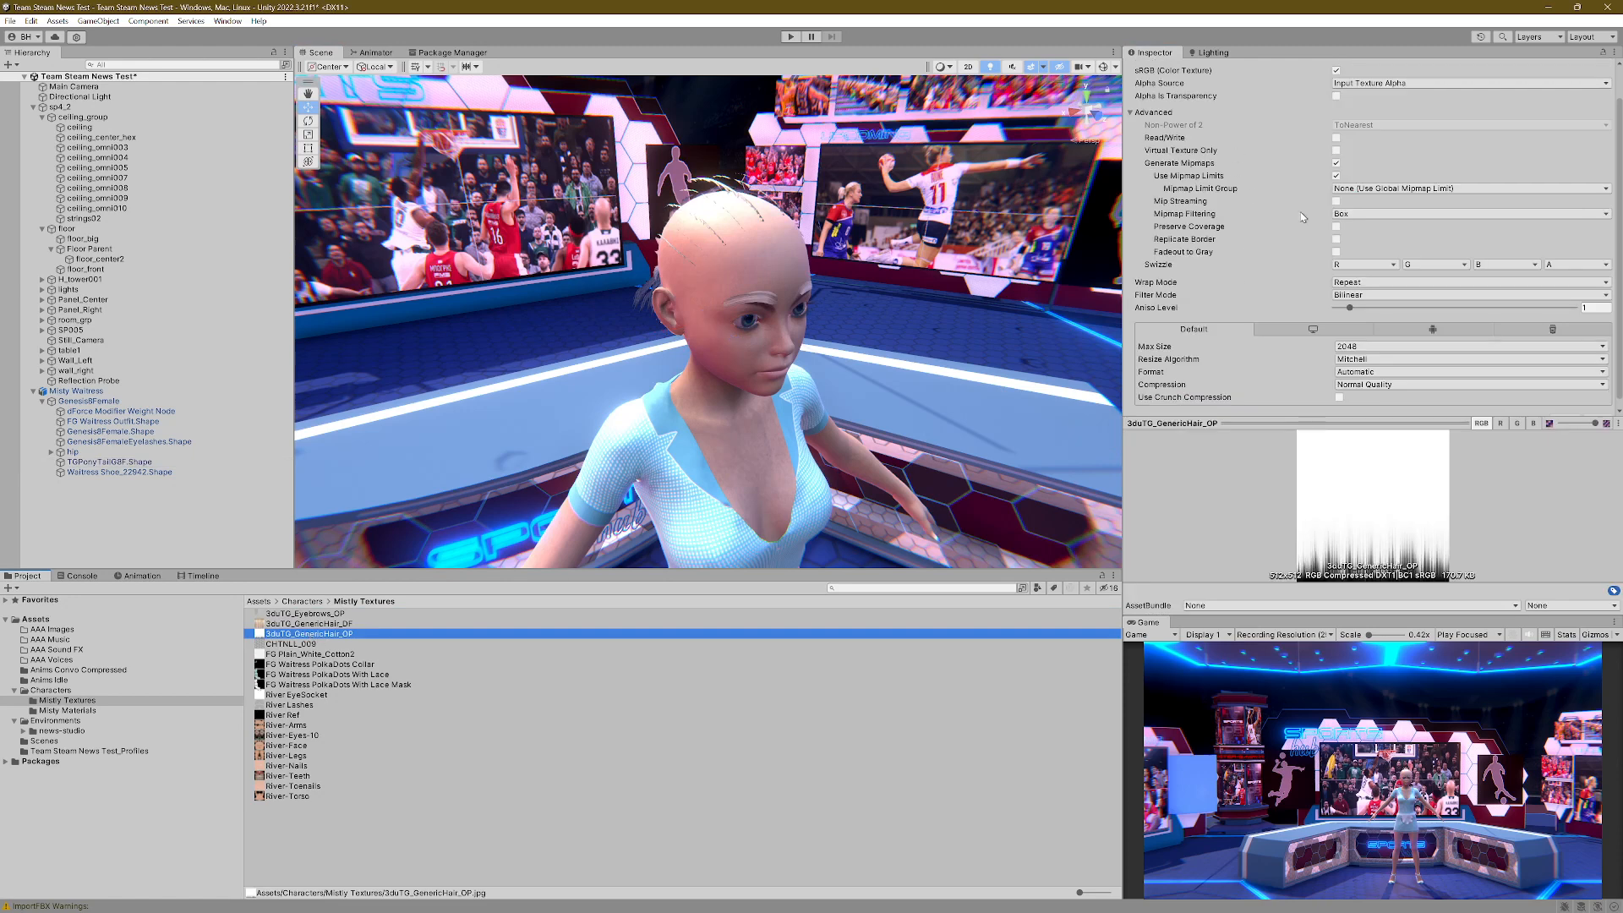
pyautogui.scroll(2, 1303, 217)
pyautogui.click(1336, 130)
pyautogui.click(1363, 119)
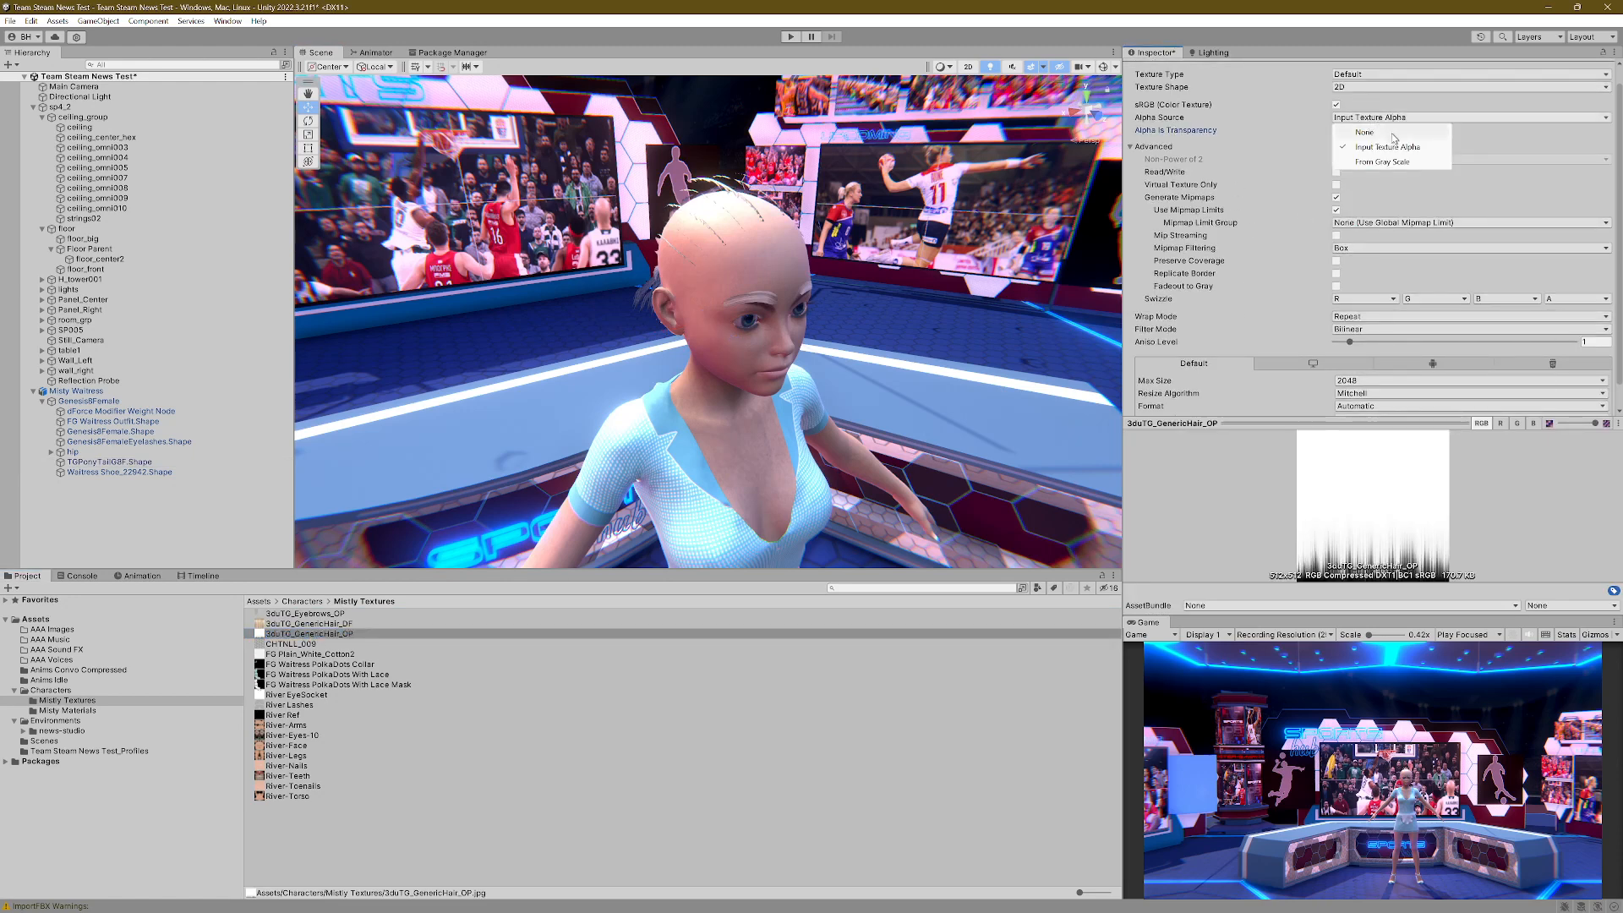
pyautogui.click(1428, 161)
pyautogui.scroll(-3, 1471, 218)
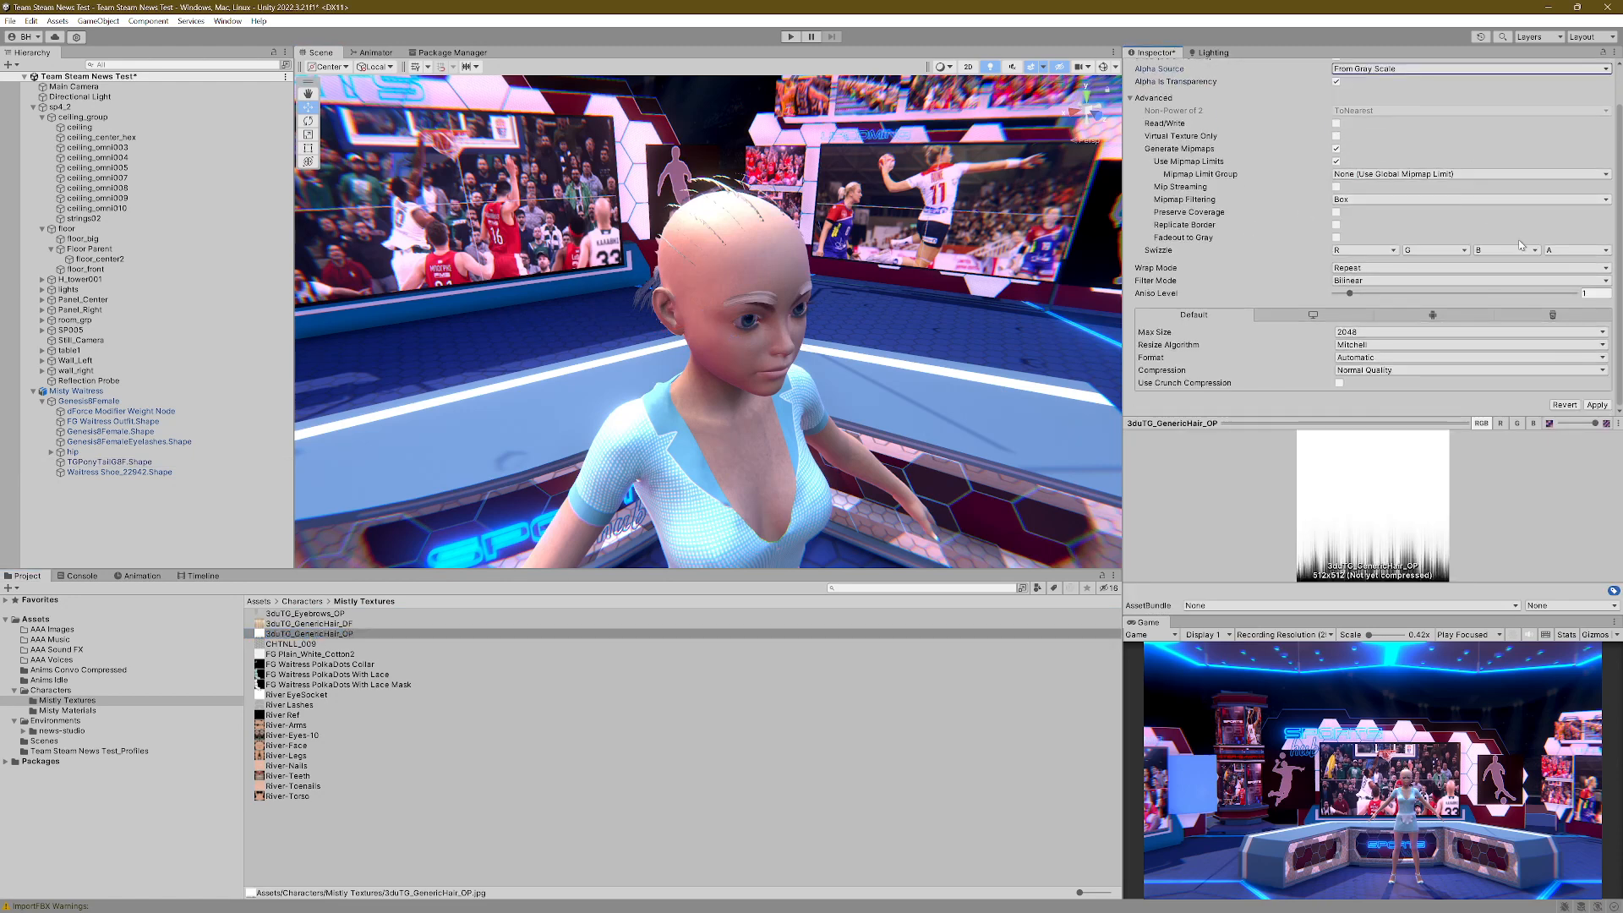
pyautogui.click(1597, 406)
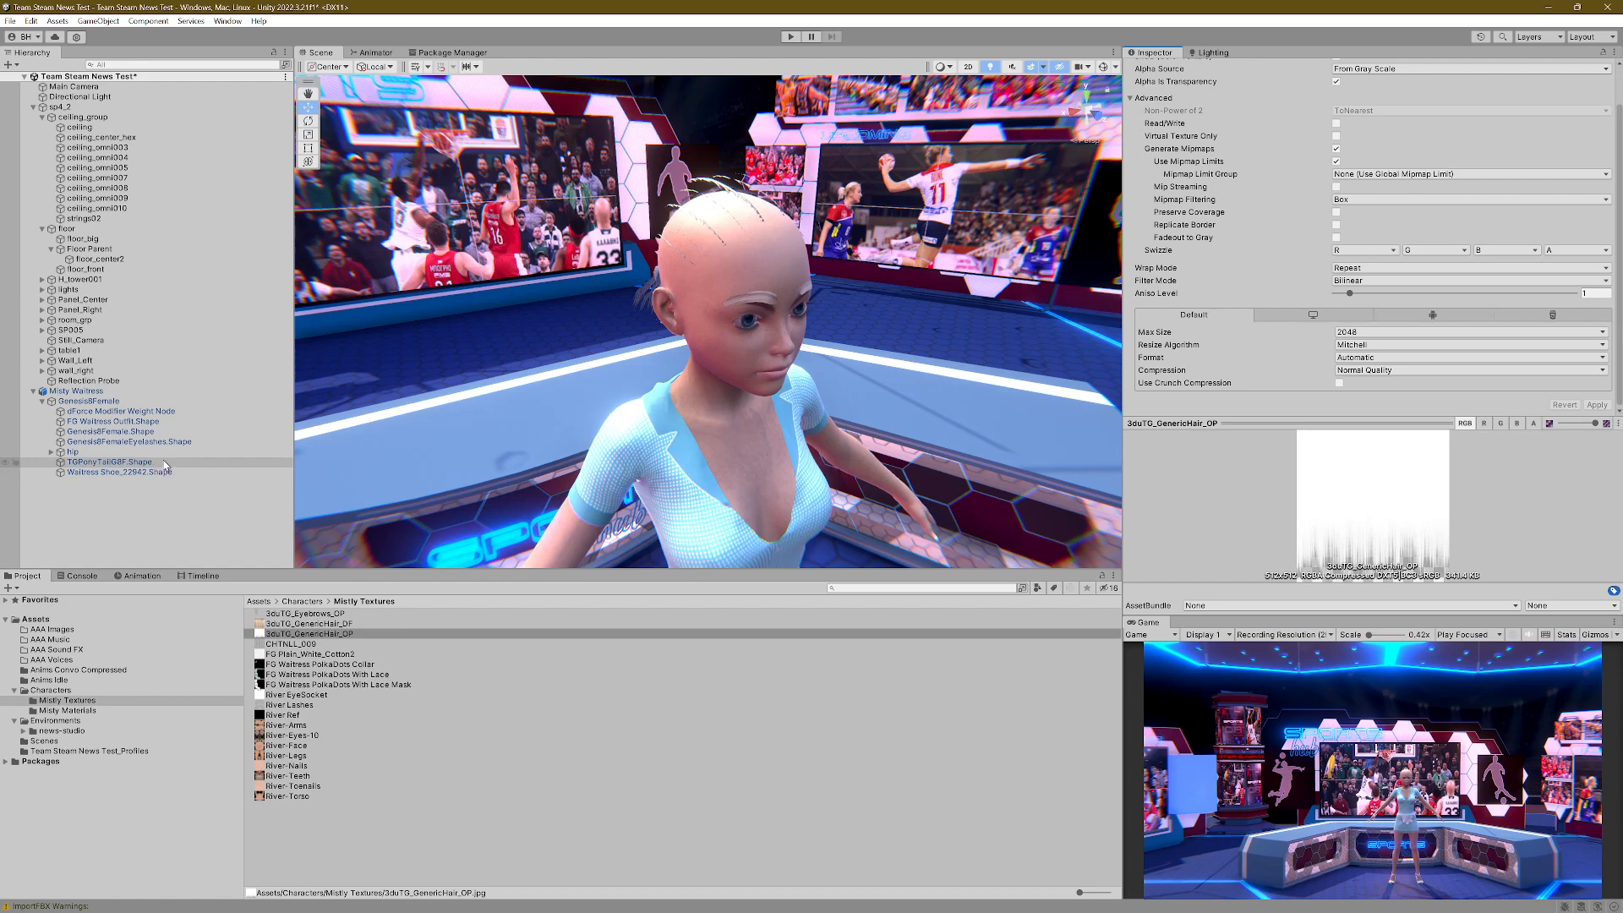
# Step: Assign the 3duTG_GenericHair_OP texture as the albedo map of the HairBase material on TGPonyTailG8F.Shape
pyautogui.click(153, 433)
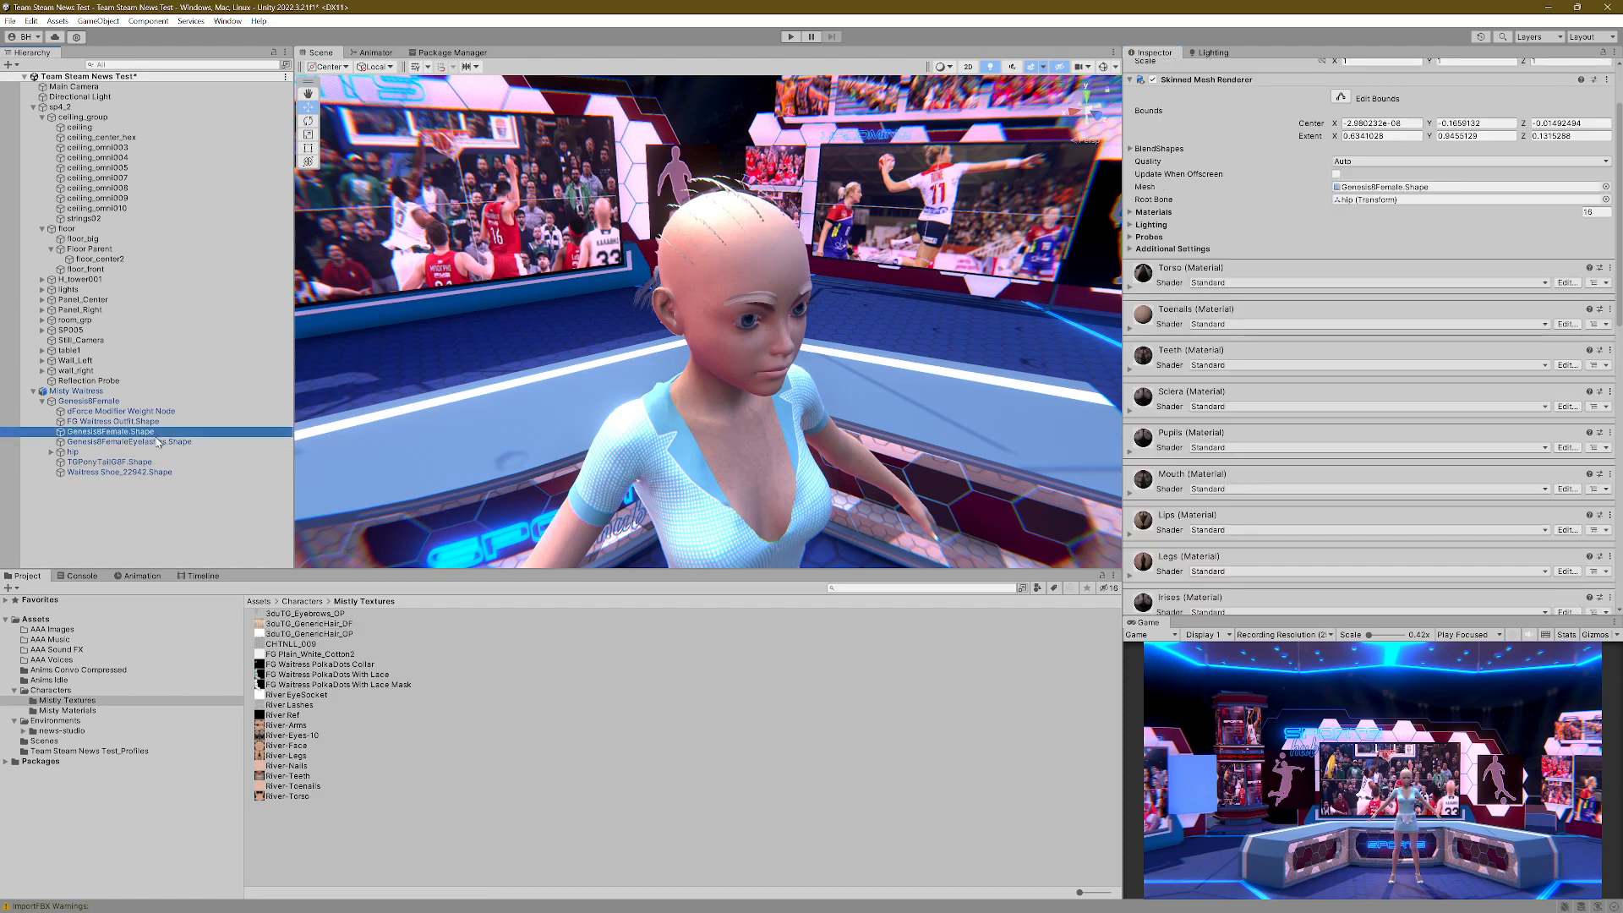
pyautogui.click(165, 463)
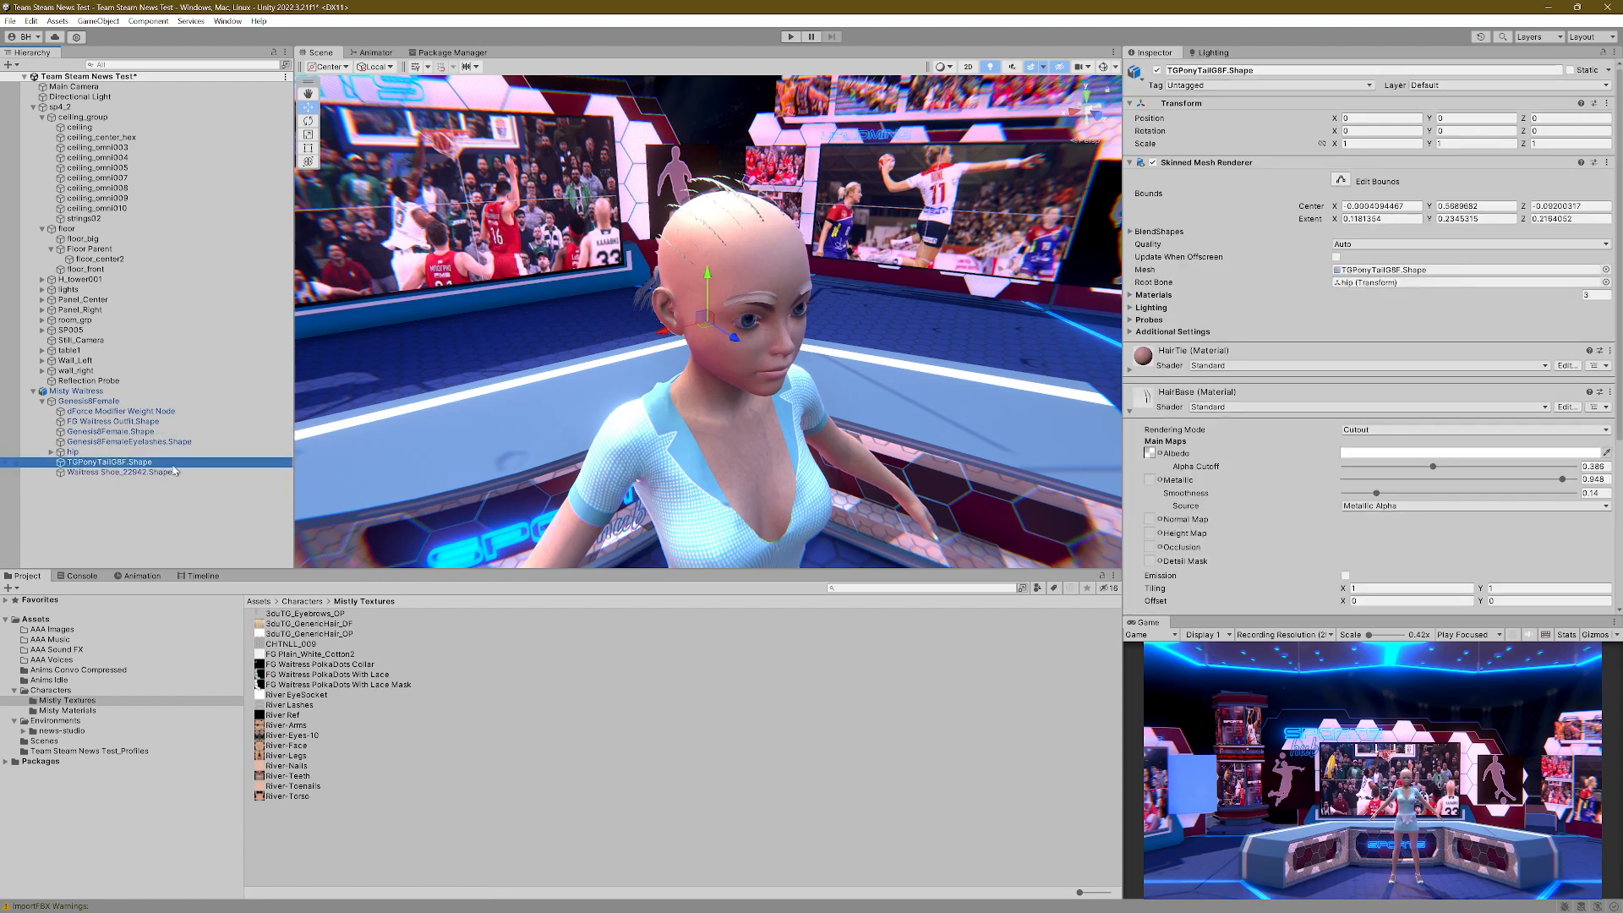
pyautogui.scroll(-2, 1193, 513)
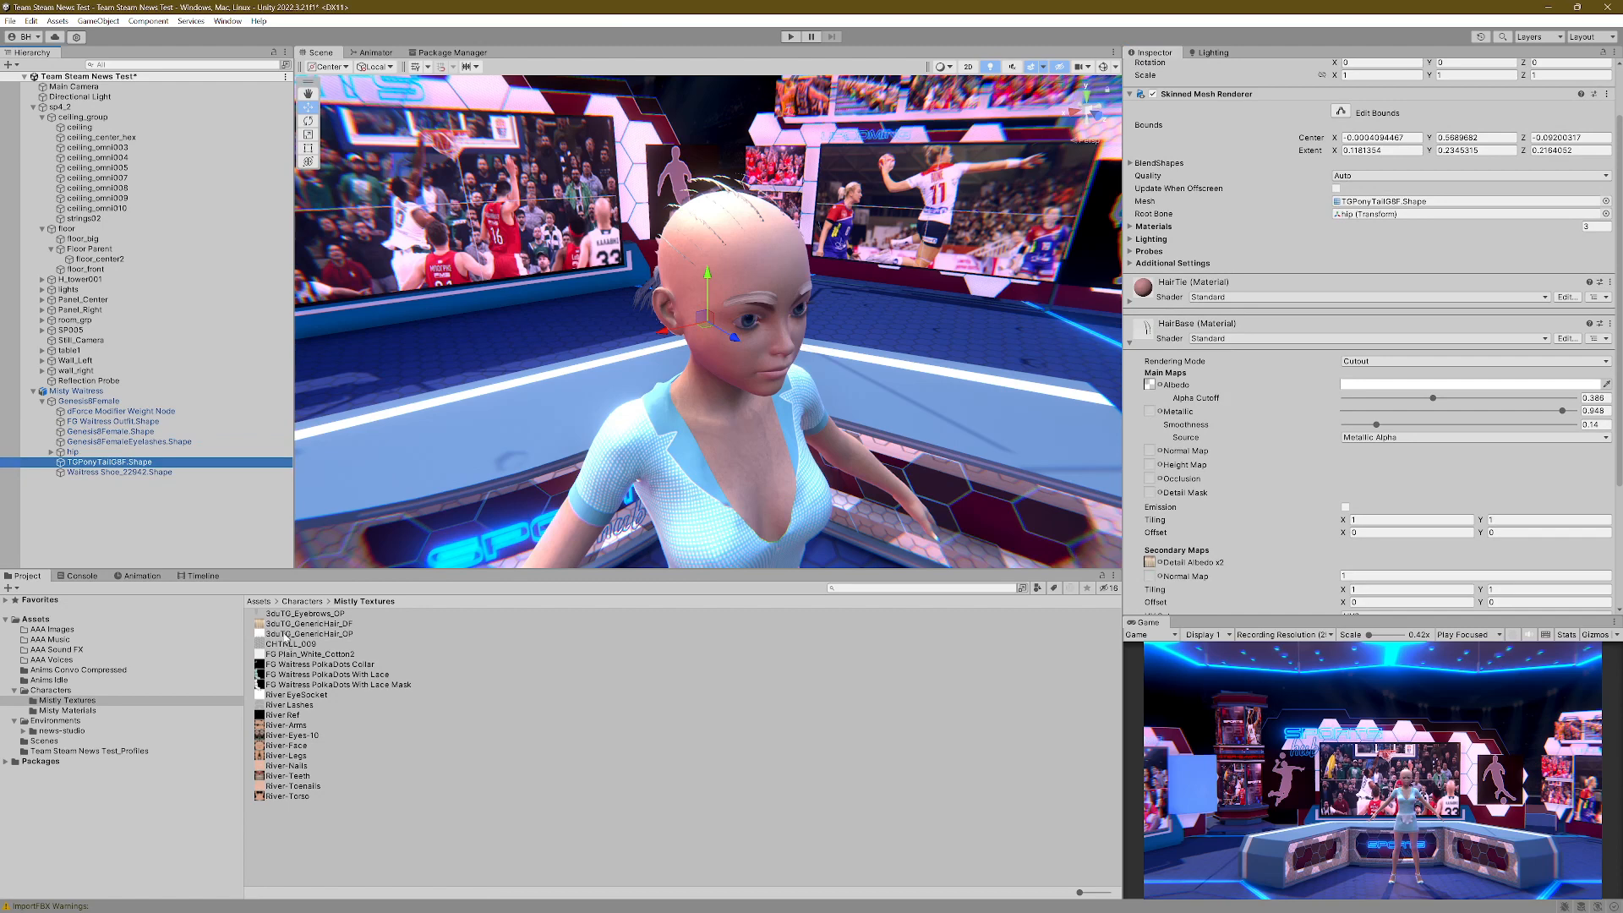
pyautogui.moveTo(287, 636); pyautogui.dragTo(1151, 387)
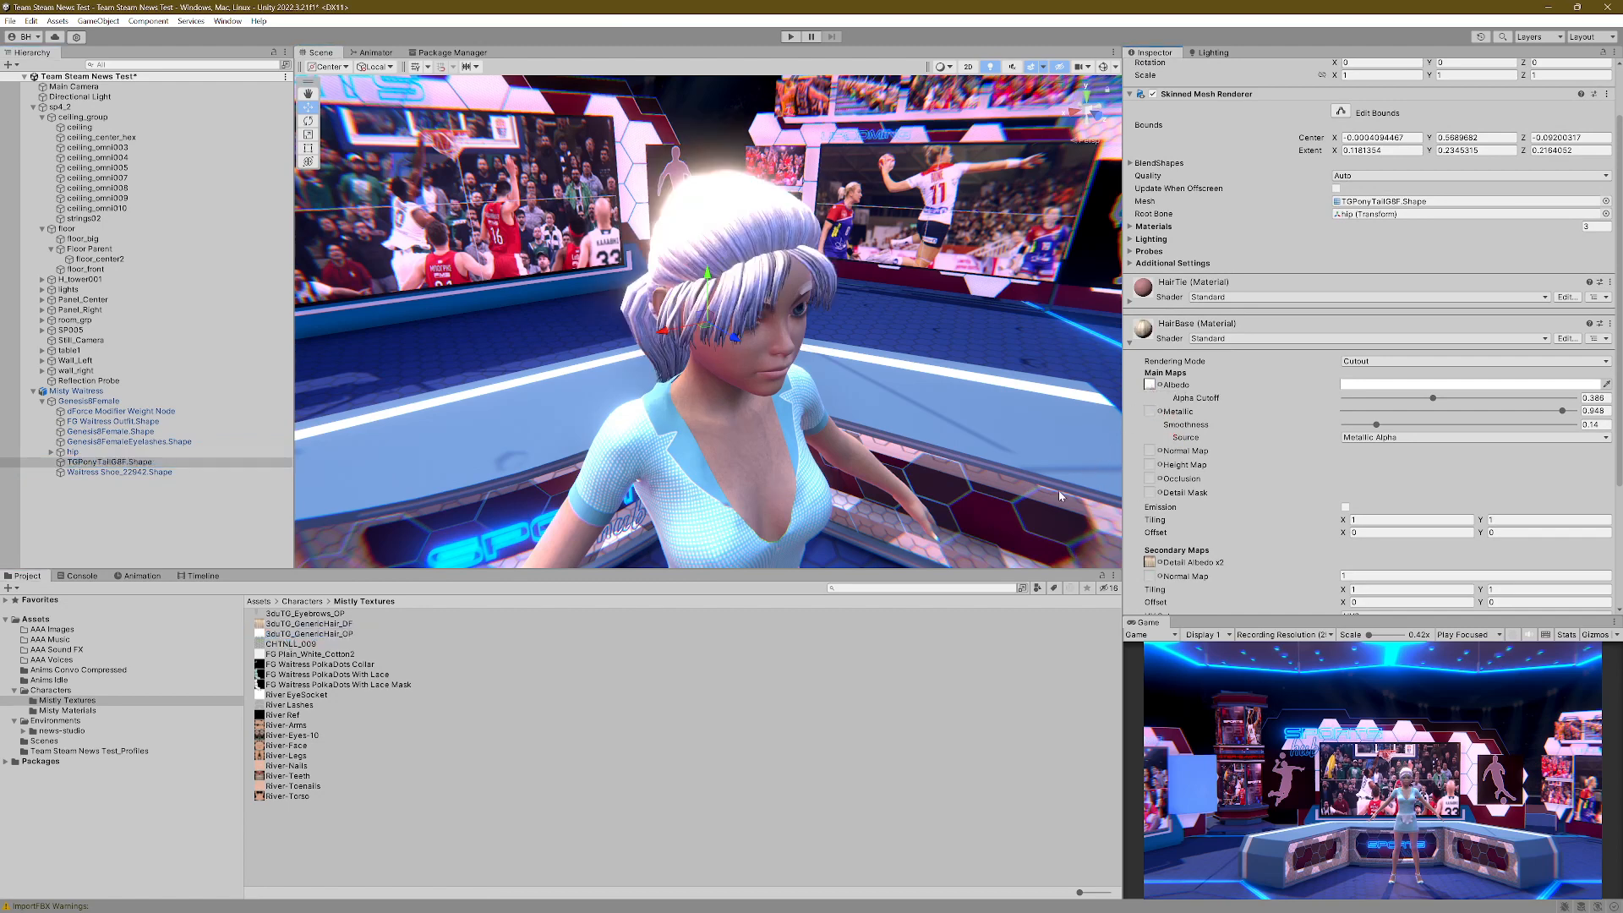
# Step: Lower the HairBase material's alpha cutoff to about 0.17 and inspect the hair strands up close and from the front
pyautogui.scroll(1, 765, 420)
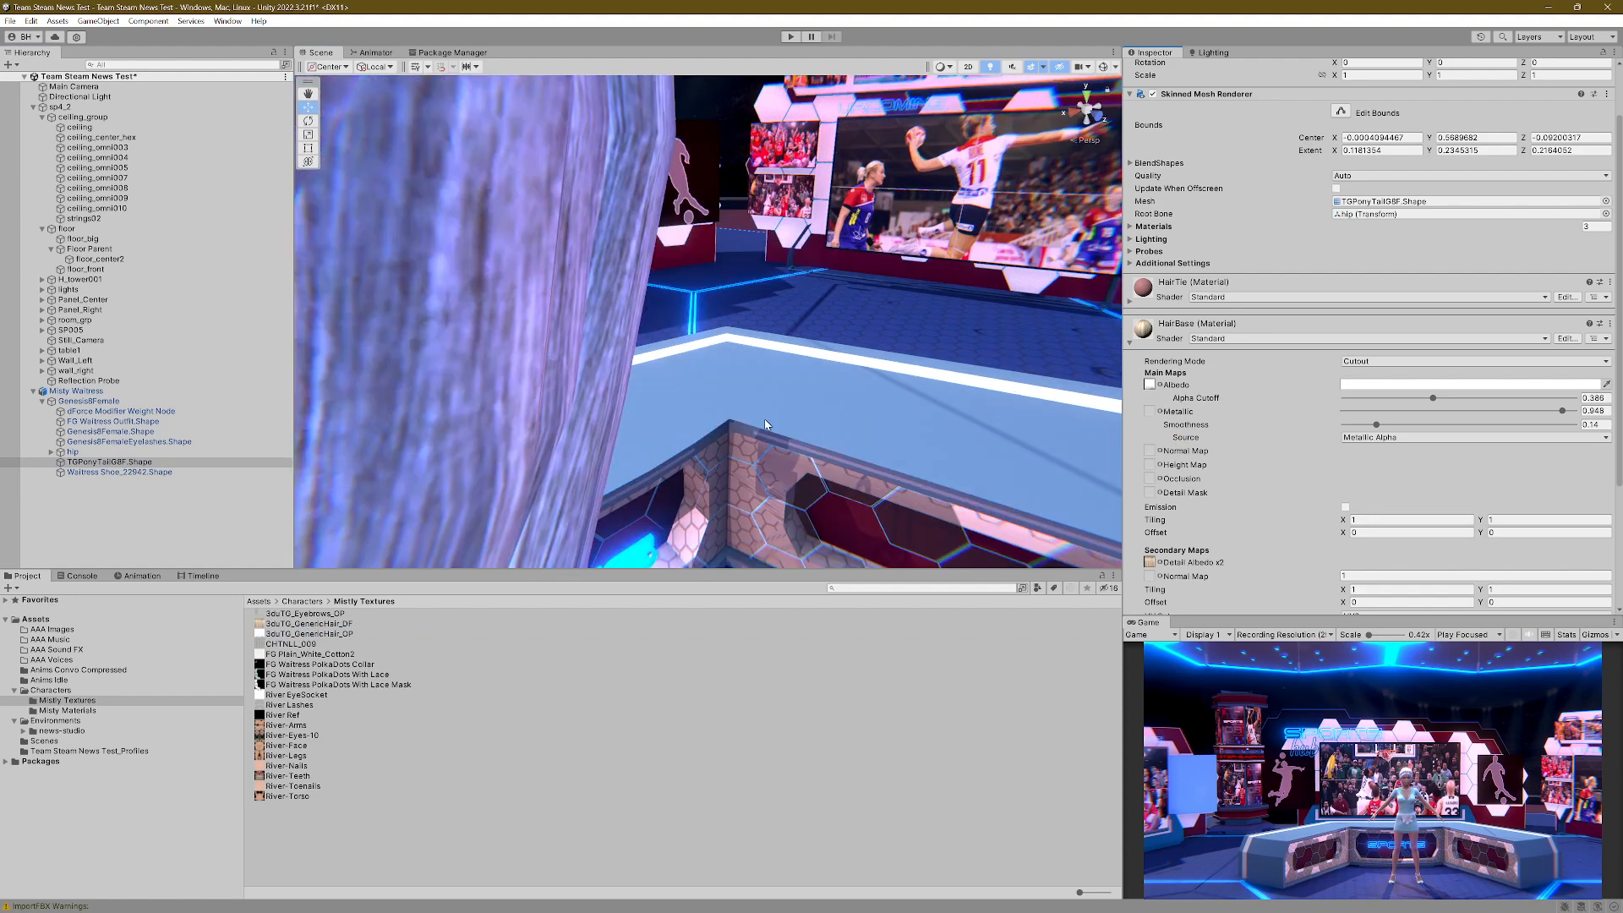
pyautogui.scroll(-1, 761, 425)
pyautogui.scroll(-5, 761, 428)
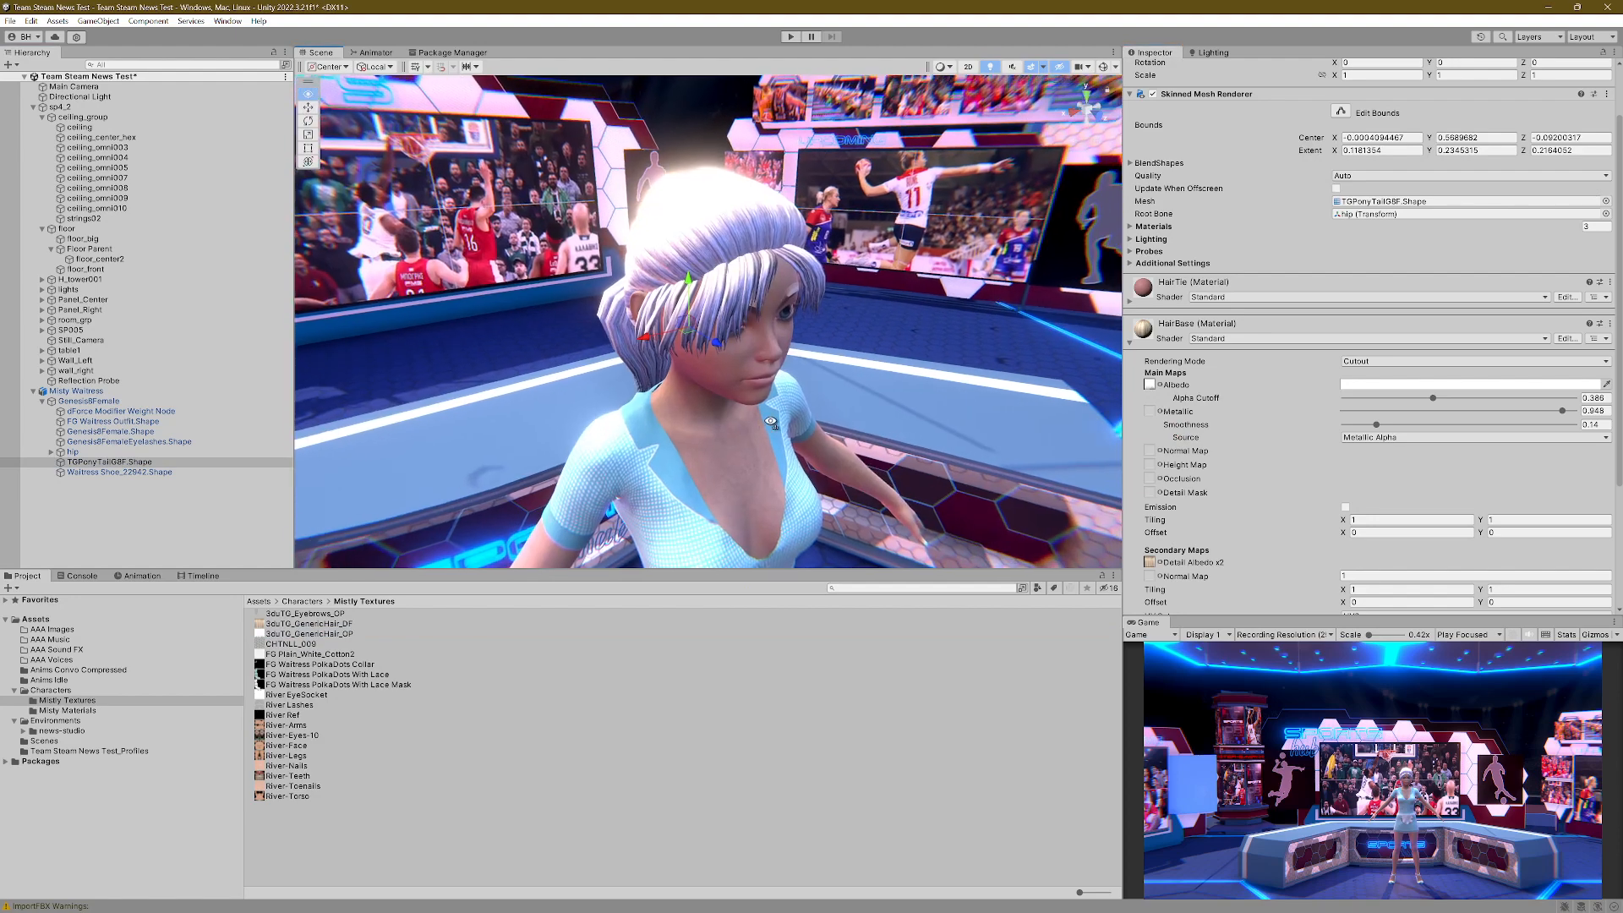
pyautogui.scroll(8, 777, 407)
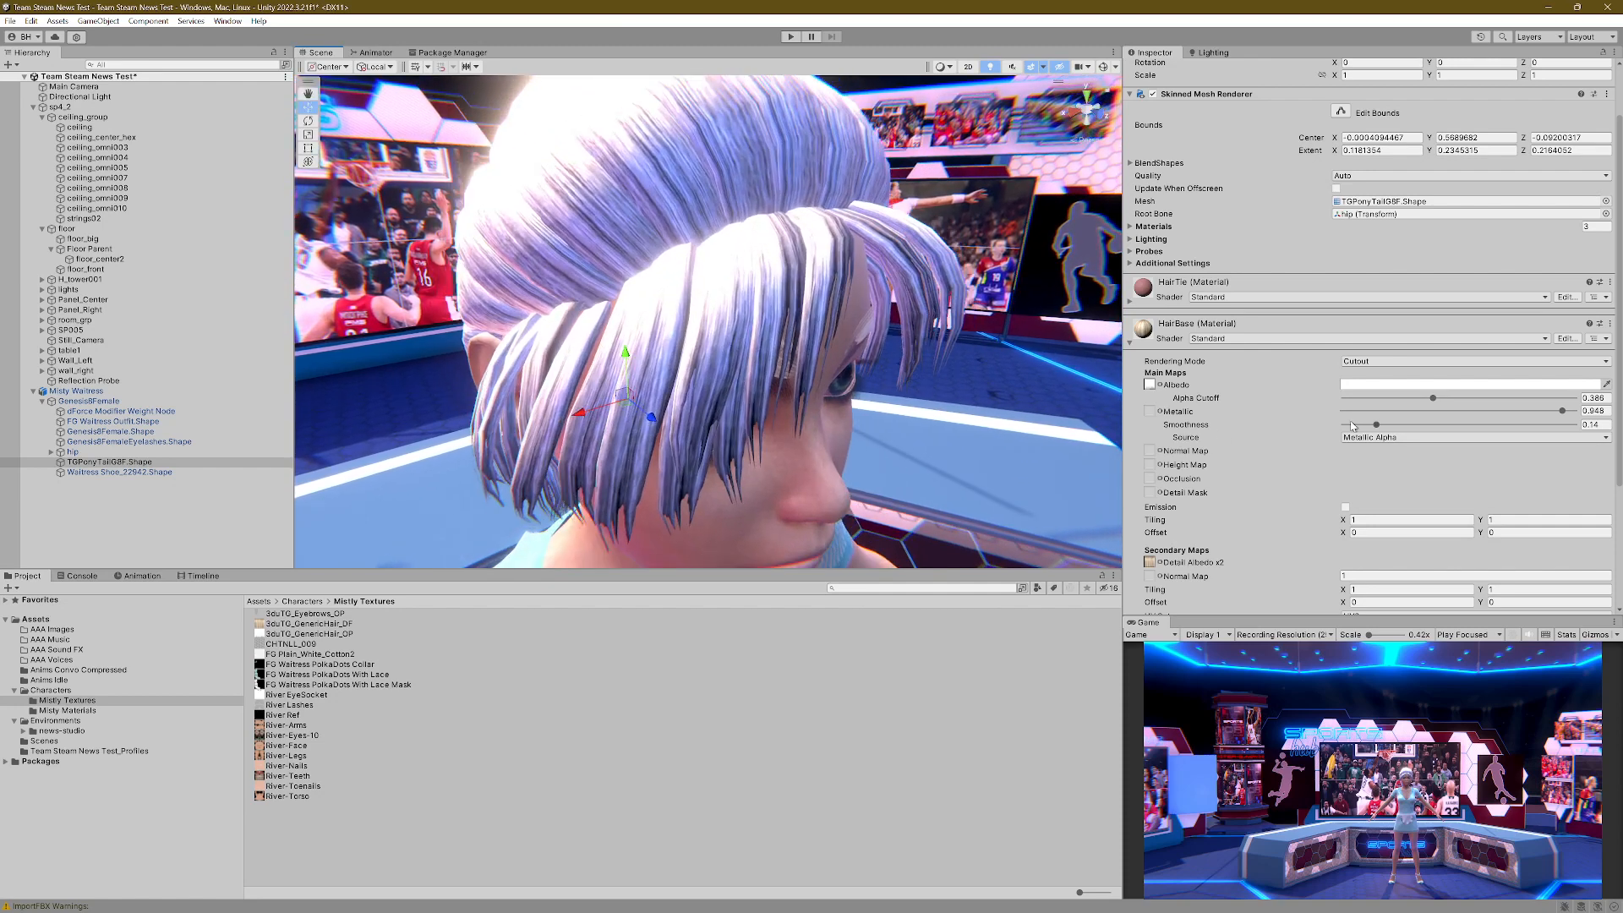
pyautogui.moveTo(1434, 399); pyautogui.dragTo(1387, 429)
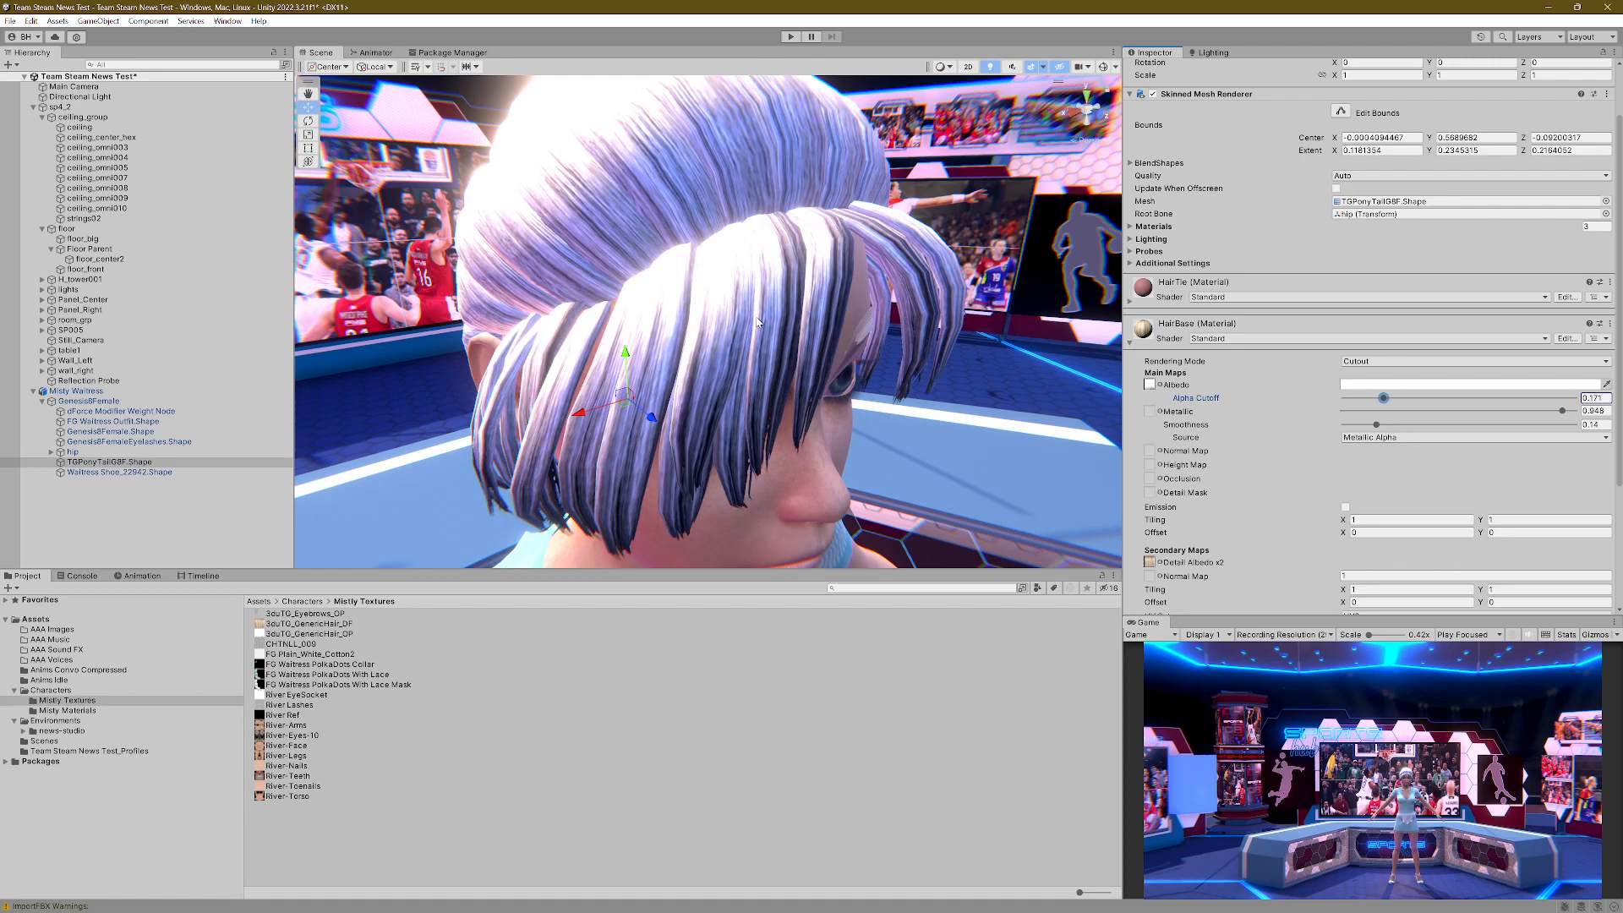
pyautogui.moveTo(1087, 347); pyautogui.dragTo(887, 347, button='right')
pyautogui.scroll(-5, 896, 345)
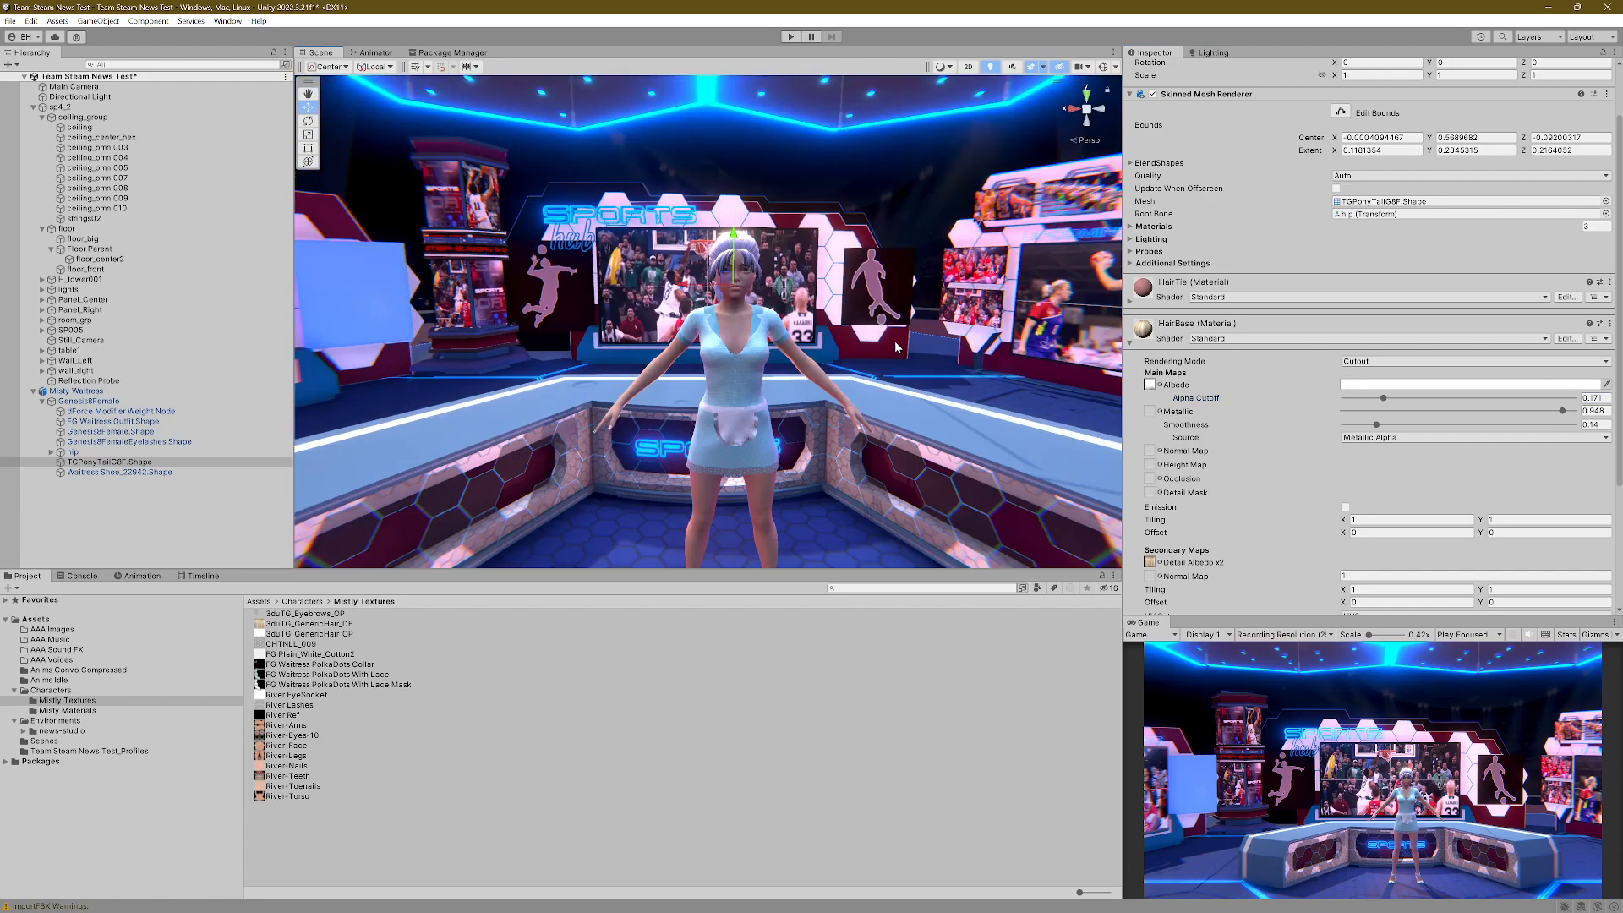
pyautogui.scroll(6, 894, 359)
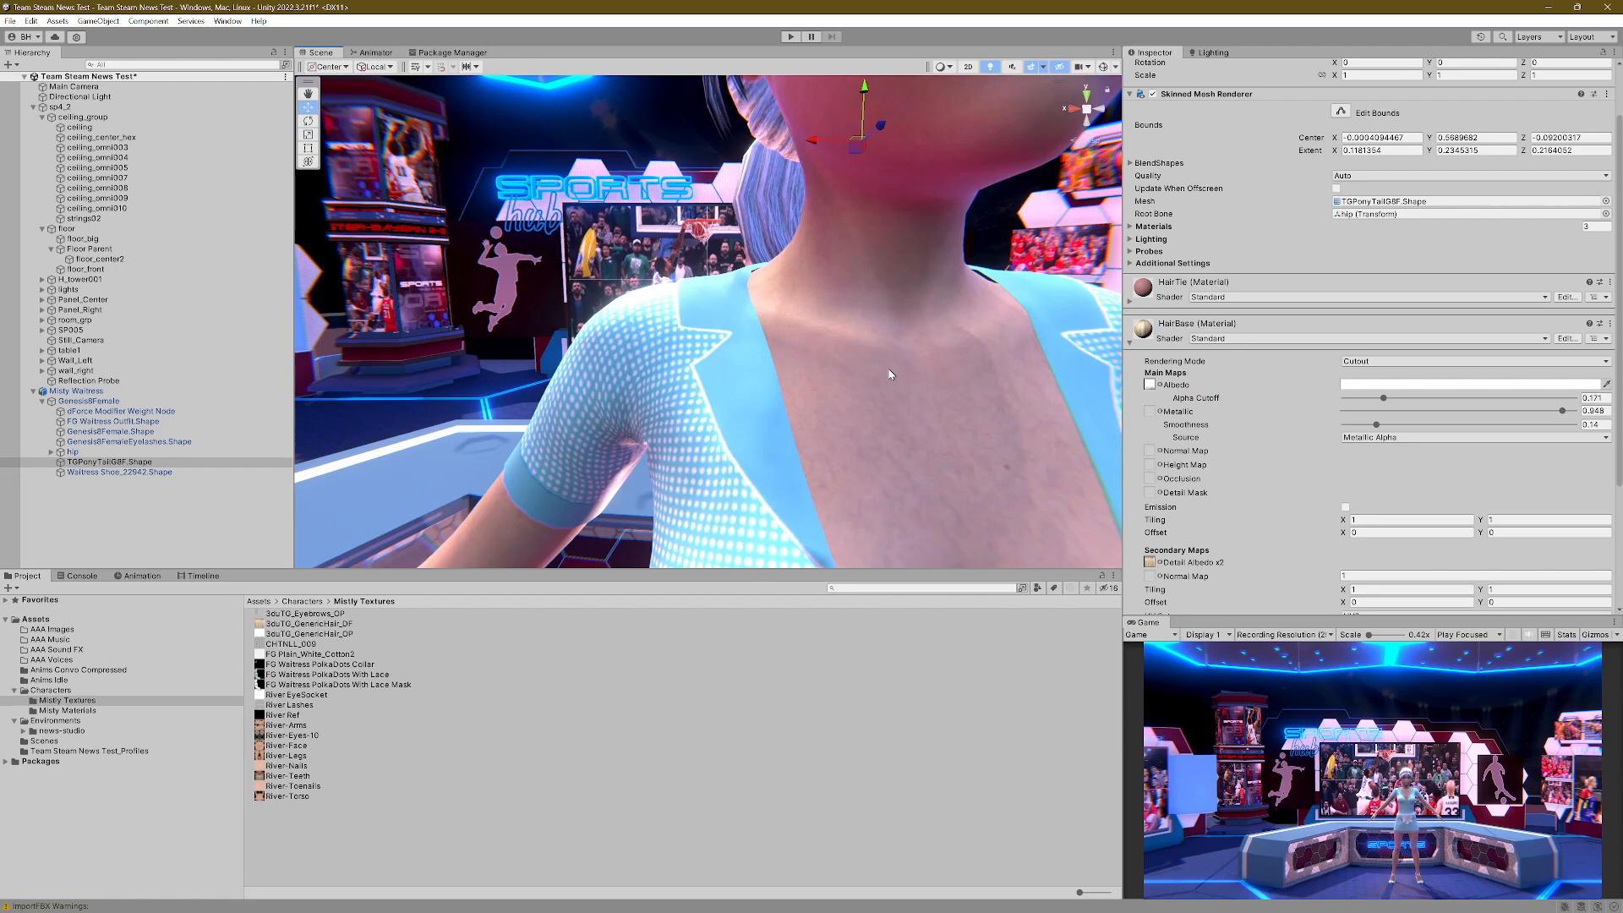
# Step: Clear the Eyebrows material's albedo texture on TGPonyTailG8F.Shape and set its rendering mode to Cutout
pyautogui.scroll(-6, 889, 374)
pyautogui.scroll(3, 894, 375)
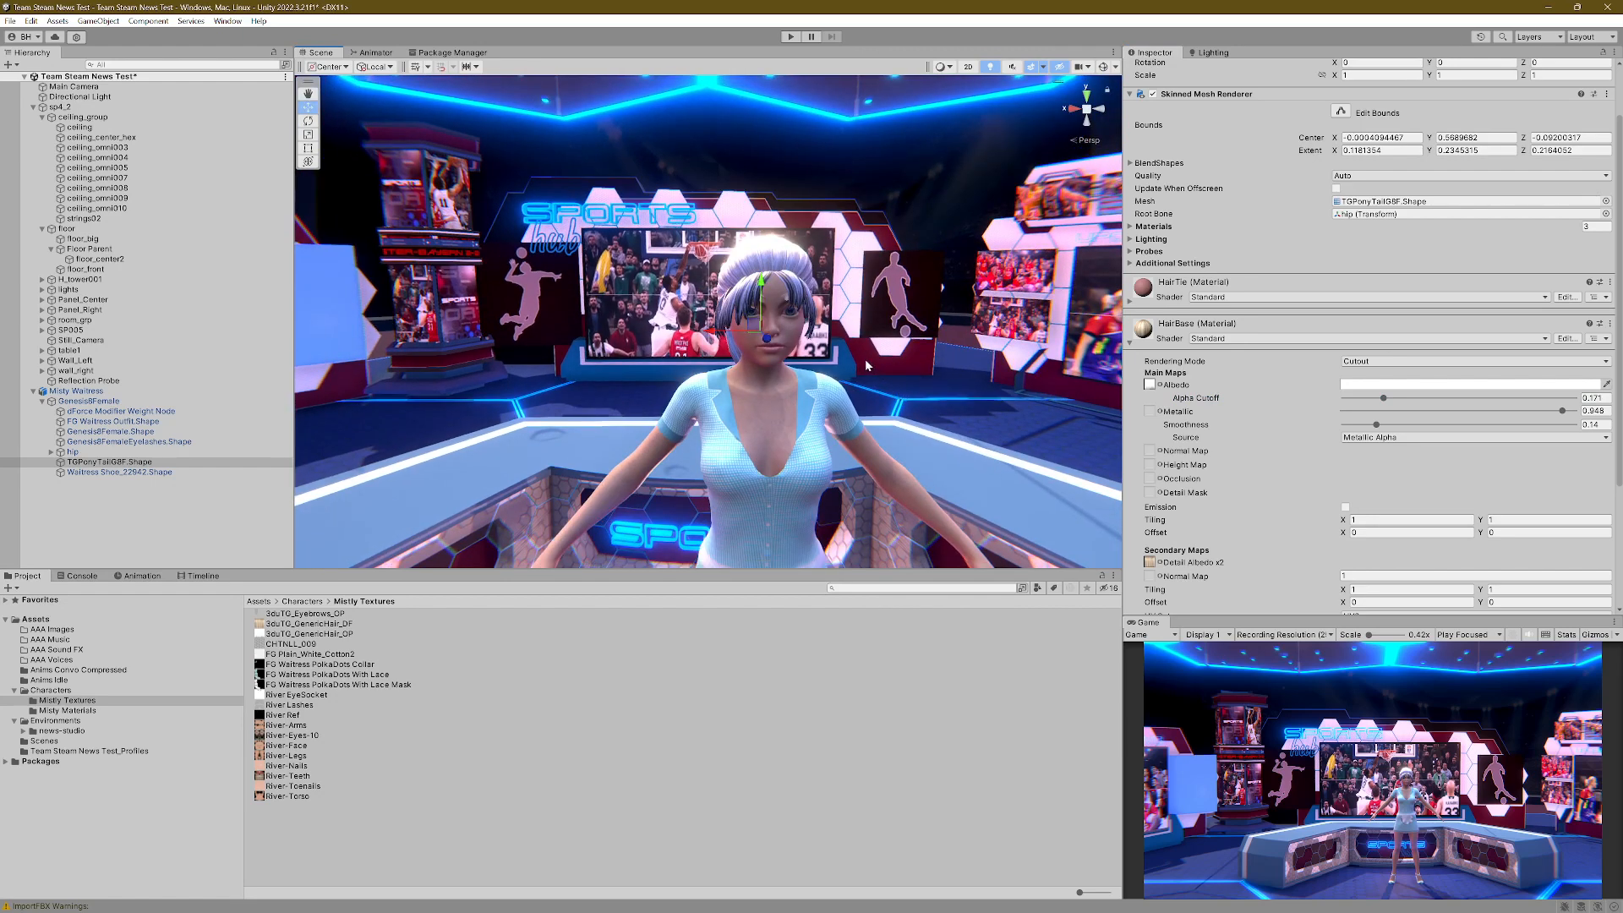
pyautogui.scroll(-2, 865, 359)
pyautogui.scroll(8, 896, 363)
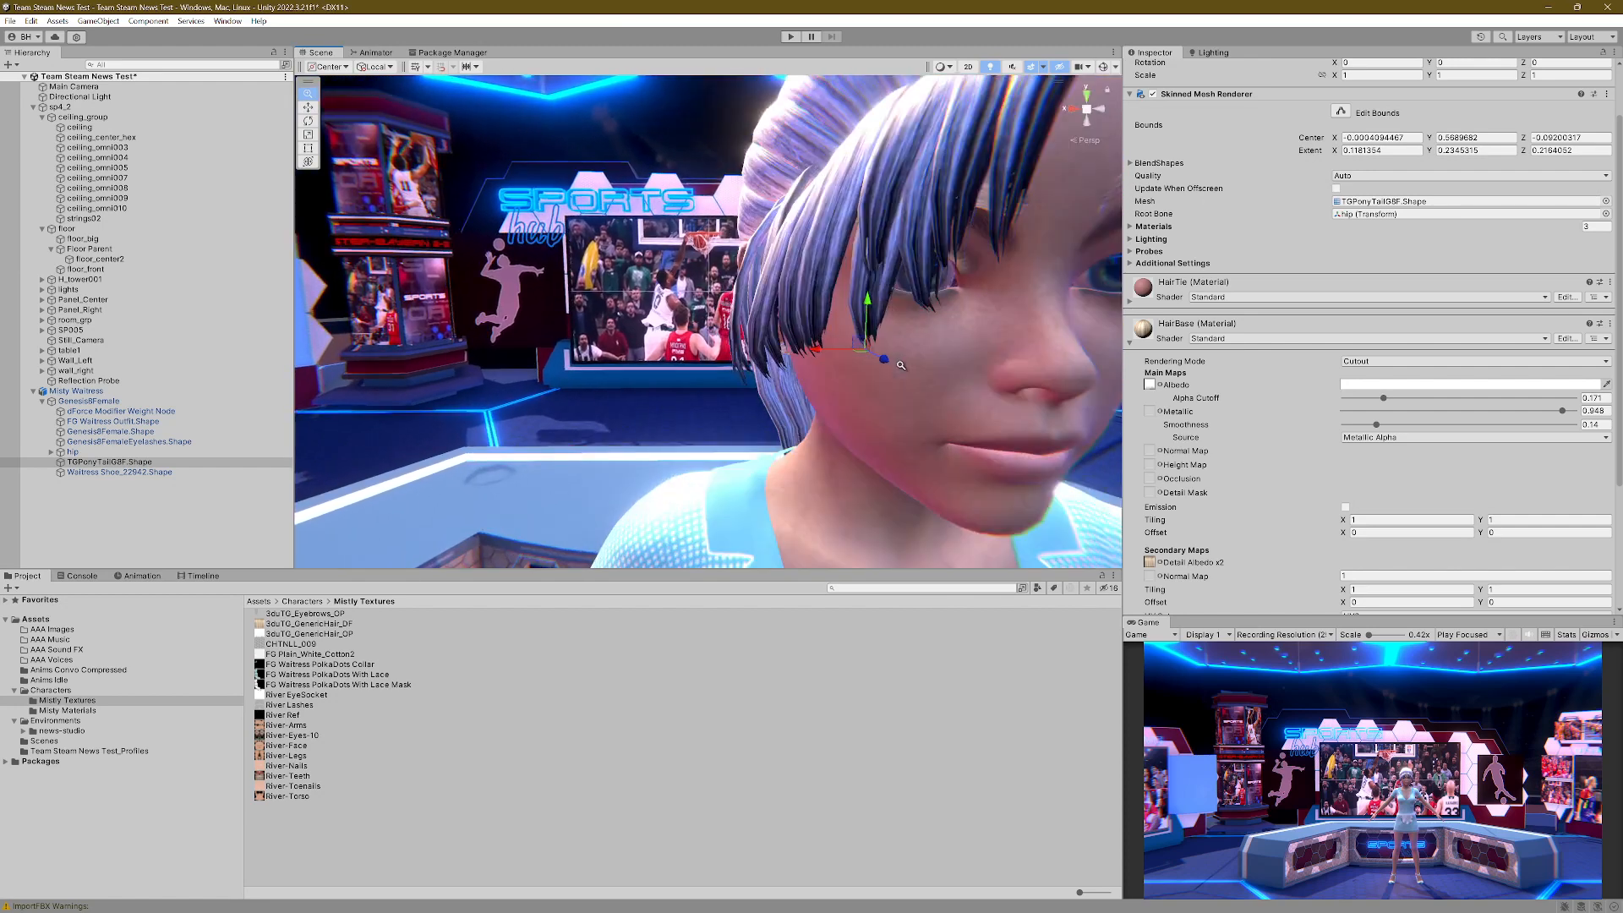
pyautogui.scroll(1, 901, 366)
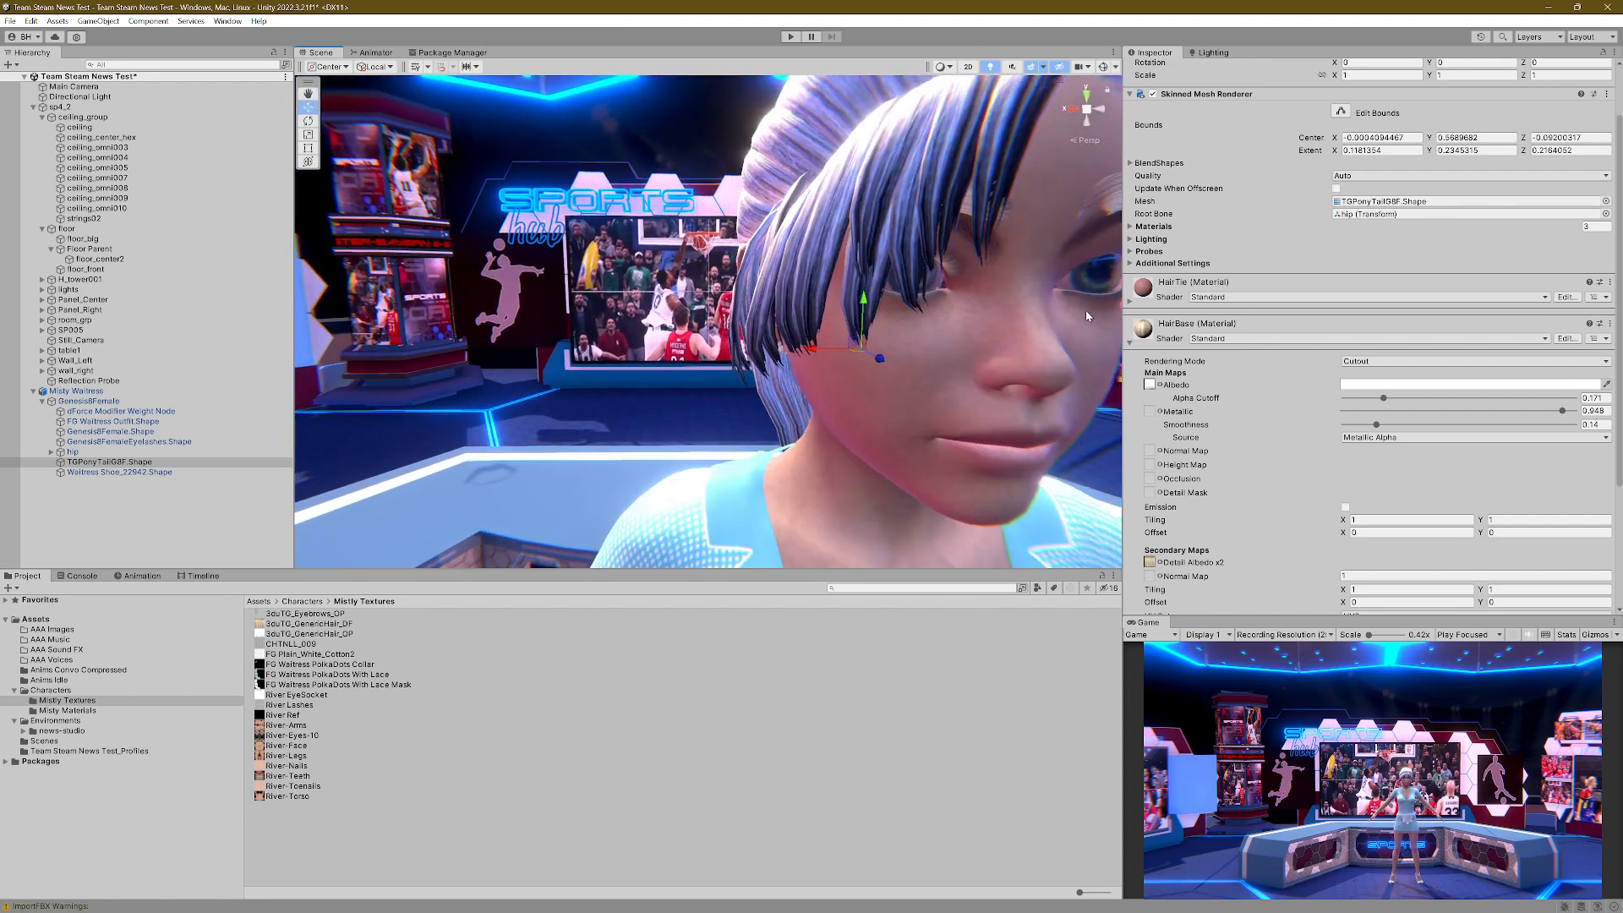
pyautogui.moveTo(1082, 319); pyautogui.dragTo(1075, 324, button='middle')
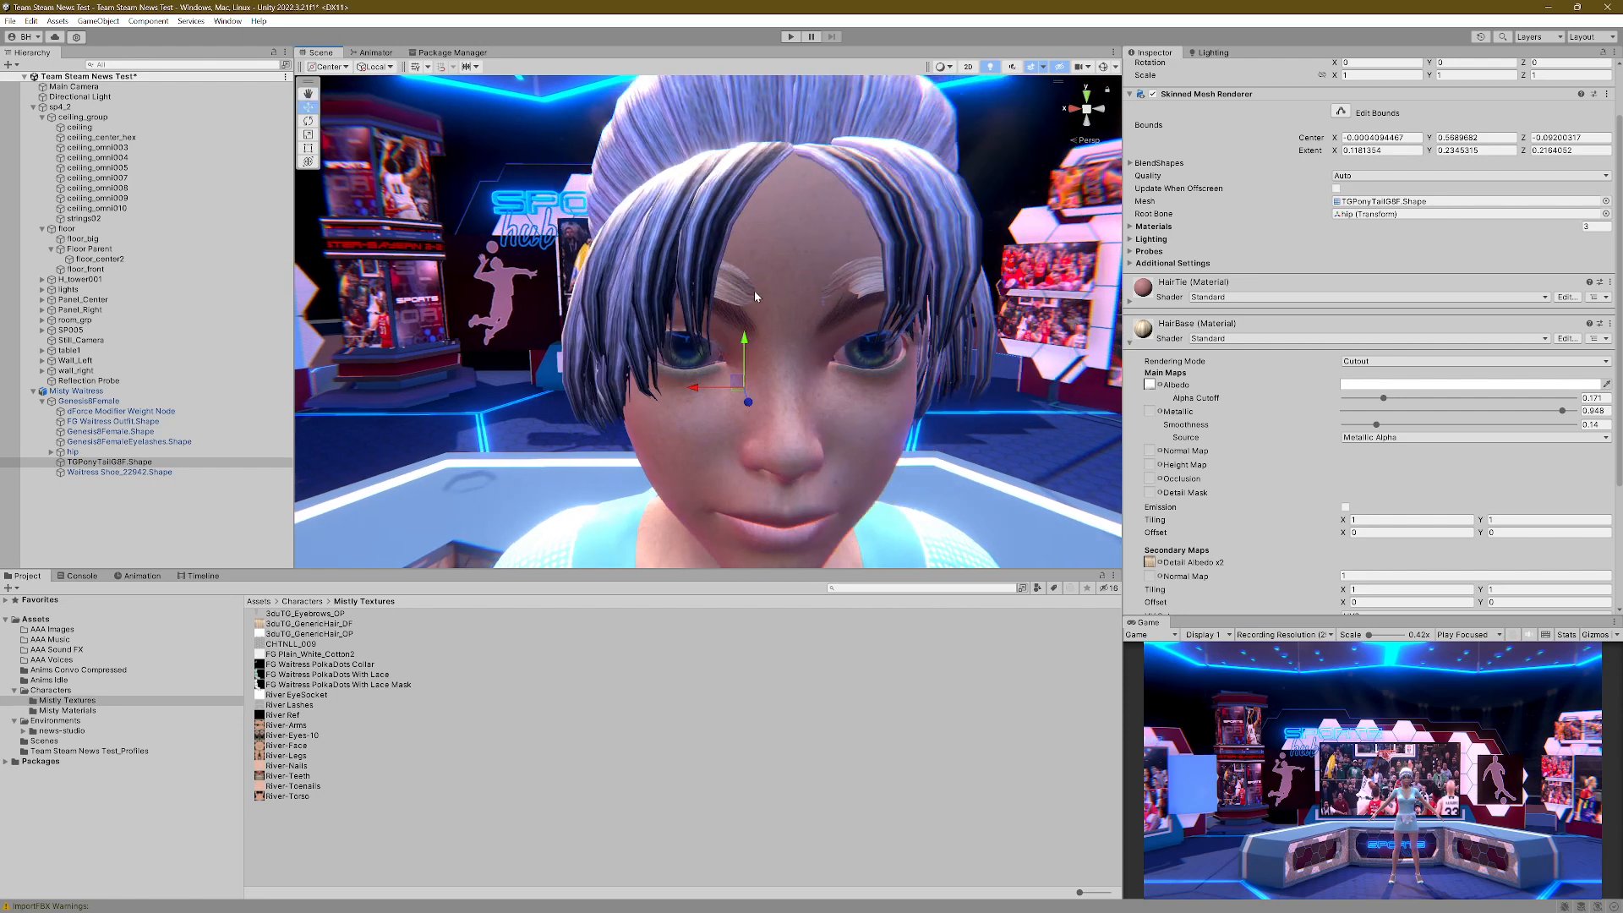
pyautogui.click(1130, 344)
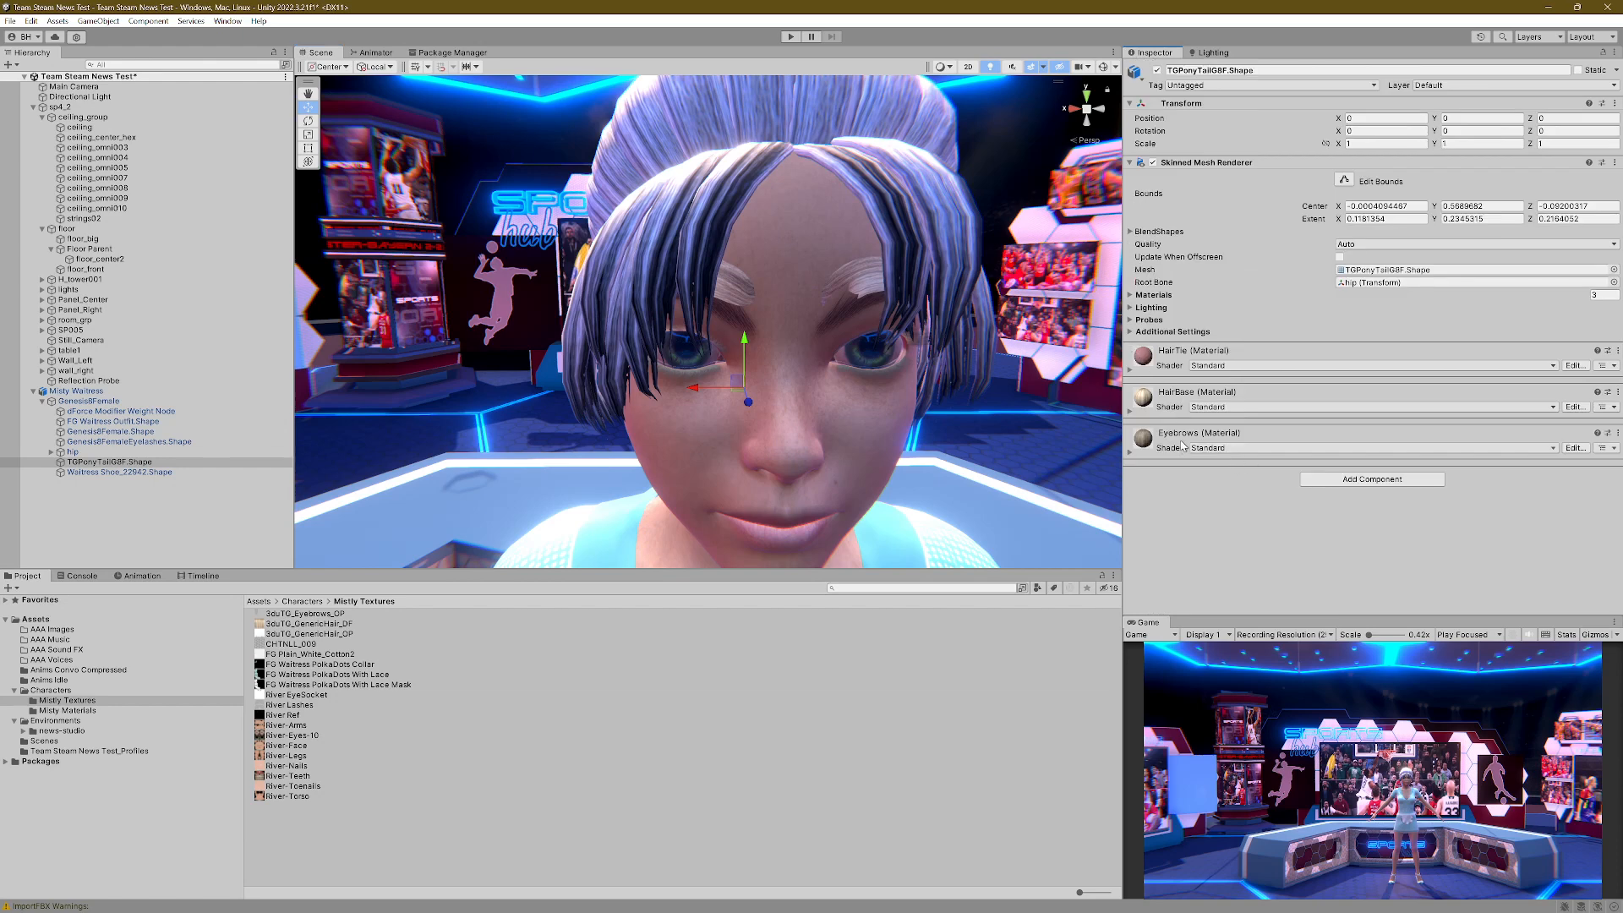
pyautogui.click(1131, 455)
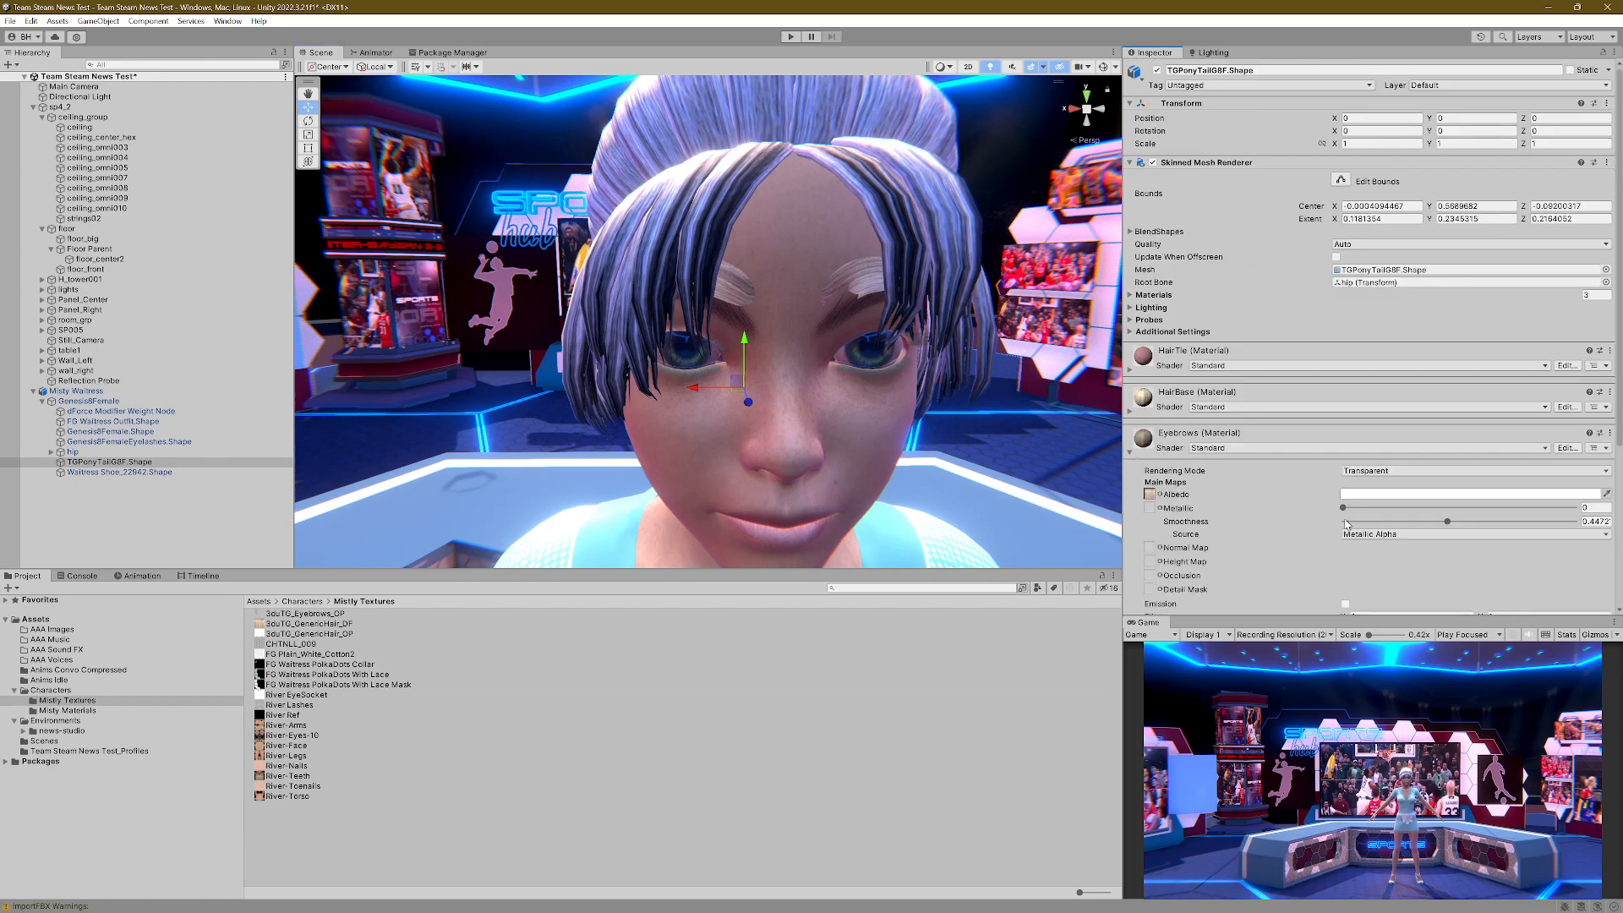
pyautogui.click(1149, 495)
pyautogui.press('Delete')
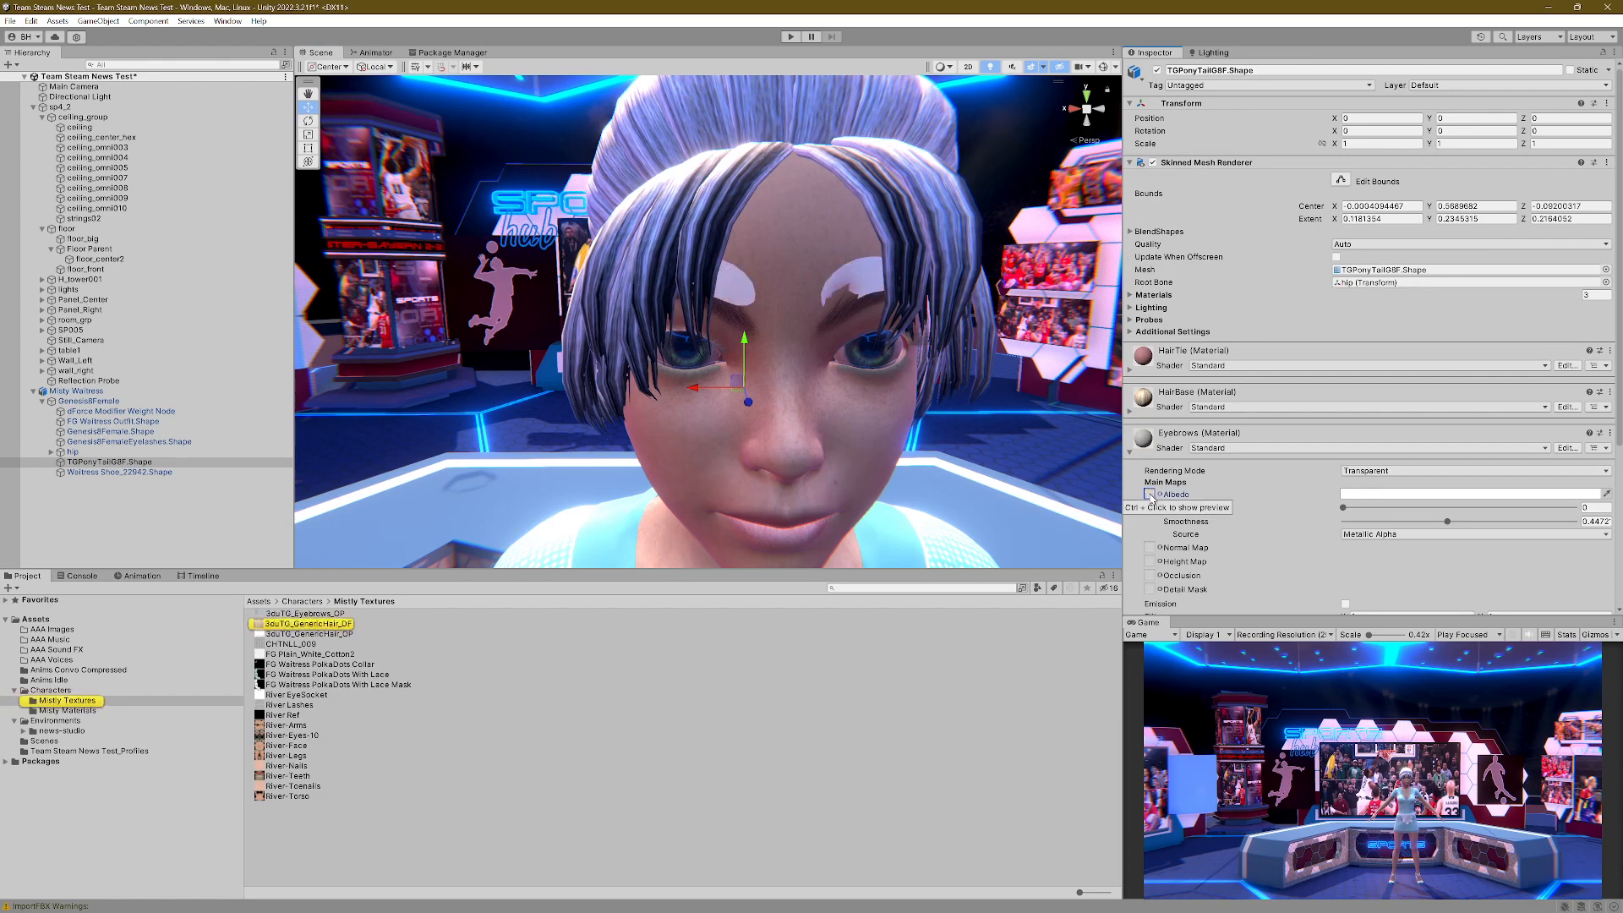
pyautogui.click(1374, 476)
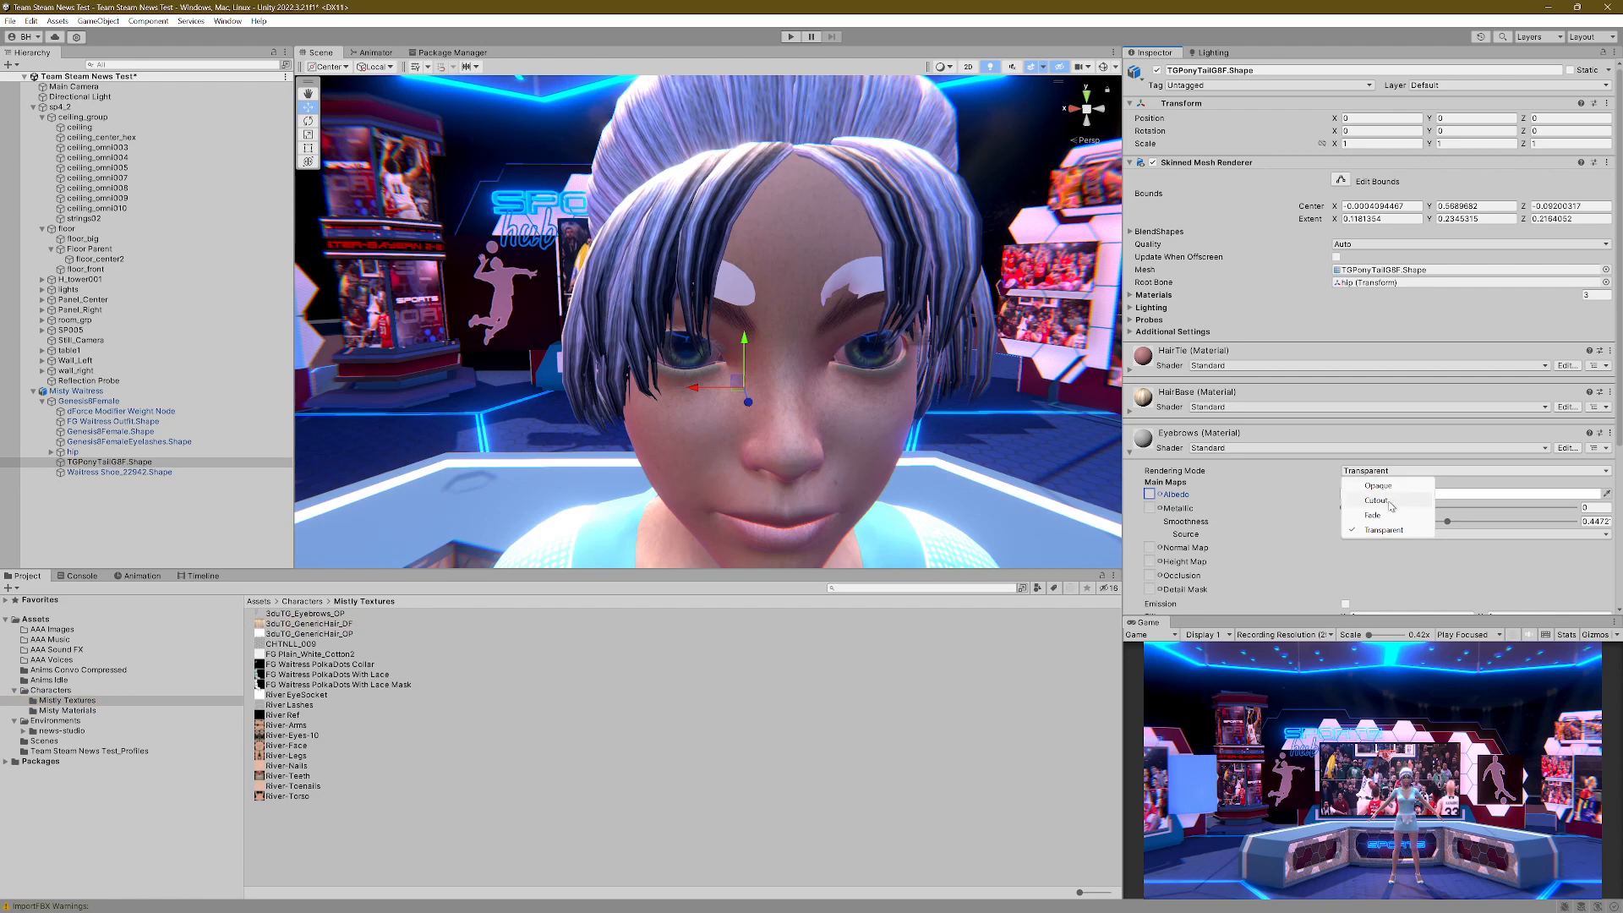
pyautogui.click(1388, 502)
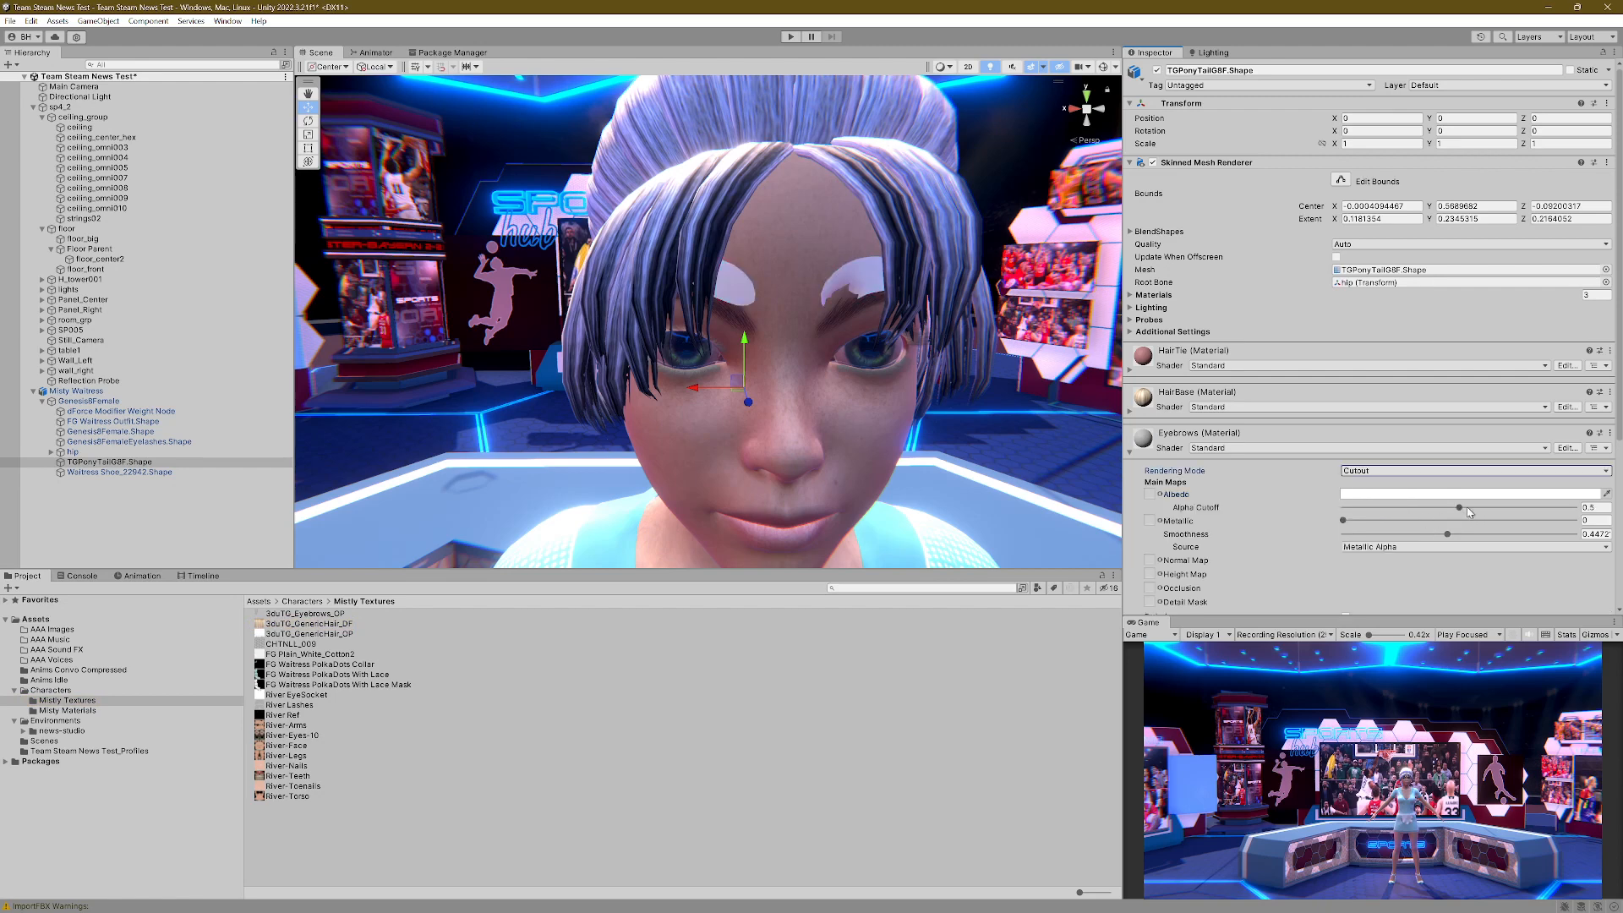
# Step: Set the Eyebrows material's albedo color alpha to 0 and its alpha cutoff to about 0.59
pyautogui.moveTo(1461, 508); pyautogui.dragTo(1348, 516)
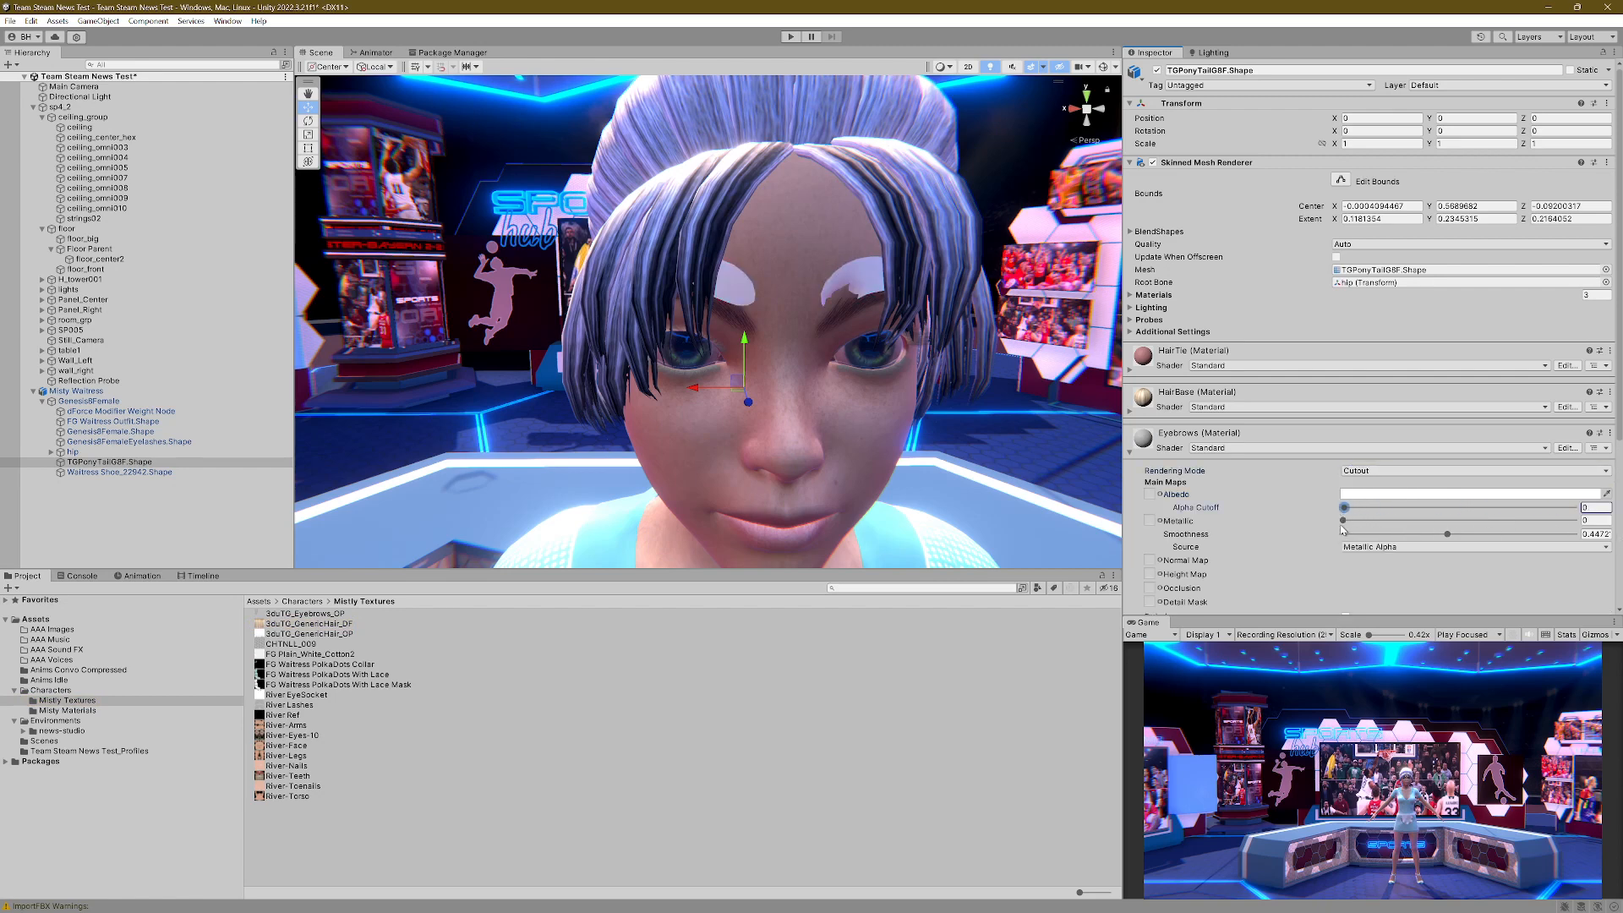
pyautogui.click(1380, 495)
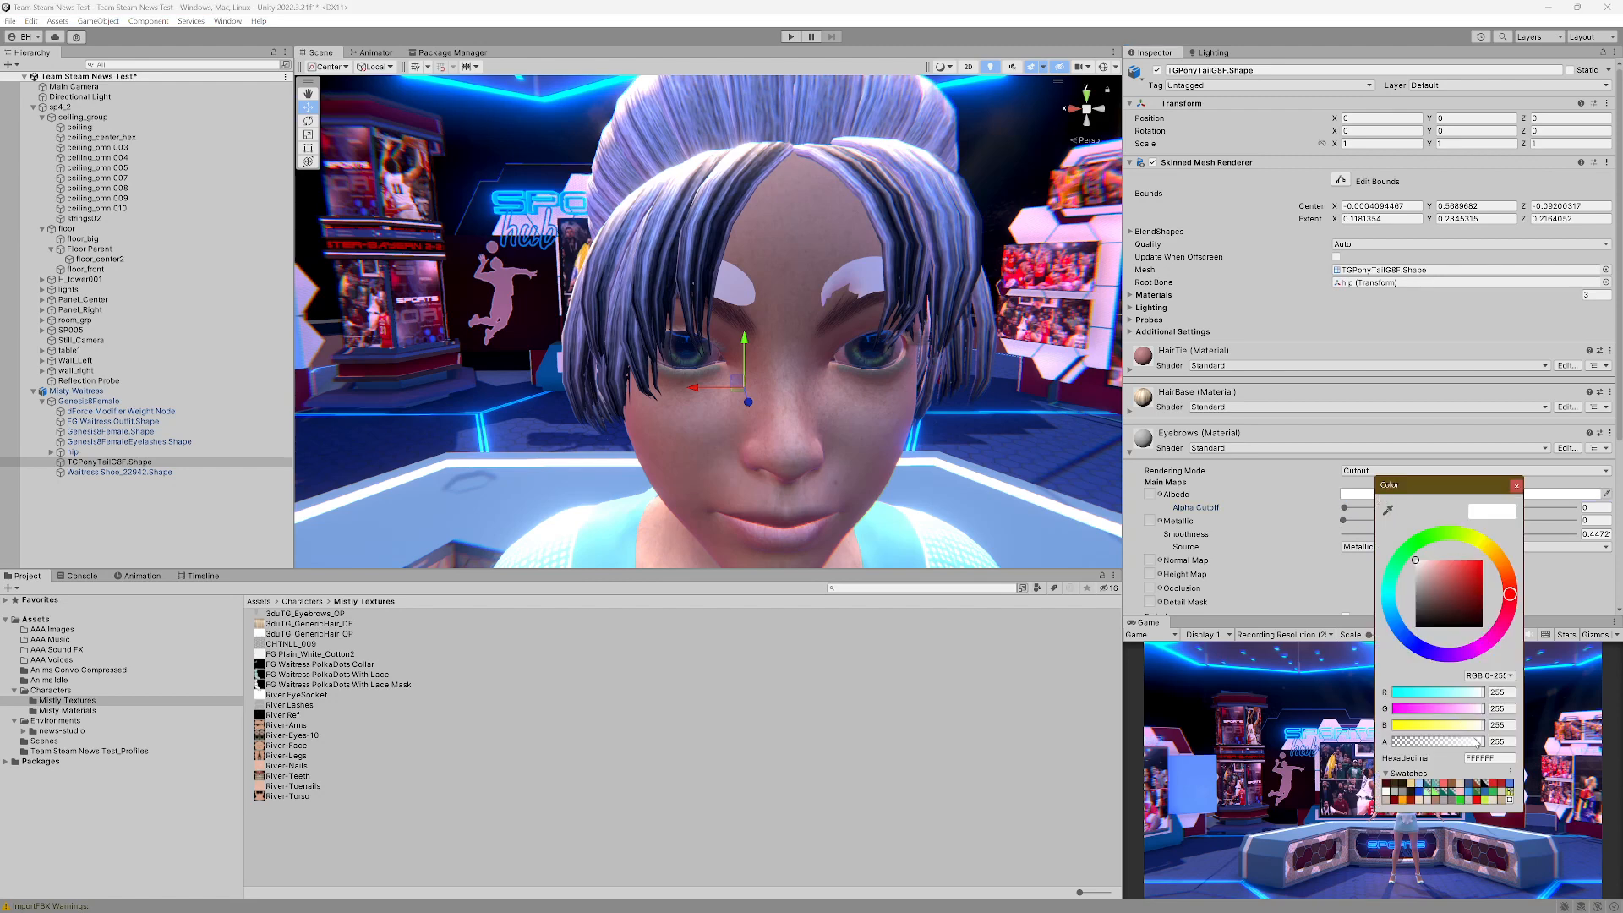
pyautogui.moveTo(1483, 746); pyautogui.dragTo(1359, 743)
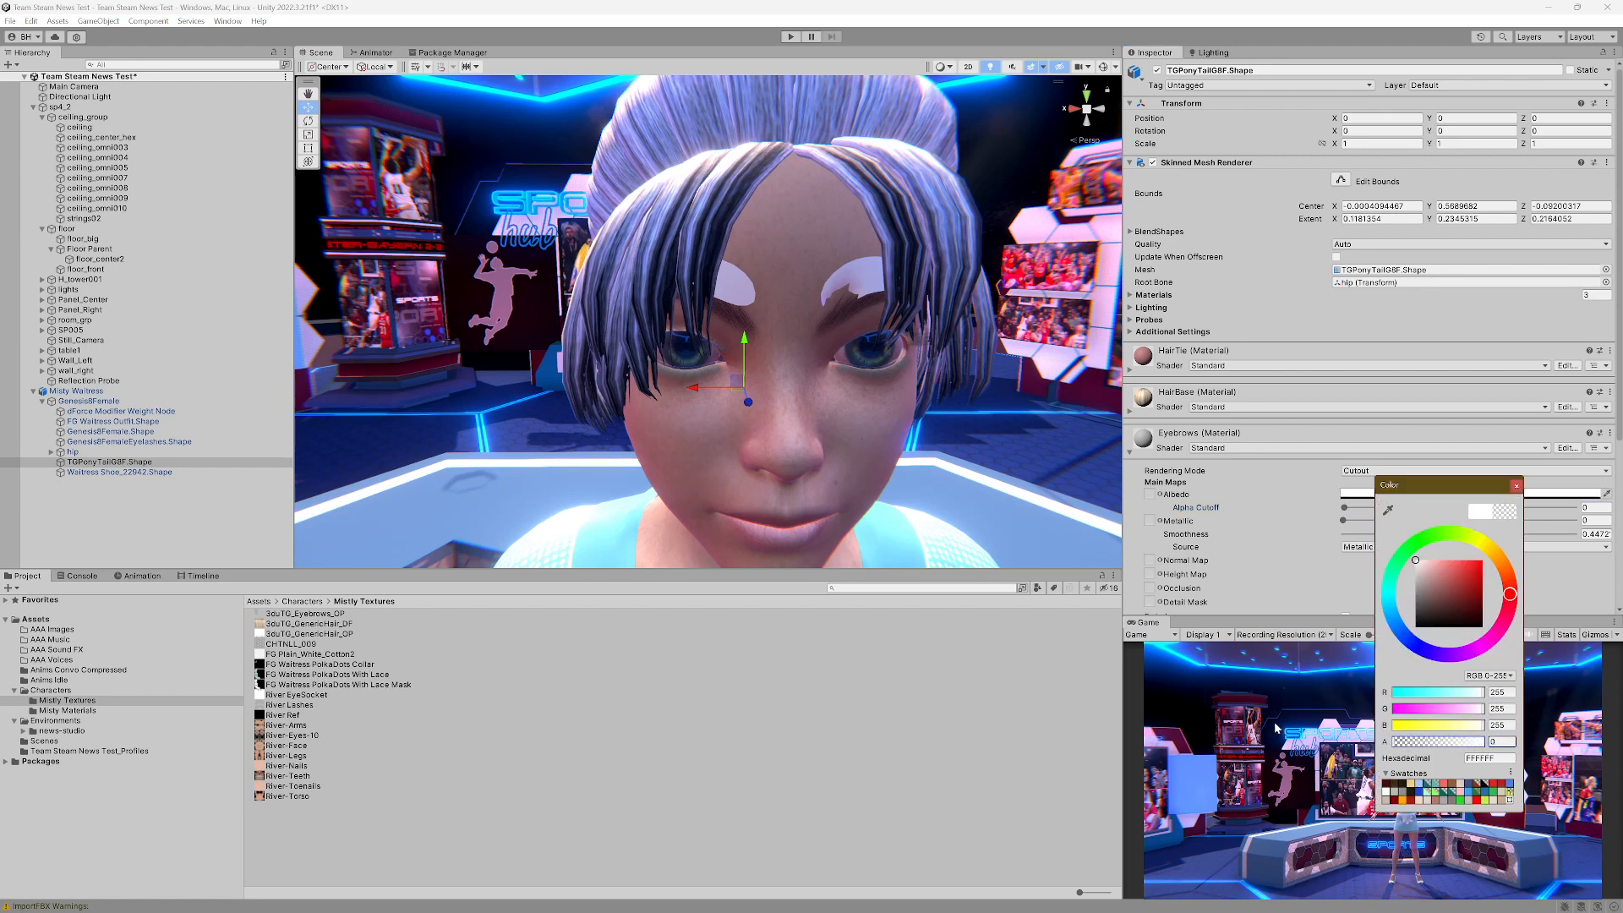
pyautogui.click(1517, 488)
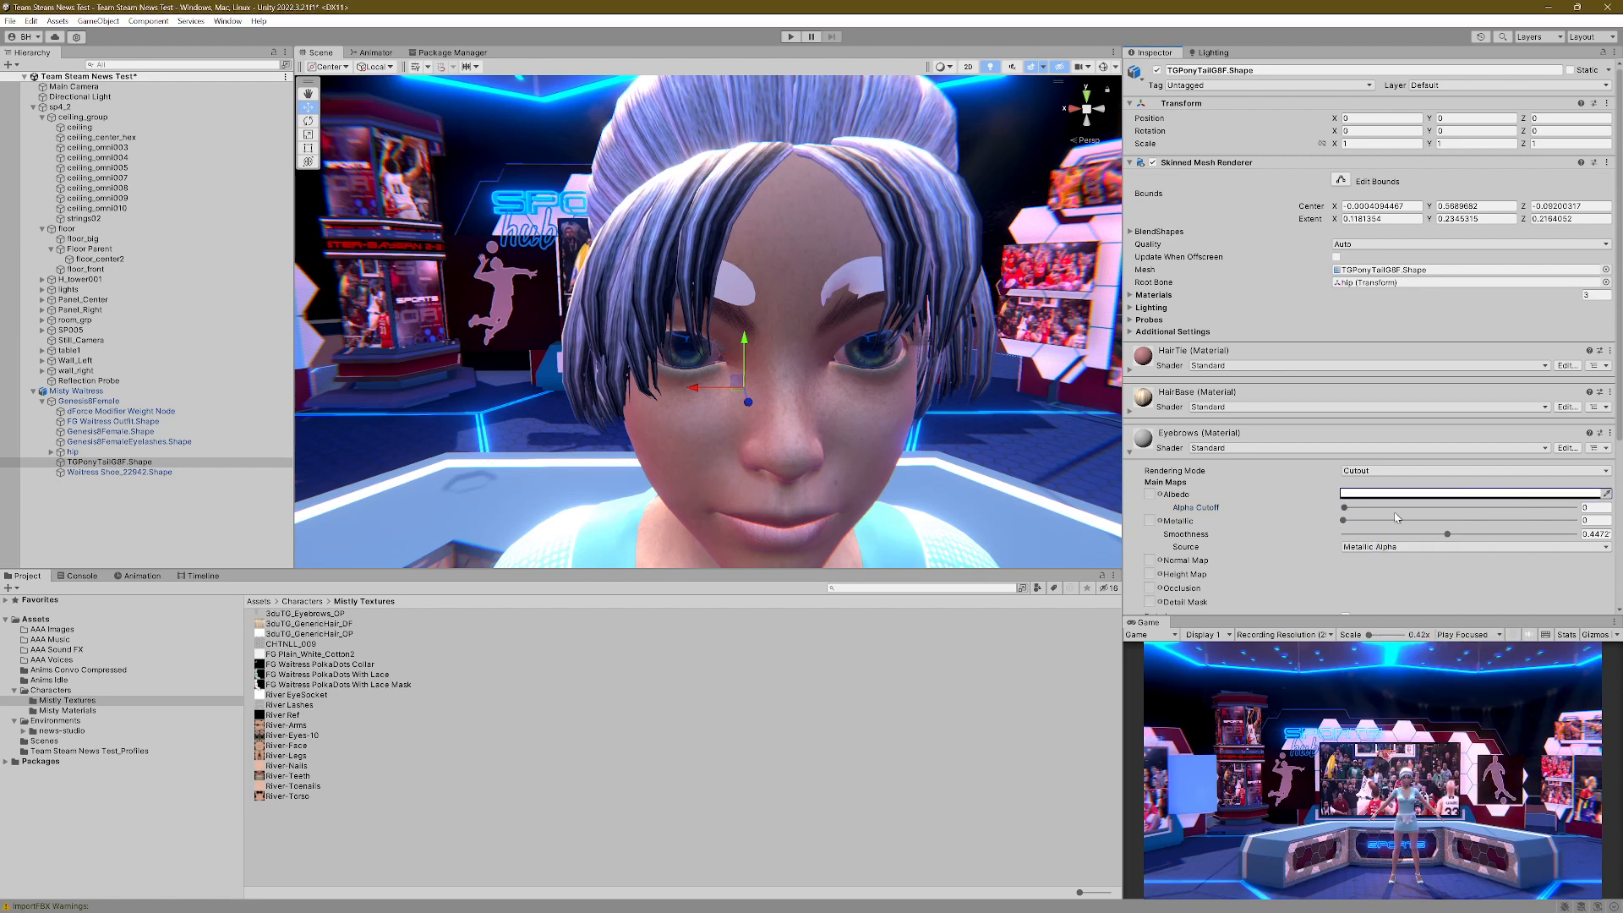
pyautogui.moveTo(1344, 508); pyautogui.dragTo(1481, 527)
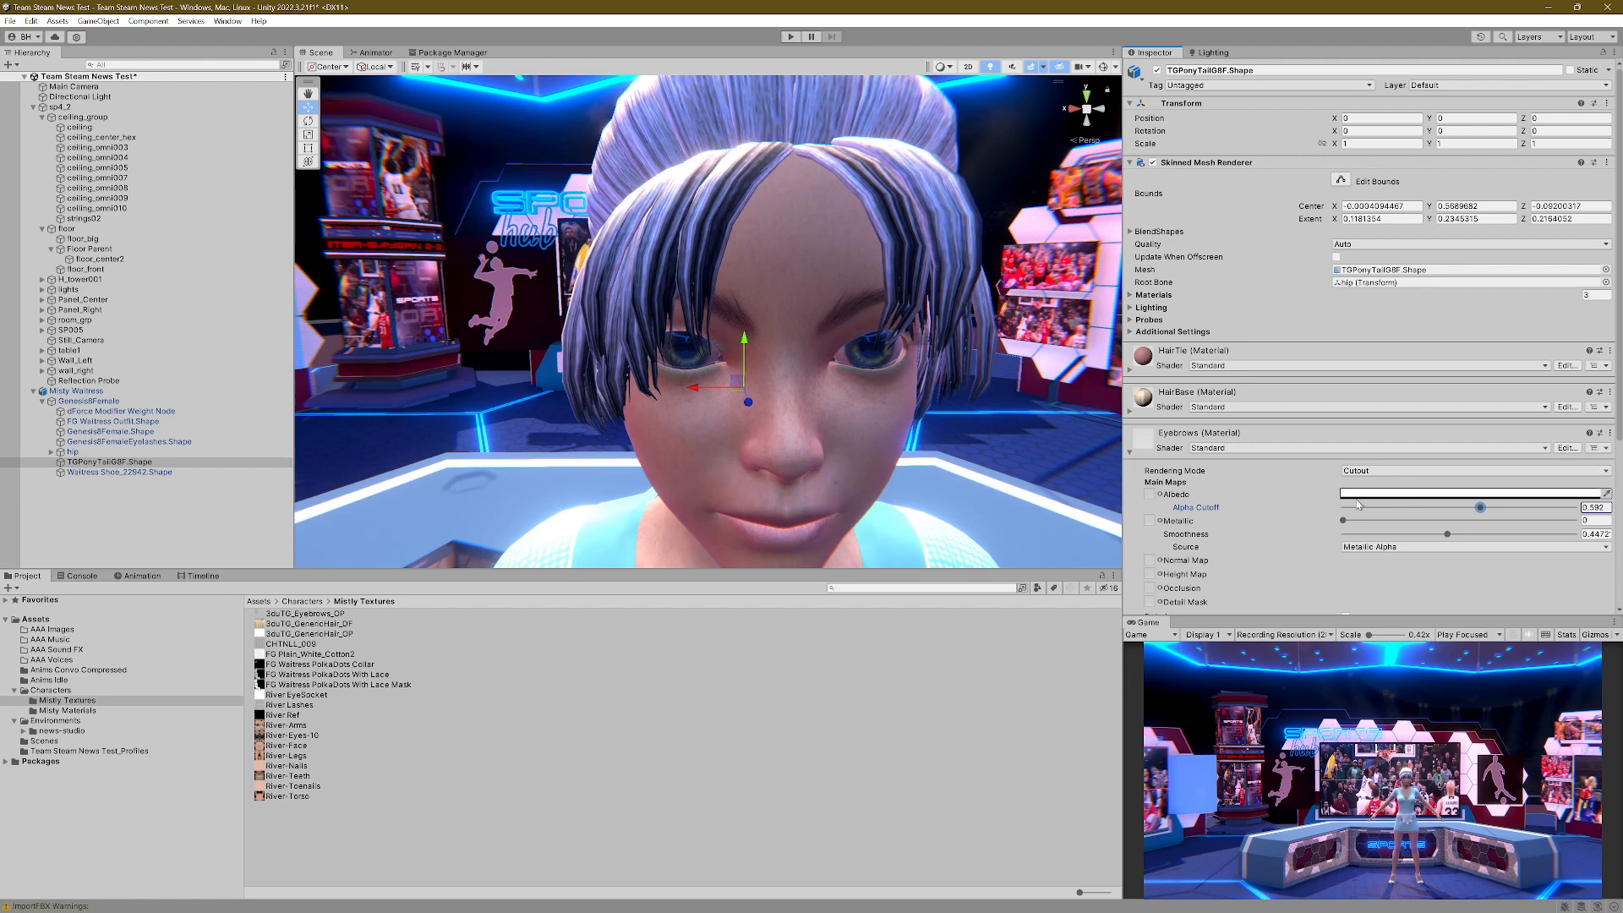
pyautogui.click(1131, 453)
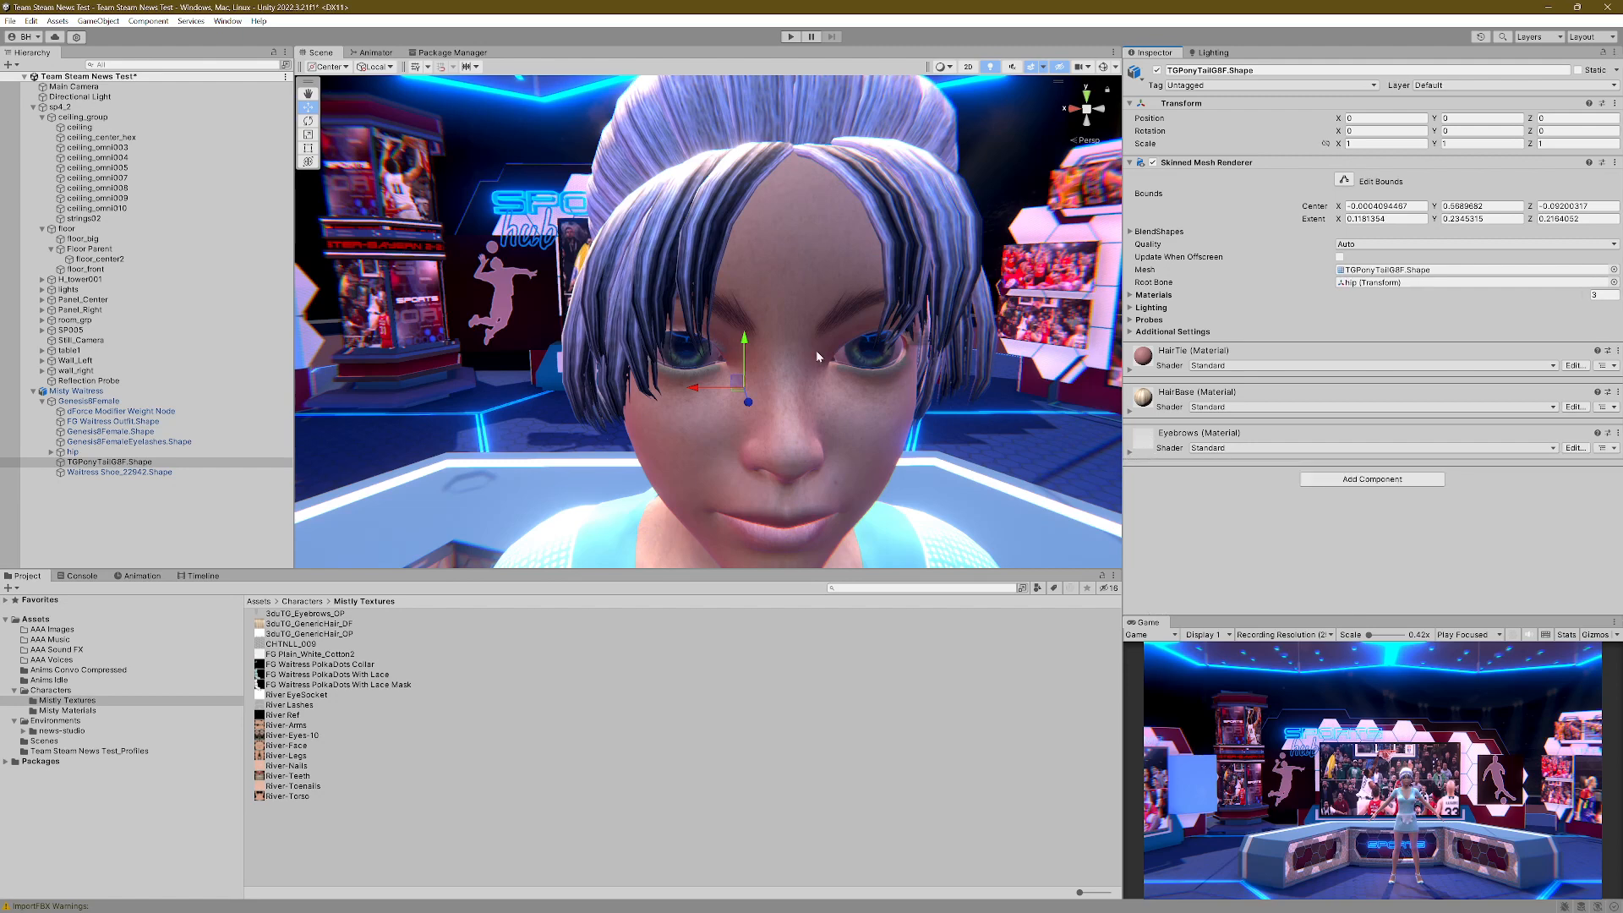
# Step: Move the whole Misty Waitress character back behind the news desk, to a Z position of about -4.74
pyautogui.scroll(-5, 843, 404)
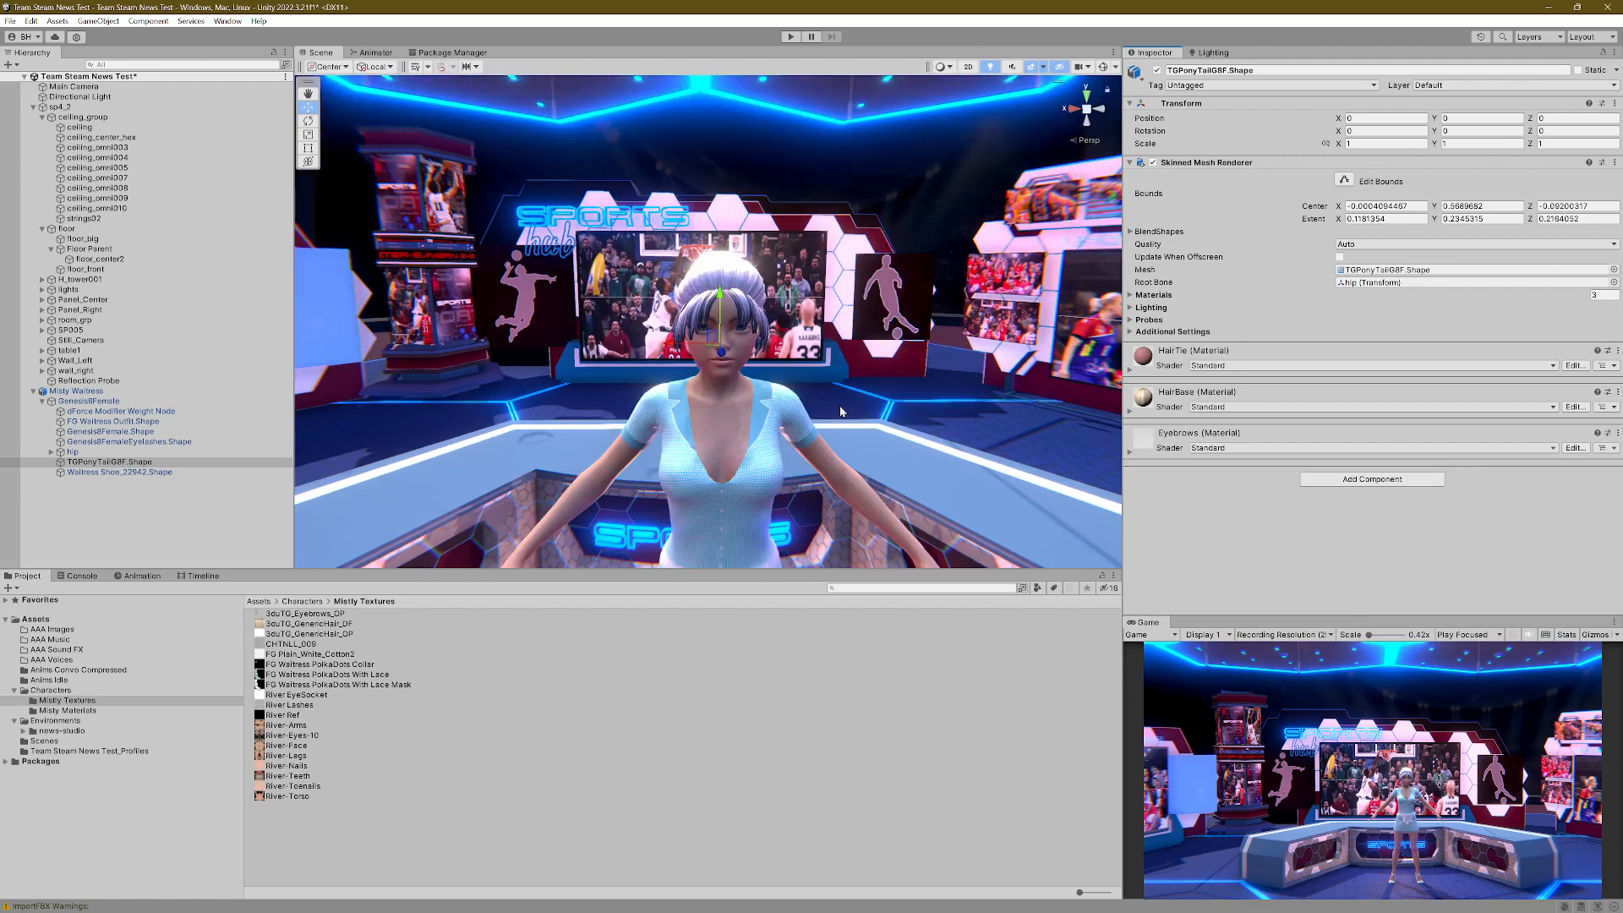
pyautogui.scroll(5, 842, 399)
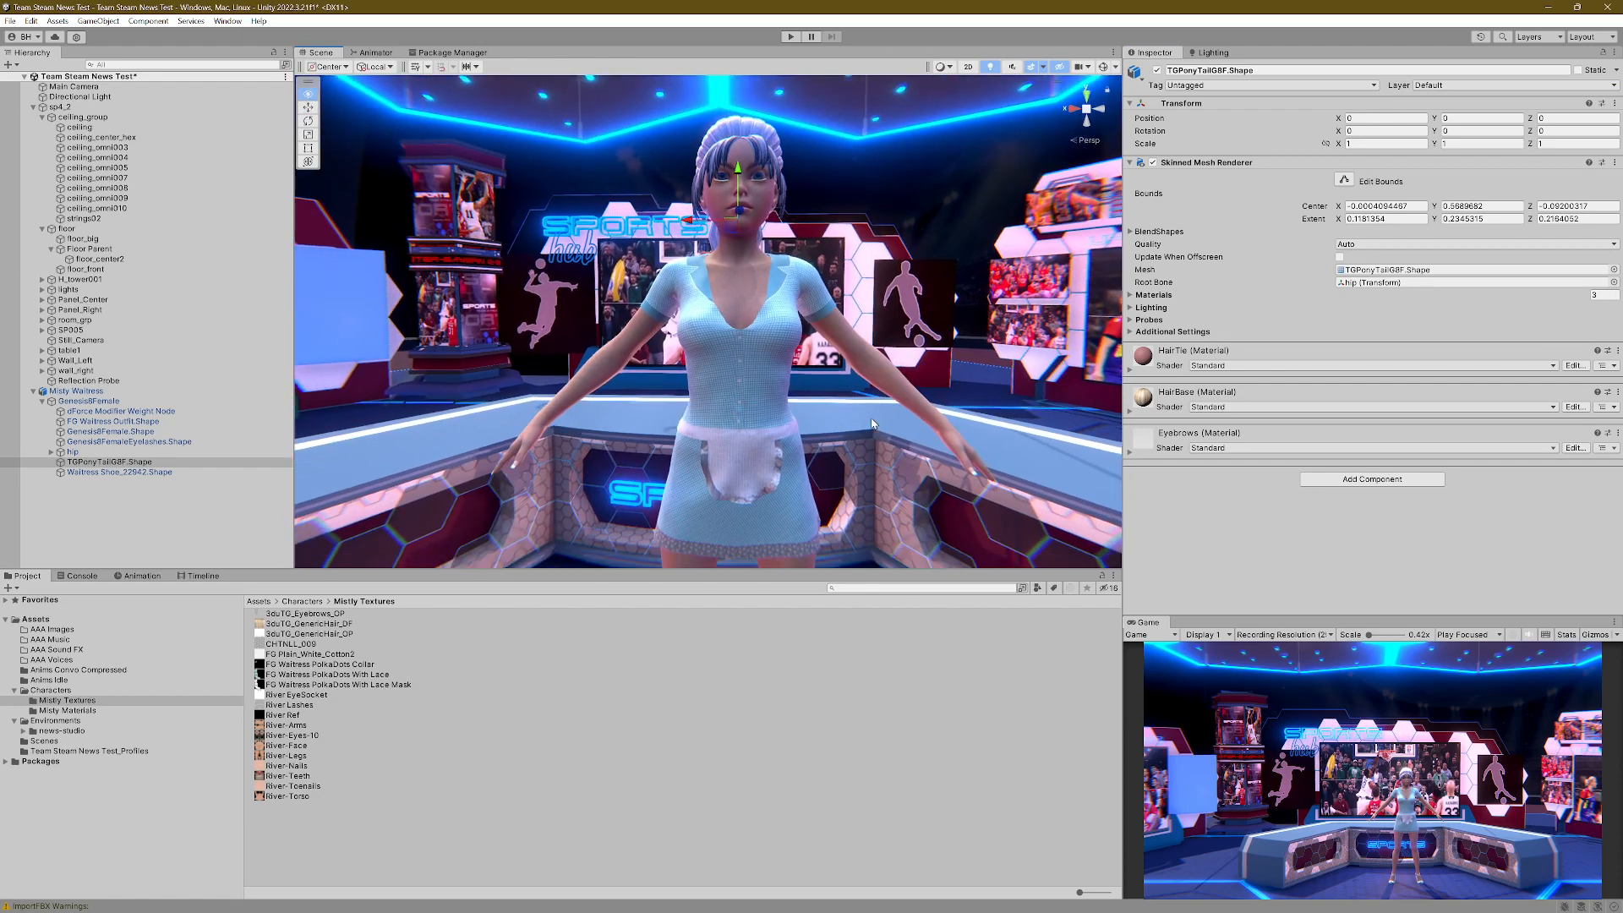
pyautogui.scroll(3, 862, 418)
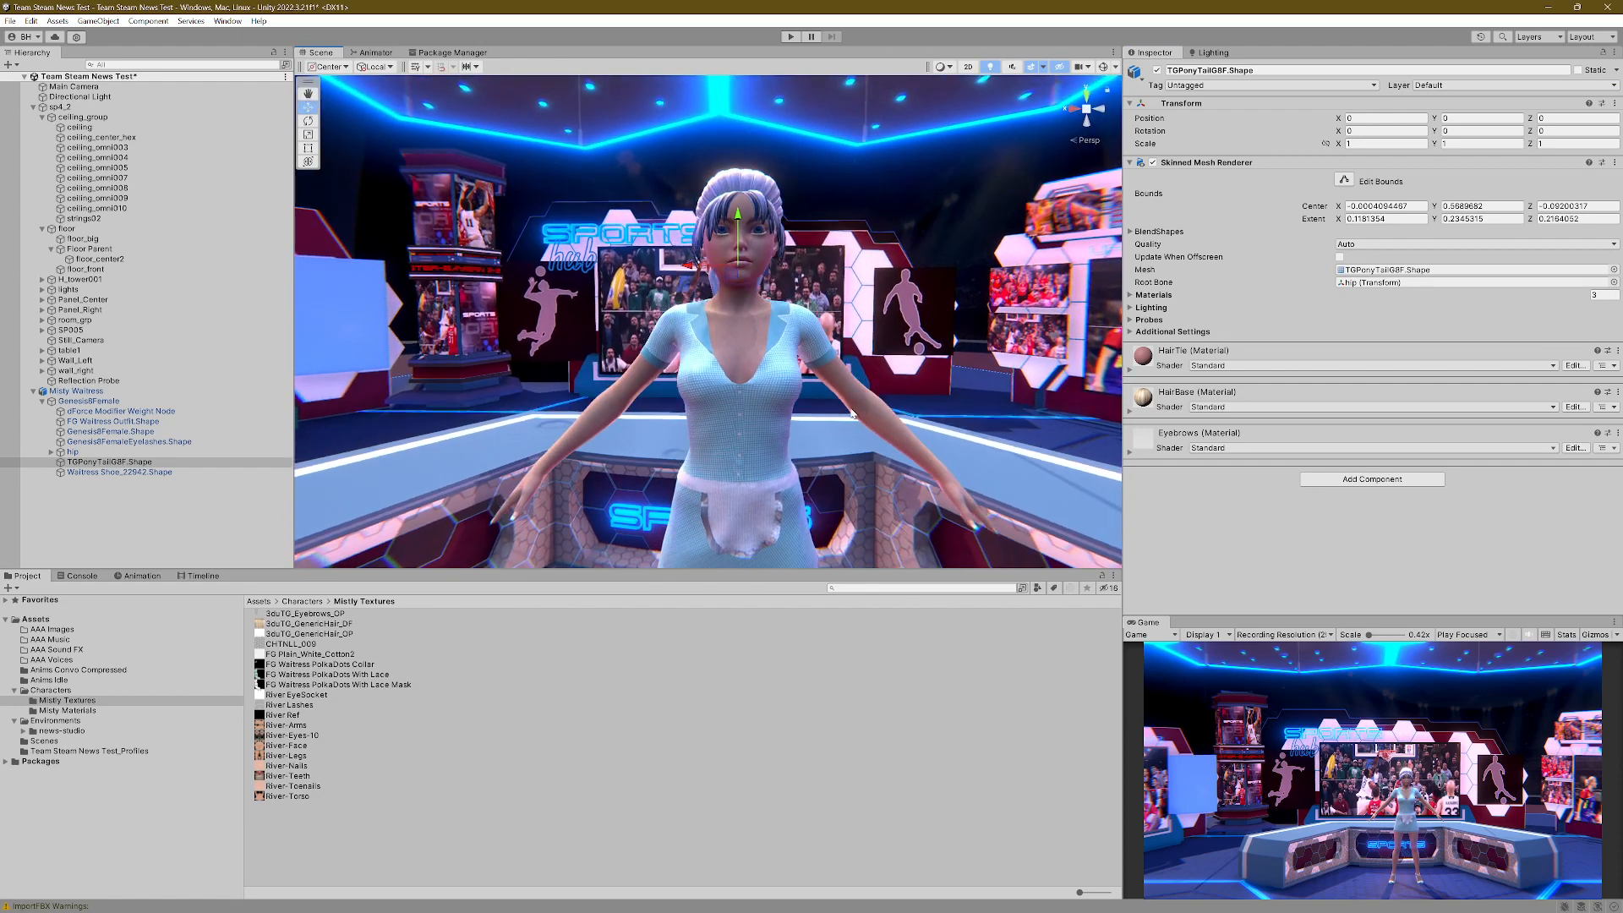
pyautogui.scroll(-5, 807, 446)
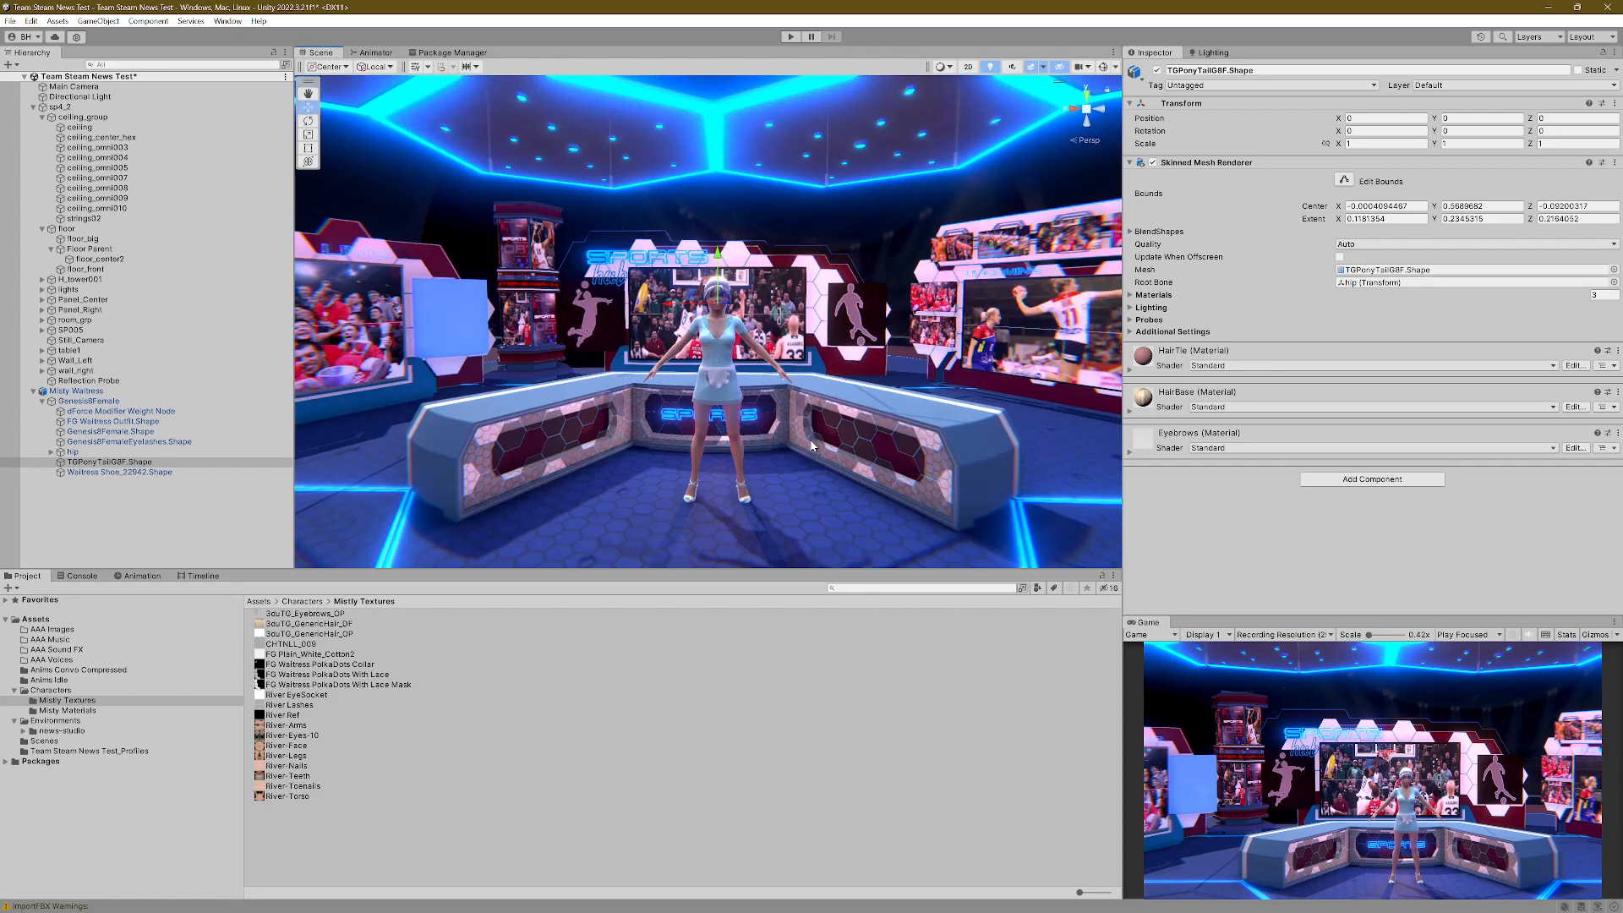
pyautogui.click(112, 392)
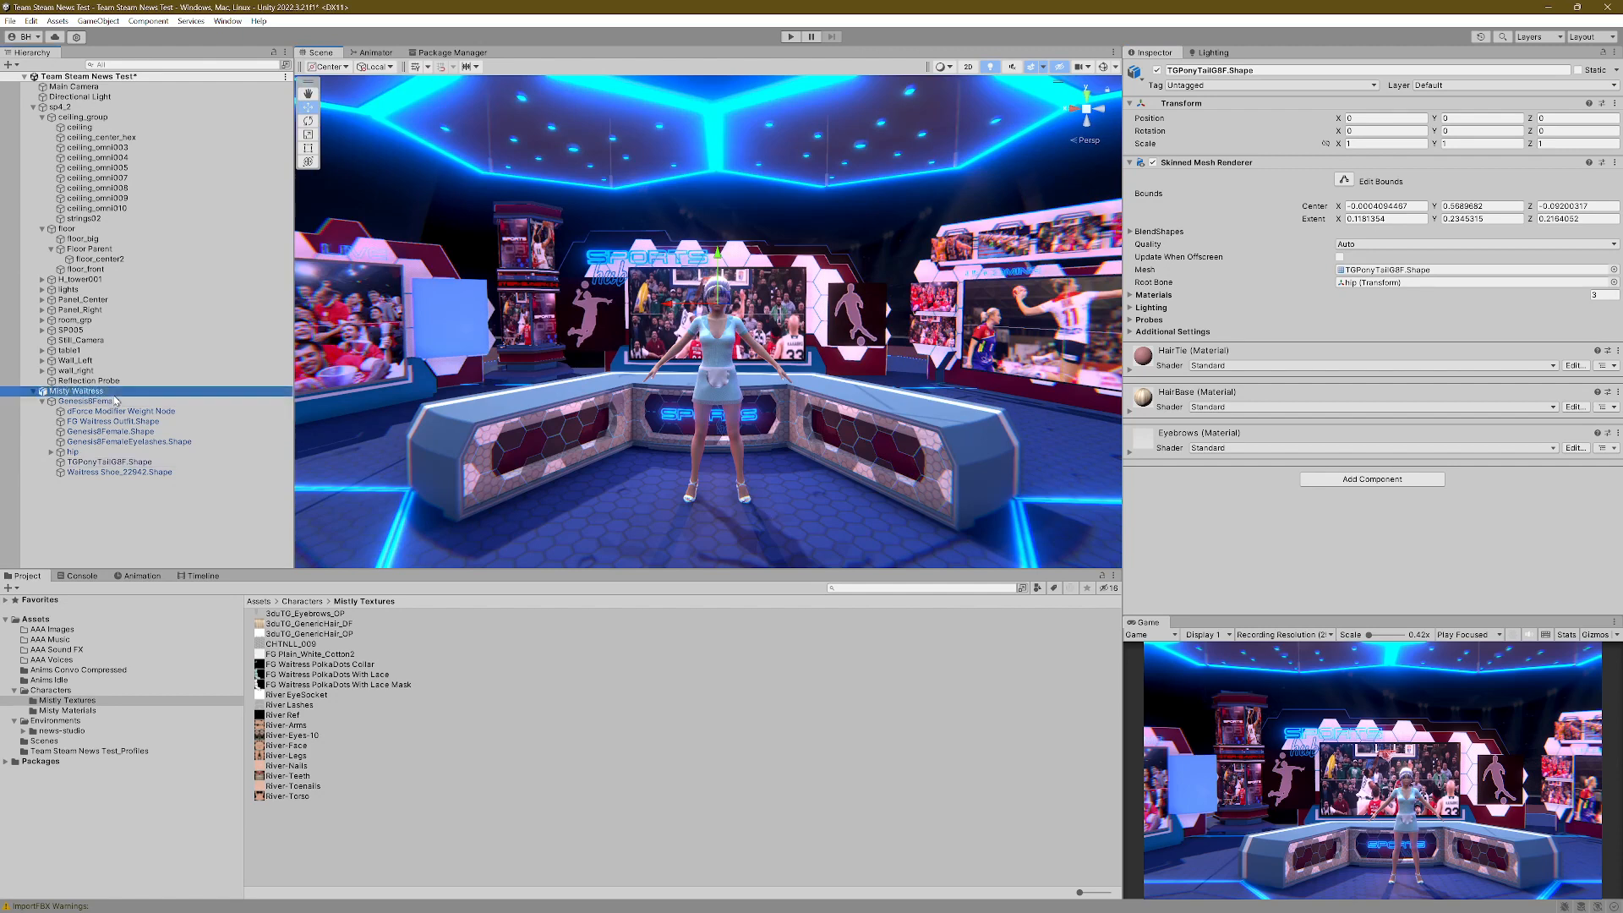
pyautogui.moveTo(714, 421); pyautogui.dragTo(710, 350)
pyautogui.scroll(3, 708, 438)
pyautogui.scroll(6, 642, 433)
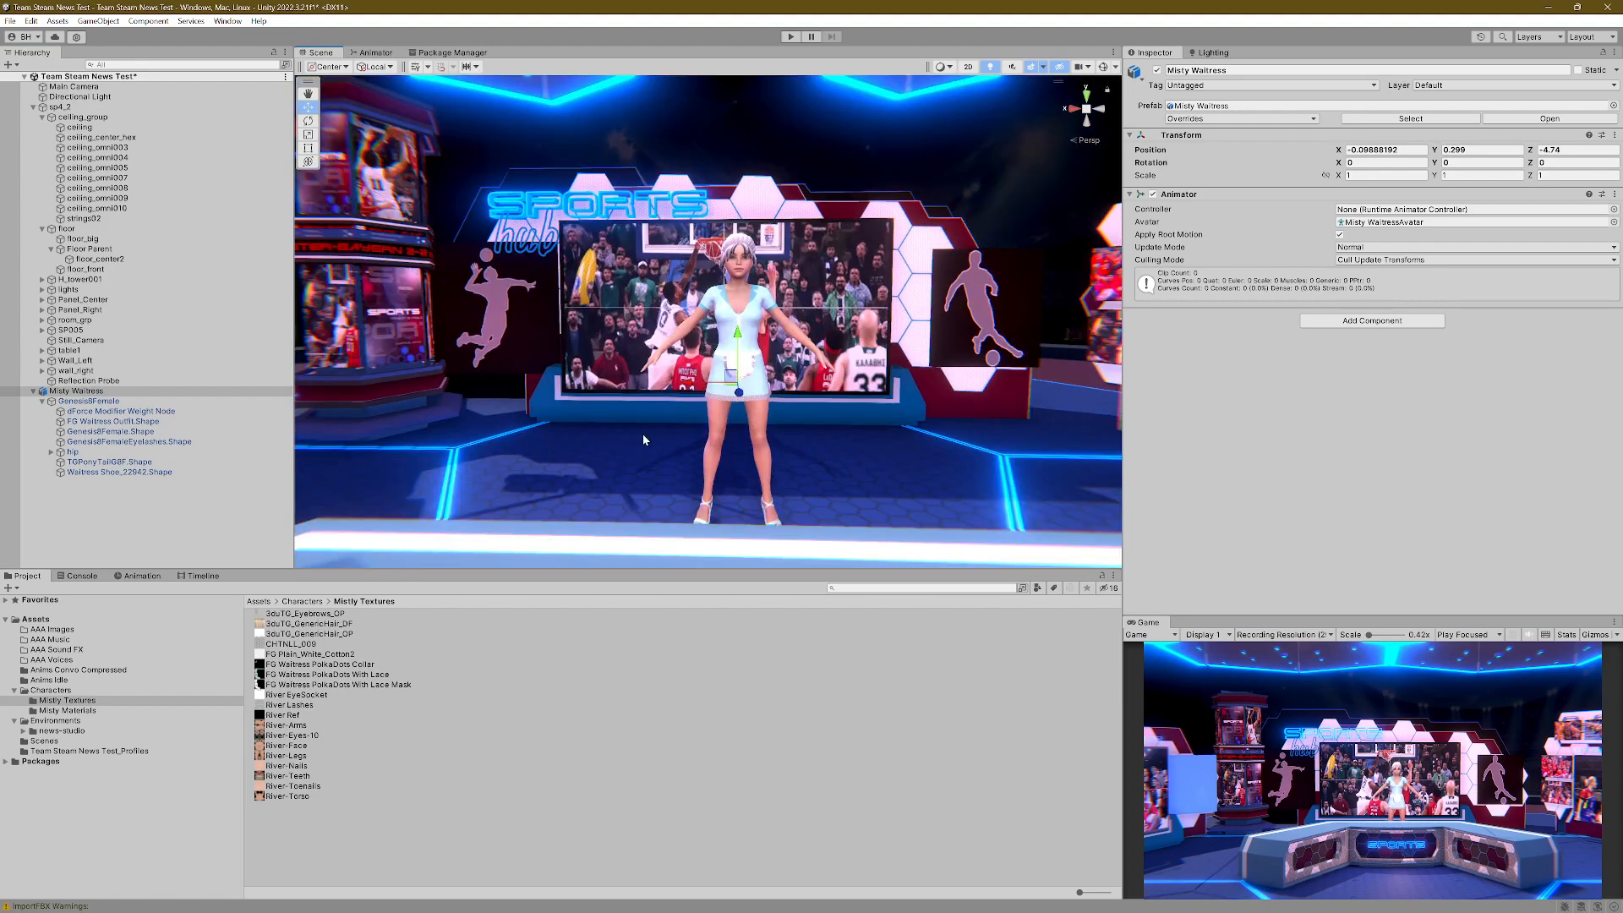
# Step: Bring Misty Waitress forward, closer behind the desk, to a Z position of about -3.52 and check her from the front
pyautogui.moveTo(647, 464); pyautogui.dragTo(664, 620, button='right')
pyautogui.moveTo(703, 211); pyautogui.dragTo(671, 397)
pyautogui.moveTo(805, 405); pyautogui.dragTo(805, 296, button='right')
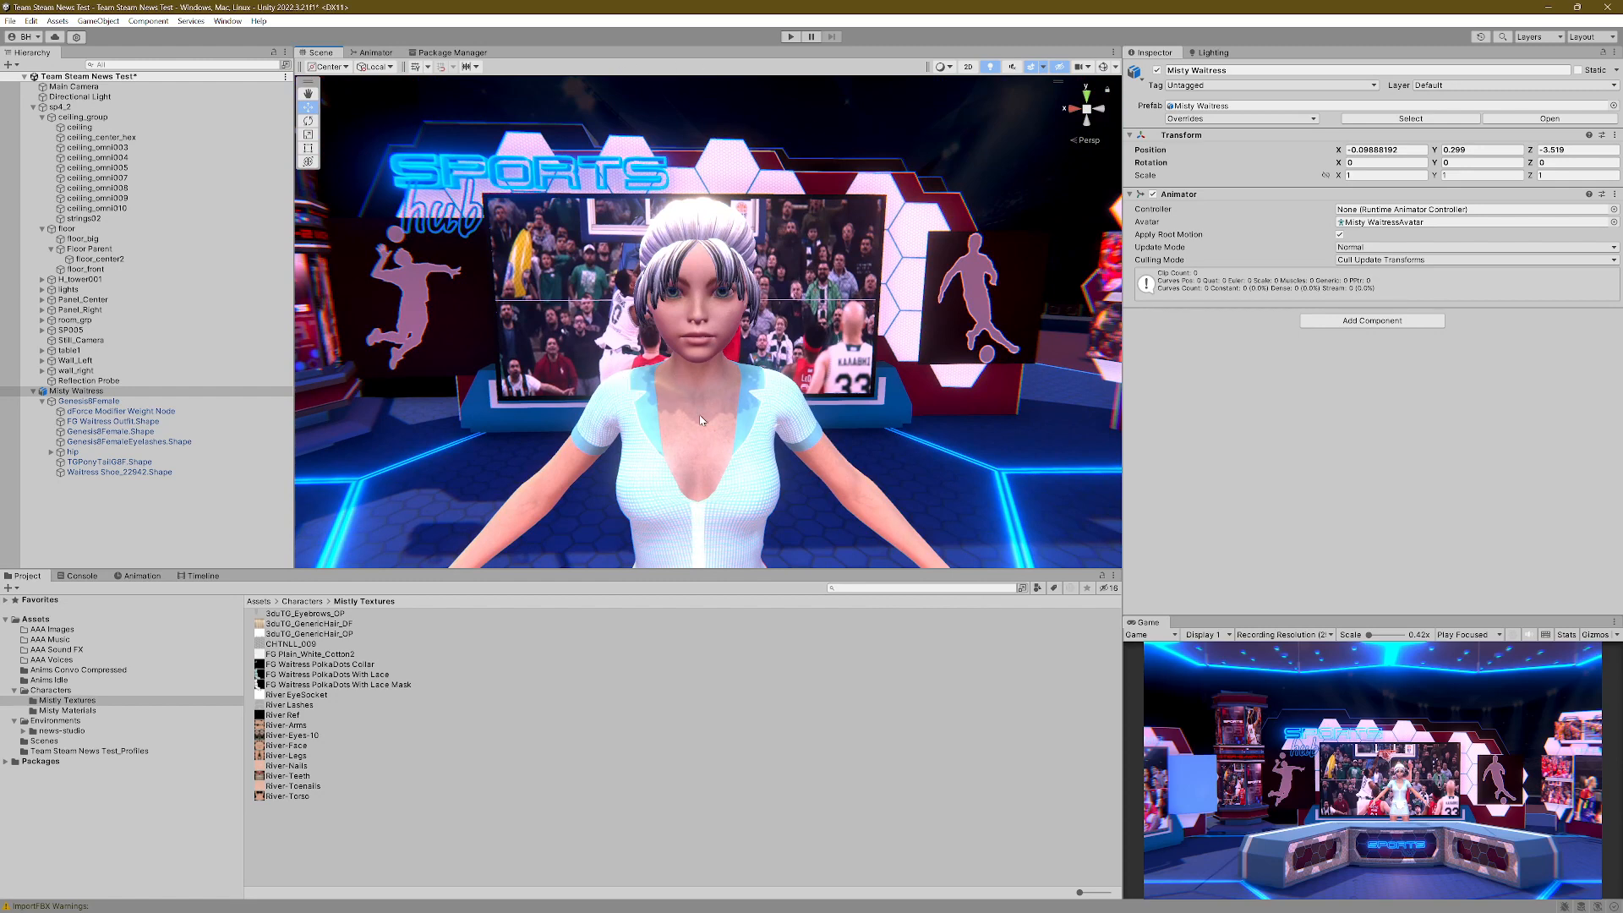
pyautogui.scroll(2, 845, 473)
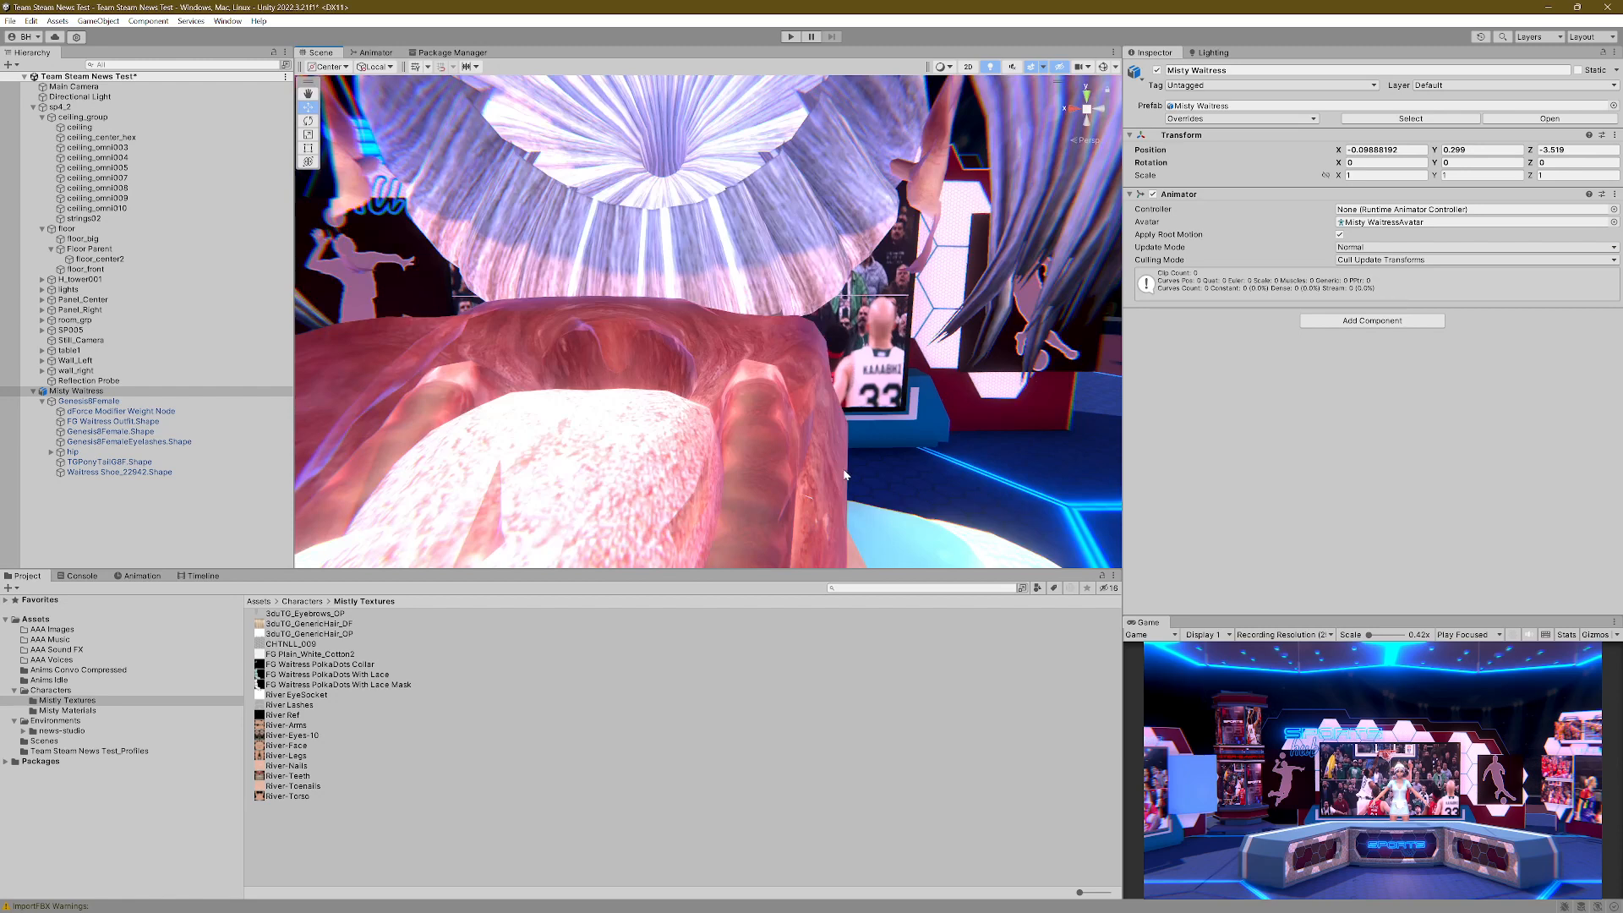
pyautogui.scroll(-5, 846, 473)
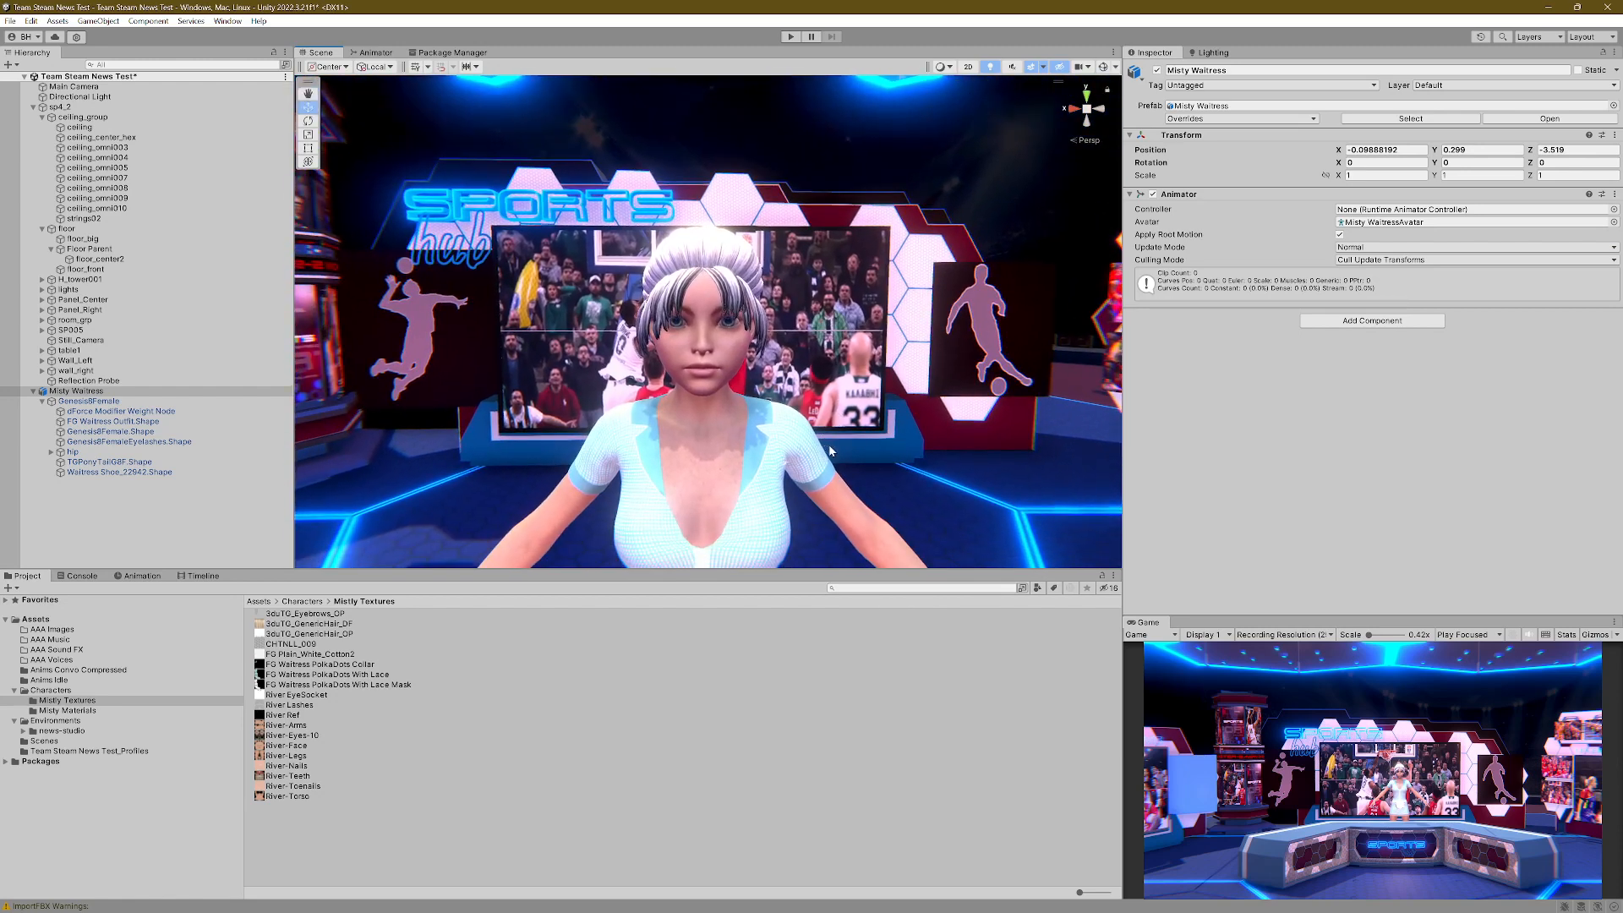
# Step: Assign the Greeting_Stance clip from the Anims Idle folder to the Animator controller field of Misty Waitress
pyautogui.click(1374, 212)
pyautogui.click(373, 55)
pyautogui.scroll(-5, 755, 343)
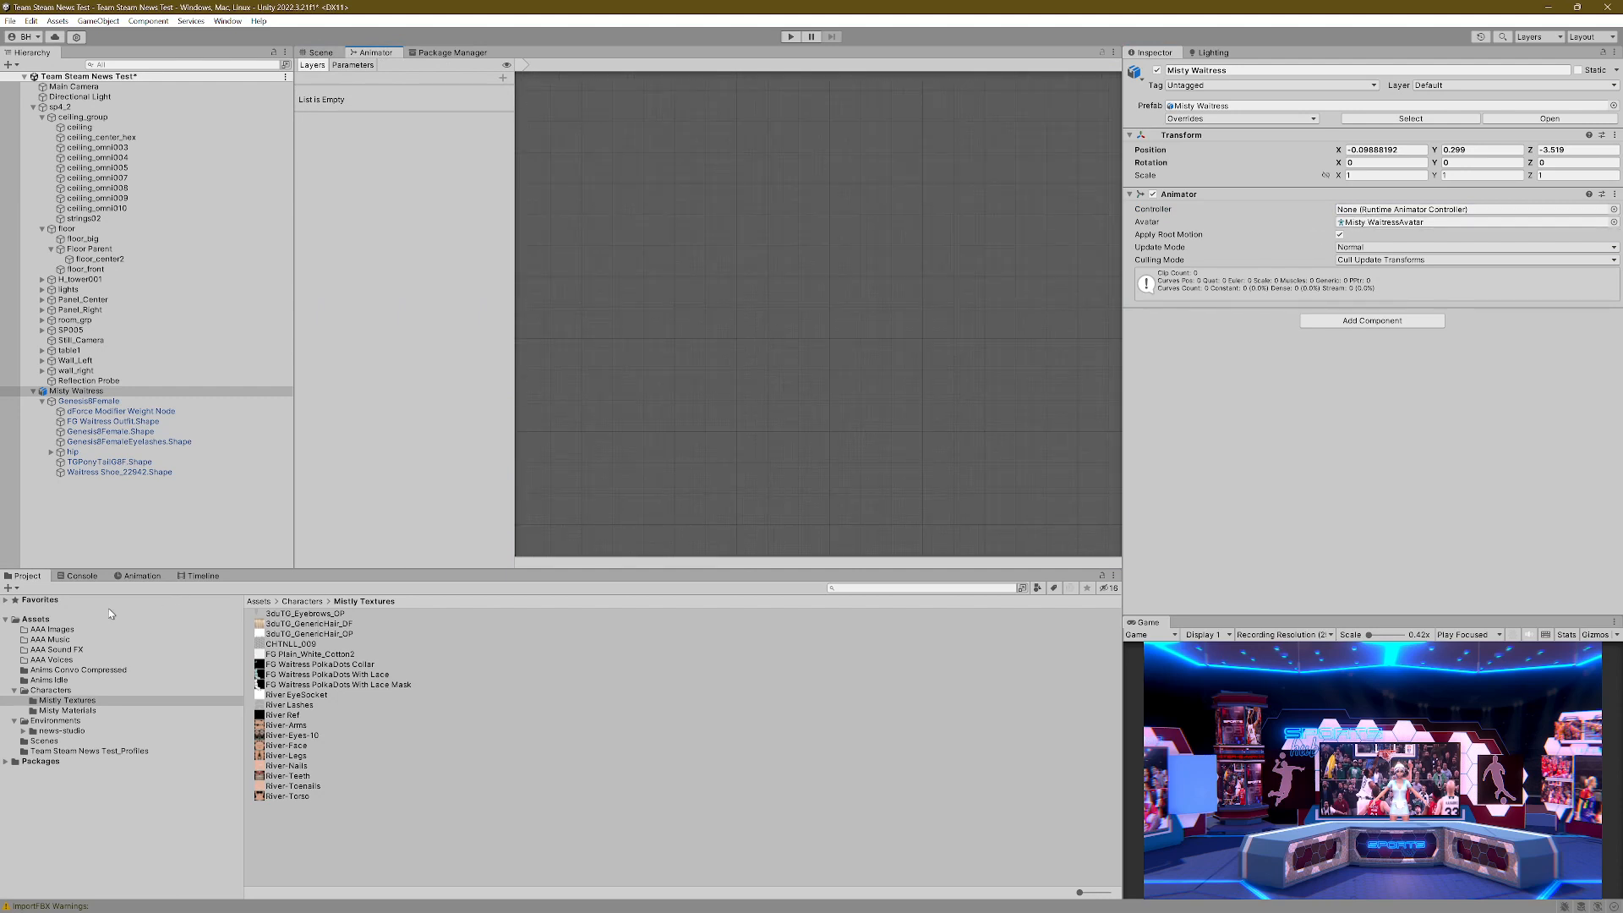
pyautogui.click(54, 681)
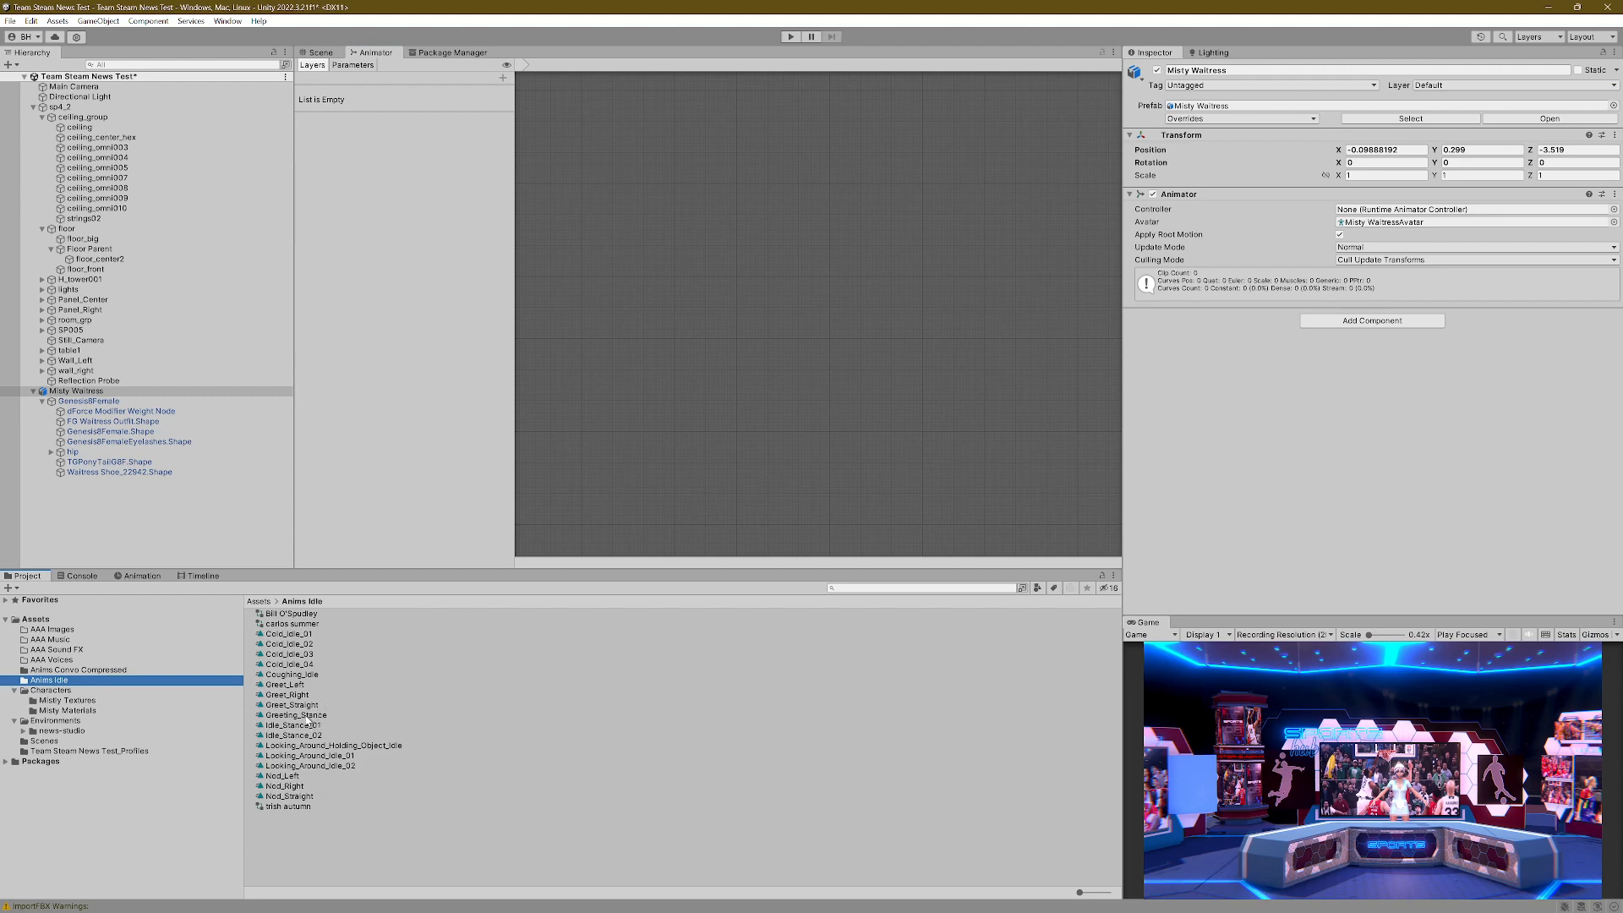
pyautogui.moveTo(303, 717); pyautogui.dragTo(1363, 209)
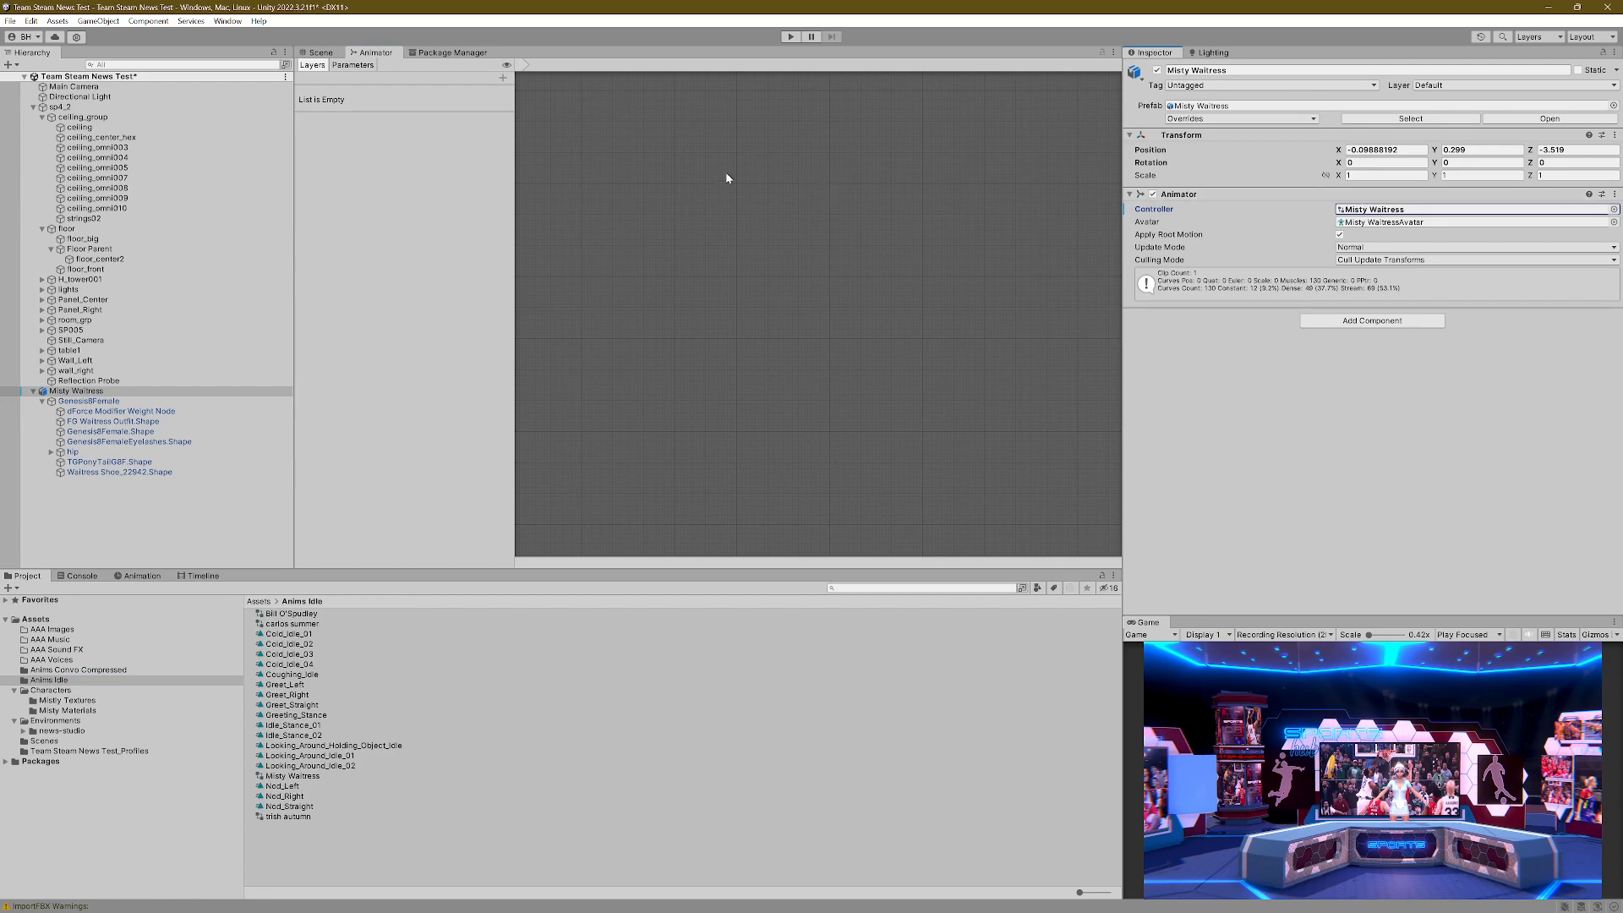
# Step: Show the Misty Waitress animator graph and place the Greeting_Stance state beside Entry
pyautogui.click(88, 381)
pyautogui.click(84, 392)
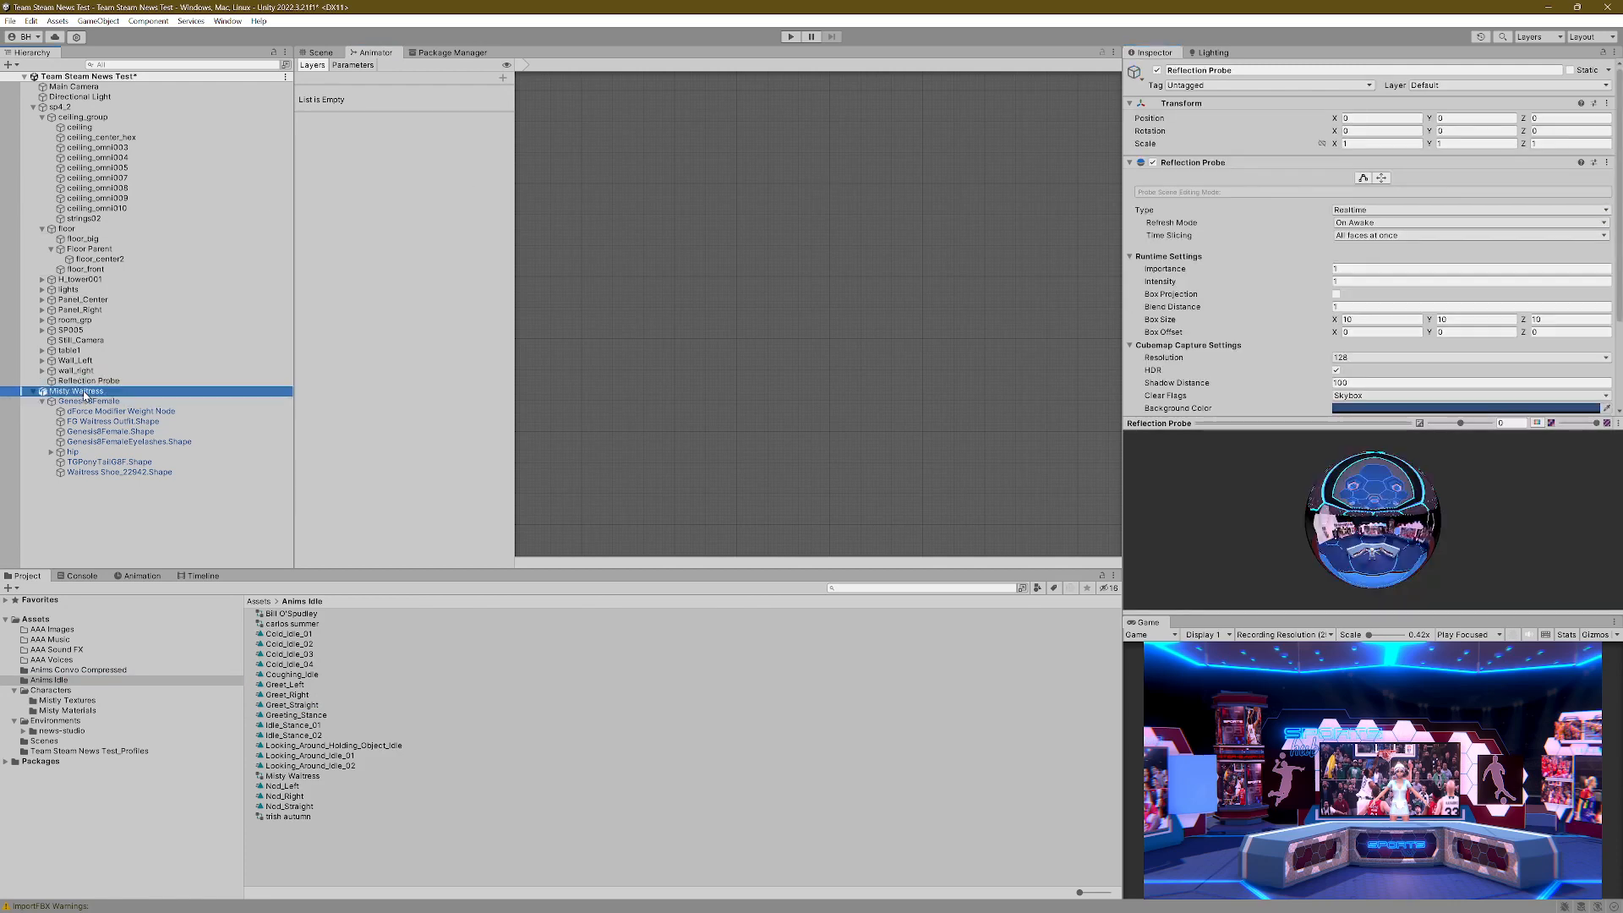
pyautogui.moveTo(701, 287); pyautogui.dragTo(763, 364)
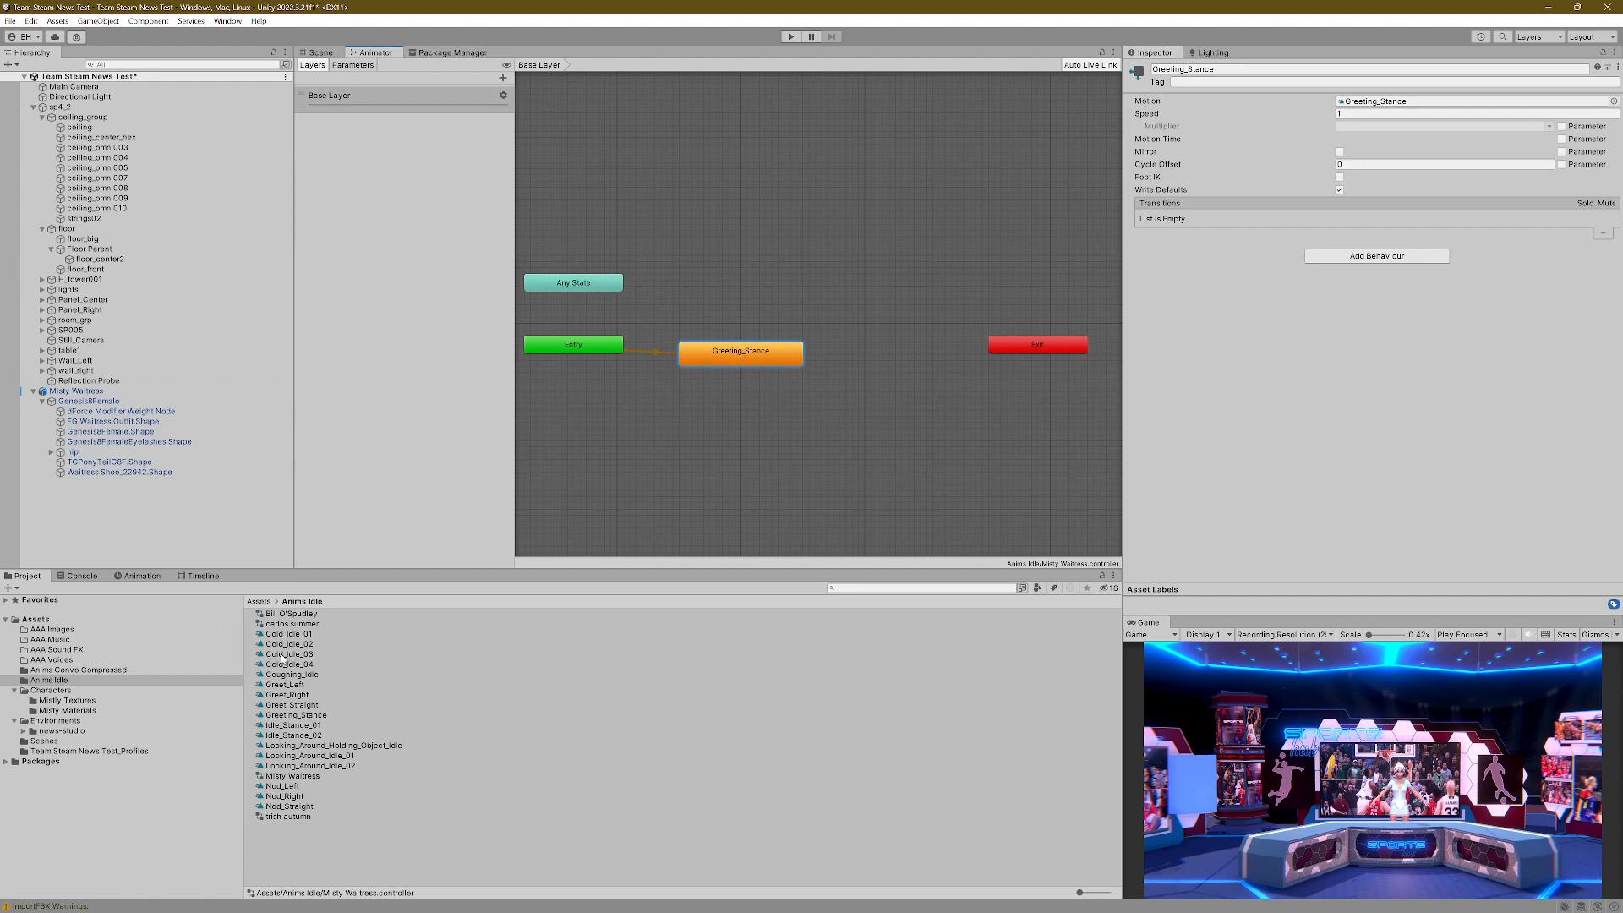
# Step: Preview the Greeting_Stance animation clip
pyautogui.click(315, 715)
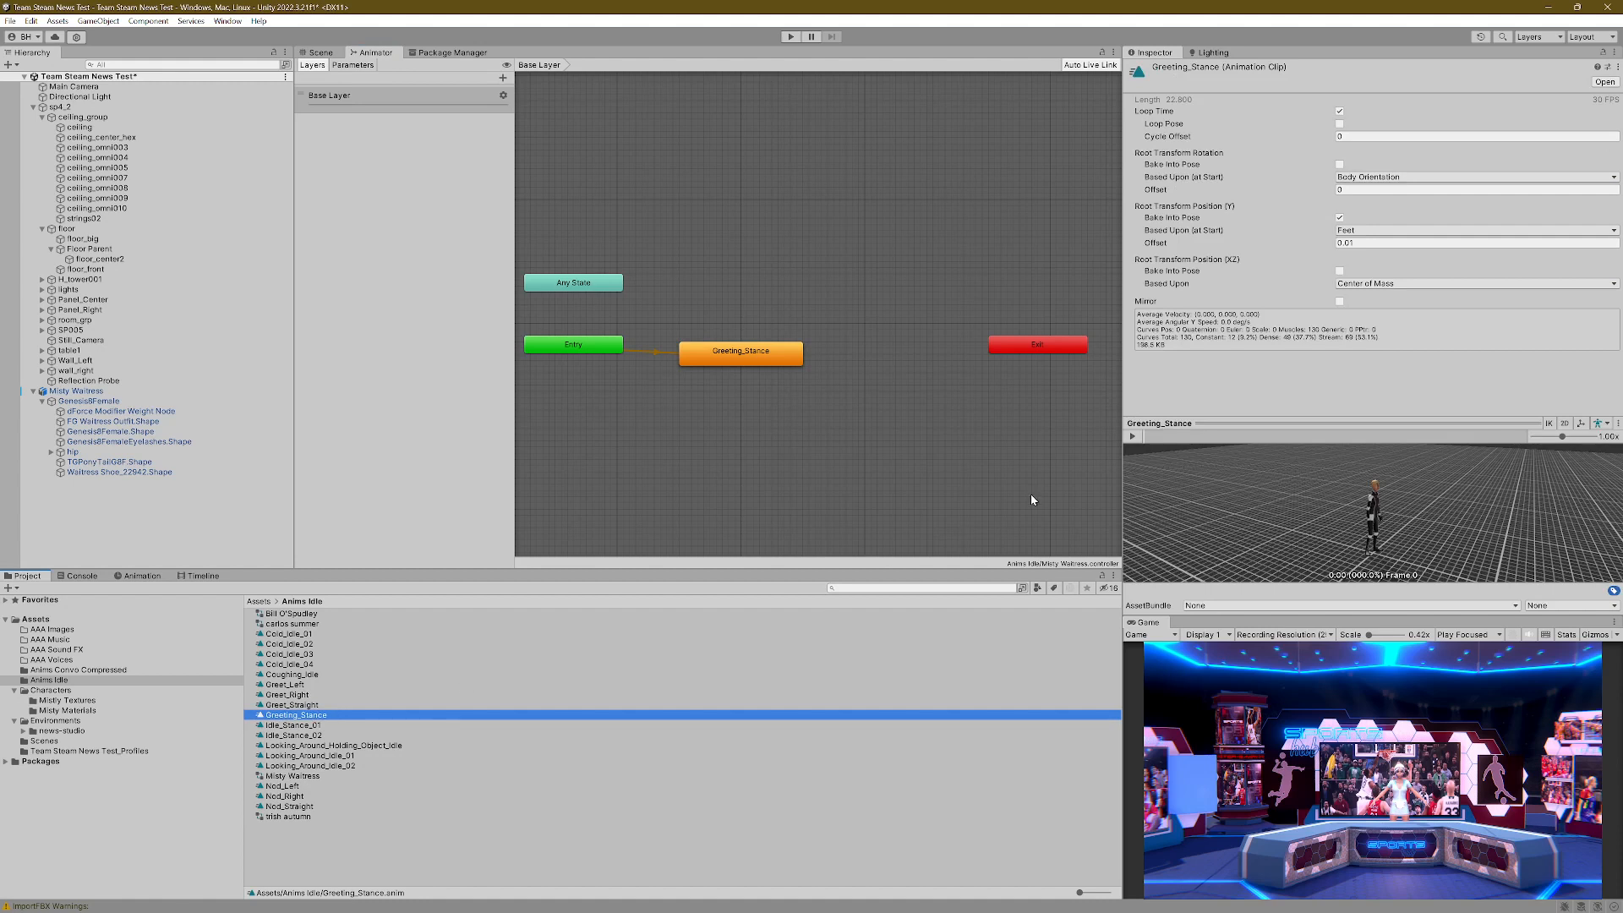
pyautogui.click(1132, 436)
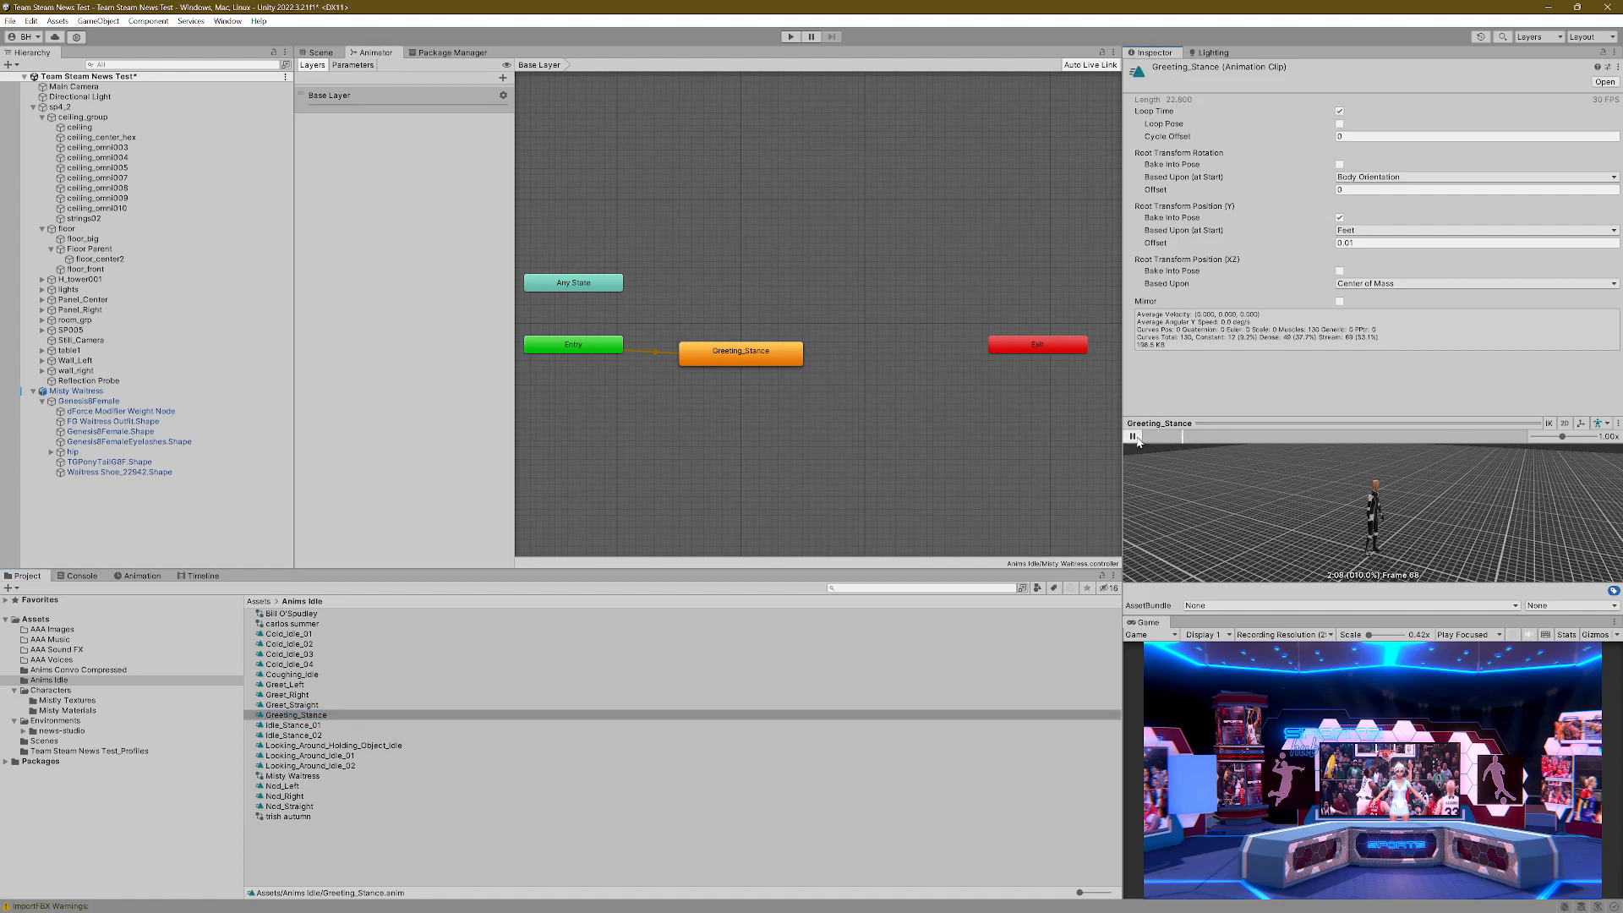
pyautogui.click(1133, 436)
# Step: Add the Looking_Around_Idle_01 clip to the animator graph above Greeting_Stance and make it the layer default state
pyautogui.rightClick(741, 355)
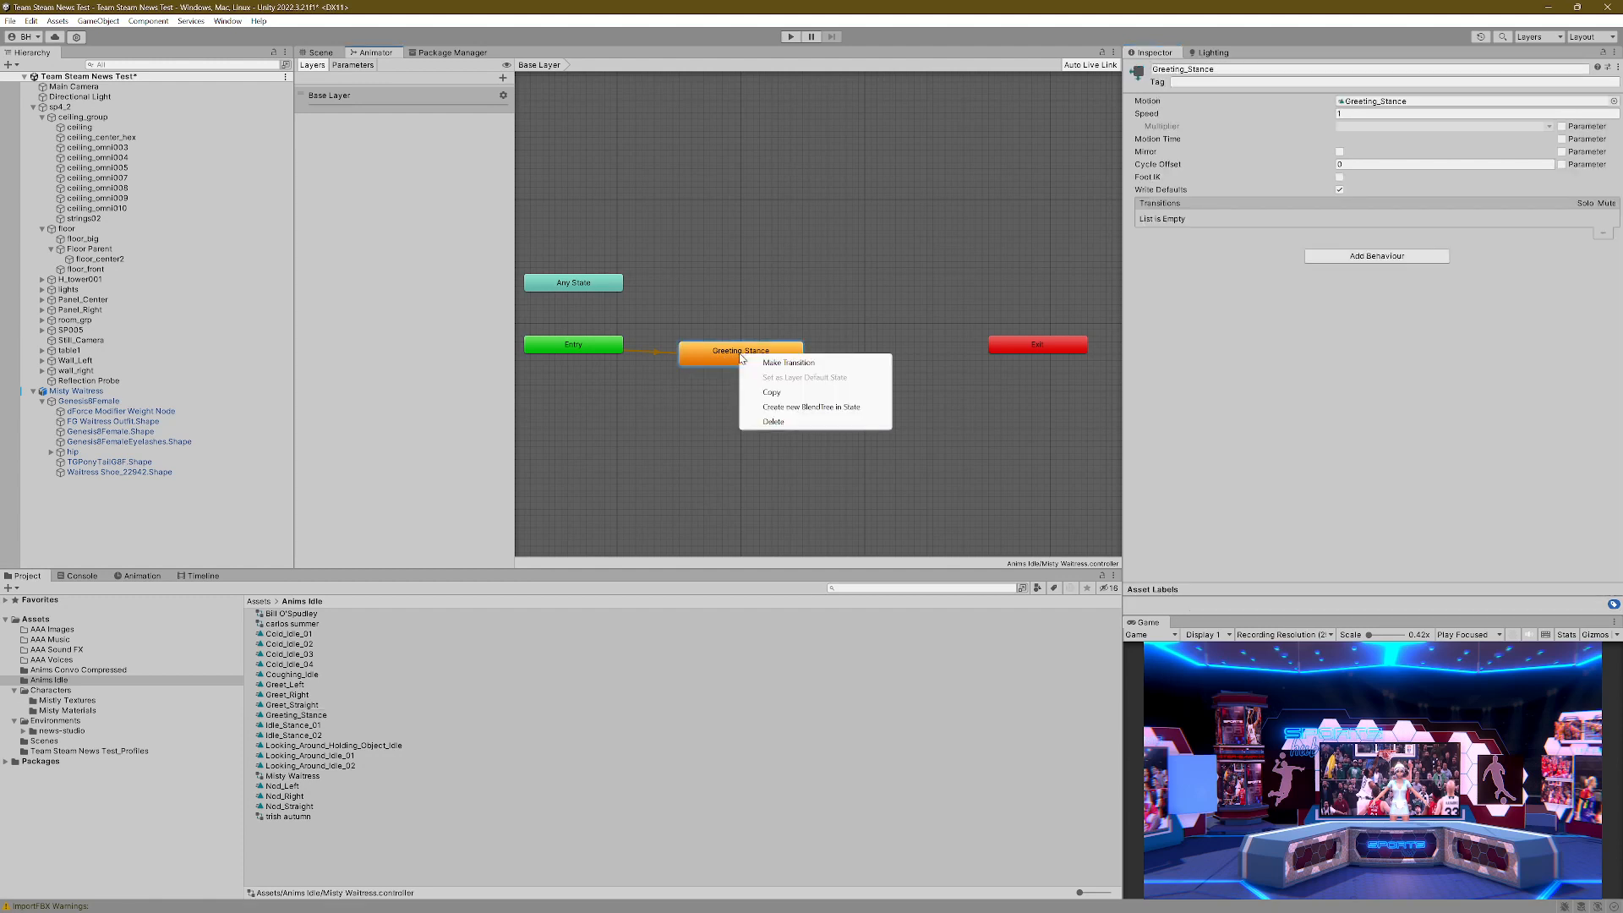
pyautogui.click(757, 287)
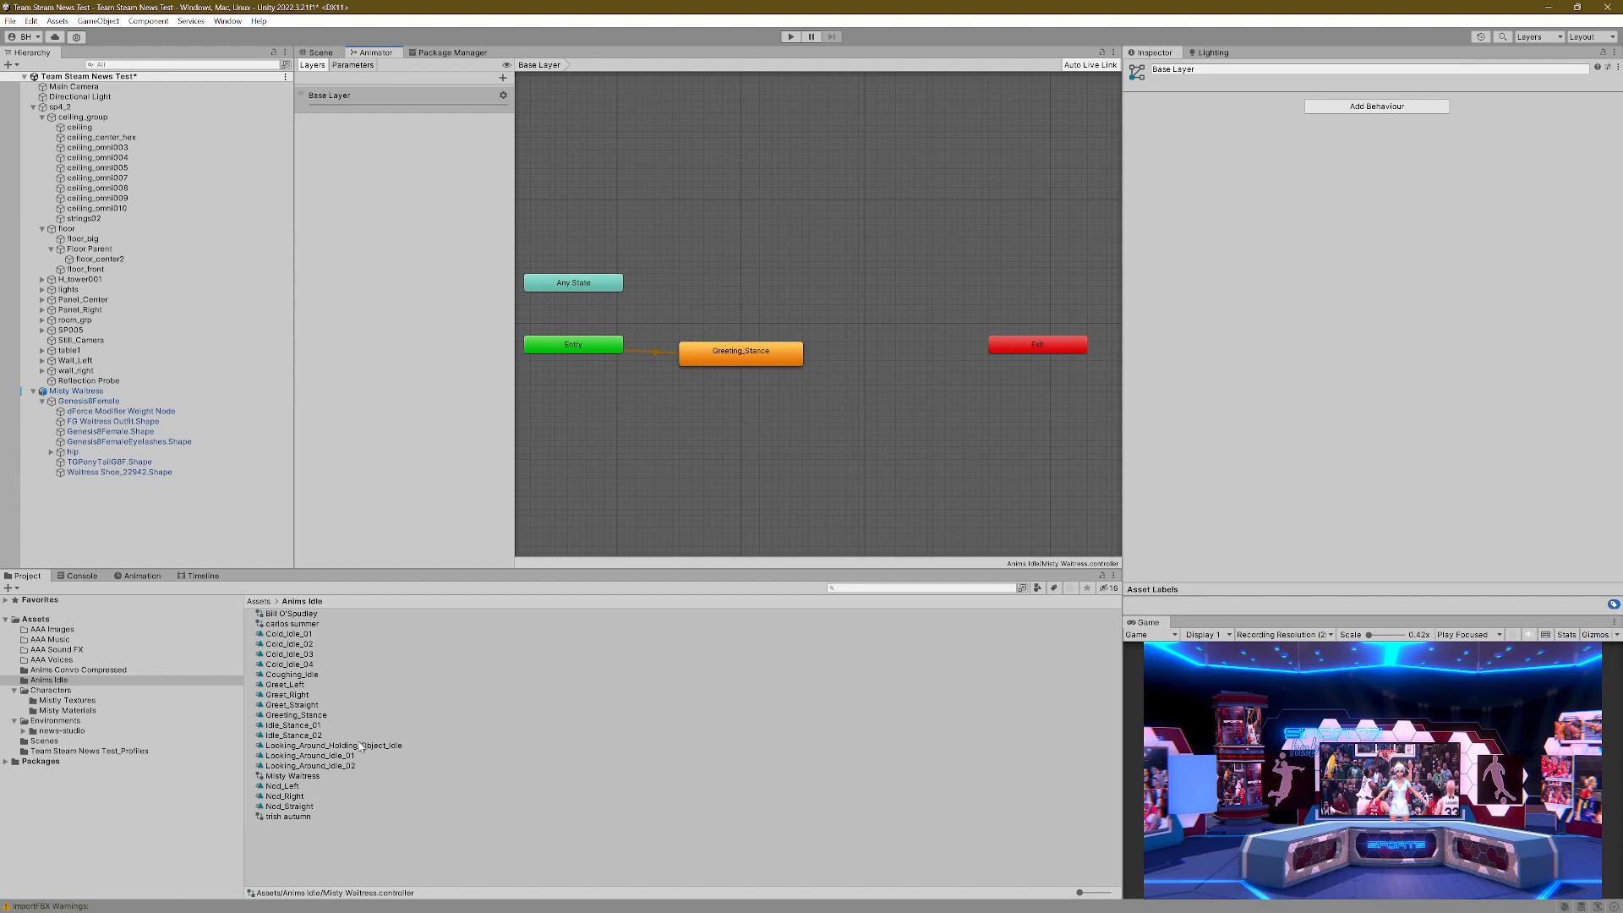
pyautogui.moveTo(353, 759); pyautogui.dragTo(771, 256)
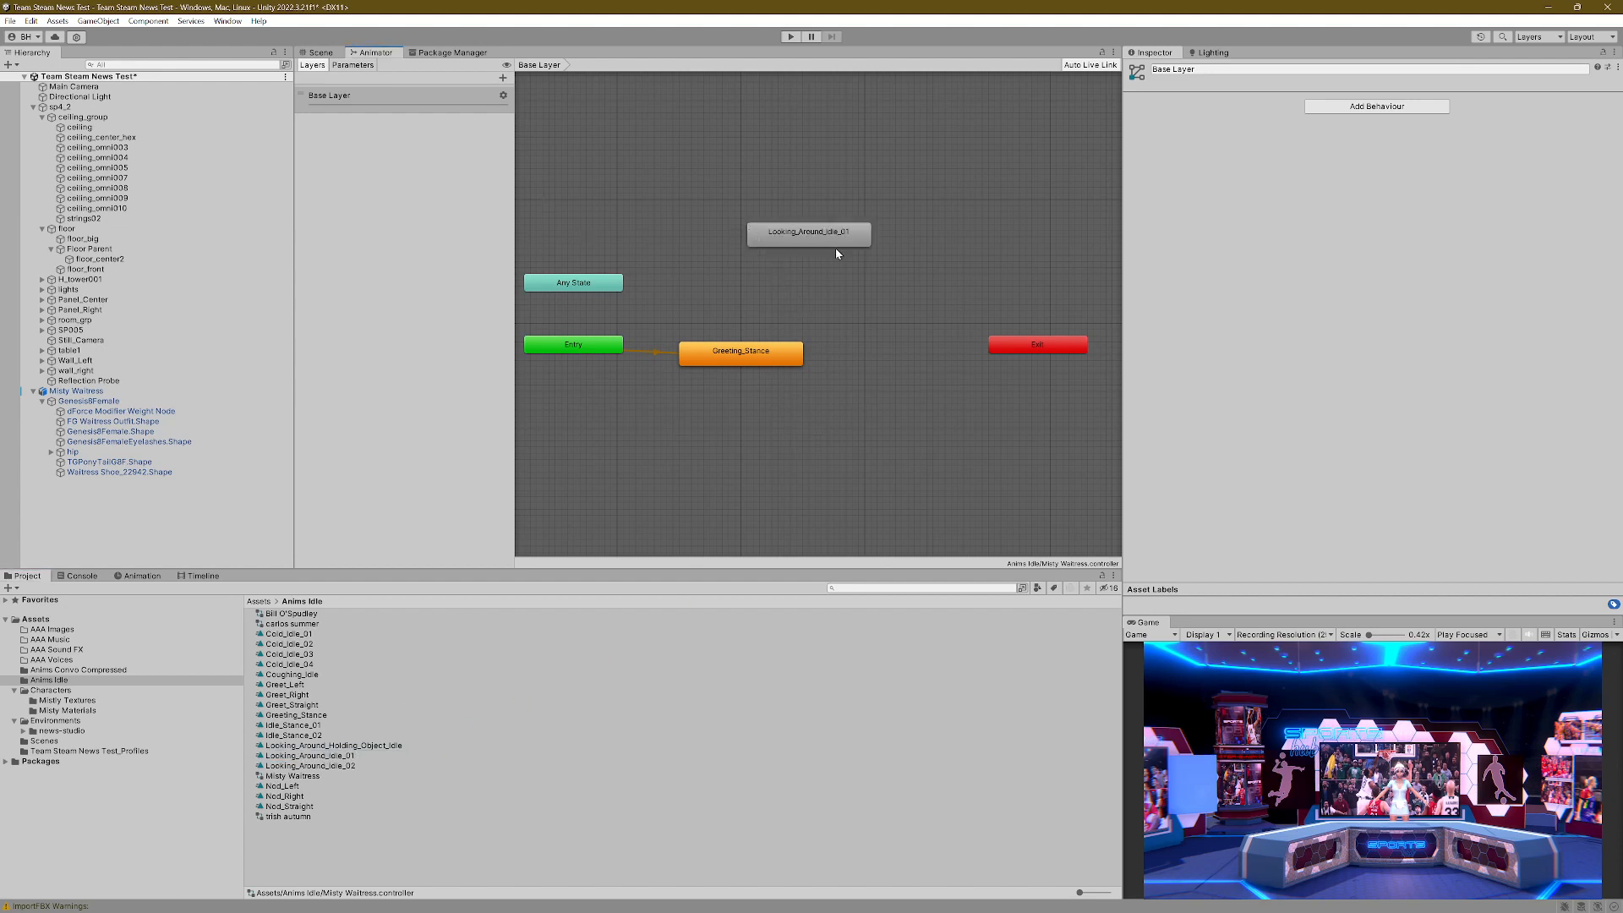
pyautogui.rightClick(813, 240)
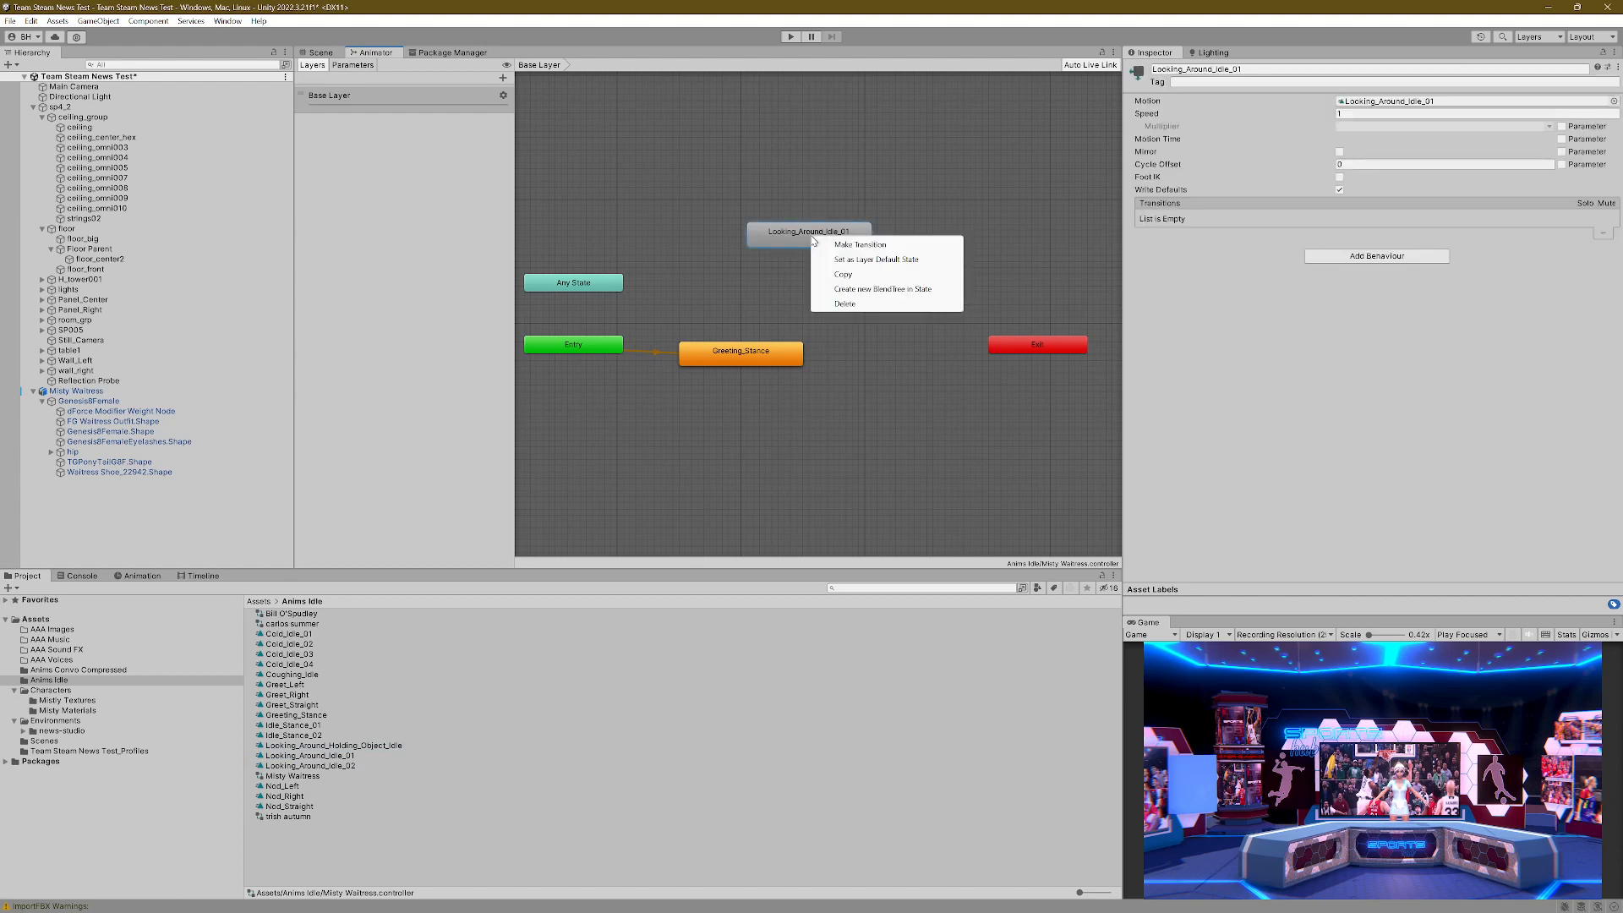
pyautogui.click(869, 259)
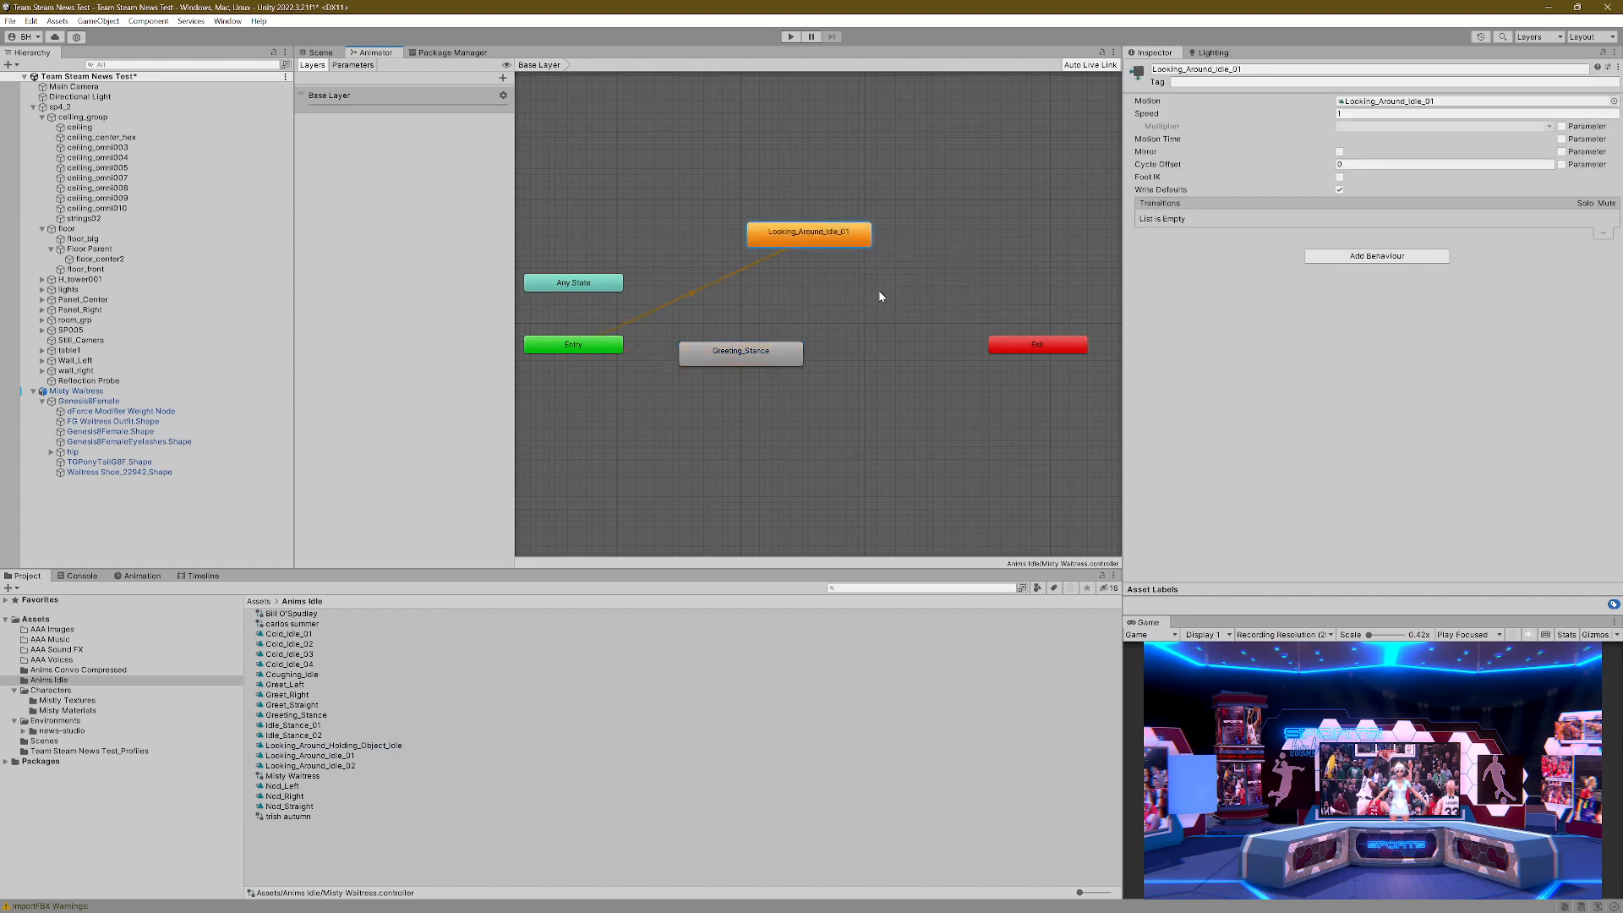
# Step: Create transitions in both directions between Looking_Around_Idle_01 and Greeting_Stance, and delete them again
pyautogui.rightClick(832, 241)
pyautogui.click(847, 248)
pyautogui.click(788, 352)
pyautogui.click(729, 353)
pyautogui.rightClick(729, 353)
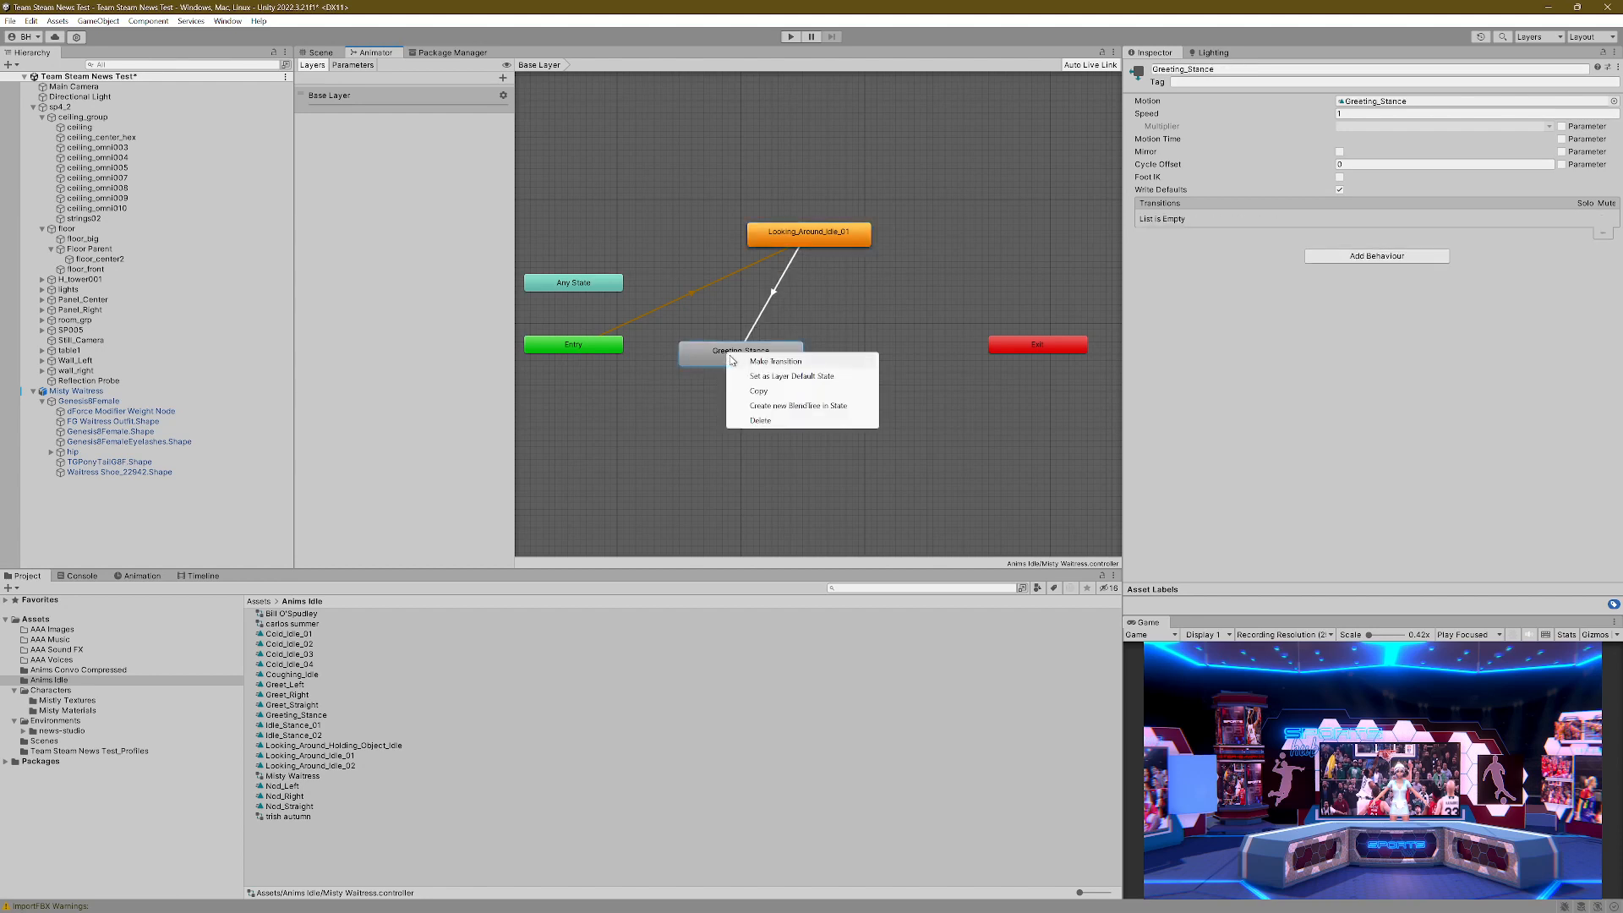
pyautogui.click(750, 361)
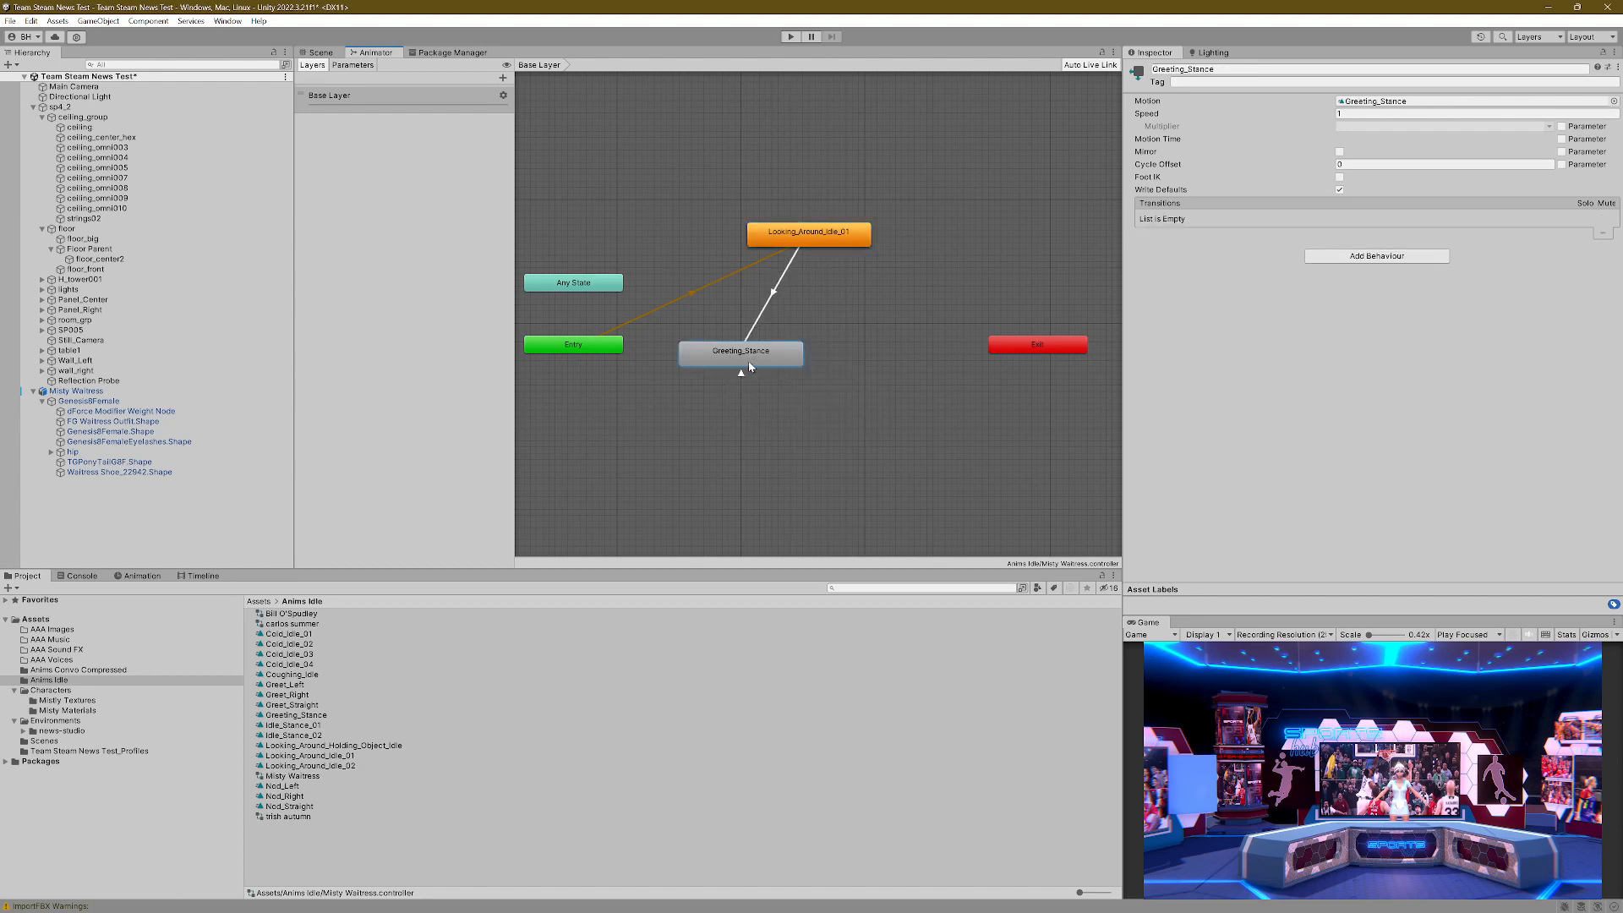
pyautogui.click(833, 241)
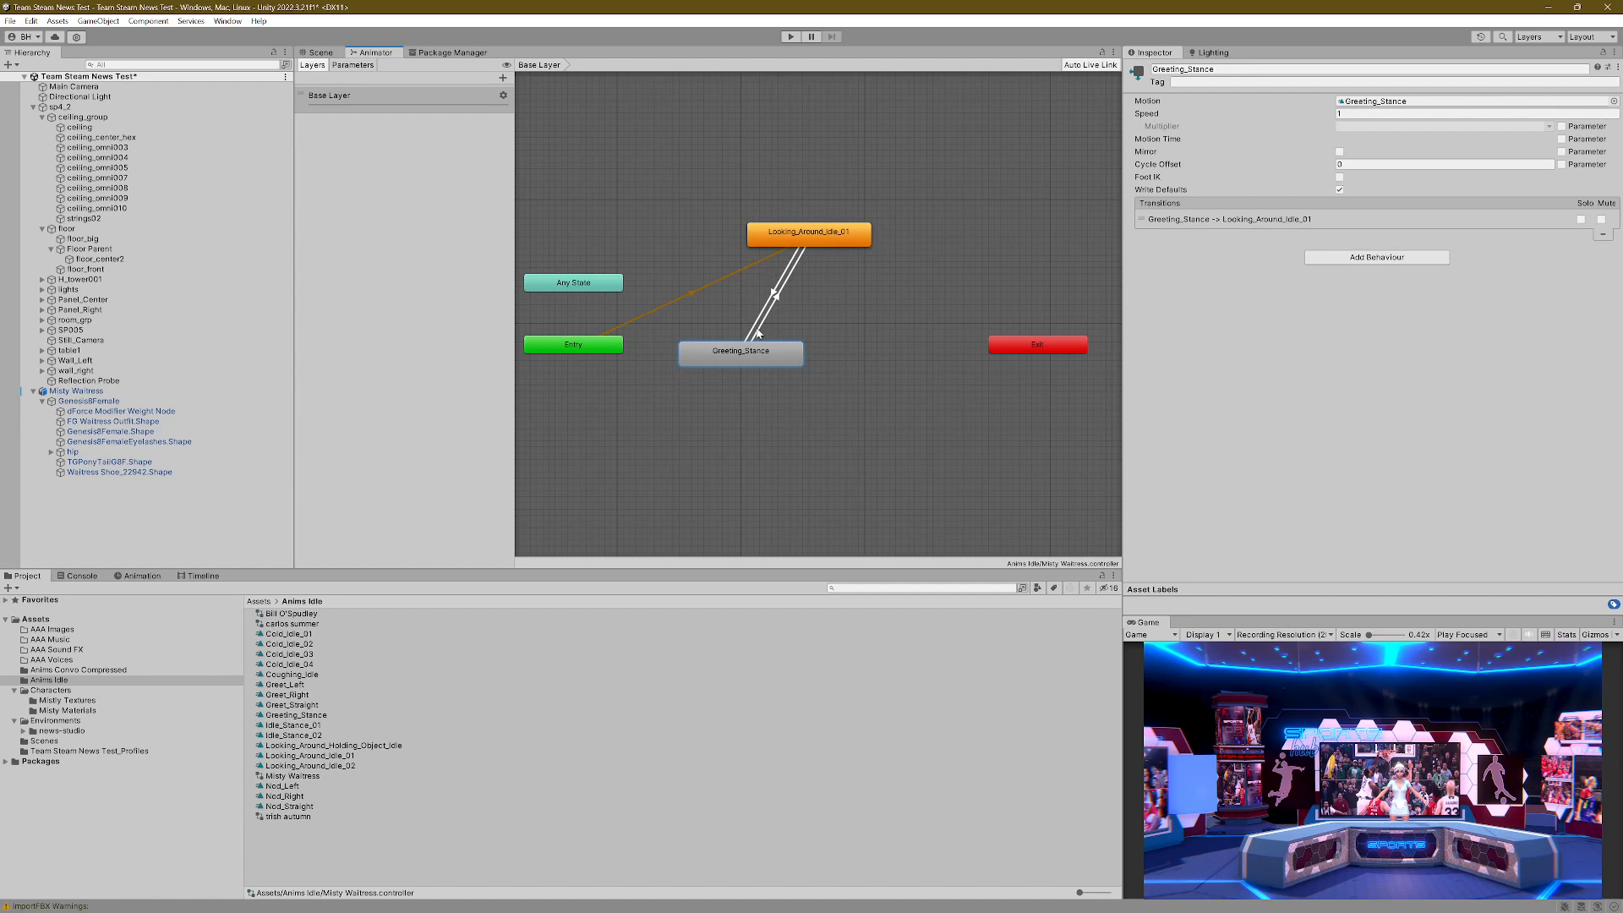
pyautogui.click(776, 298)
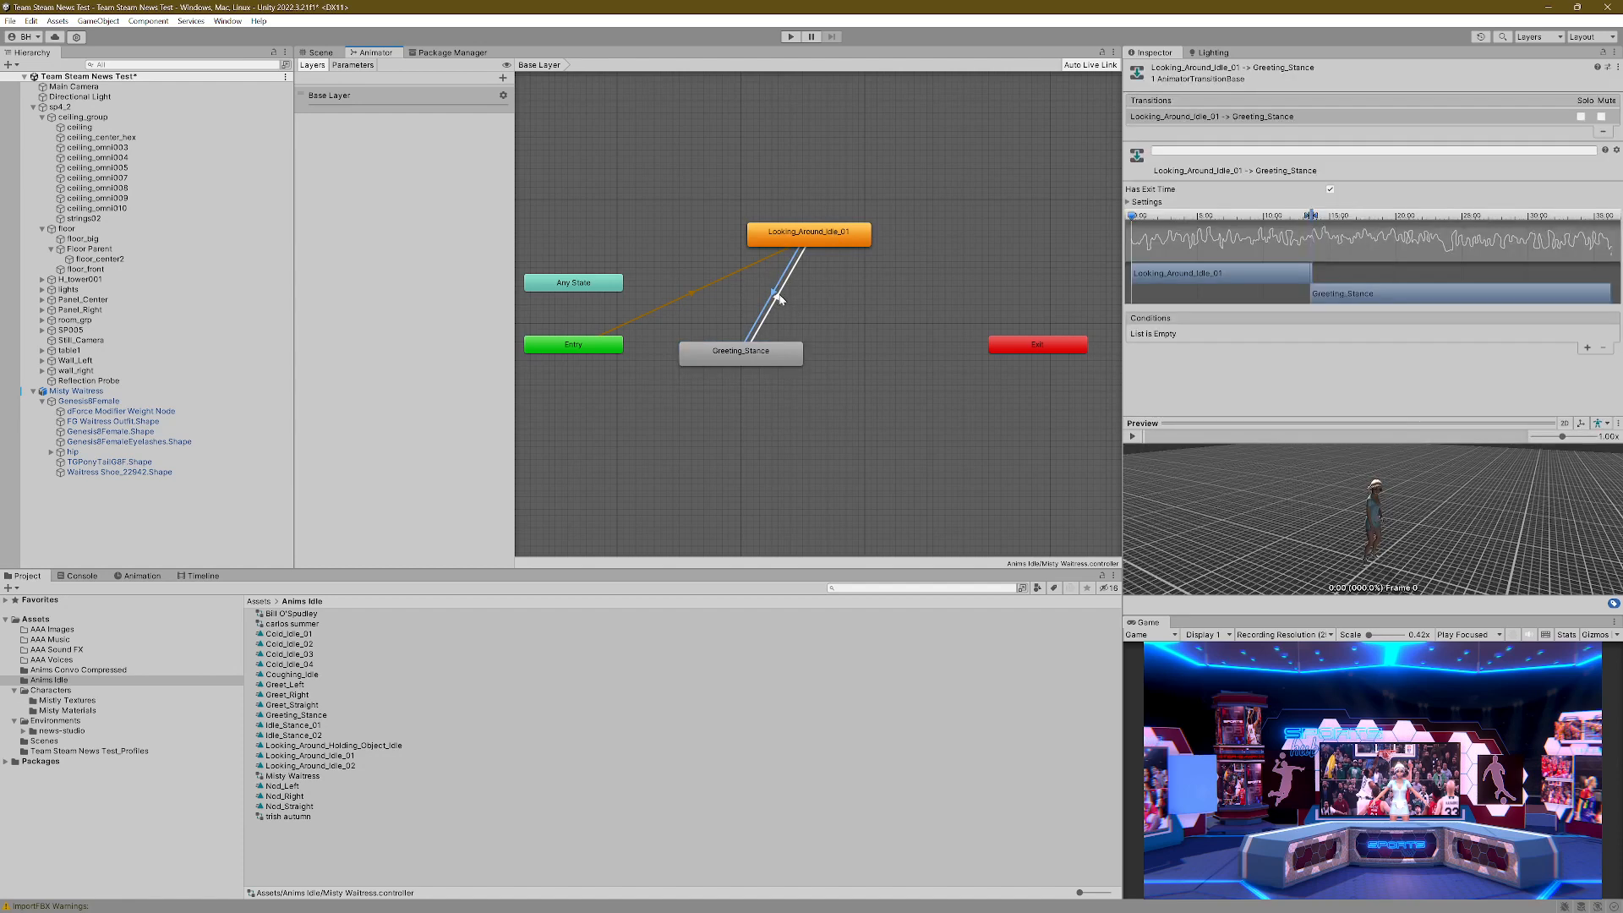
pyautogui.press('Delete')
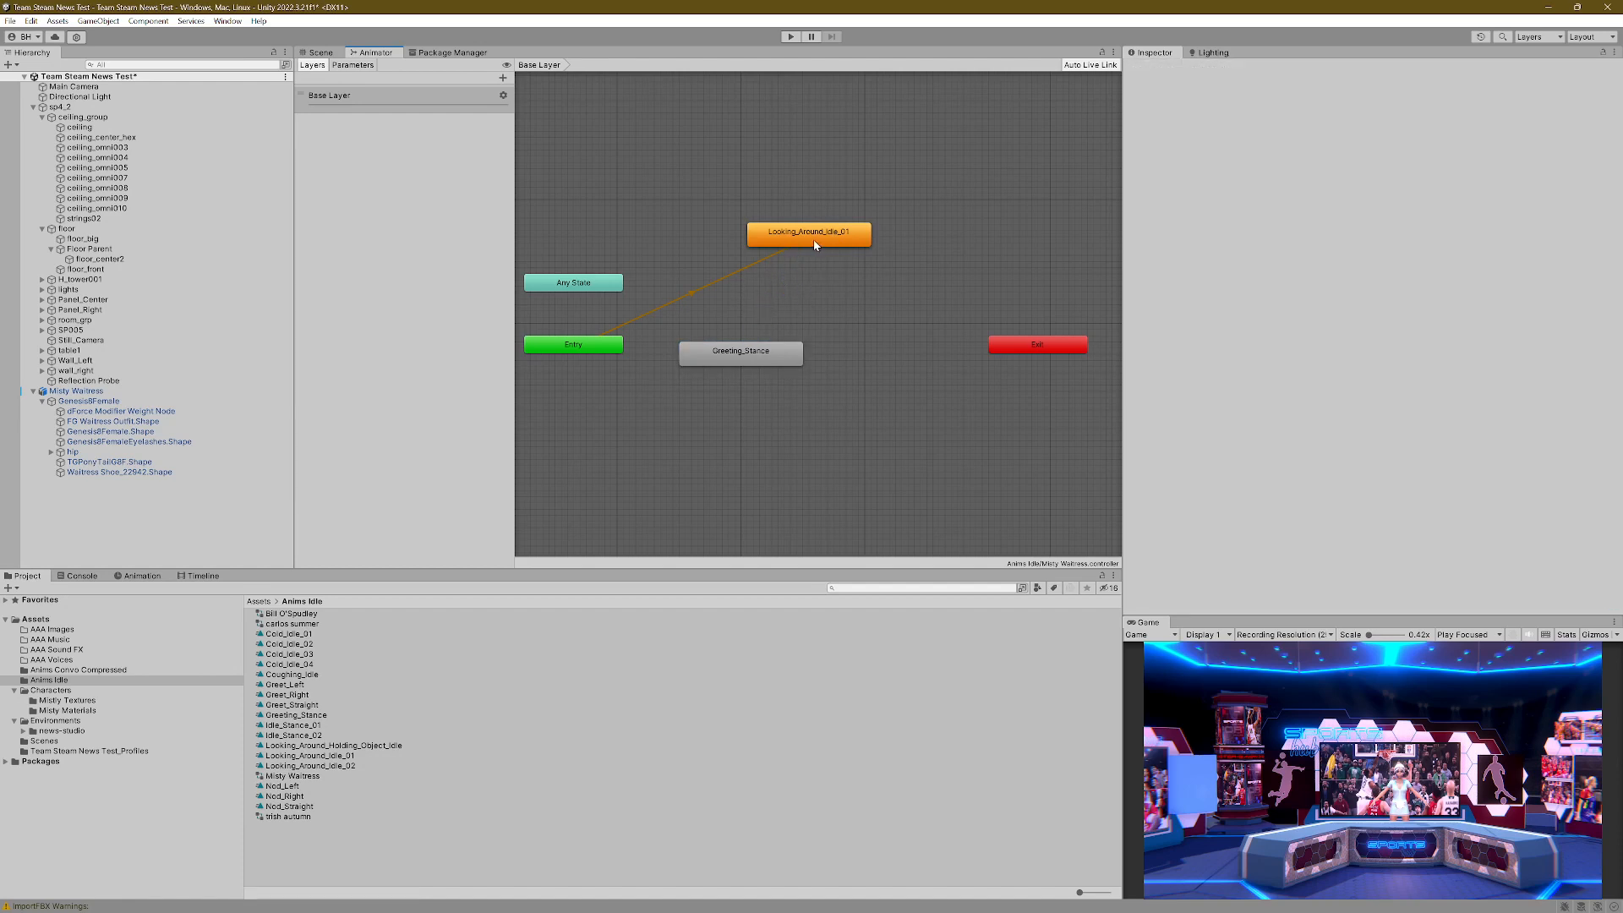
# Step: Make a transition from the Looking_Around_Idle_01 state back to itself so the idle repeats
pyautogui.click(814, 243)
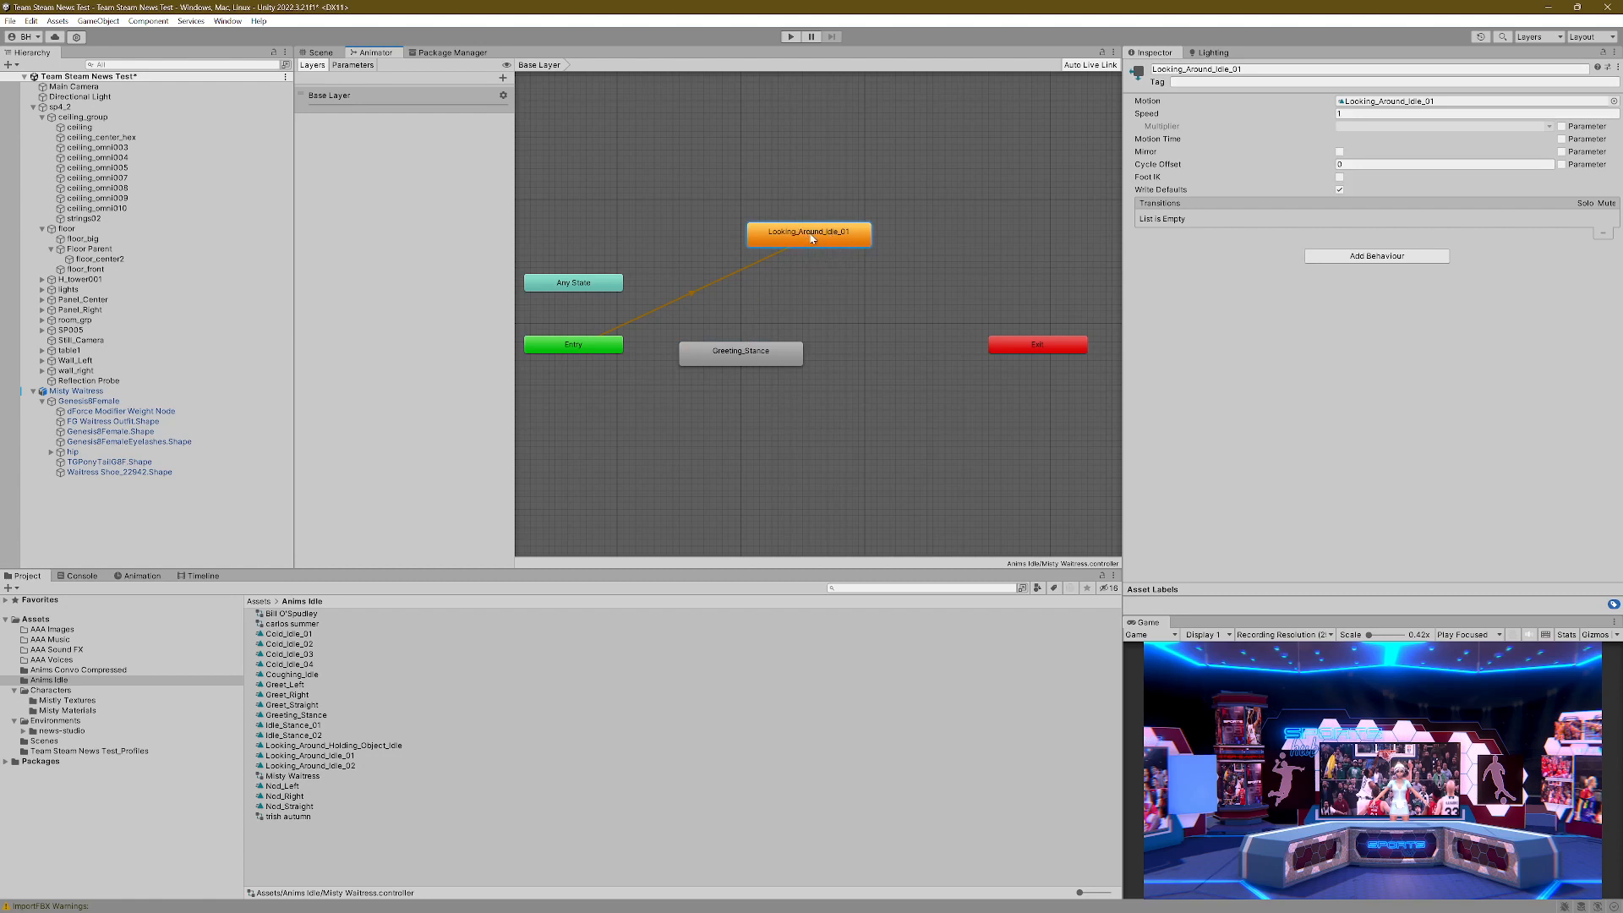
pyautogui.rightClick(812, 238)
pyautogui.click(848, 245)
pyautogui.click(805, 239)
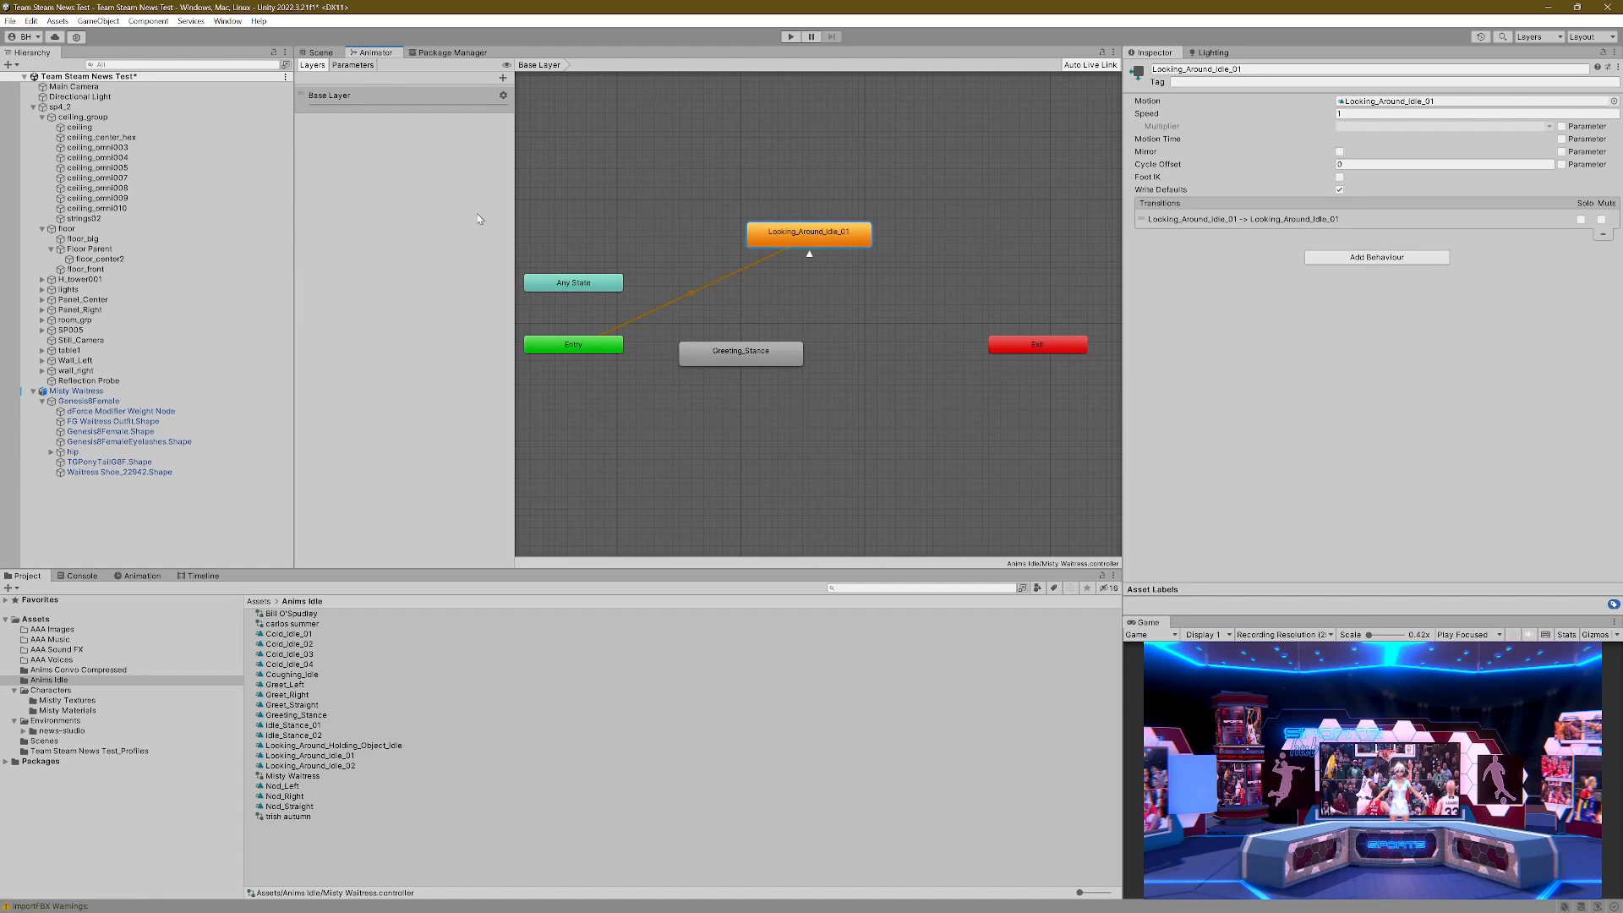
# Step: Show the scene and narrow the Main Camera's field of view to about 8 for a close shot of Misty Waitress
pyautogui.click(321, 53)
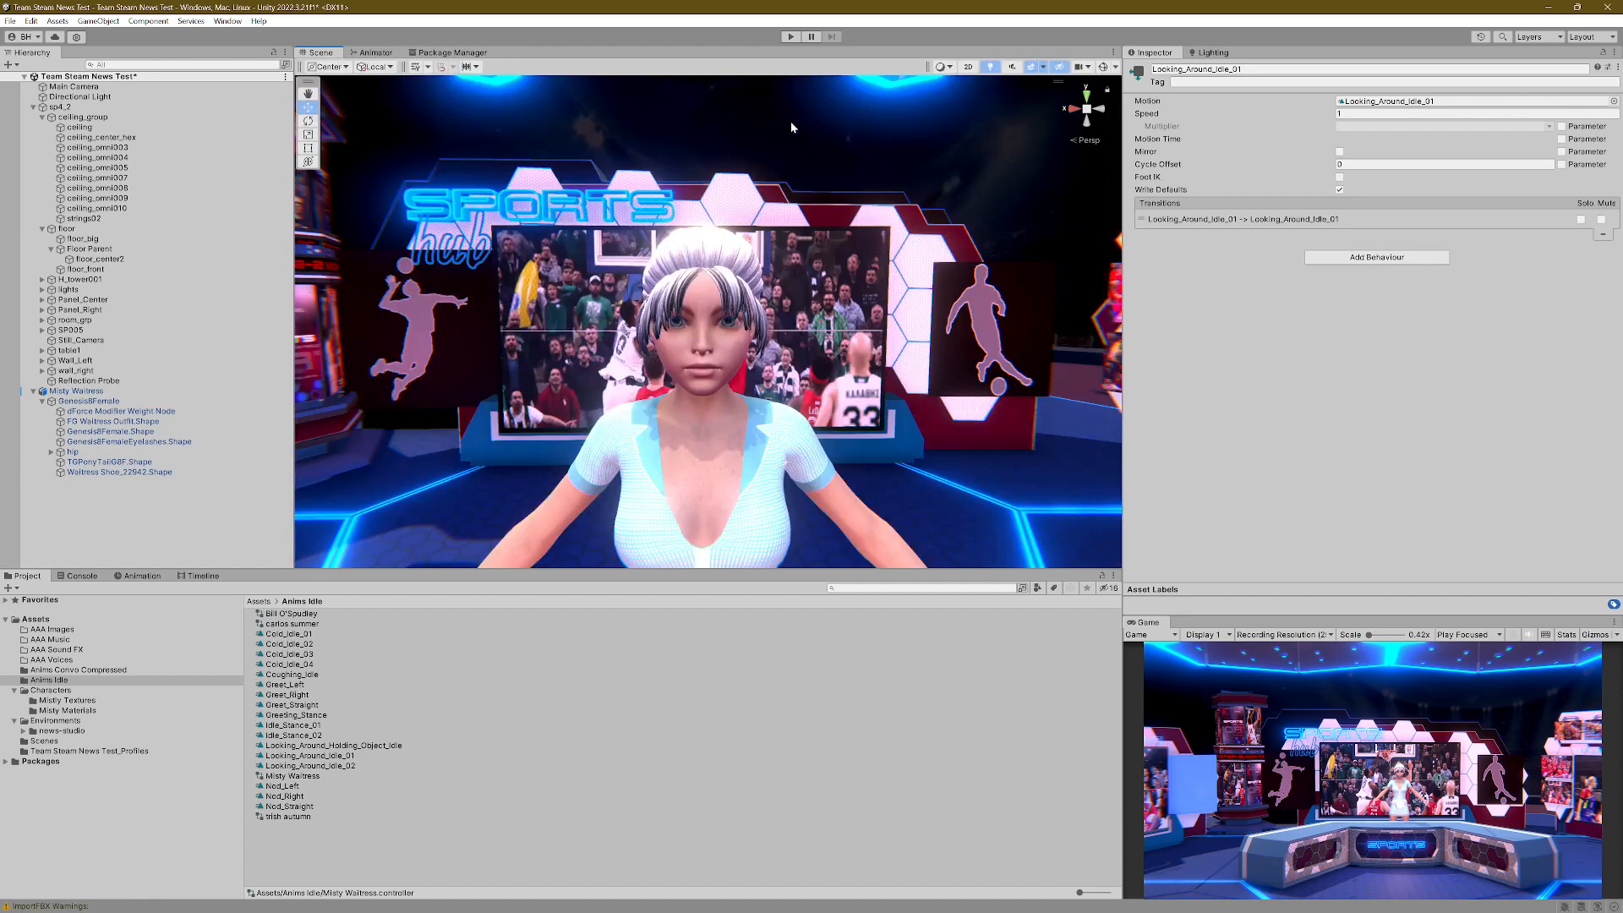
pyautogui.scroll(-3, 766, 213)
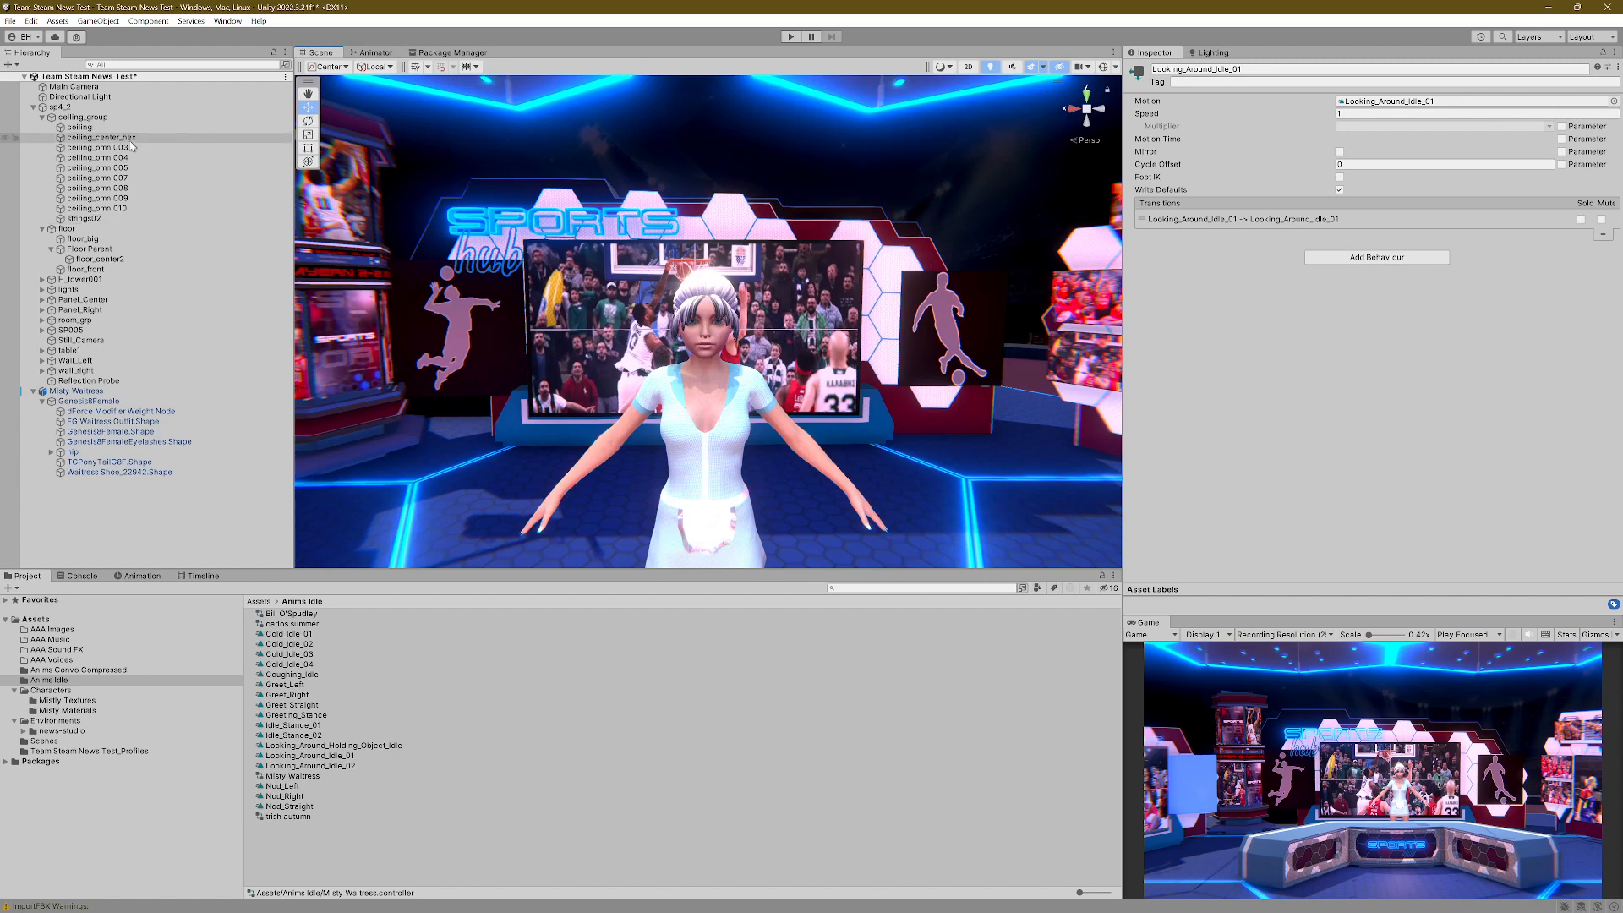
pyautogui.click(106, 87)
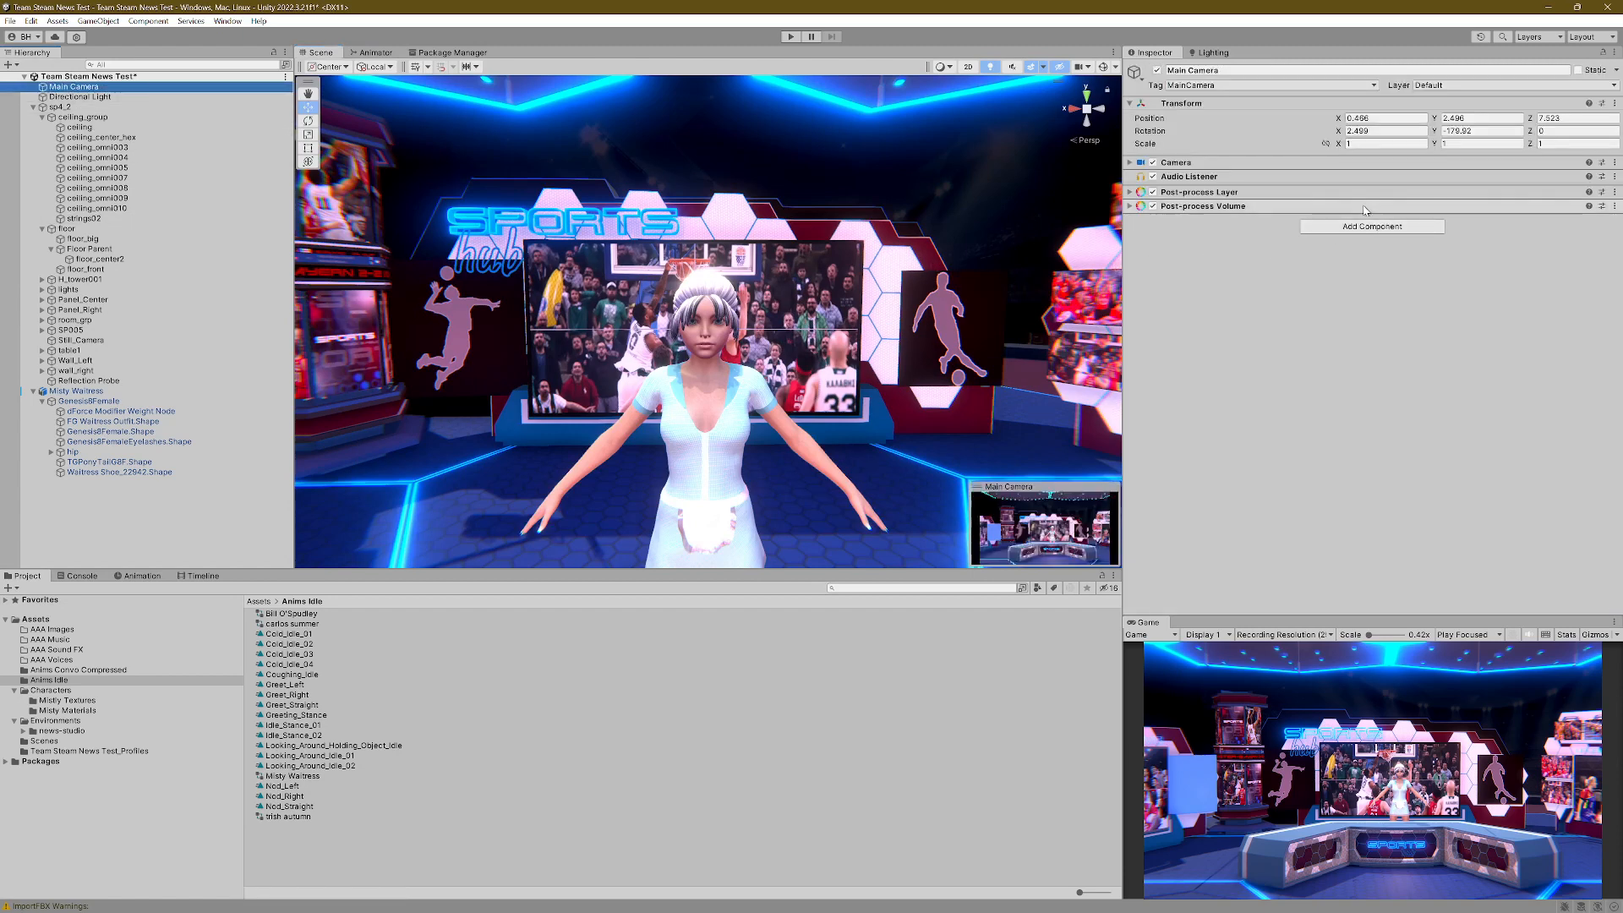
pyautogui.click(1133, 163)
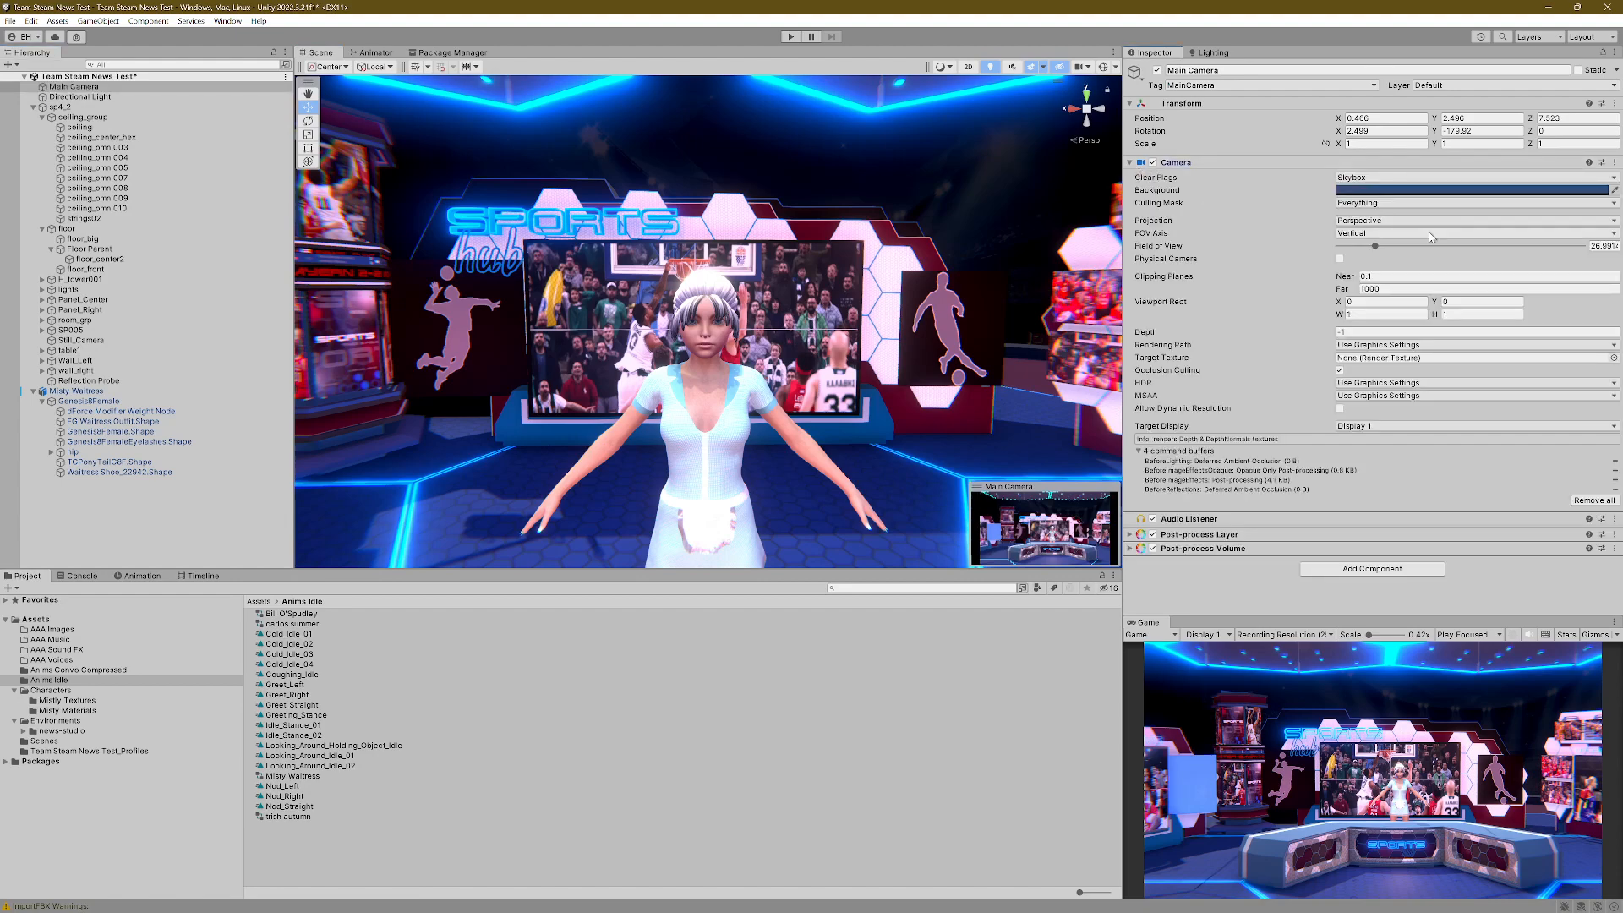
pyautogui.moveTo(1376, 246); pyautogui.dragTo(1351, 264)
# Step: Center the Main Camera on Misty Waitress at X about 0 and Y about 2.19, and set its field of view to 10.9
pyautogui.scroll(-10, 930, 370)
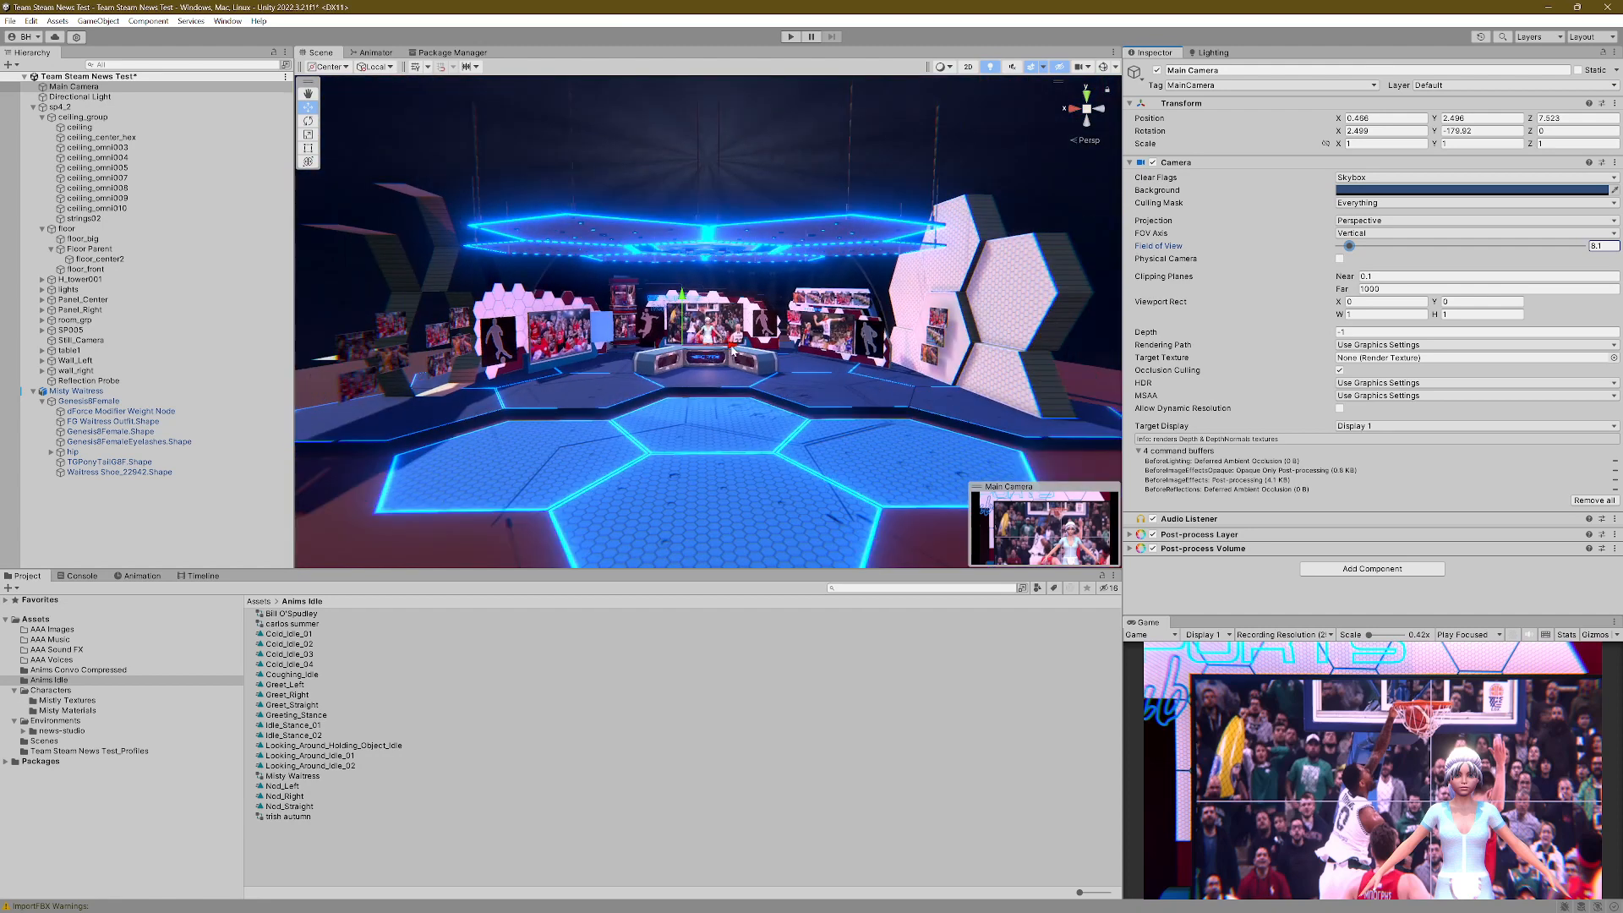
pyautogui.moveTo(732, 348); pyautogui.dragTo(762, 354)
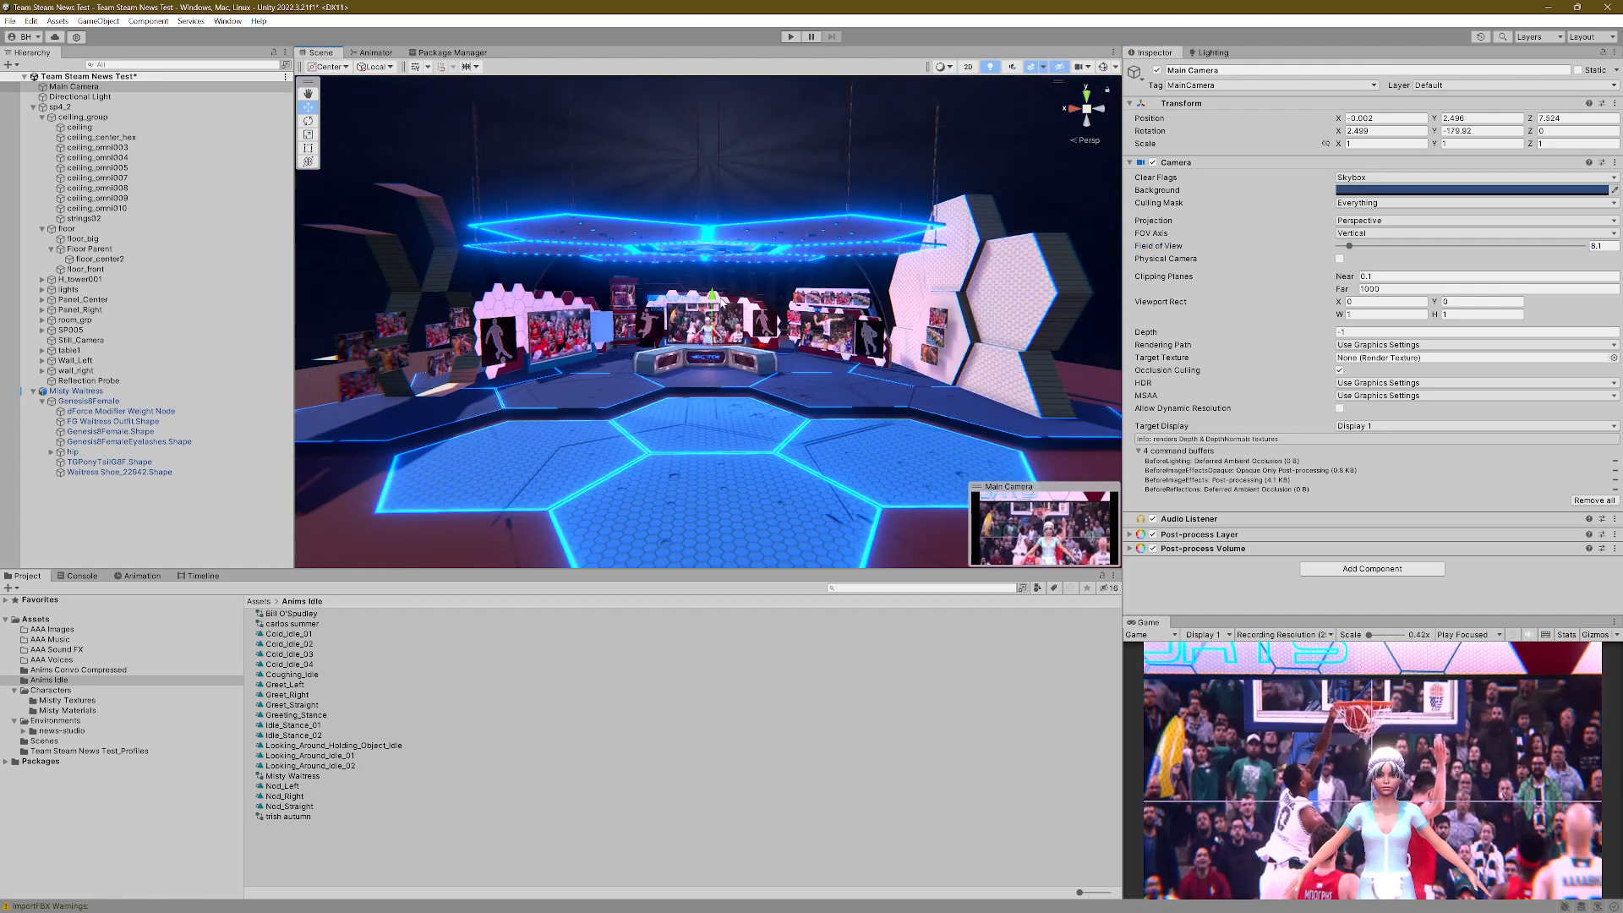
pyautogui.moveTo(720, 302); pyautogui.dragTo(713, 315)
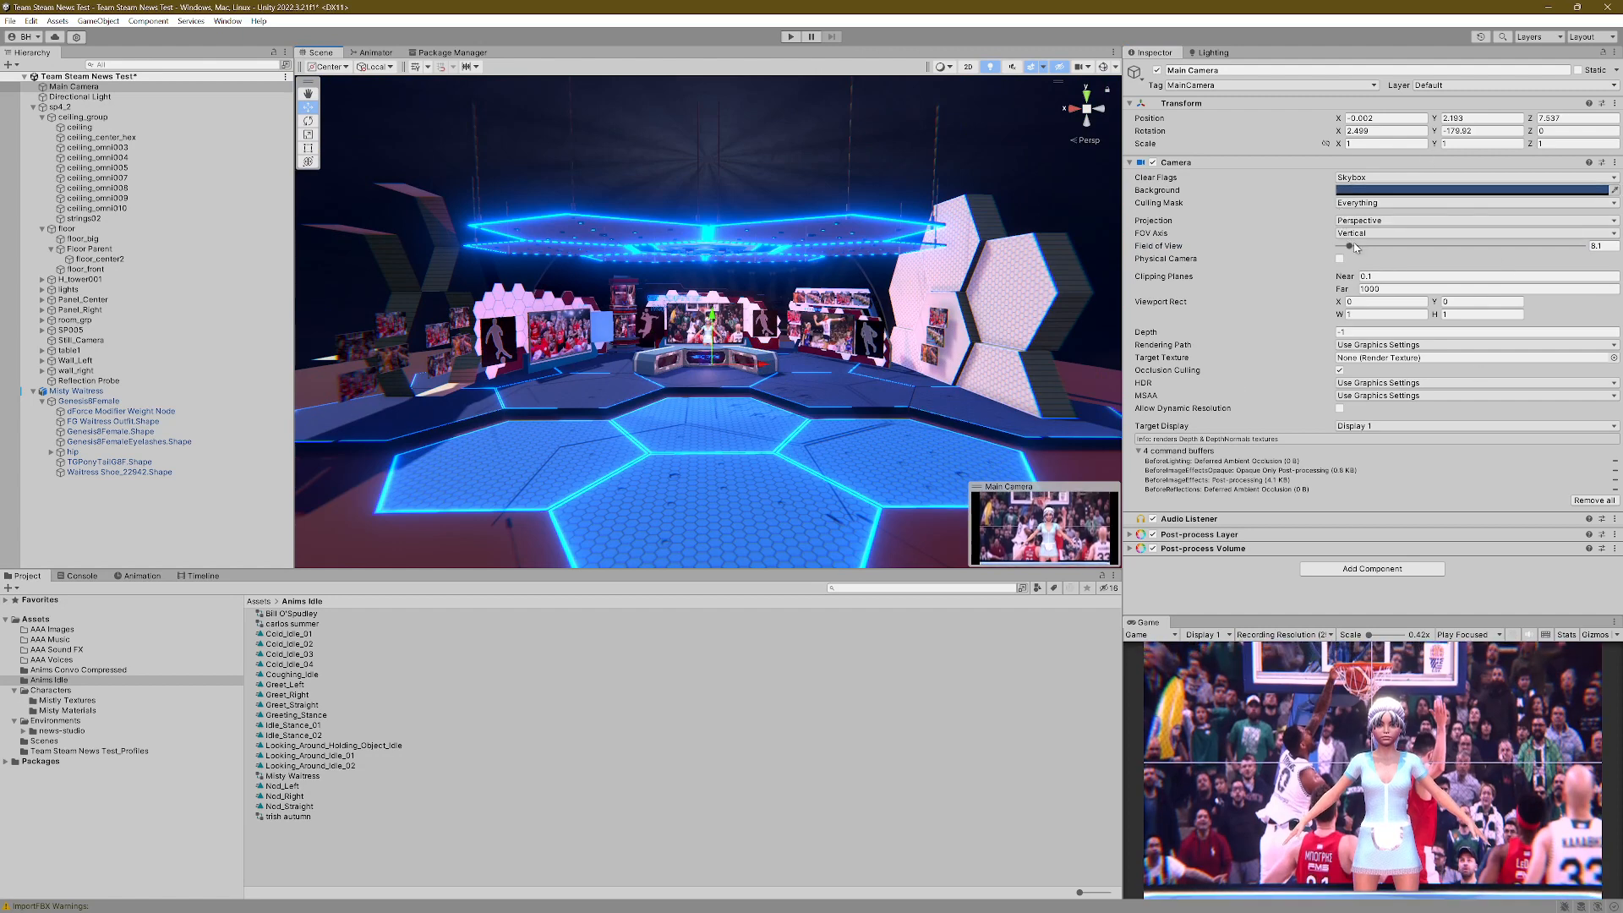
pyautogui.moveTo(1350, 246); pyautogui.dragTo(1355, 252)
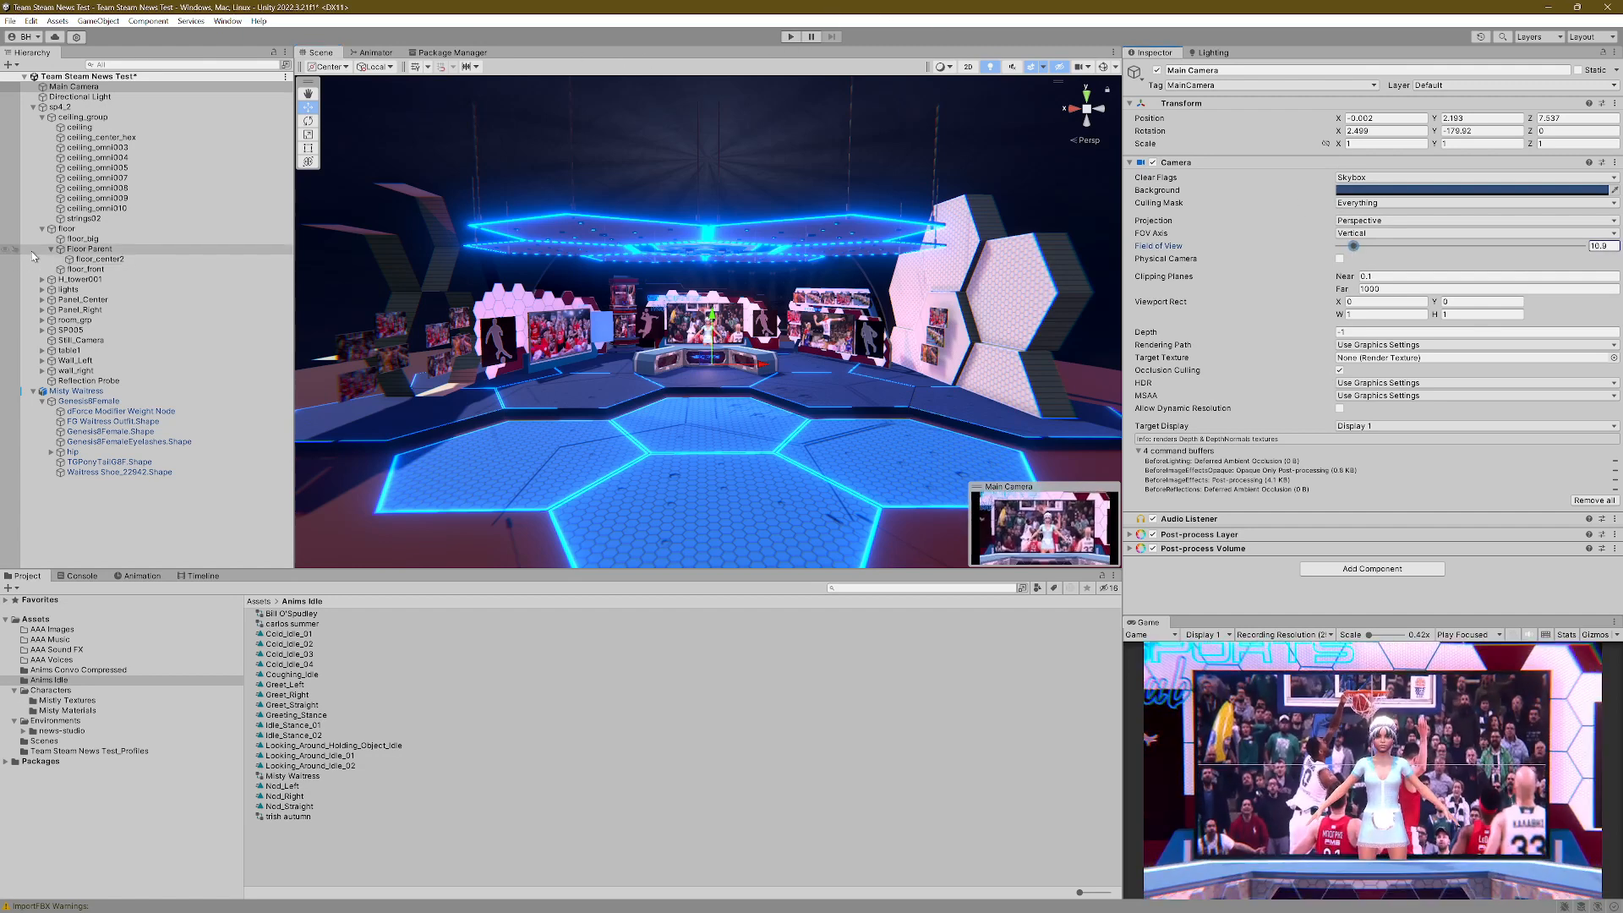
# Step: Save the scene and run it in play mode to check Misty Waitress's idle animation up close, then end the playback
pyautogui.click(10, 21)
pyautogui.click(30, 86)
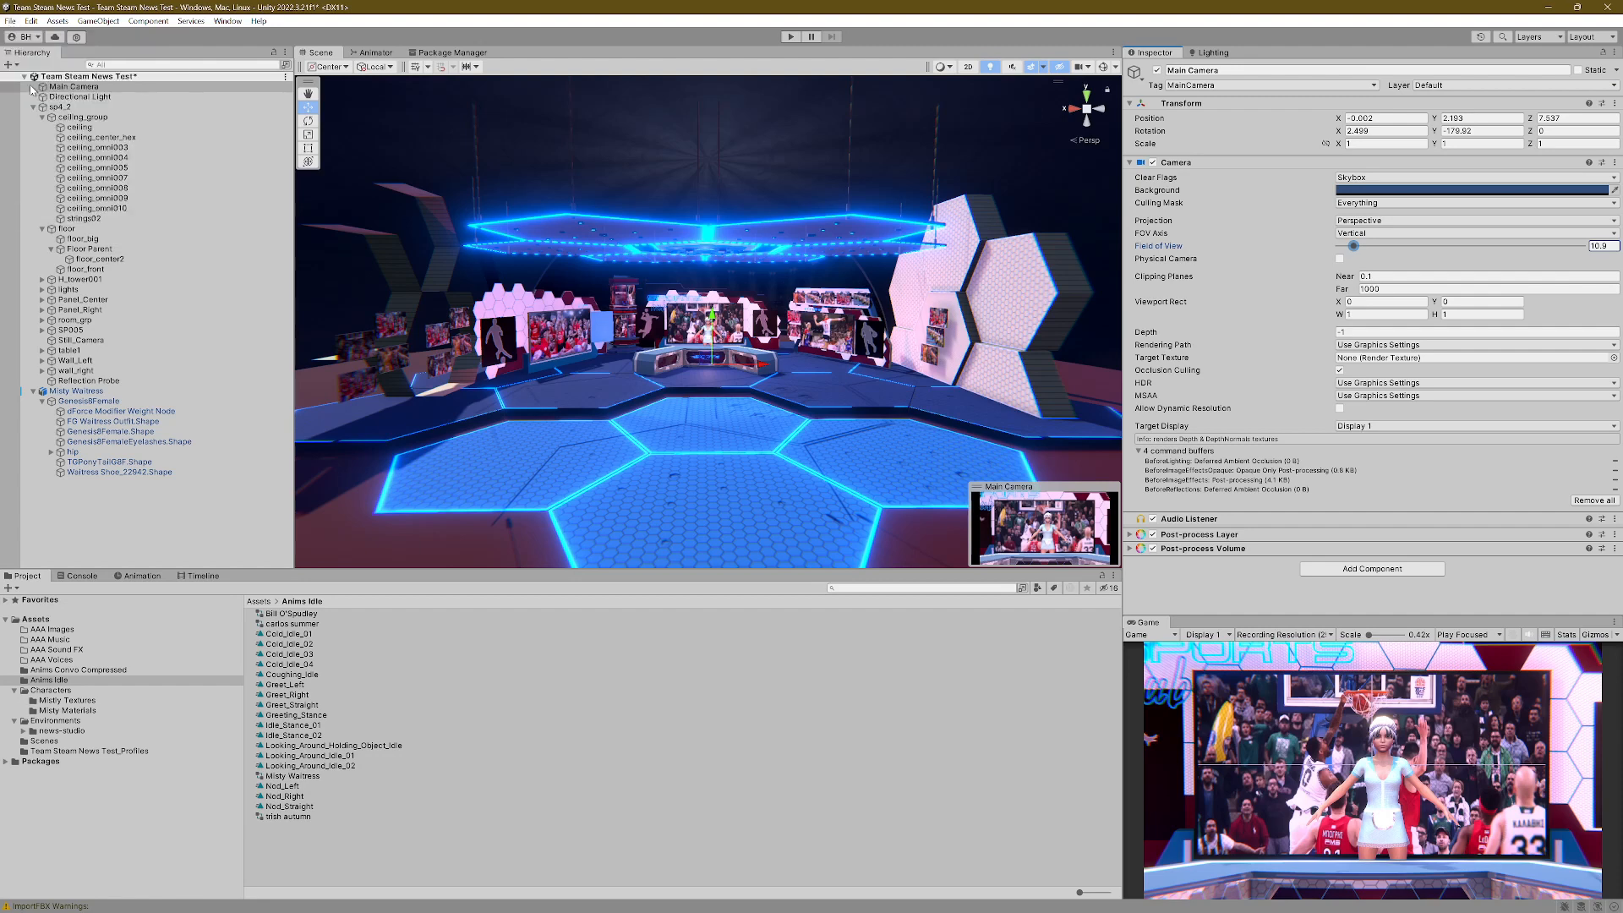
pyautogui.click(790, 38)
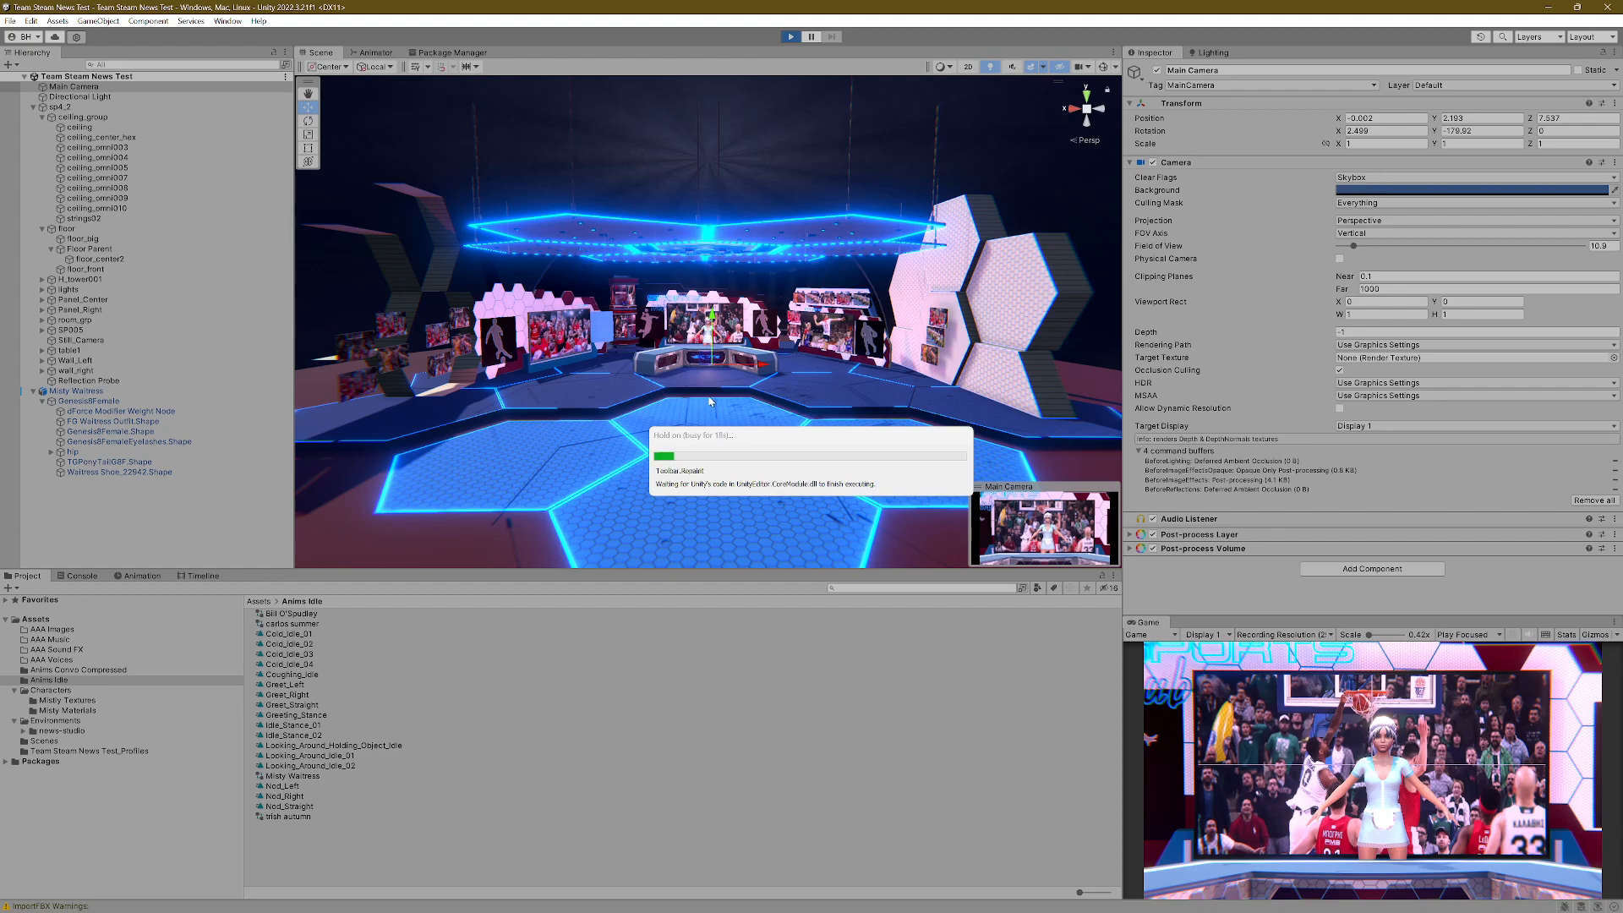
pyautogui.scroll(3, 584, 406)
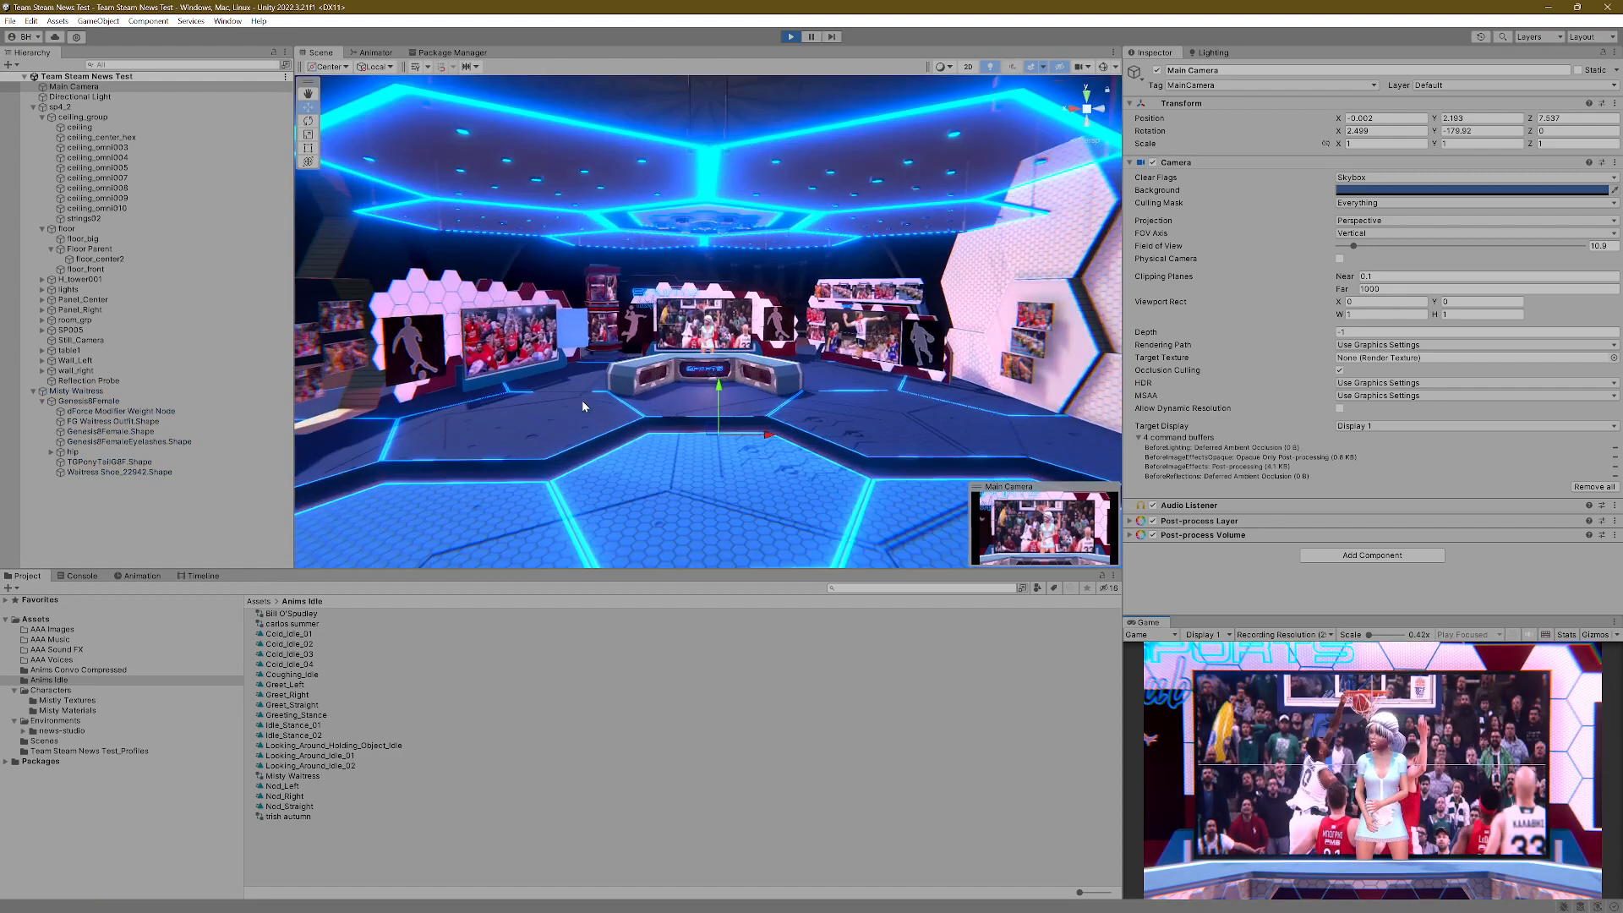
pyautogui.scroll(10, 581, 406)
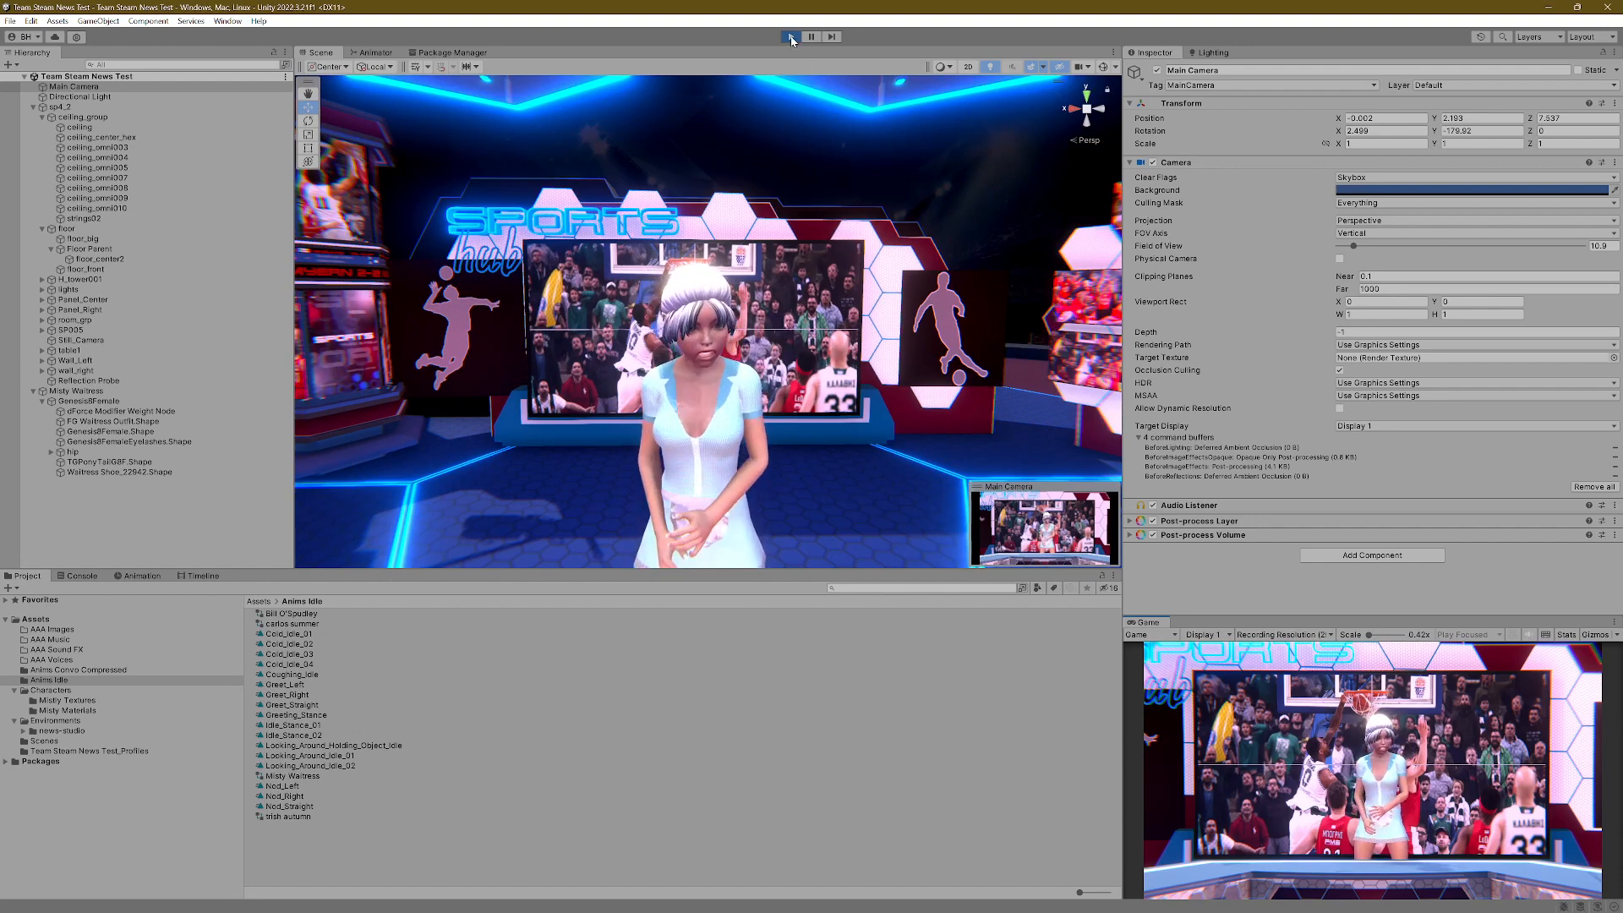
pyautogui.click(790, 38)
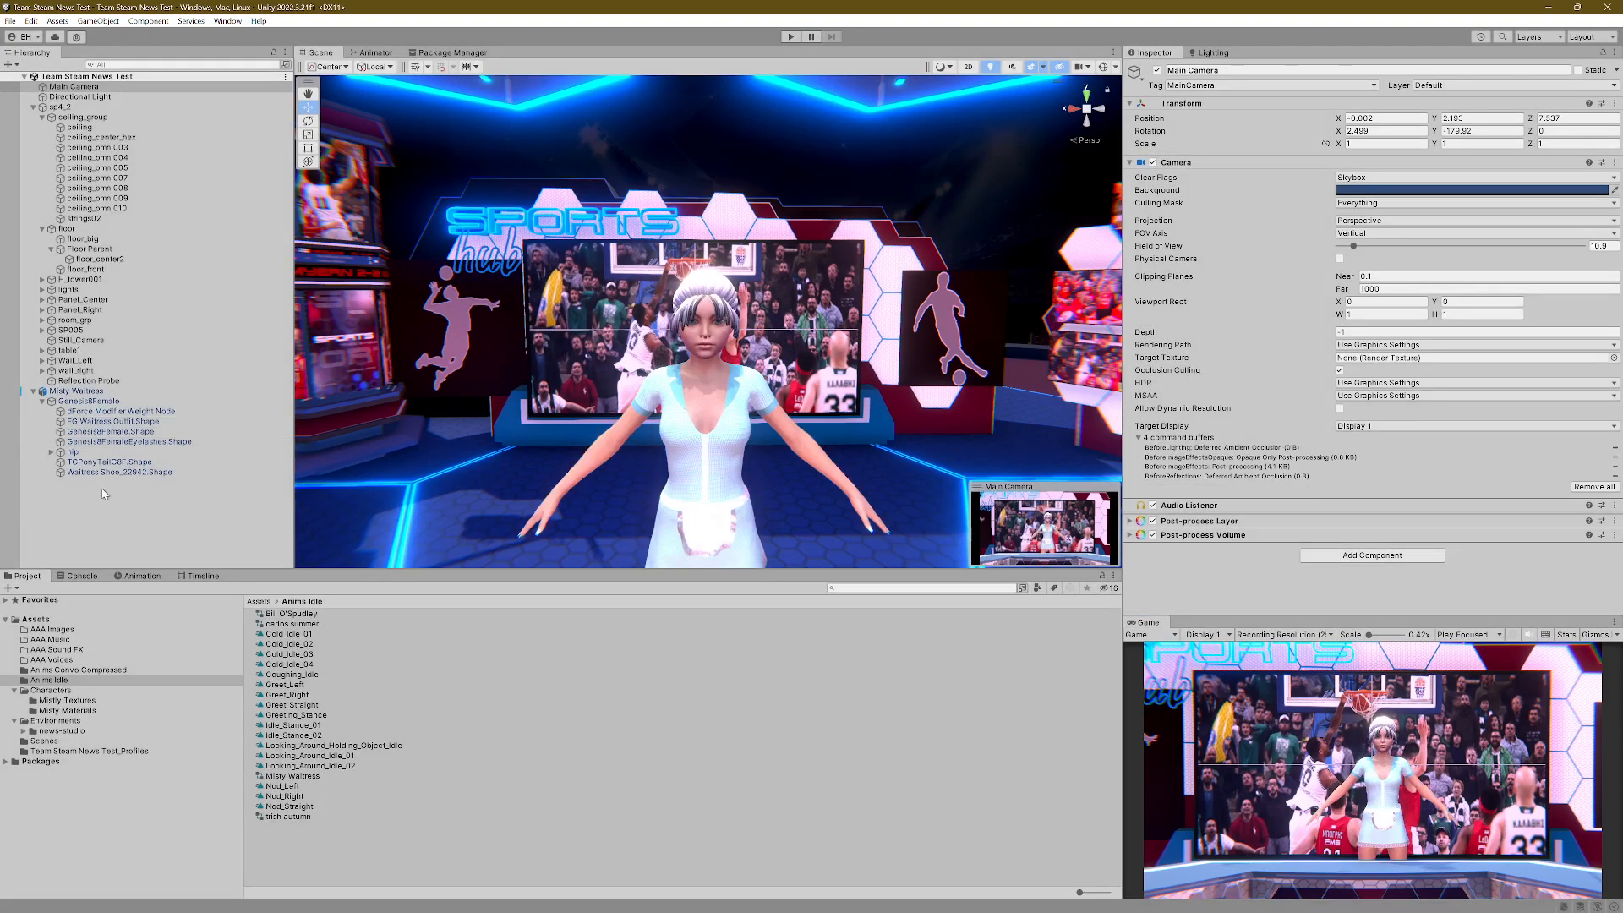
# Step: Unpack the Misty Waitress prefab completely in the scene hierarchy
pyautogui.click(50, 453)
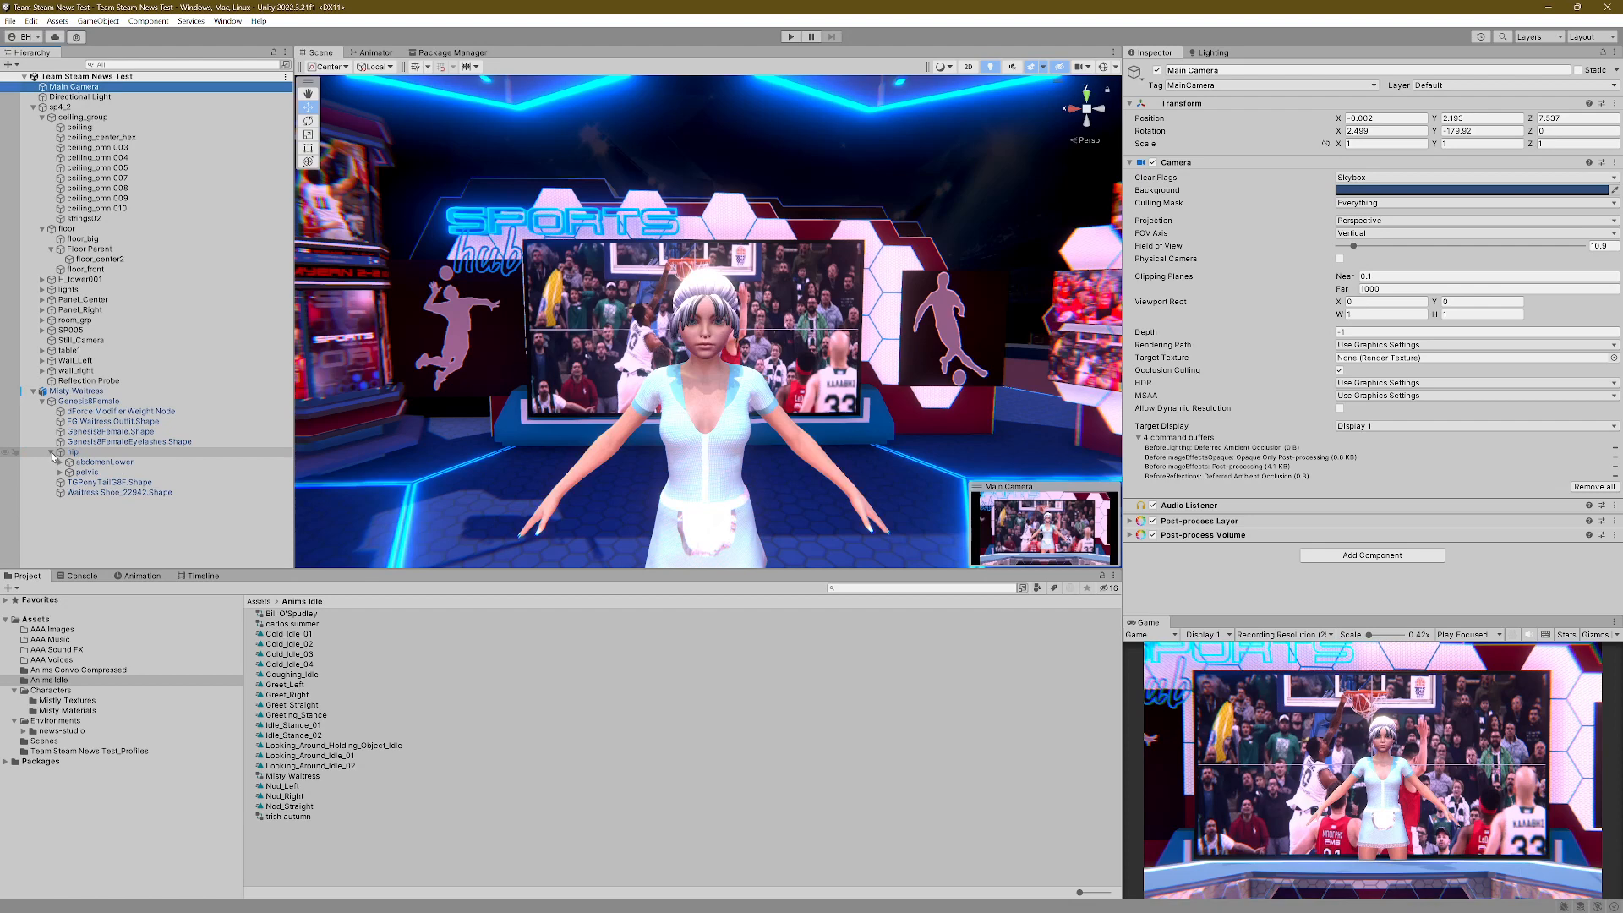
pyautogui.rightClick(90, 392)
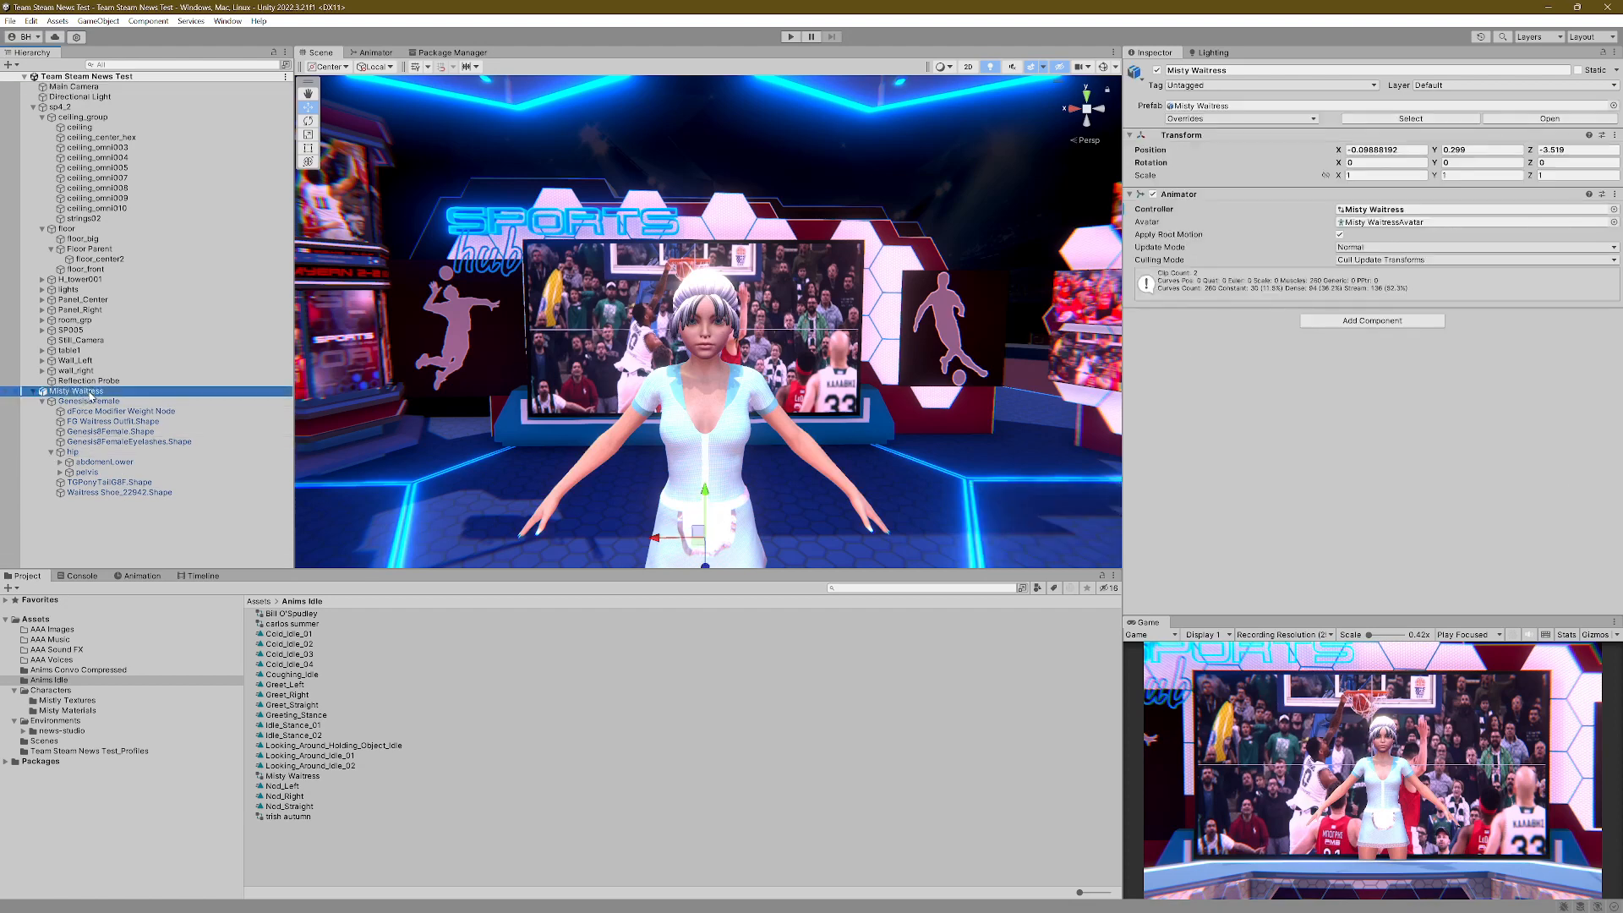
pyautogui.moveTo(146, 575)
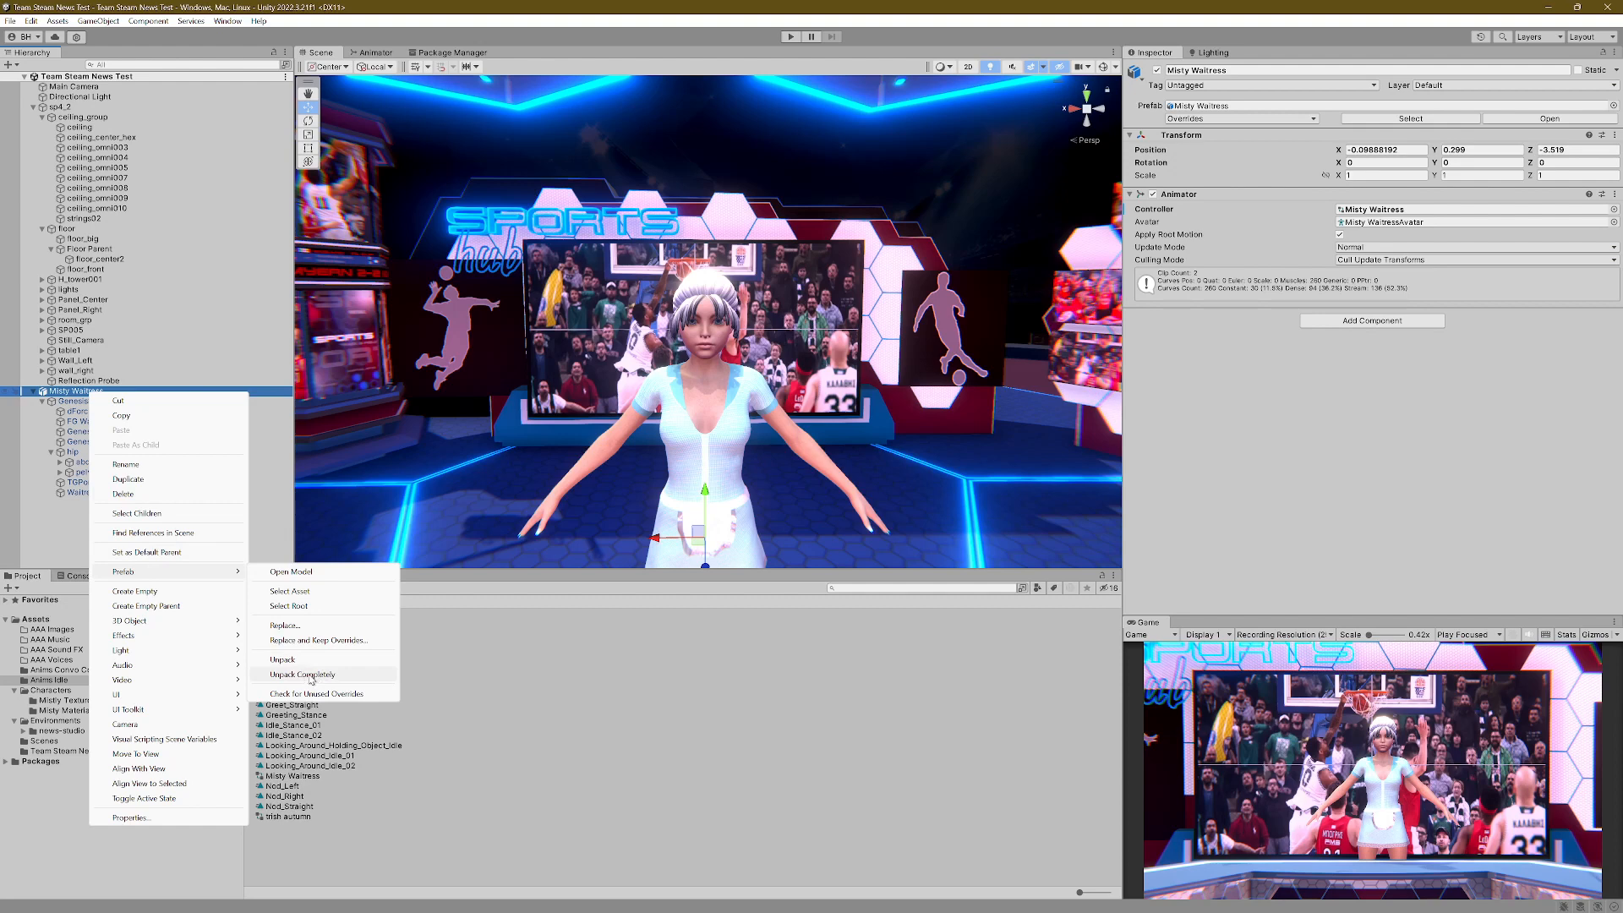
pyautogui.click(310, 677)
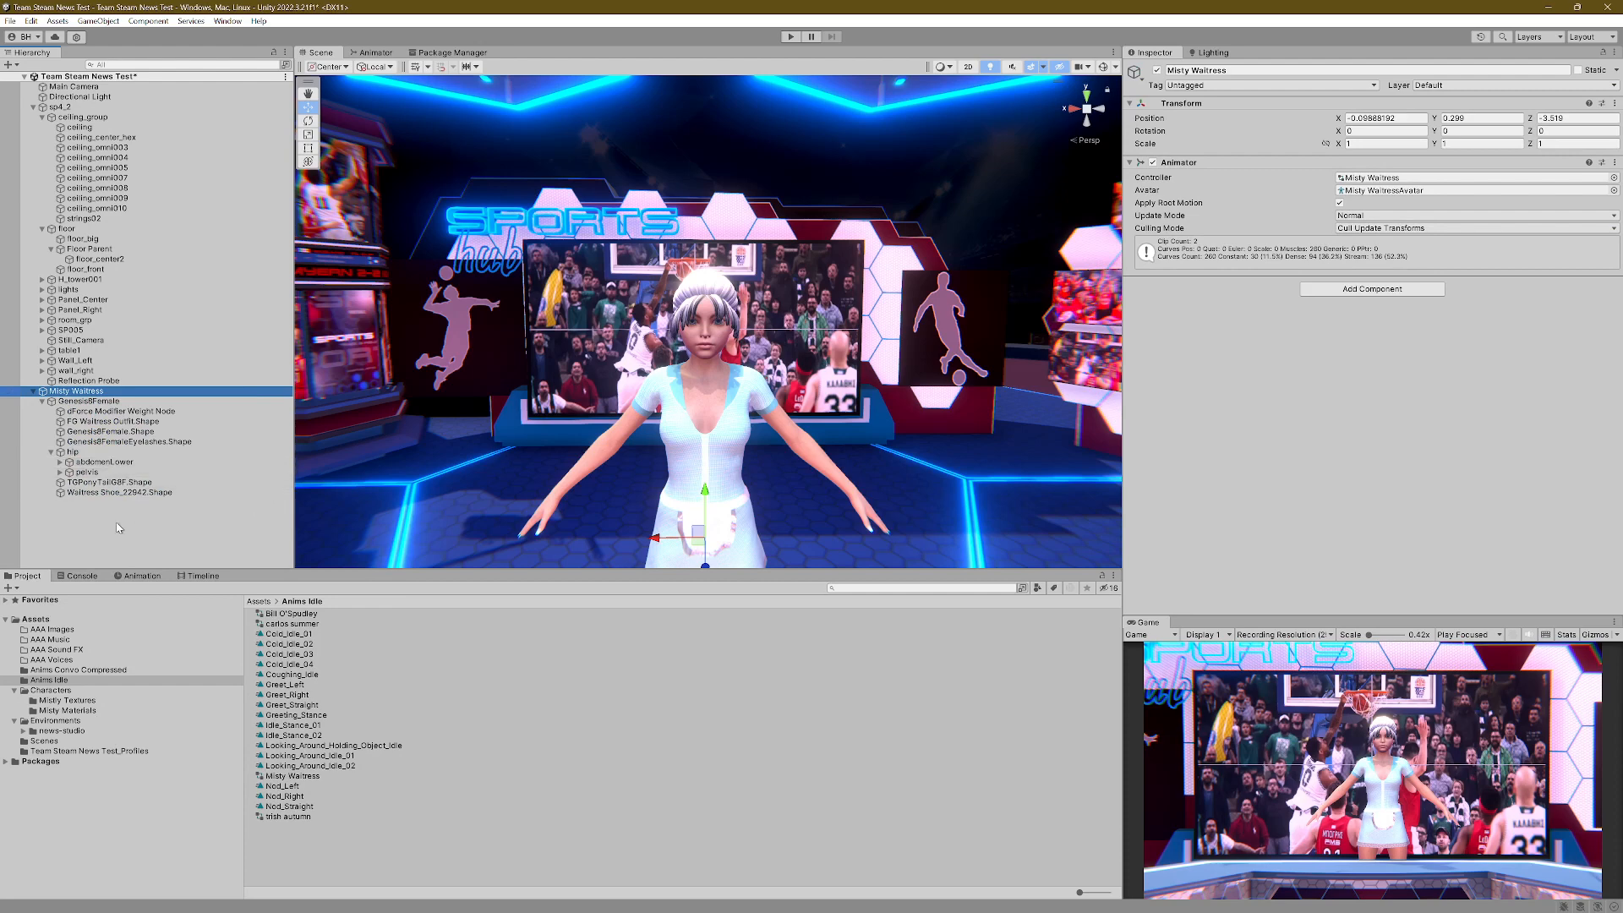
# Step: Expand Misty Waitress's bone hierarchy from hip through abdomenLower, chestUpper and neckUpper to the bones under head
pyautogui.click(52, 454)
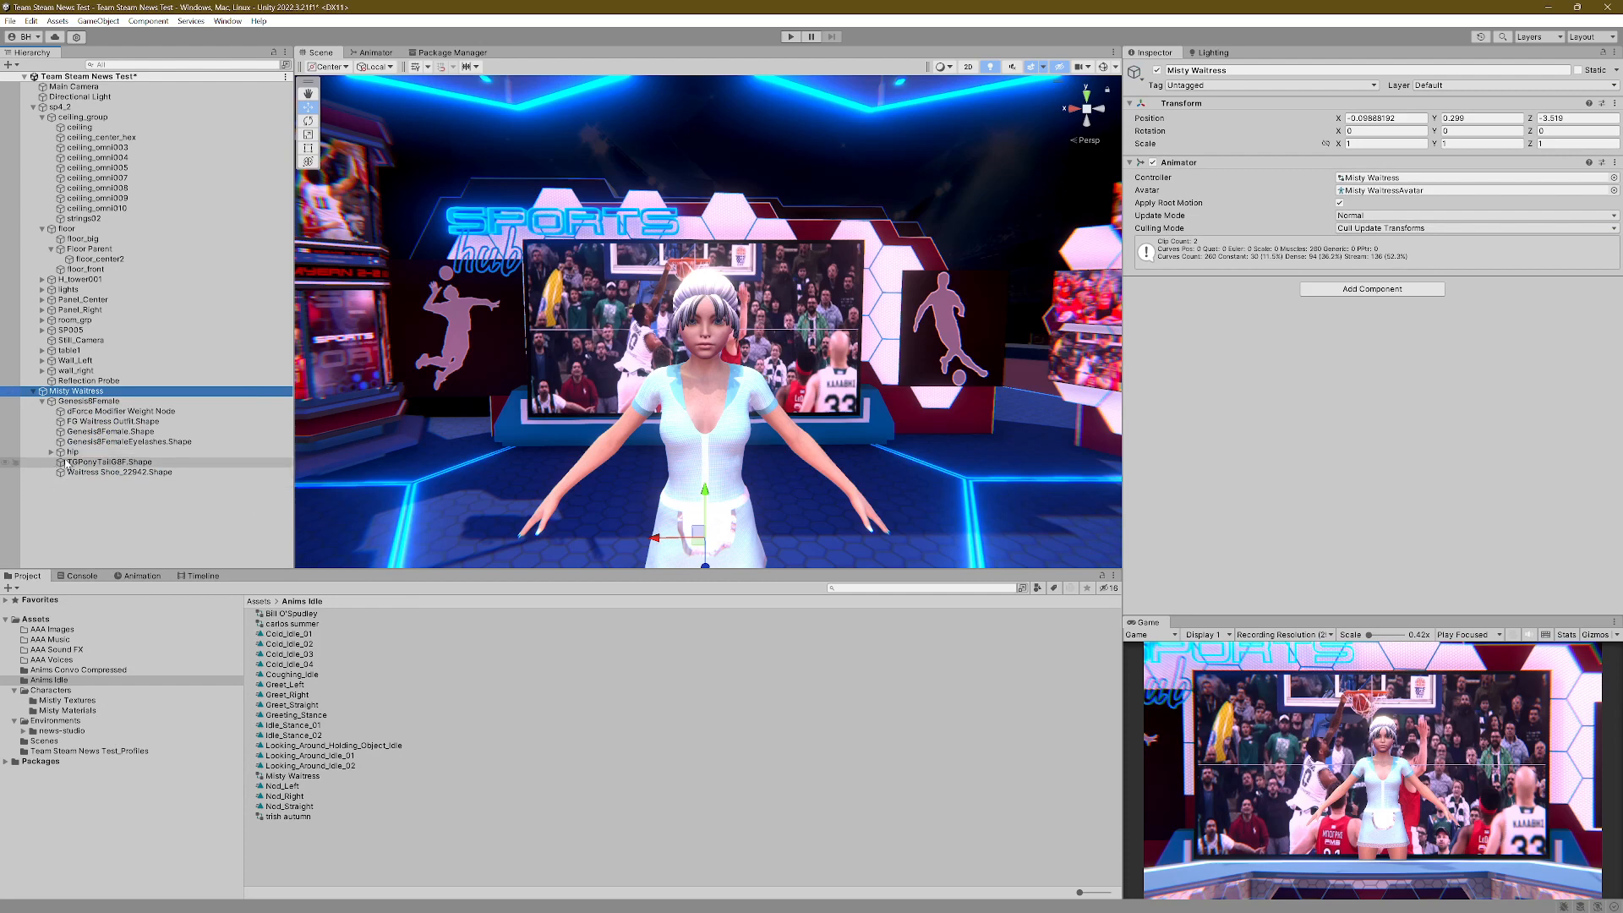
pyautogui.click(52, 453)
pyautogui.click(80, 462)
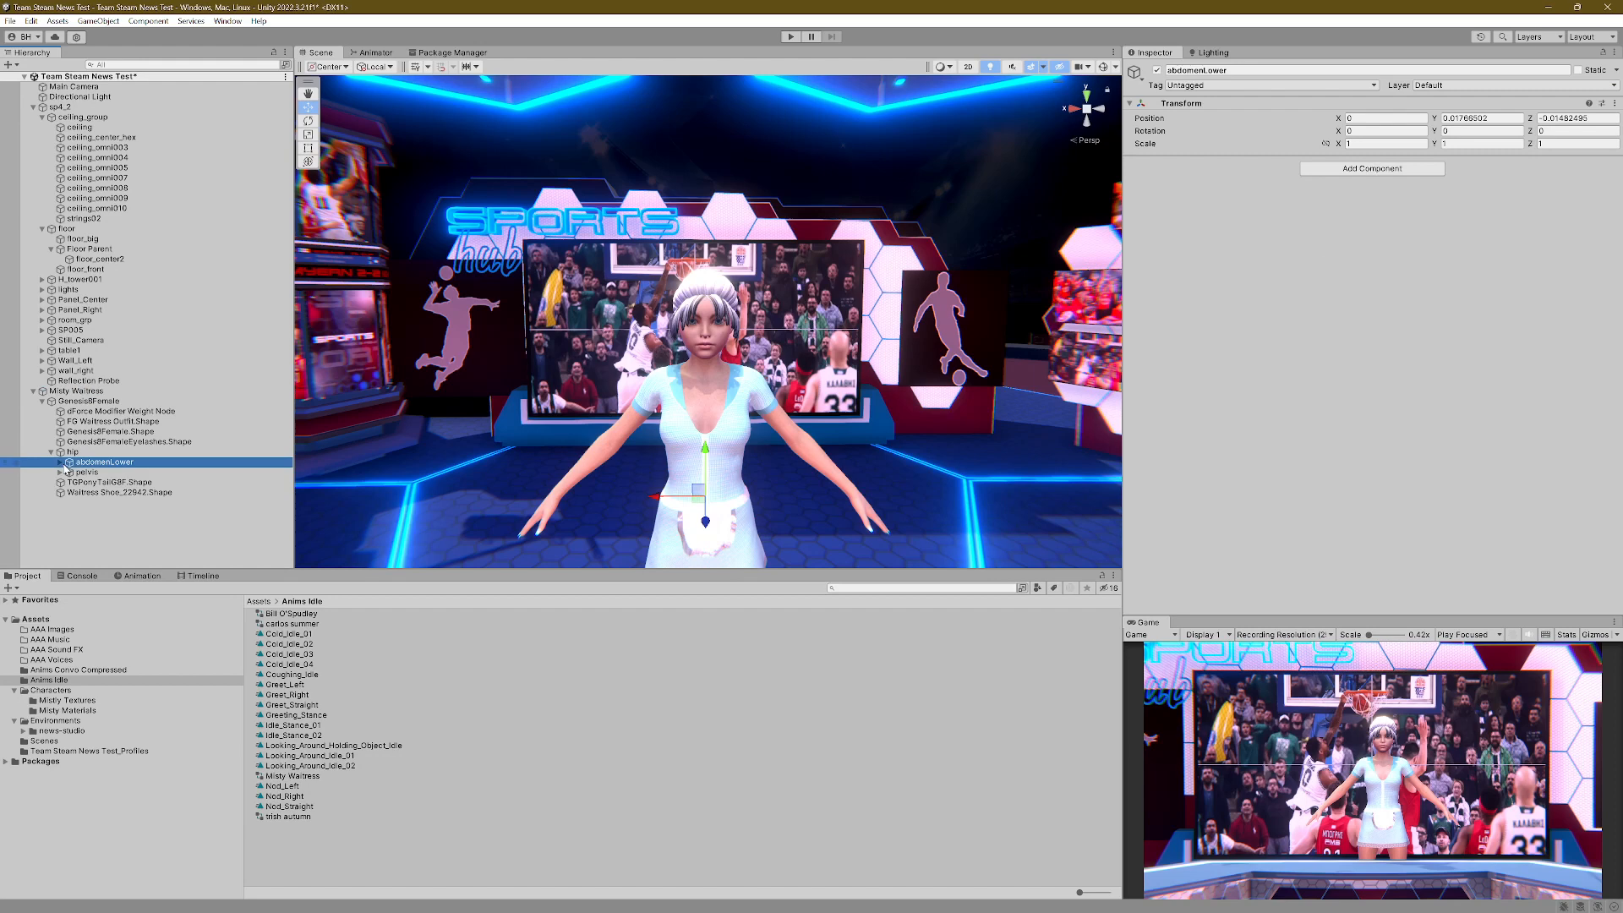
pyautogui.click(60, 462)
pyautogui.click(69, 472)
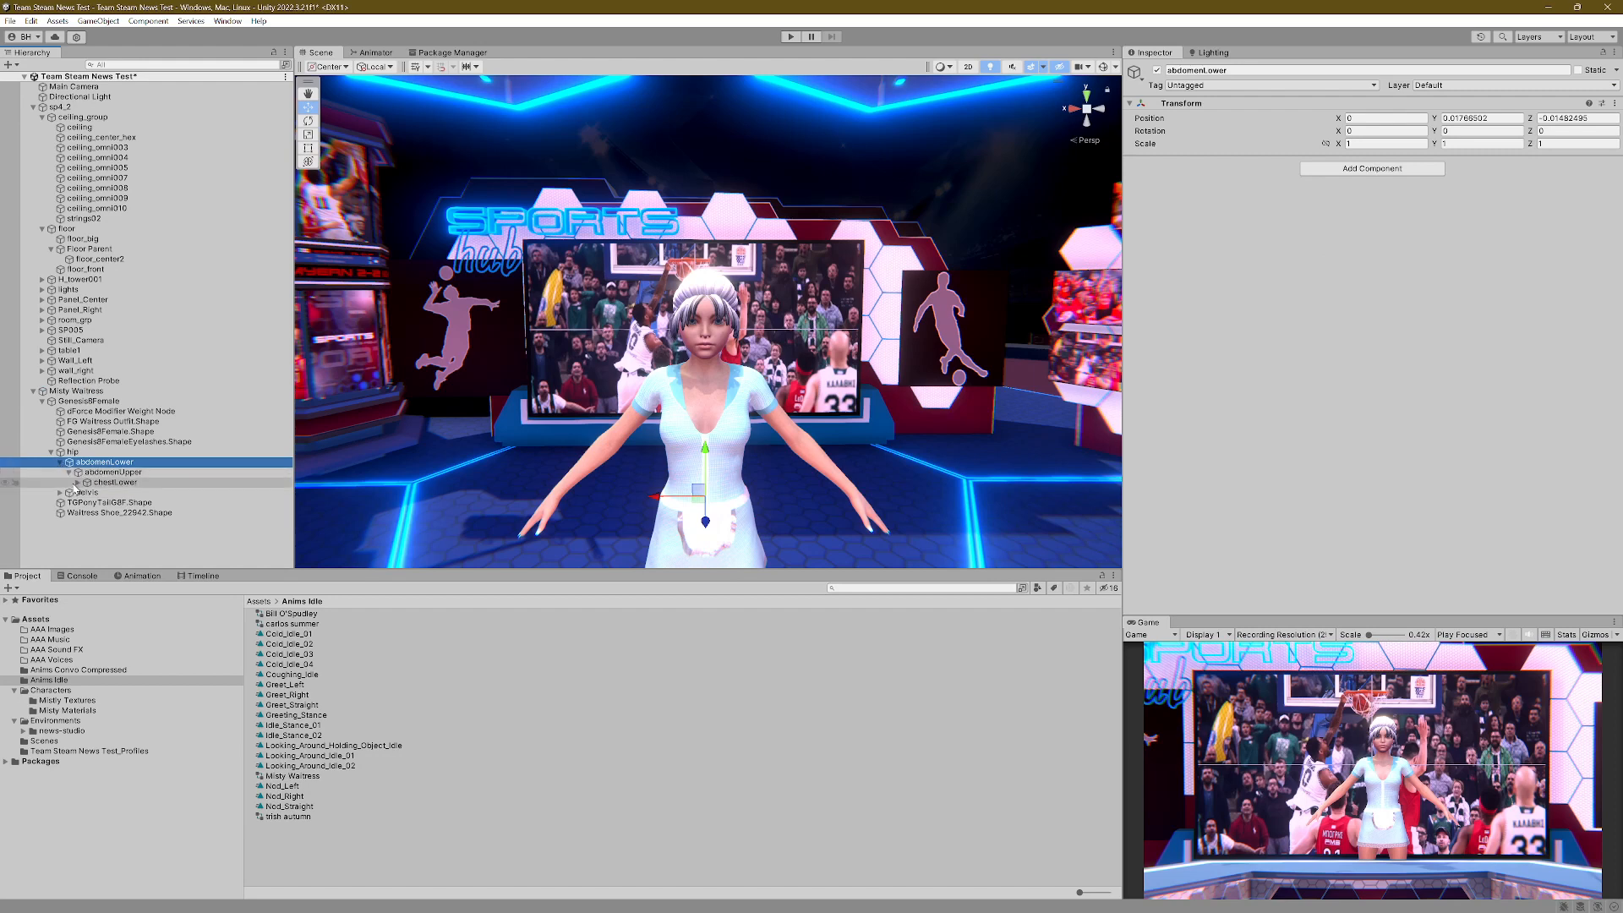
pyautogui.click(78, 482)
pyautogui.click(86, 493)
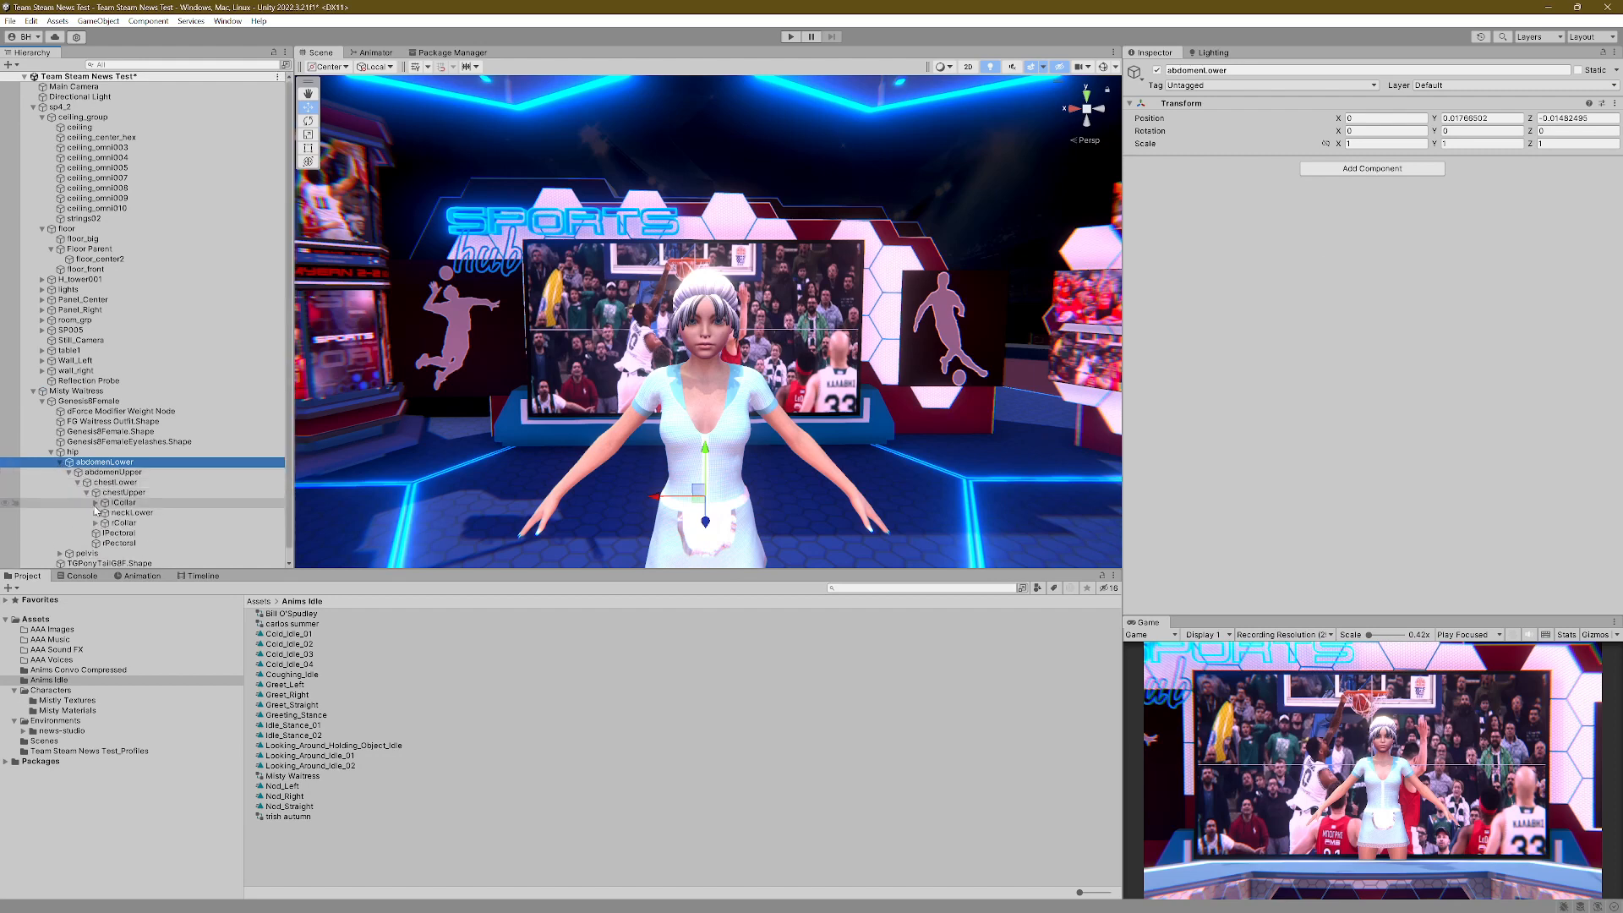
pyautogui.click(95, 513)
pyautogui.click(105, 524)
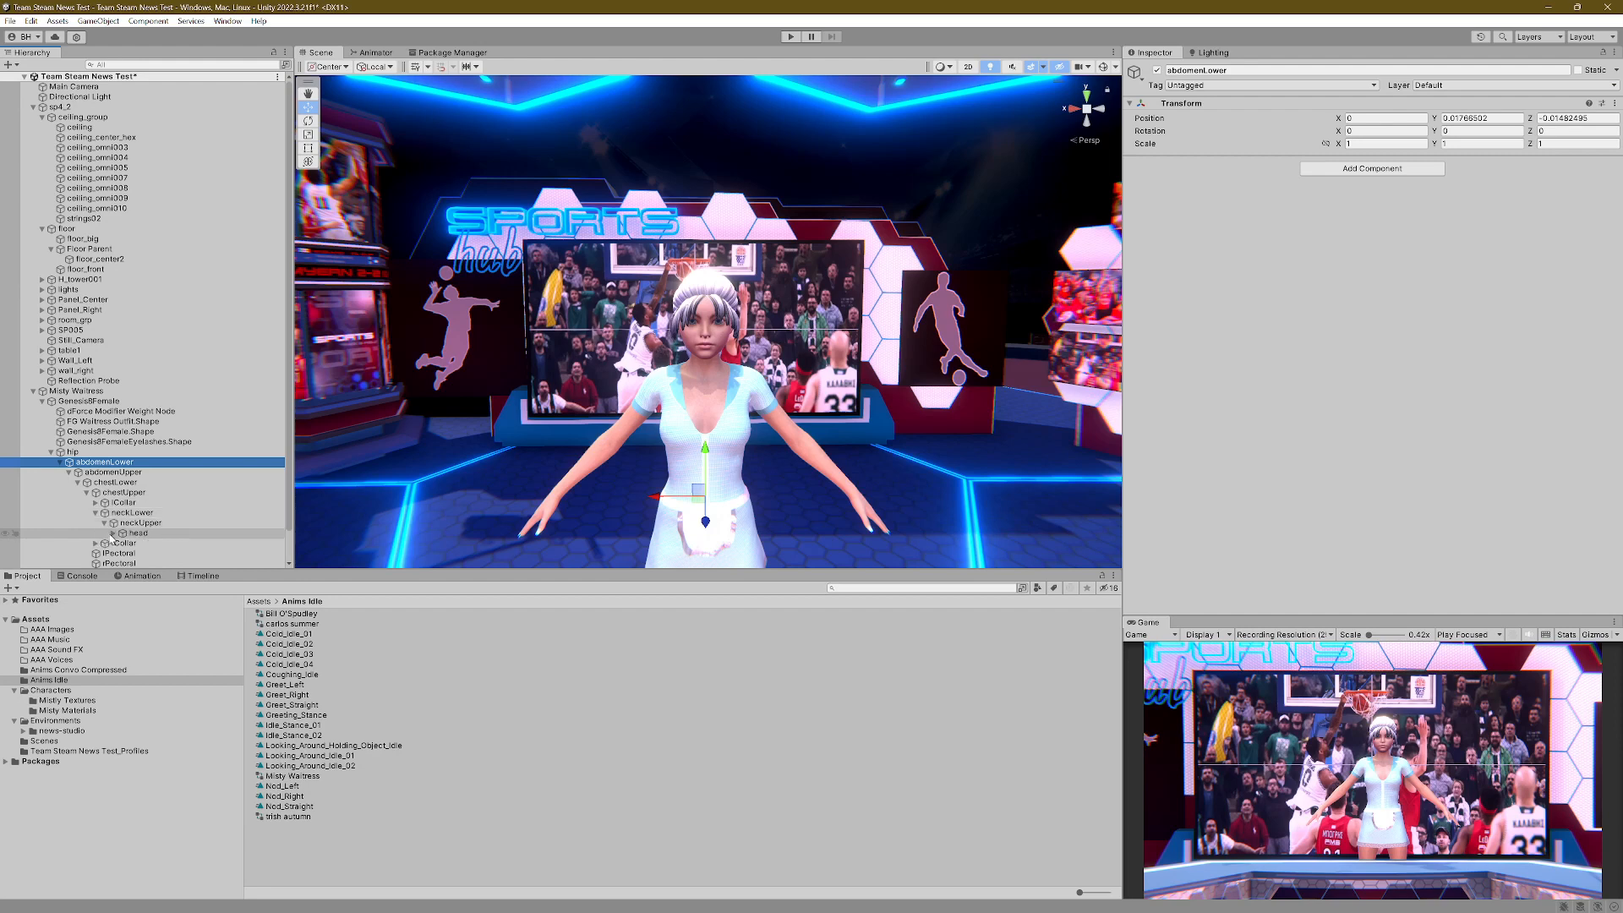
pyautogui.click(113, 532)
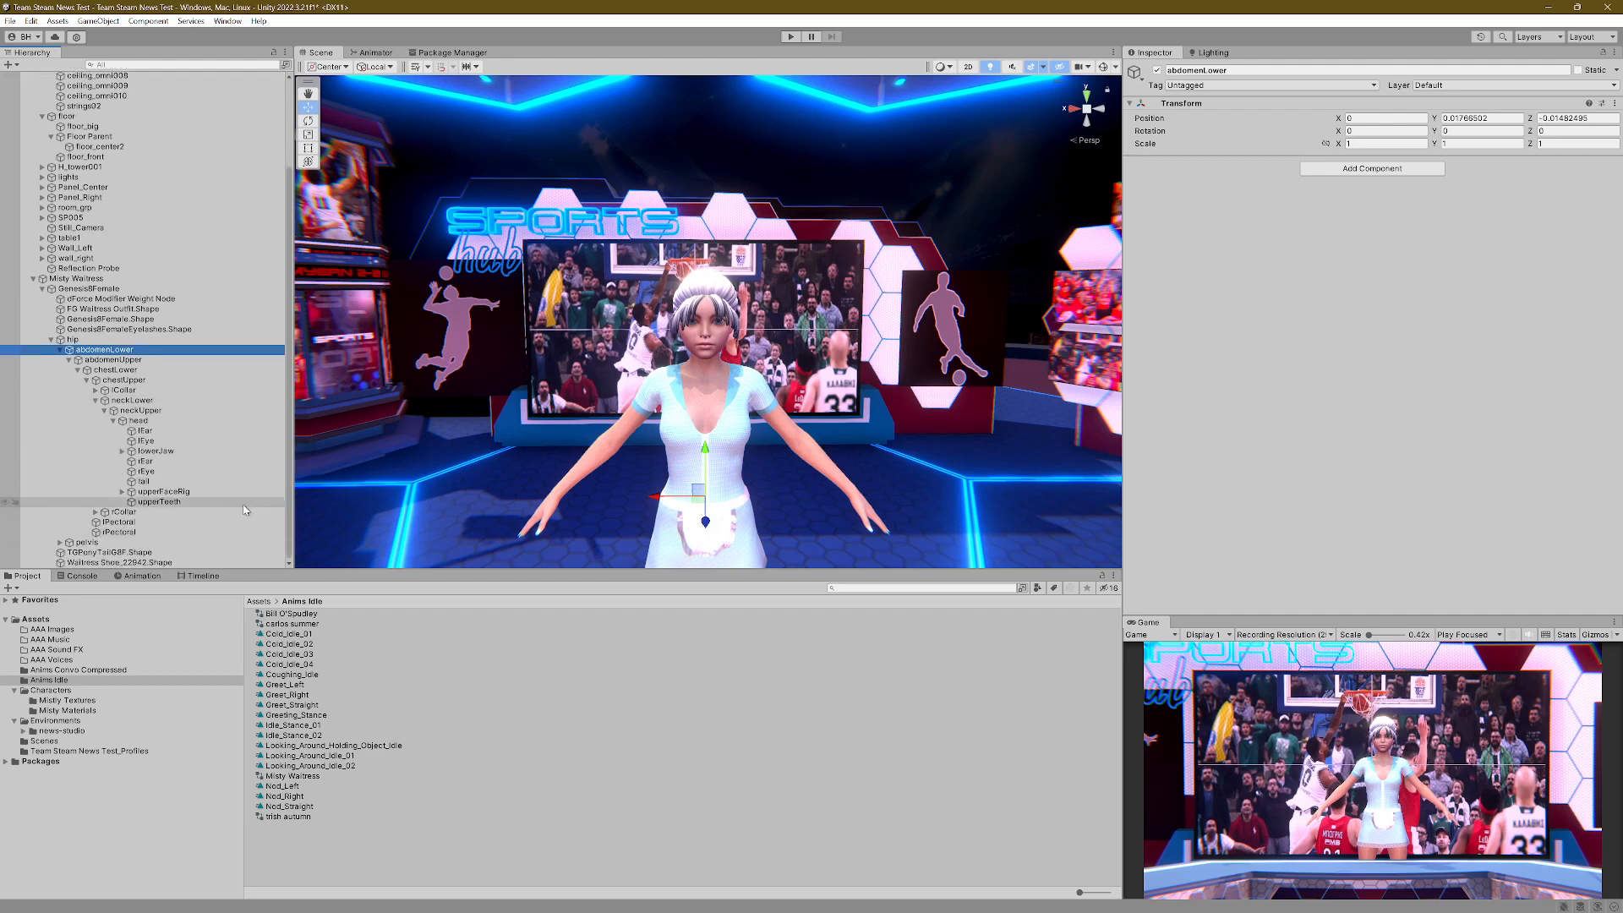
# Step: Make the lowerJaw bone a child of upperFaceRig and collapse the upperFaceRig, head and hip branches of the hierarchy
pyautogui.moveTo(164, 451); pyautogui.dragTo(190, 493)
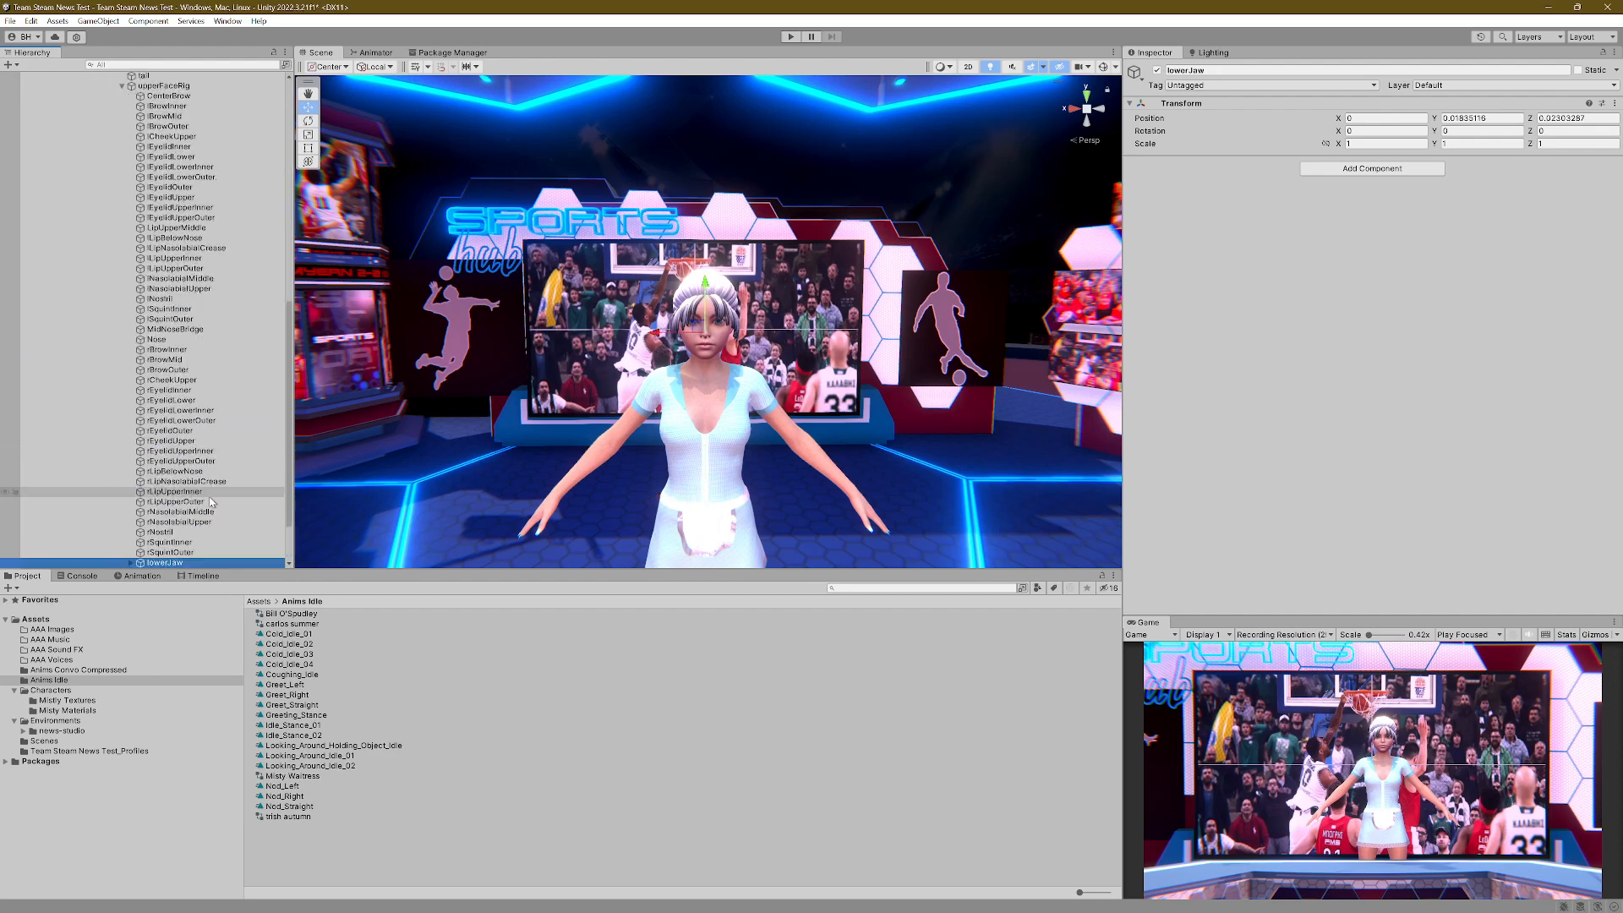
pyautogui.scroll(6, 127, 321)
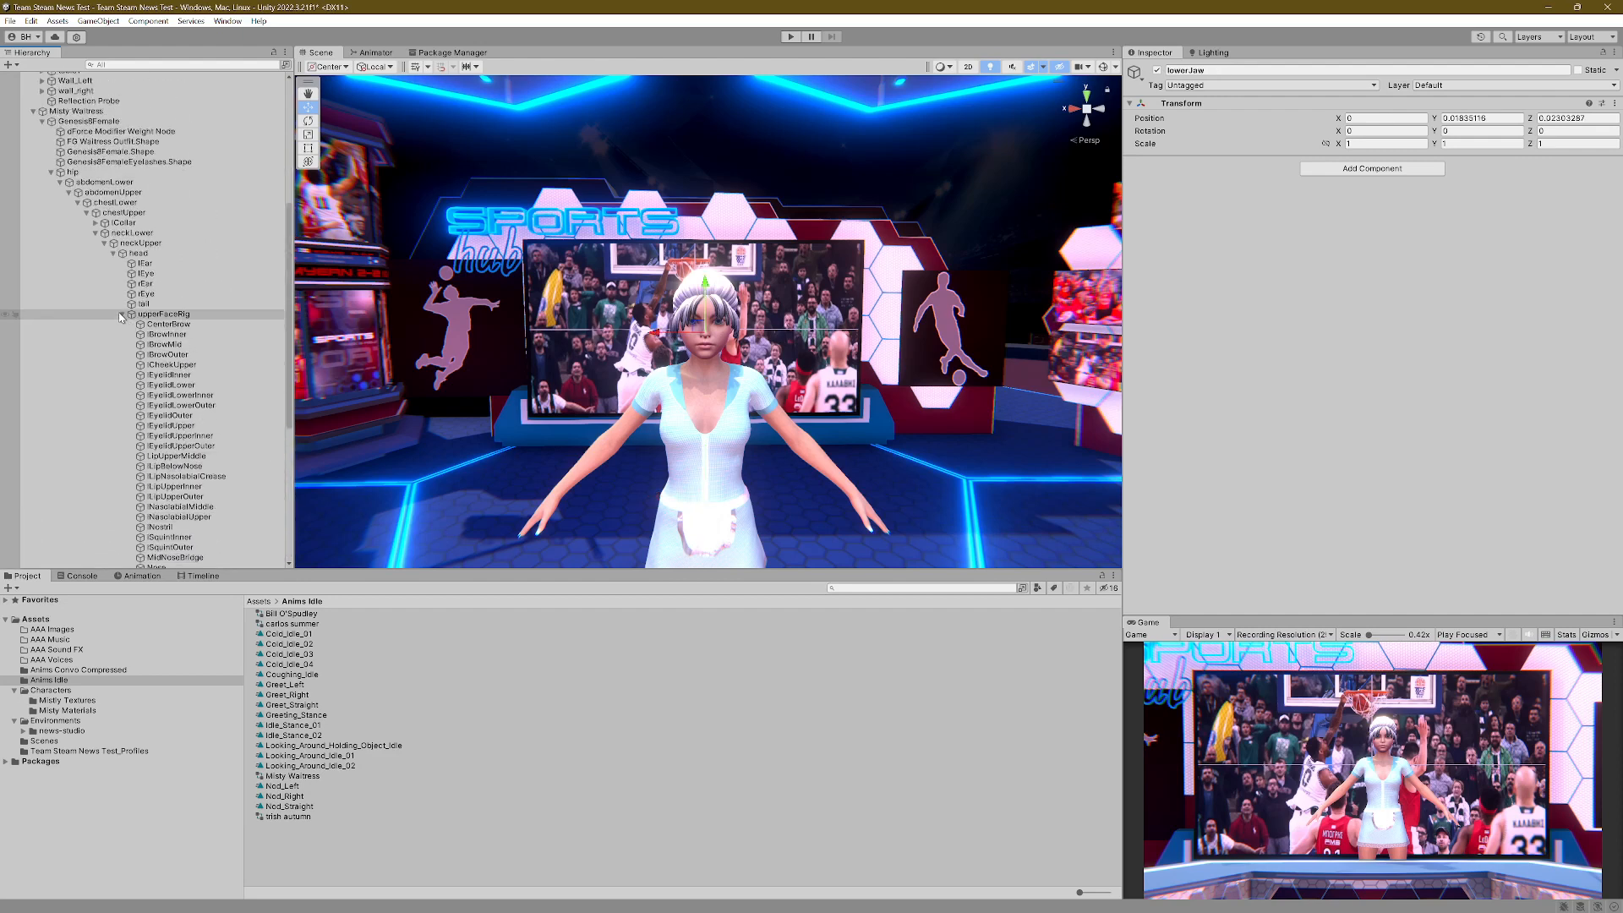
pyautogui.click(124, 317)
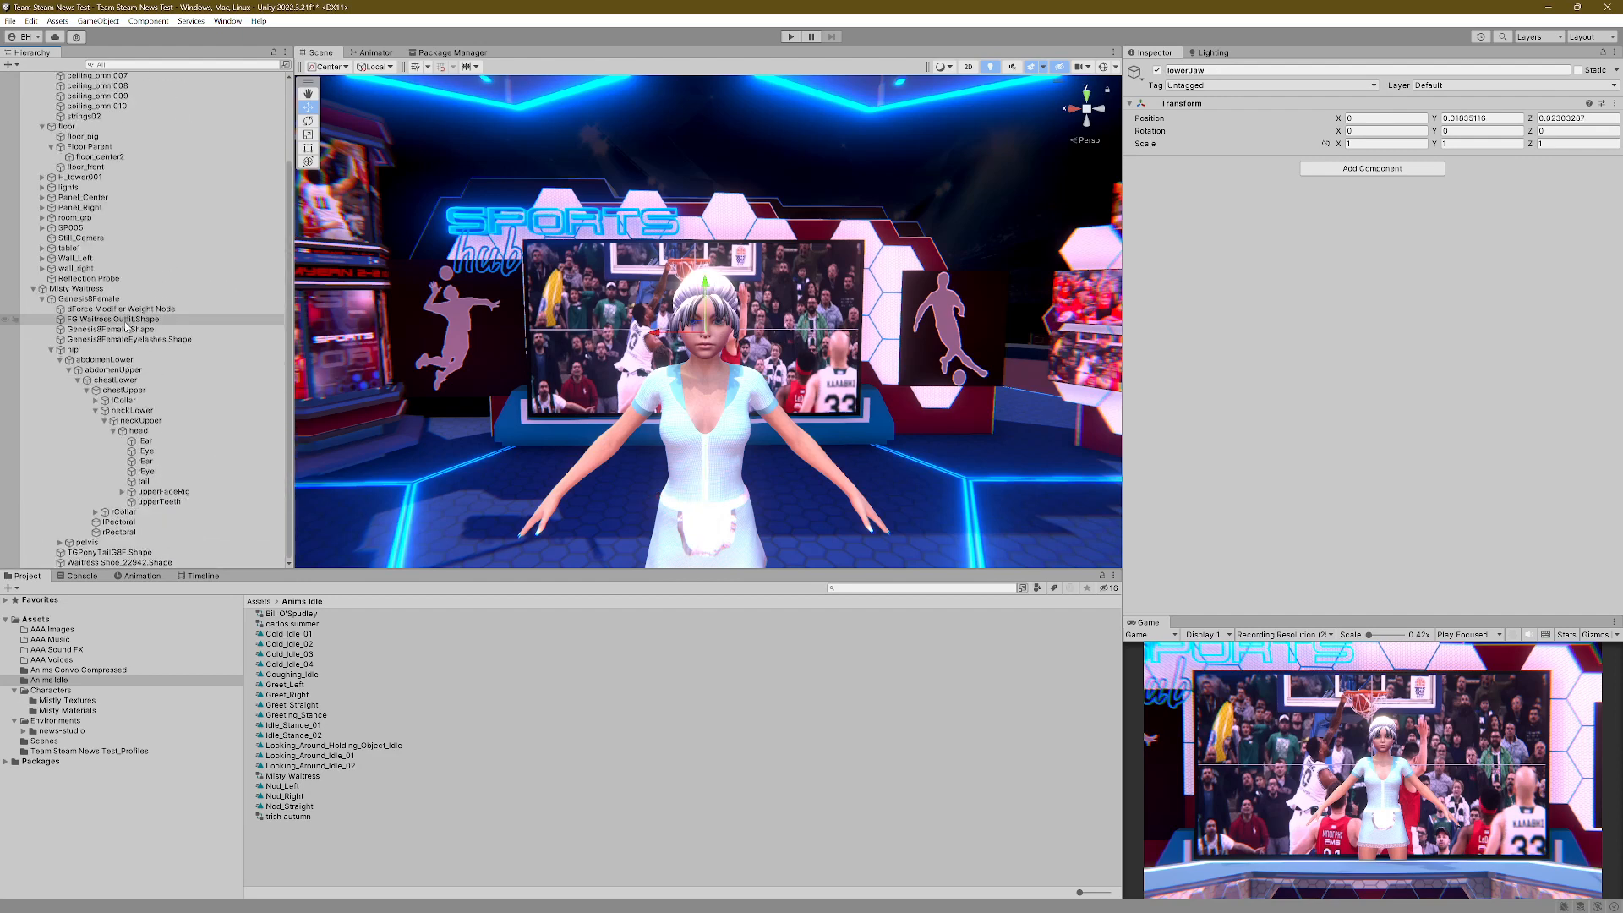
pyautogui.click(115, 432)
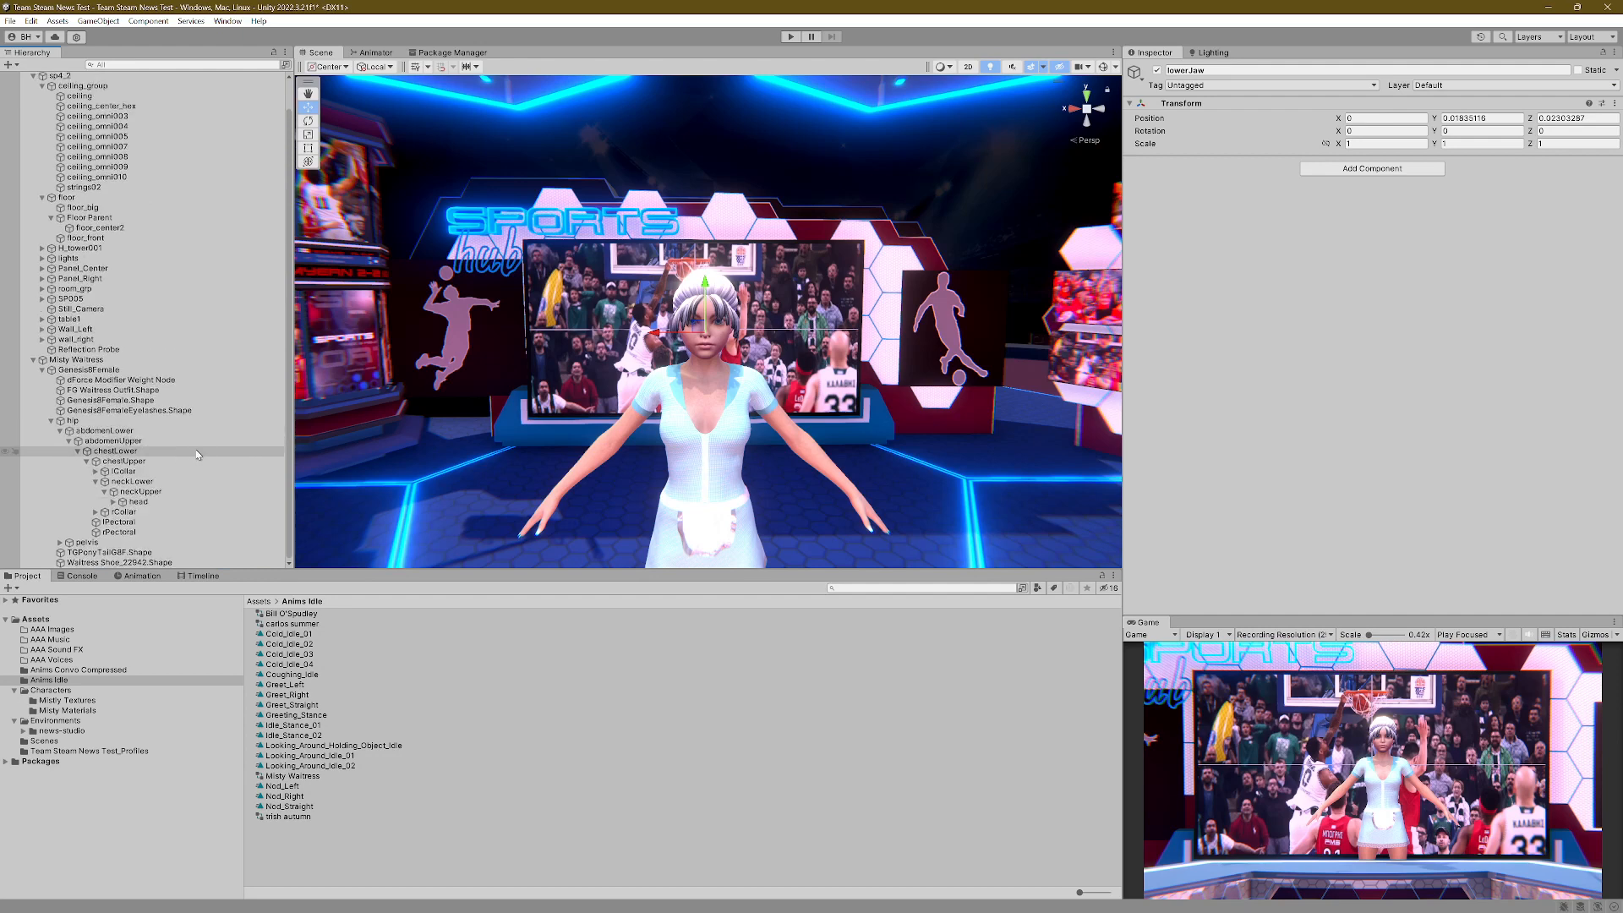
pyautogui.click(52, 421)
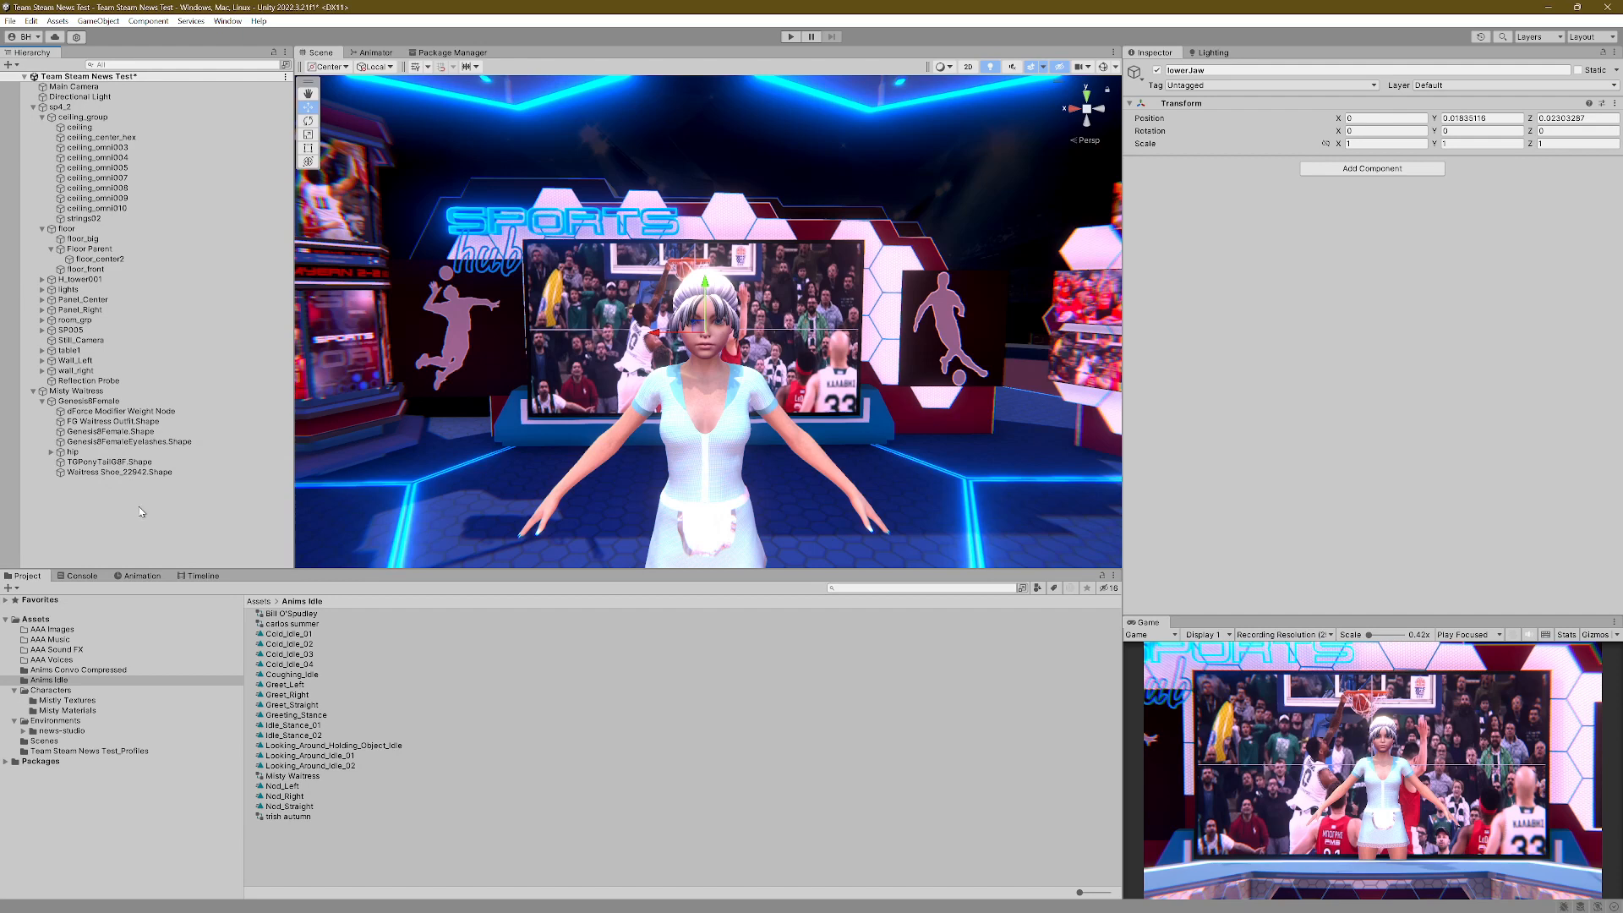
# Step: Run the scene in play mode to check Misty Waitress's animation with the reparented jaw, end the playback and view her face up close
pyautogui.click(790, 37)
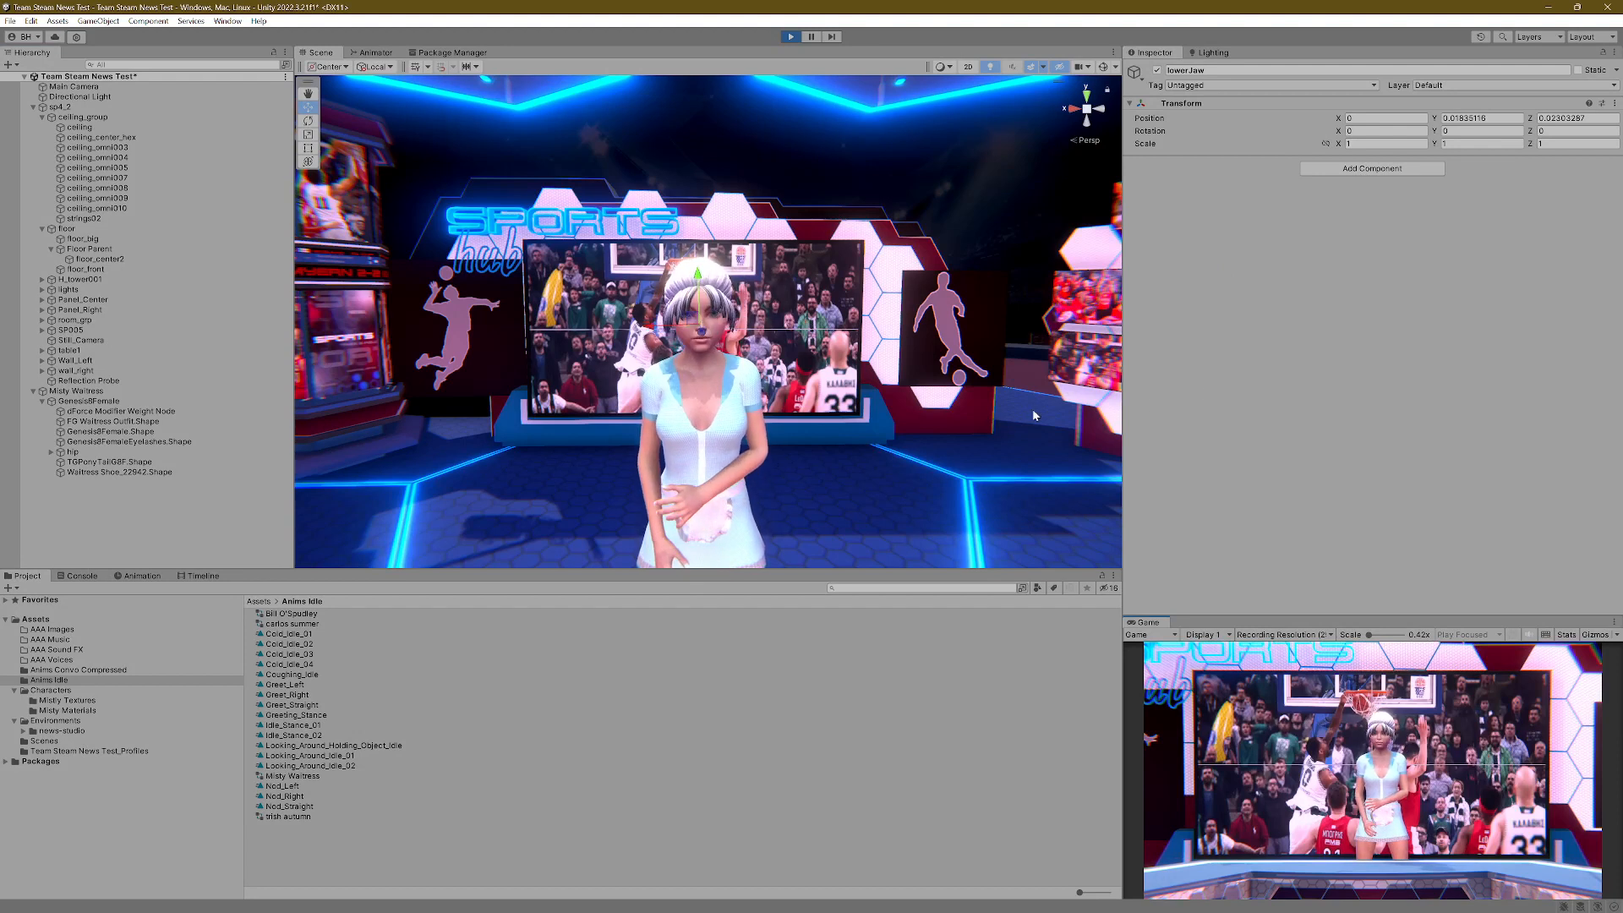
pyautogui.click(272, 519)
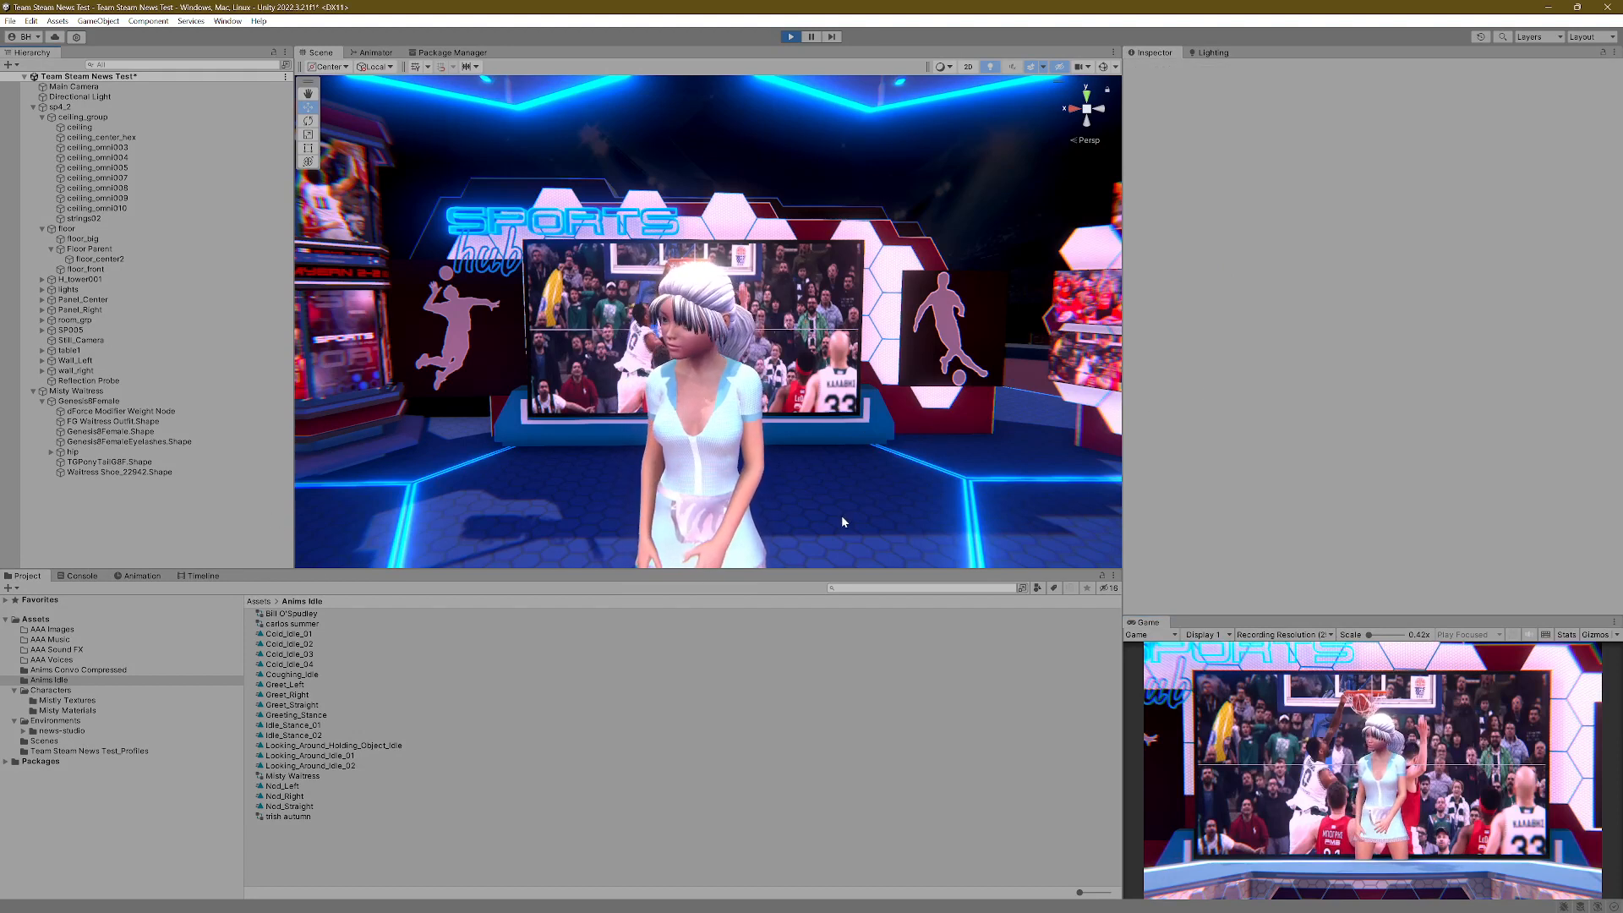
pyautogui.click(791, 38)
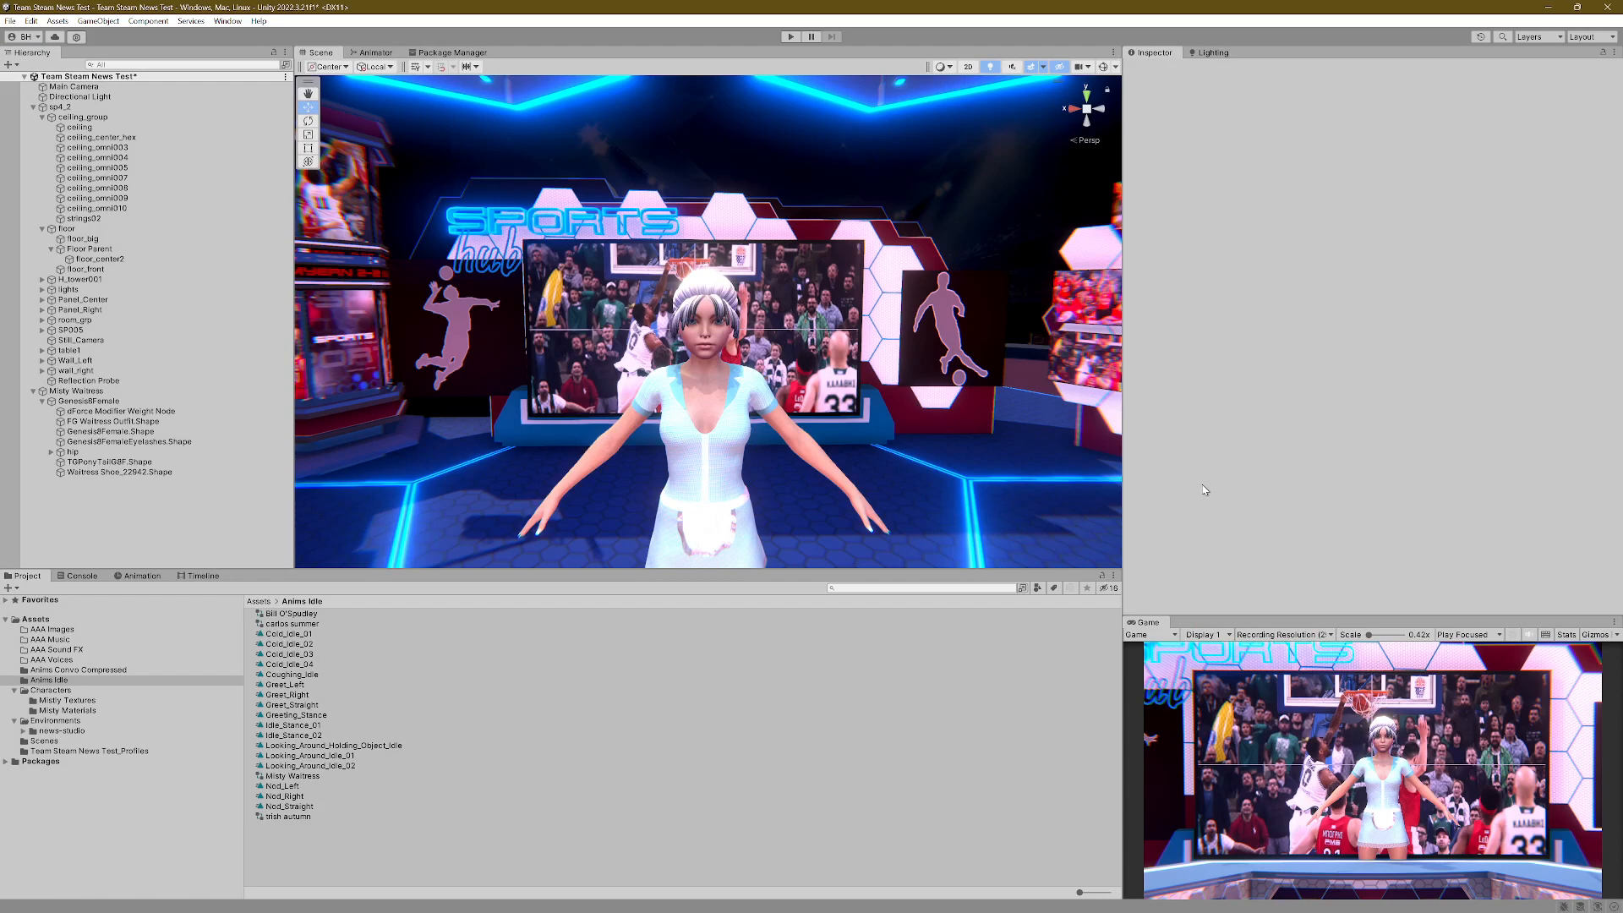
pyautogui.scroll(3, 786, 516)
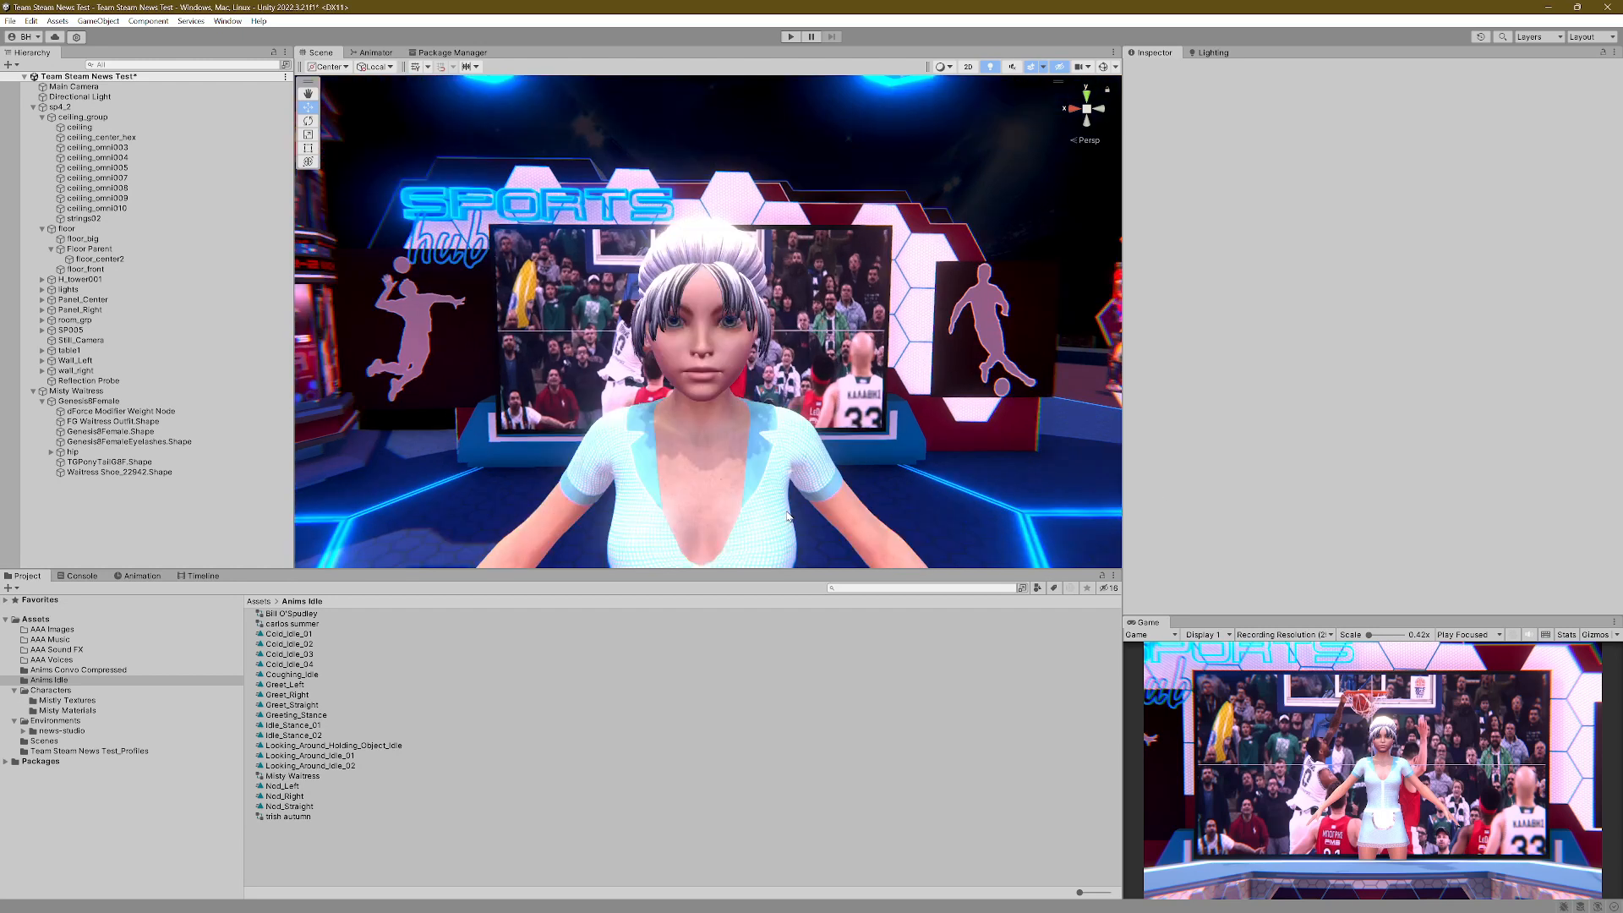